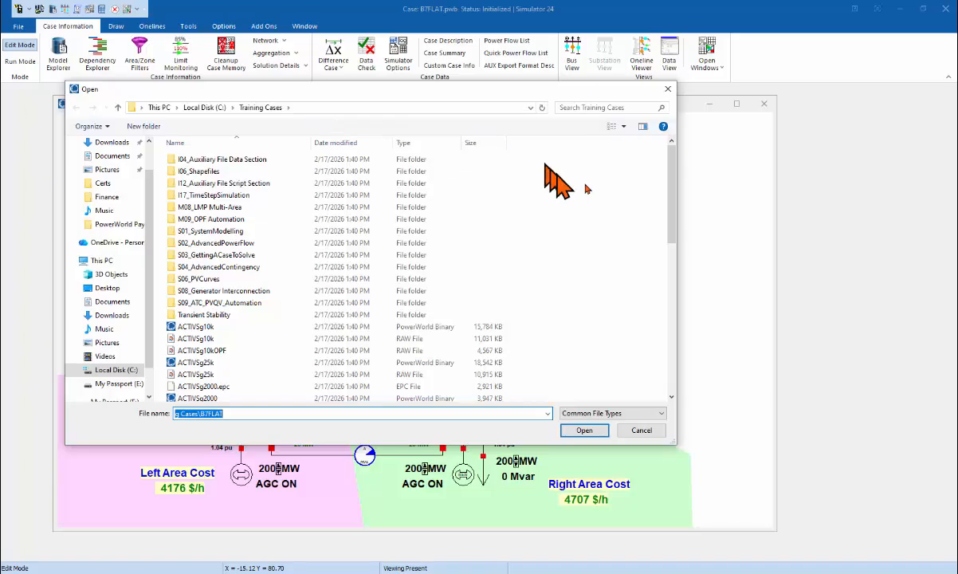
# Open the ACTIVSg25k PowerWorld Binary case from Training Cases without saving the existing case.
pyautogui.moveTo(672, 203); pyautogui.dragTo(672, 231)
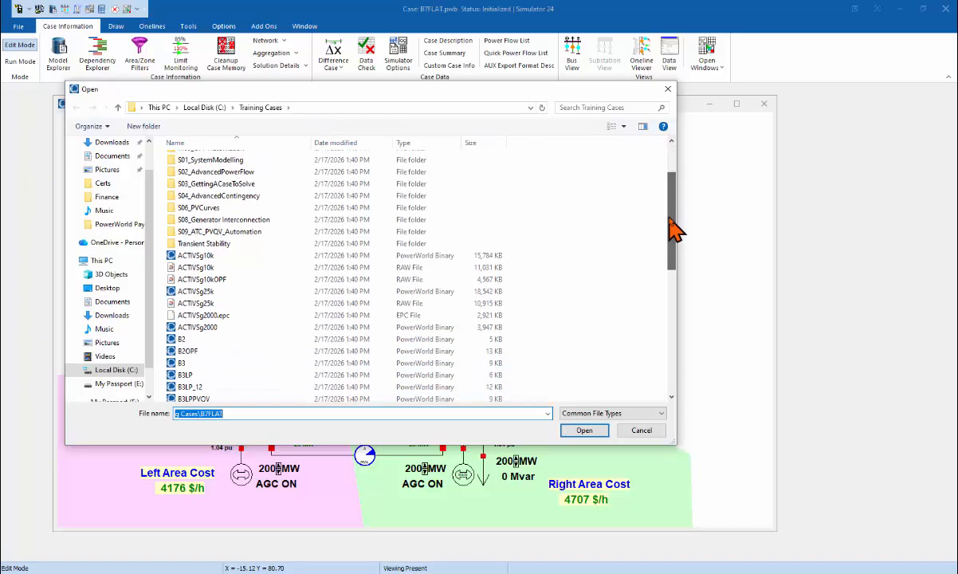
pyautogui.click(195, 292)
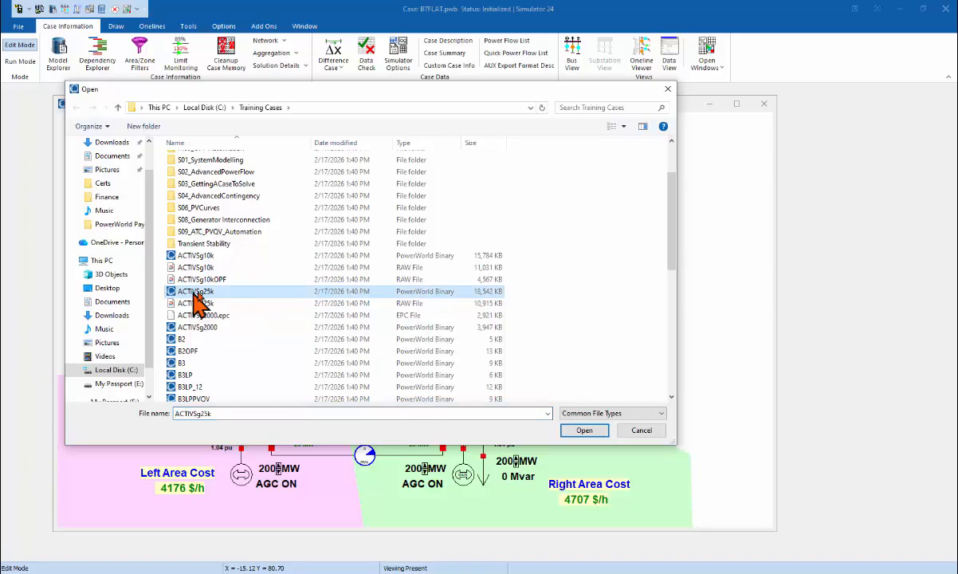
pyautogui.click(583, 431)
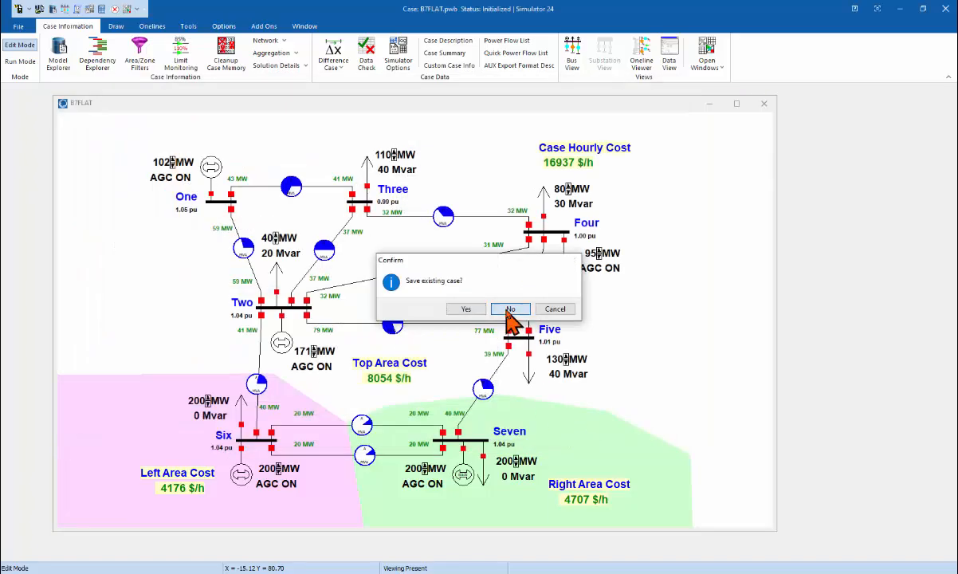
pyautogui.click(511, 311)
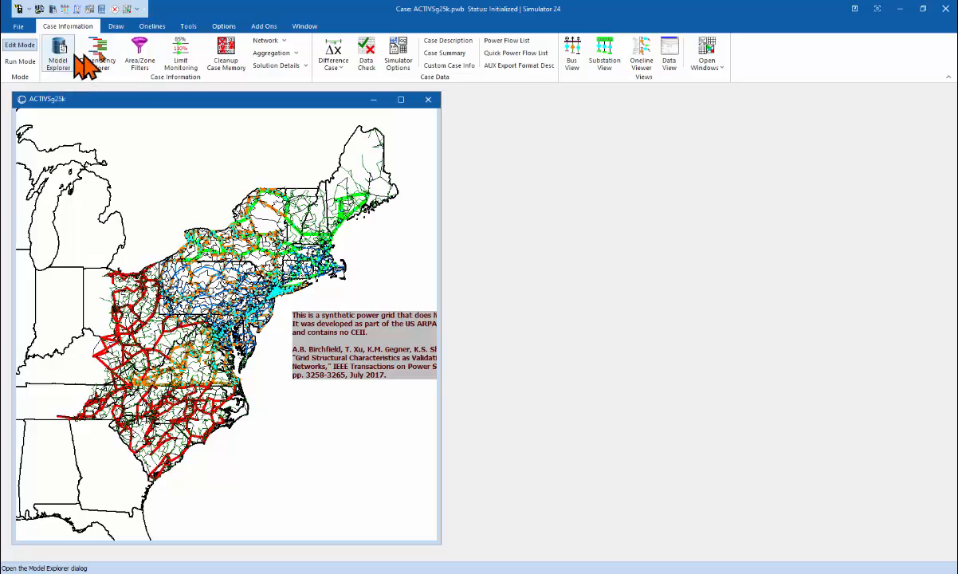
# Start loading an auxiliary file and browse to the I04_Auxiliary File Data Section folder.
pyautogui.click(190, 28)
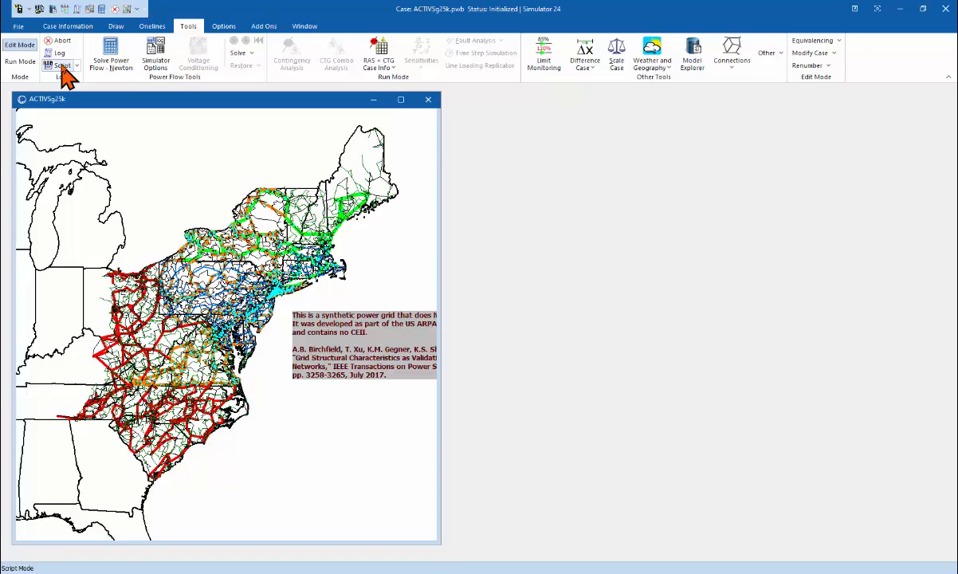
pyautogui.click(39, 9)
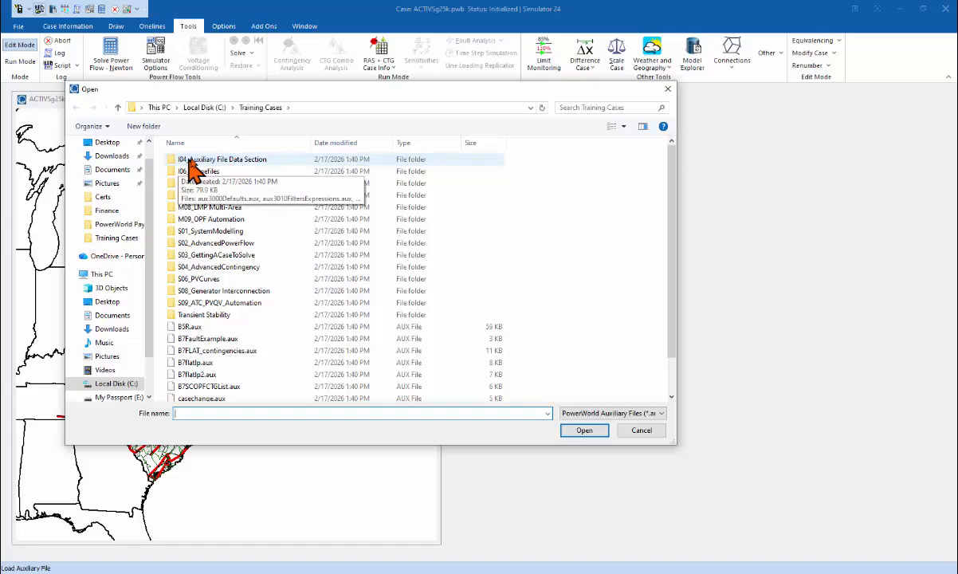
pyautogui.doubleClick(228, 161)
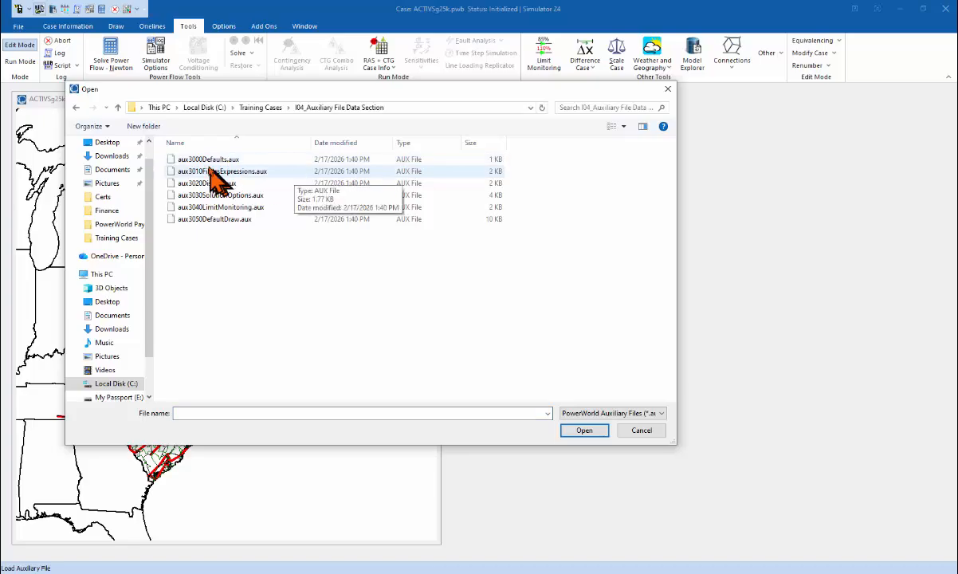
# Open aux3000Defaults.aux in Notepad from the file dialog, making Notepad the app always used for .aux files.
pyautogui.click(208, 160)
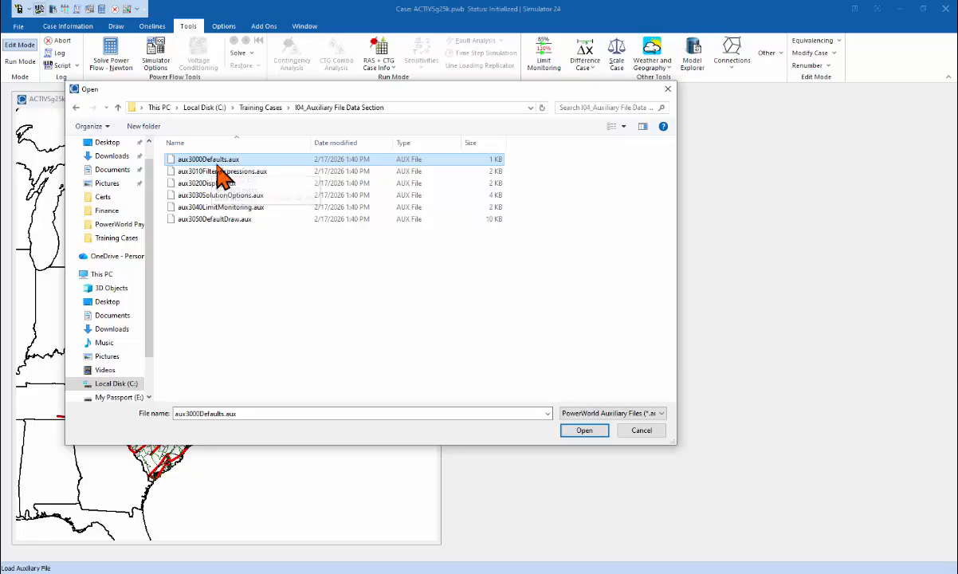
pyautogui.doubleClick(215, 160)
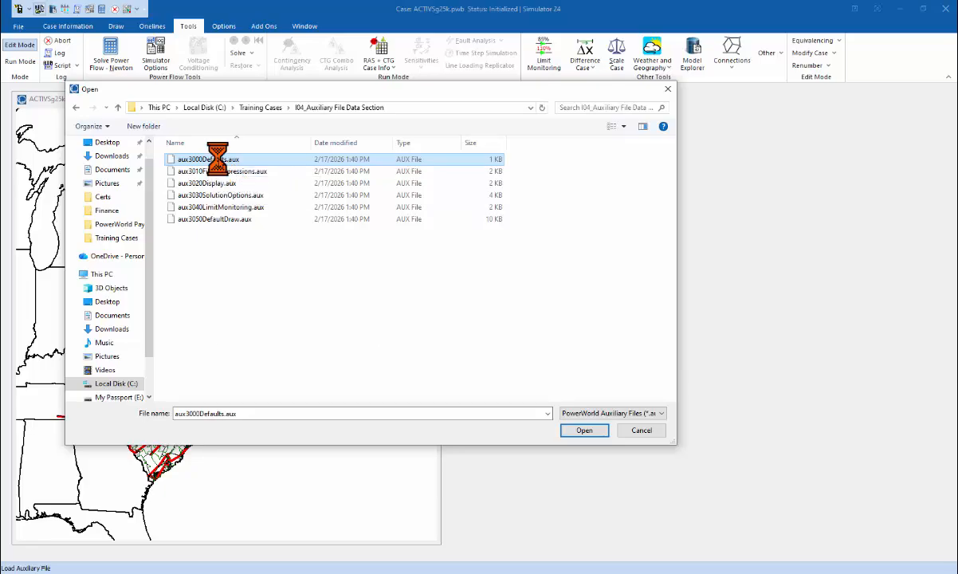
pyautogui.rightClick(218, 159)
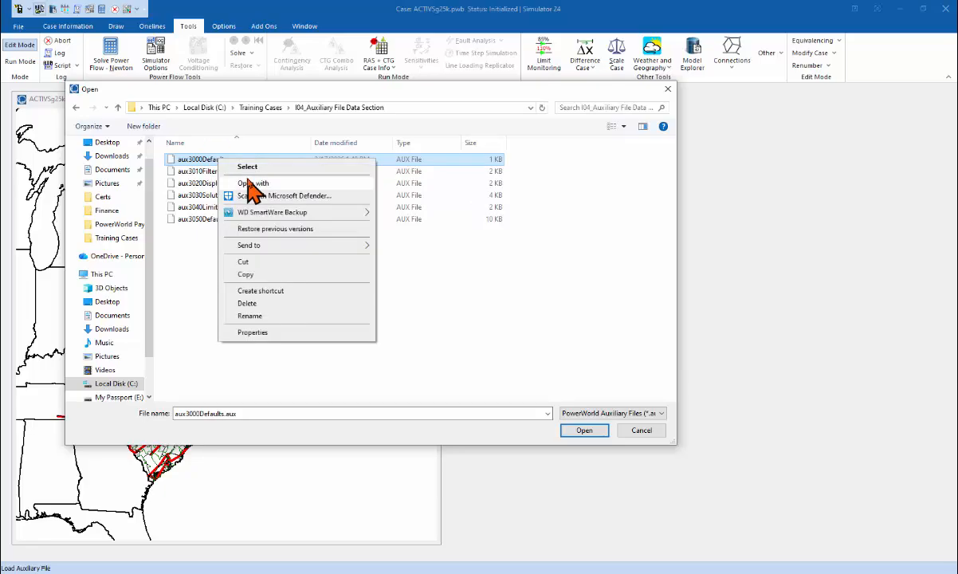
pyautogui.click(249, 183)
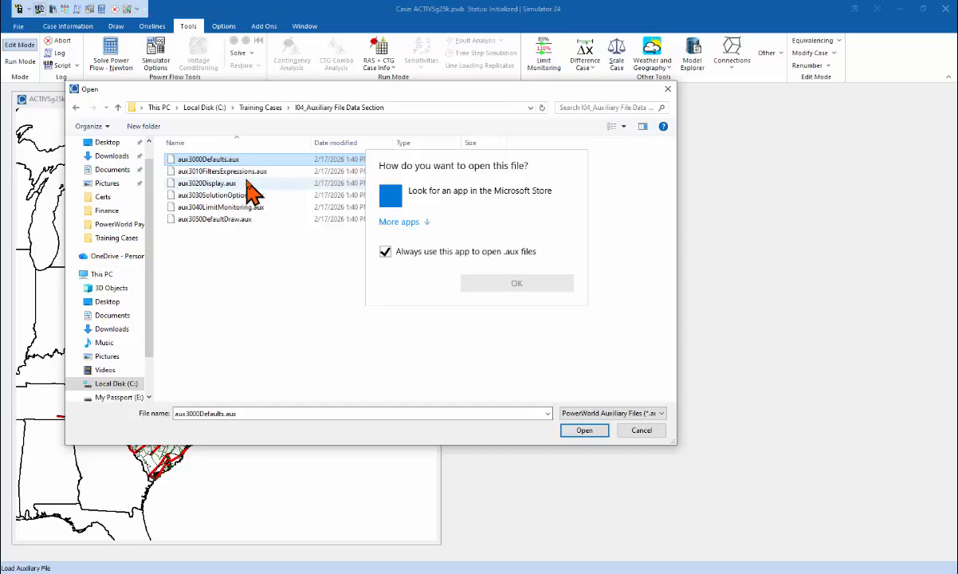
pyautogui.click(413, 223)
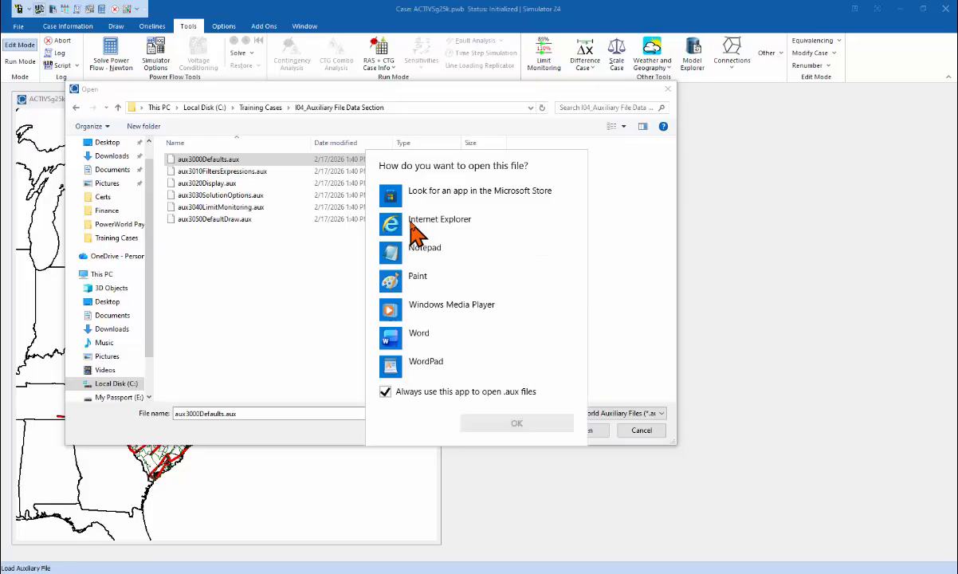
pyautogui.click(422, 252)
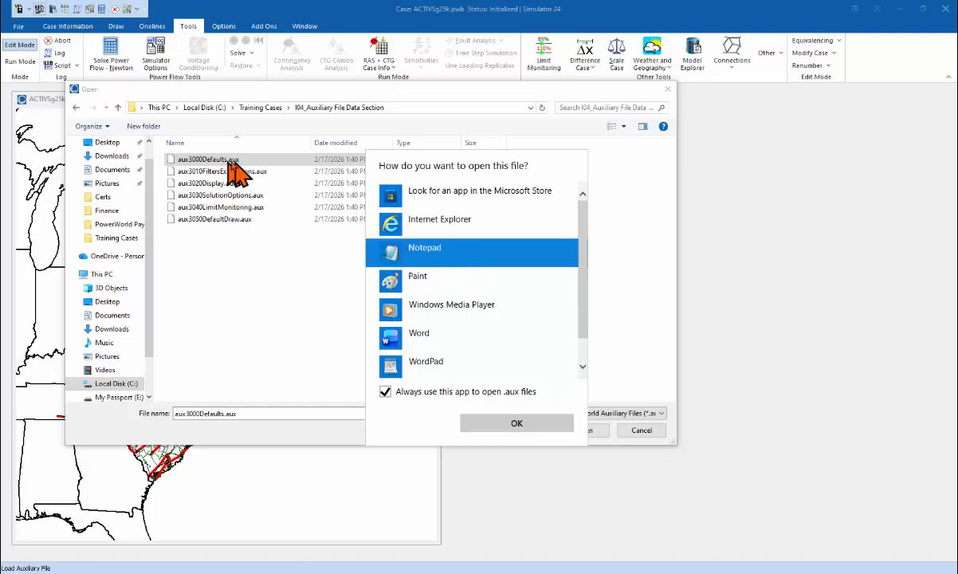
pyautogui.click(527, 425)
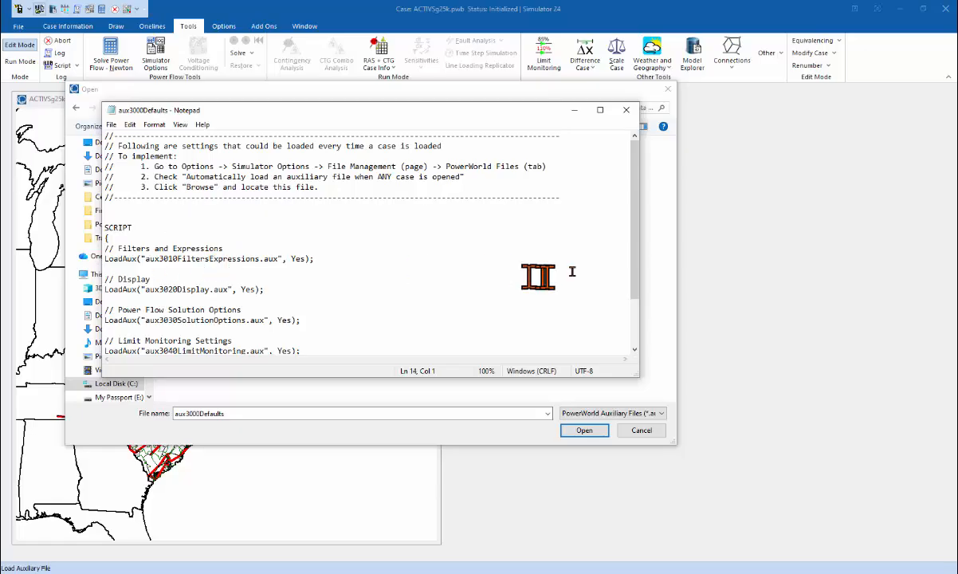
# Review the LoadAux script commands in aux3000Defaults and return to the auxiliary file dialog.
pyautogui.moveTo(636, 251); pyautogui.dragTo(635, 297)
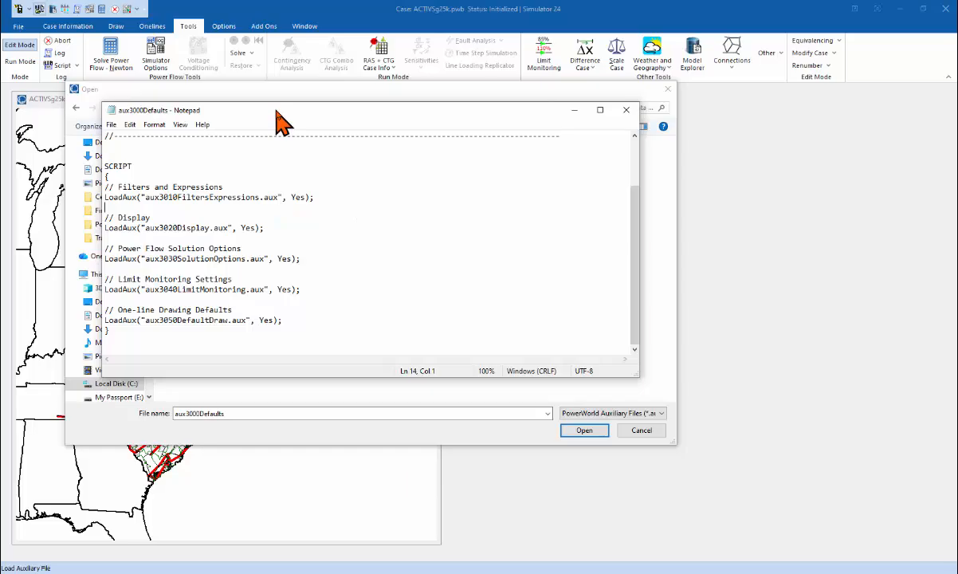
pyautogui.moveTo(277, 121); pyautogui.dragTo(450, 175)
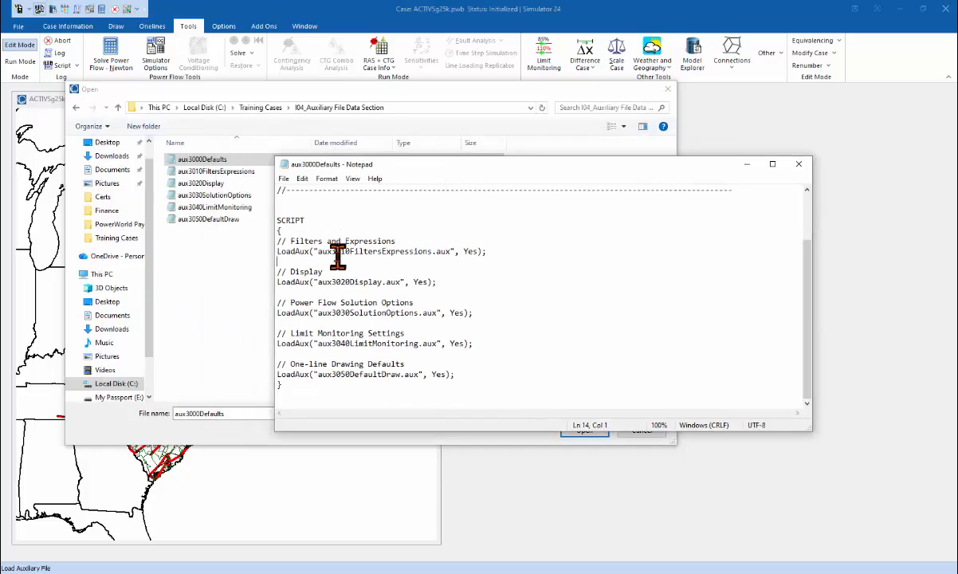
pyautogui.click(247, 91)
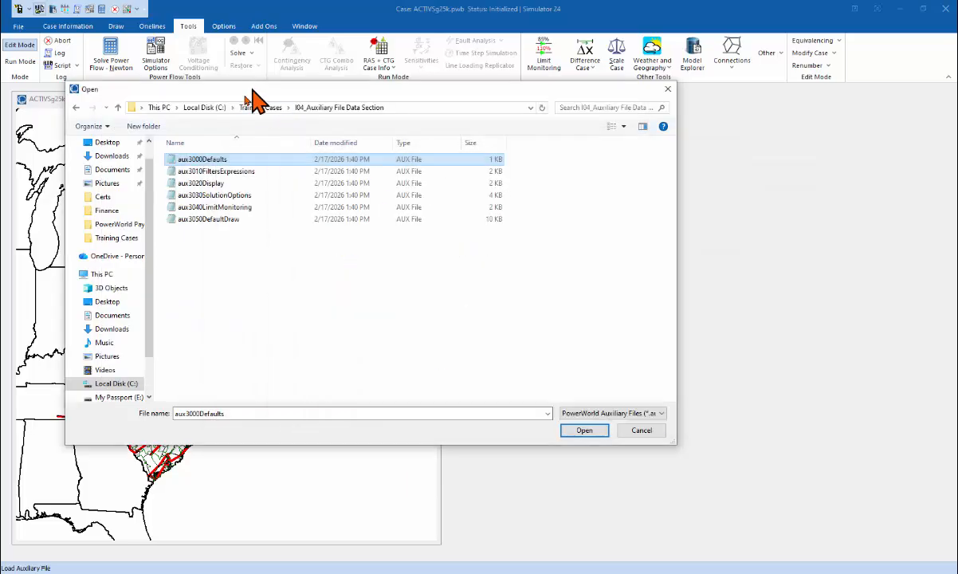
# Open aux3010FiltersExpressions in Notepad, enlarge its window to review the area, zone and owner filters and the custom filters, and close it.
pyautogui.rightClick(209, 172)
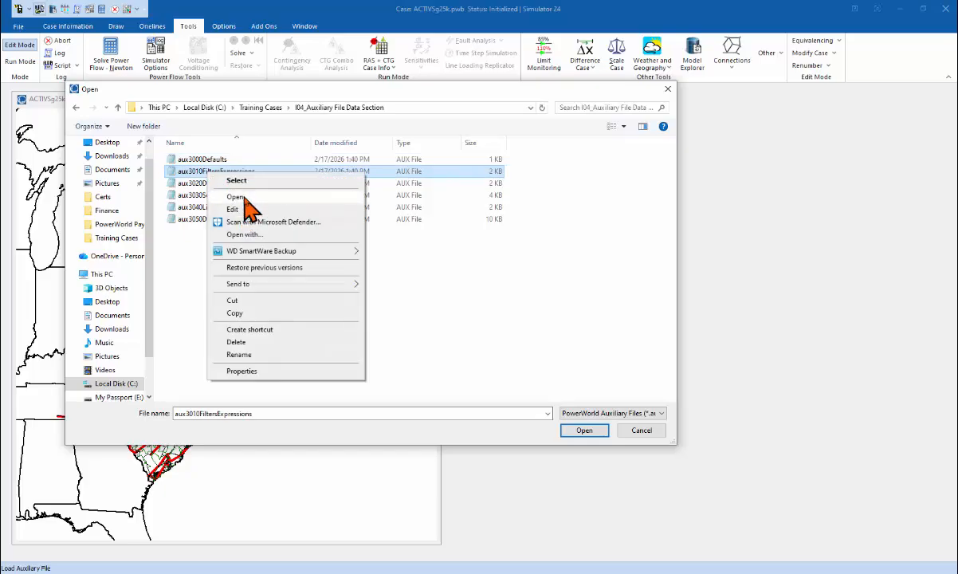
pyautogui.click(244, 207)
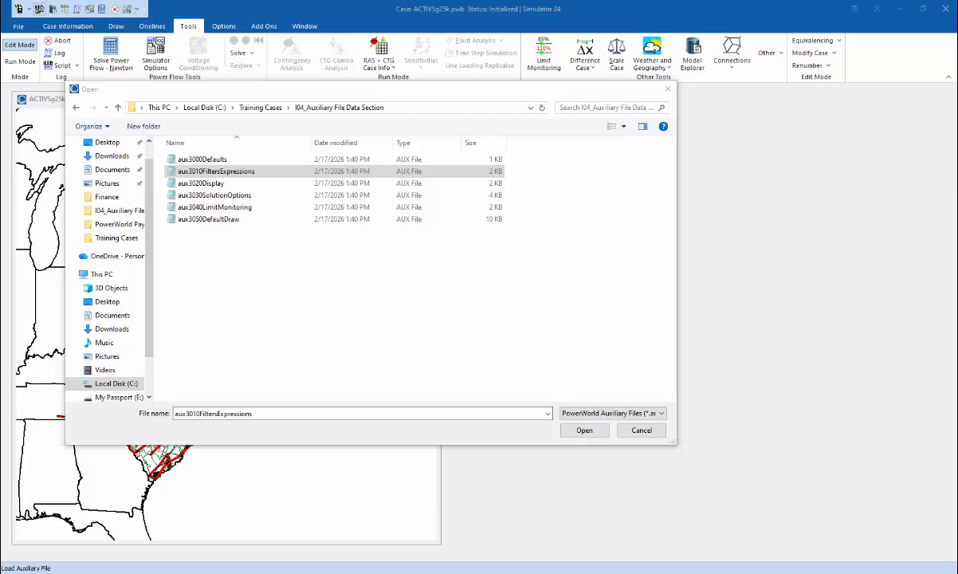
pyautogui.moveTo(892, 102); pyautogui.dragTo(284, 129)
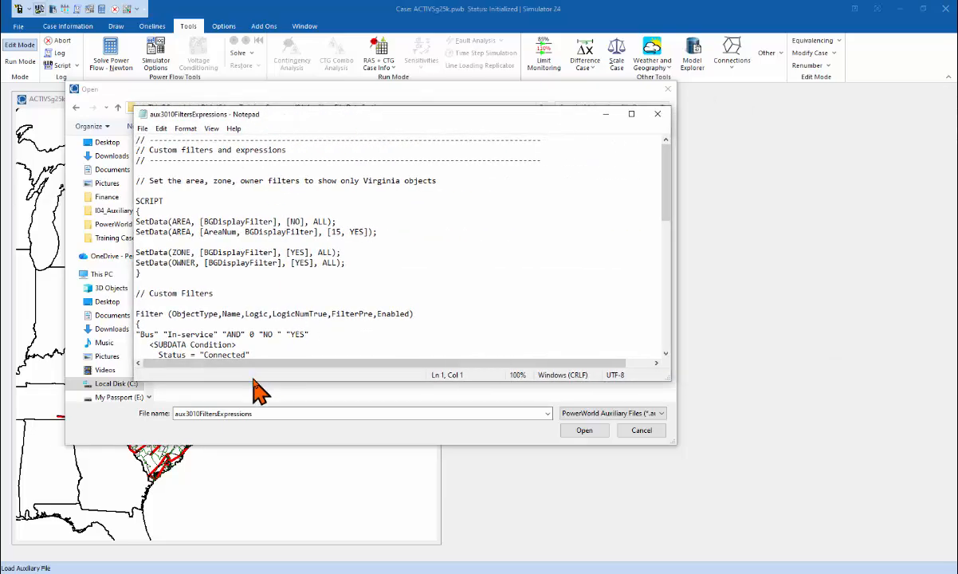
pyautogui.moveTo(249, 383); pyautogui.dragTo(256, 544)
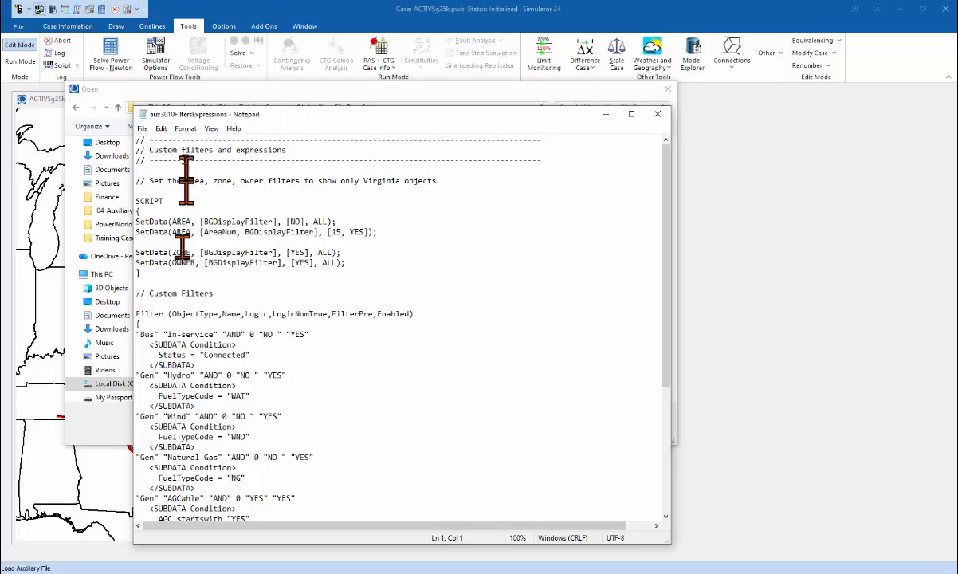
pyautogui.click(221, 313)
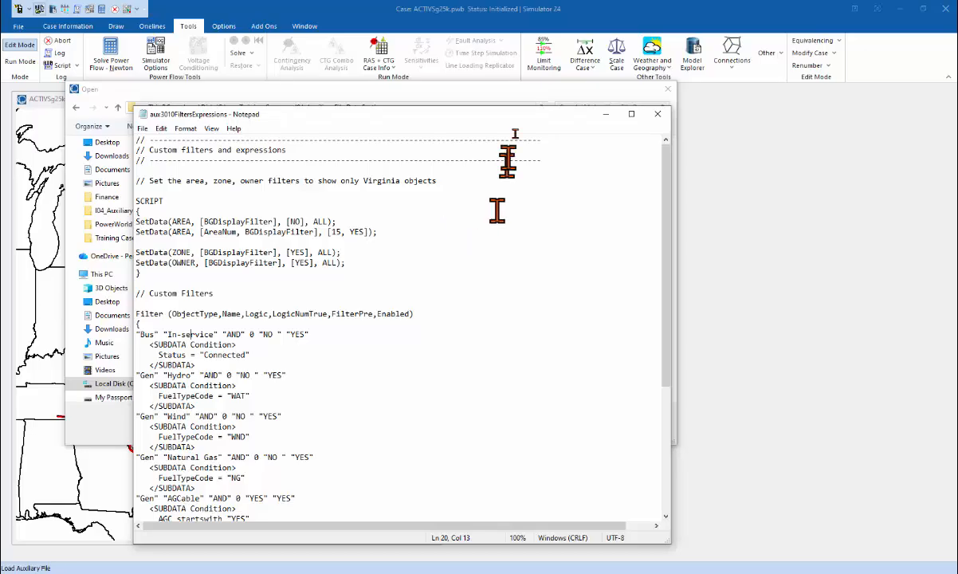
pyautogui.click(657, 116)
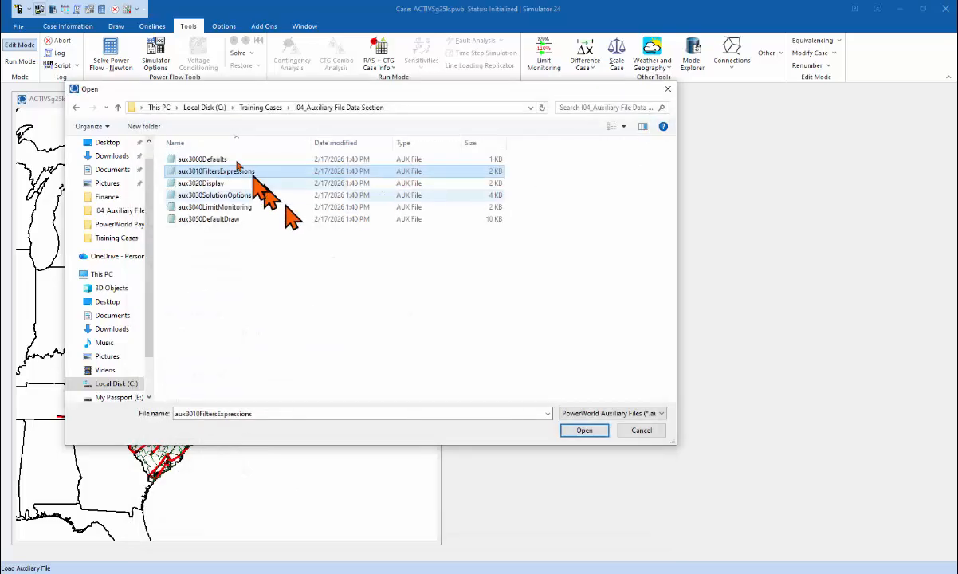
# Load the aux3000Defaults auxiliary file into the ACTIVSg25k case.
pyautogui.click(198, 159)
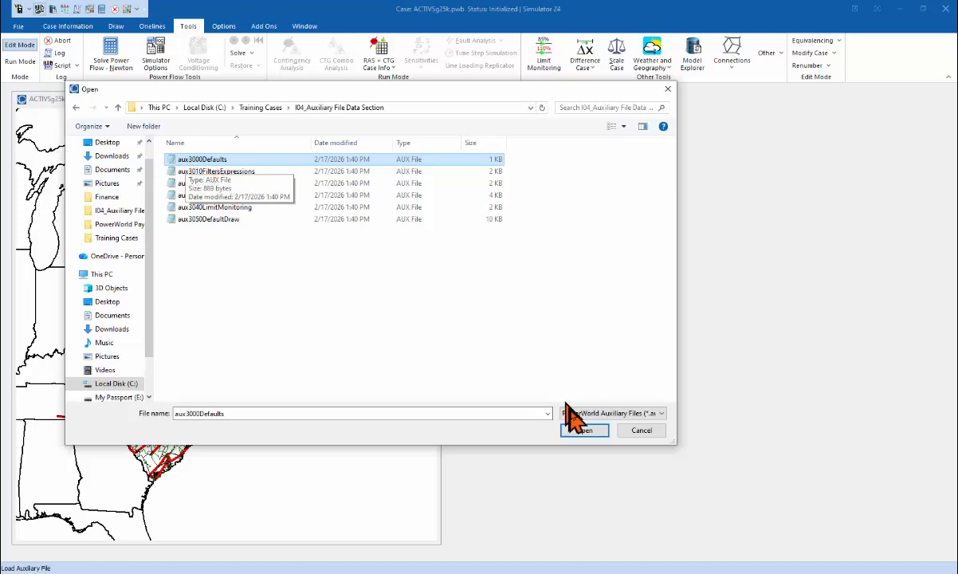
pyautogui.click(581, 430)
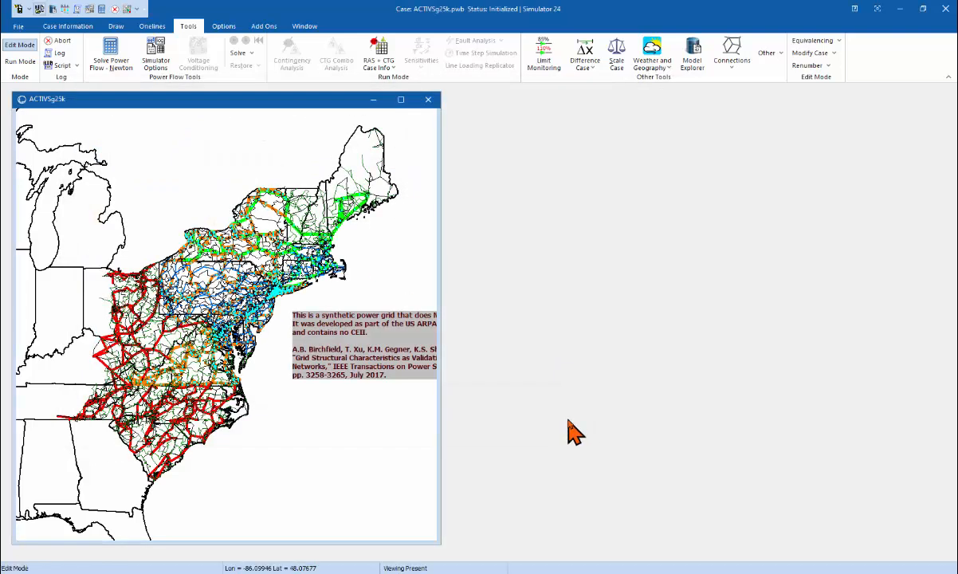
# Open the message log, move it over the oneline diagram and enlarge its window.
pyautogui.click(77, 9)
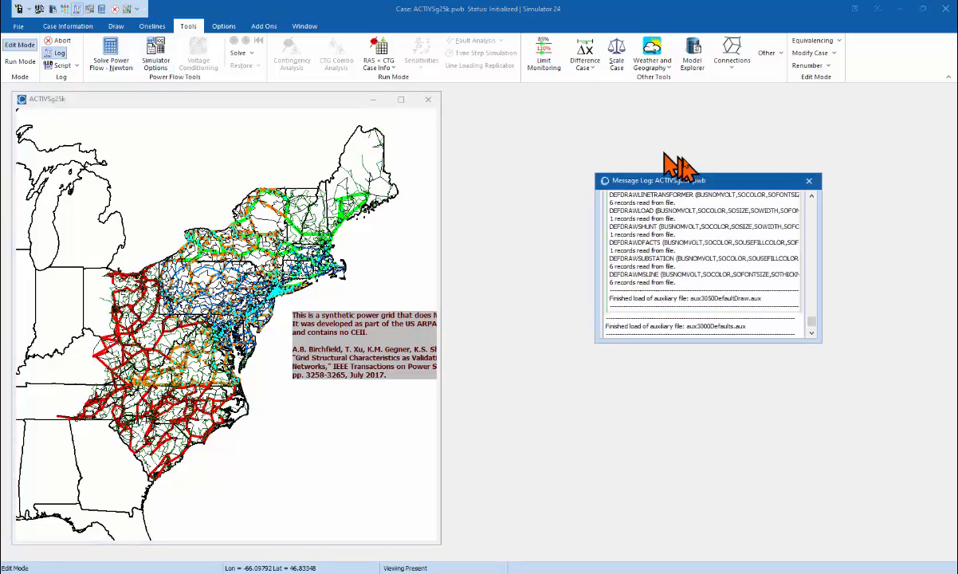
pyautogui.moveTo(677, 173); pyautogui.dragTo(344, 145)
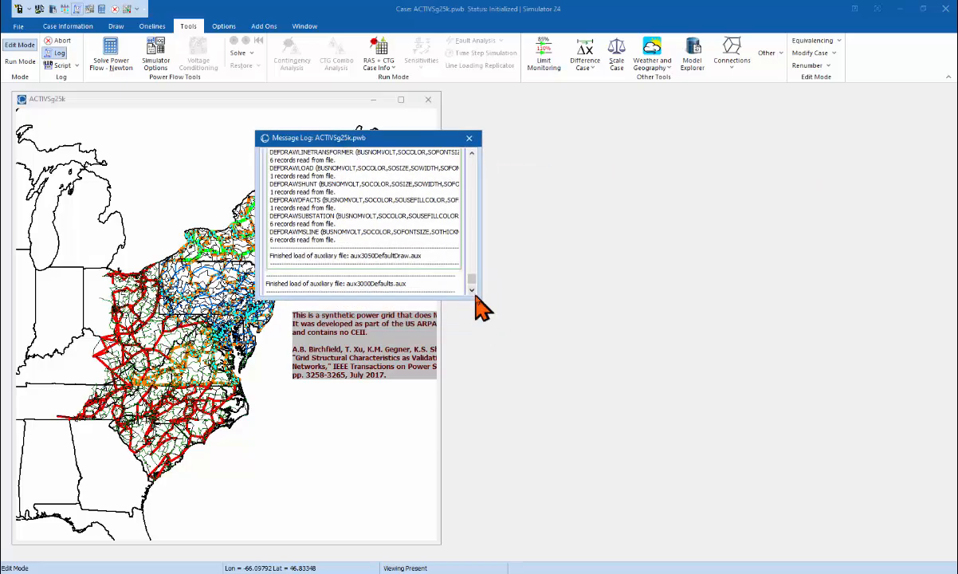
pyautogui.moveTo(477, 297); pyautogui.dragTo(732, 492)
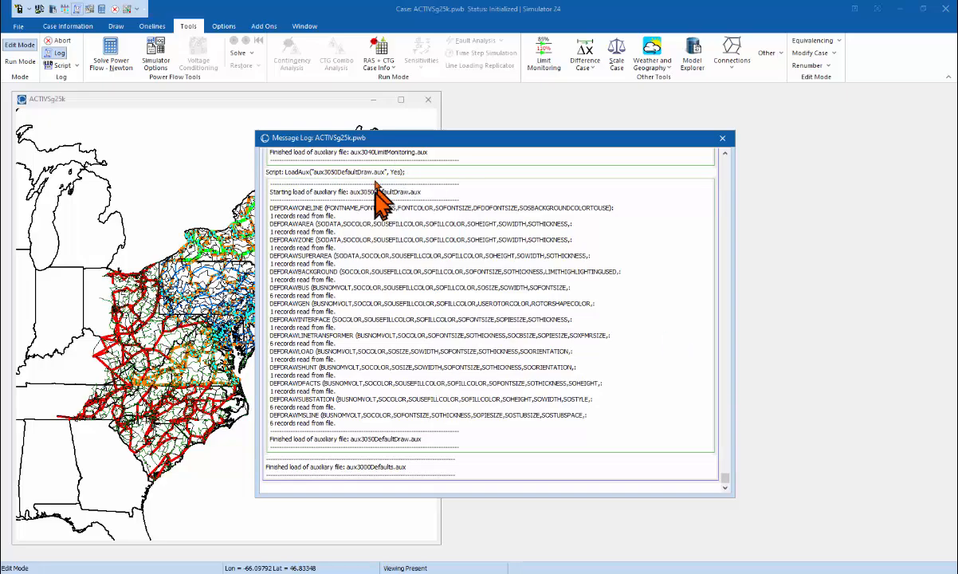
# Examine the message log entries from the start to the end of the aux3000Defaults load, and close the log.
pyautogui.click(365, 439)
pyautogui.click(335, 467)
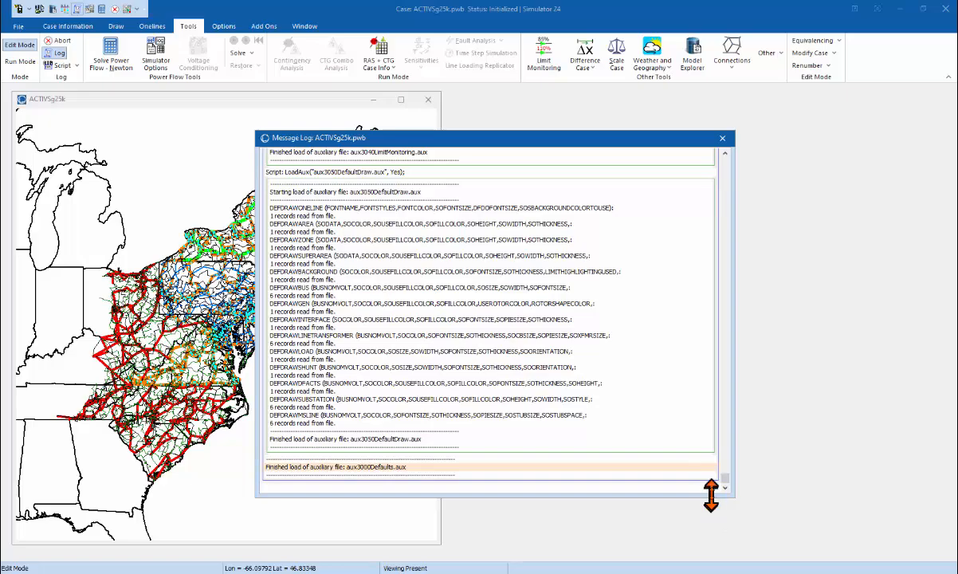
pyautogui.click(726, 177)
pyautogui.click(726, 177)
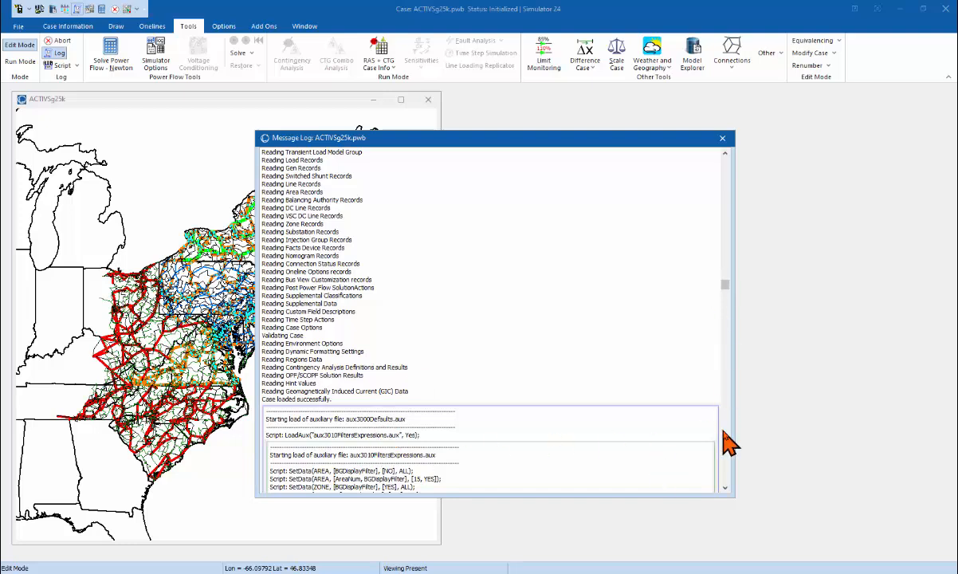
pyautogui.scroll(-10, 725, 433)
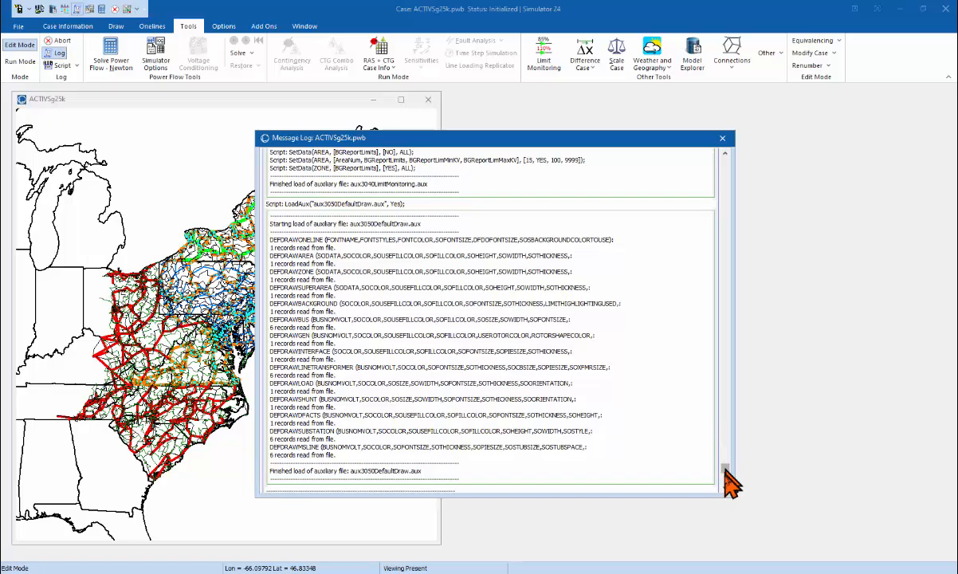
pyautogui.click(724, 486)
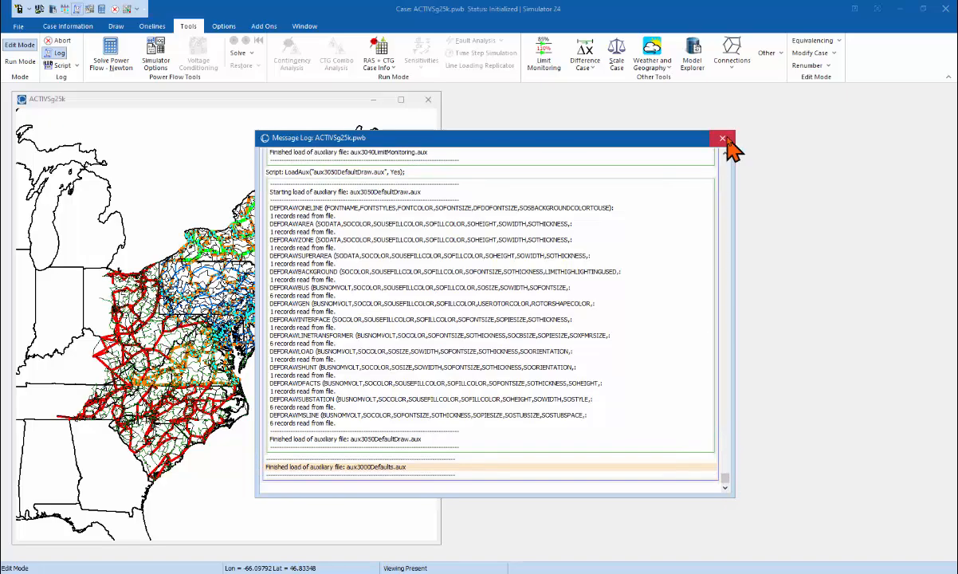
pyautogui.click(723, 139)
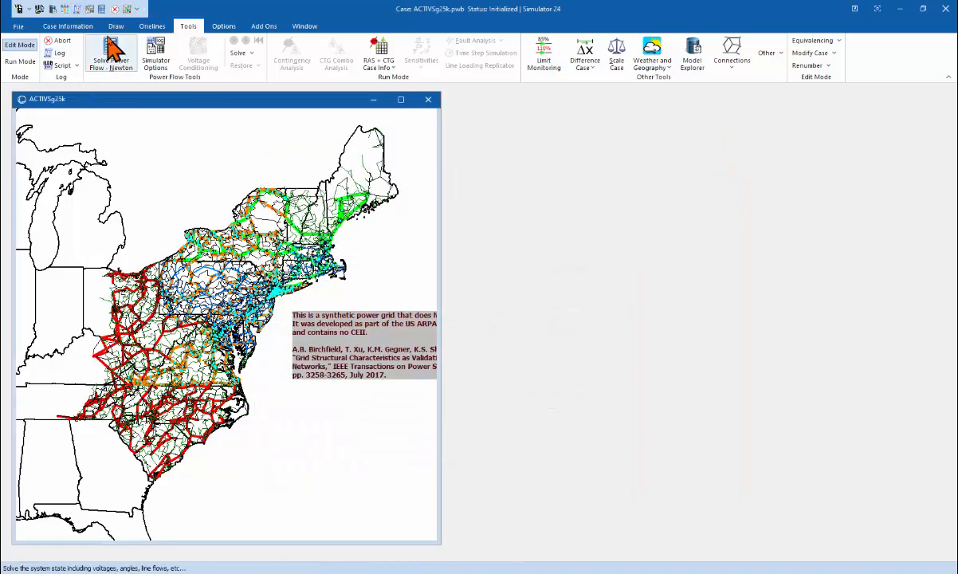
# Open the Model Explorer, expand the Case Information and Auxiliary folder, and widen the window and its Explore pane.
pyautogui.click(53, 10)
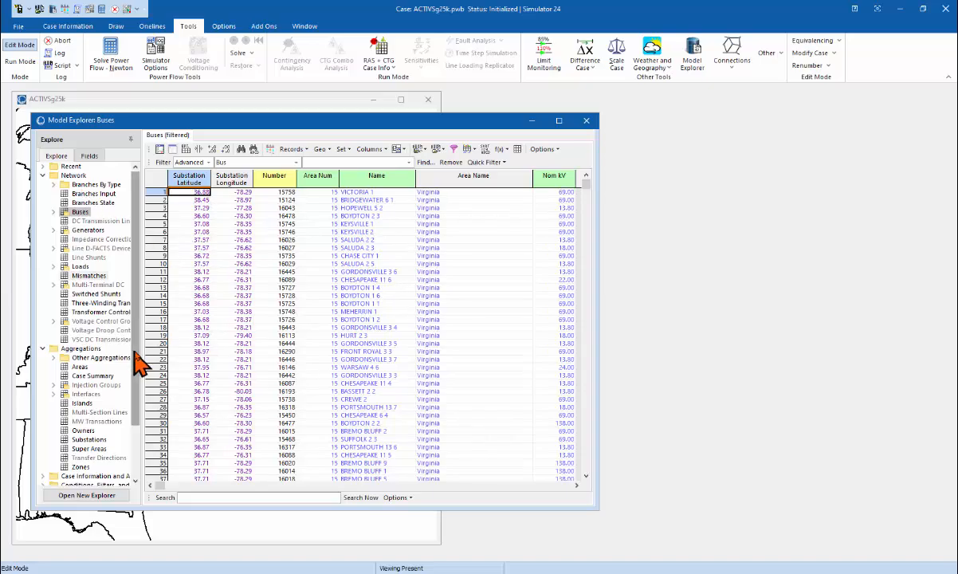
pyautogui.scroll(-3, 137, 354)
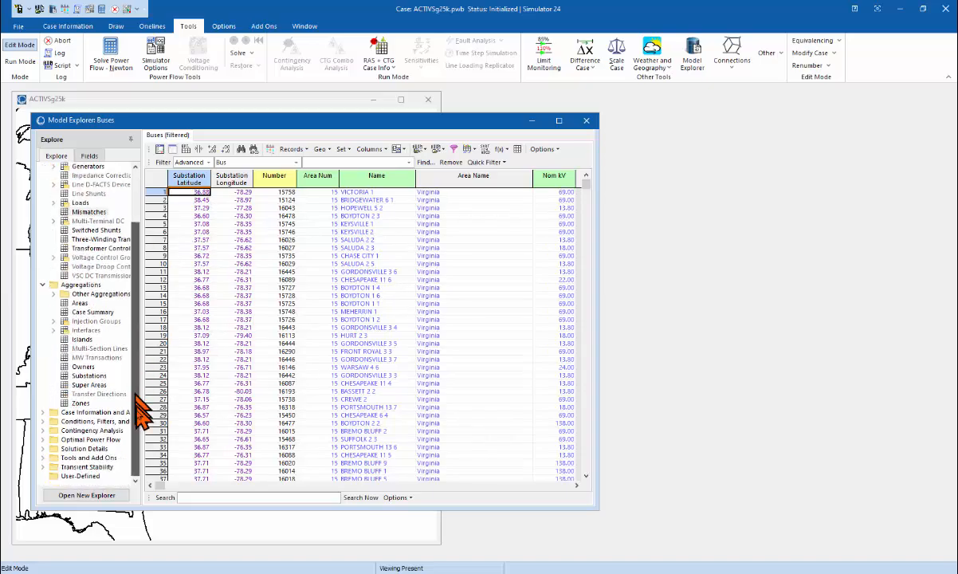
pyautogui.click(42, 412)
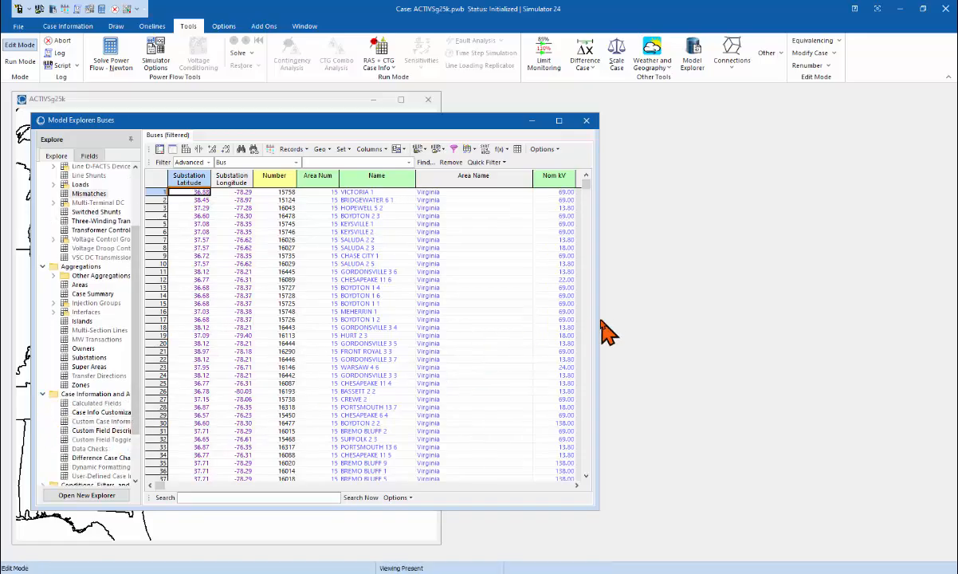
pyautogui.moveTo(599, 319); pyautogui.dragTo(799, 318)
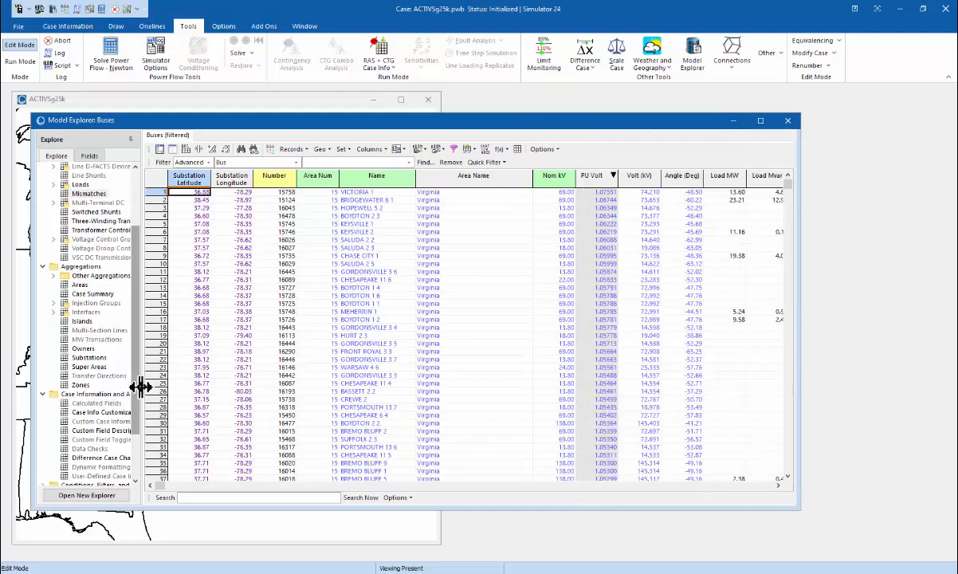
pyautogui.moveTo(141, 386); pyautogui.dragTo(288, 452)
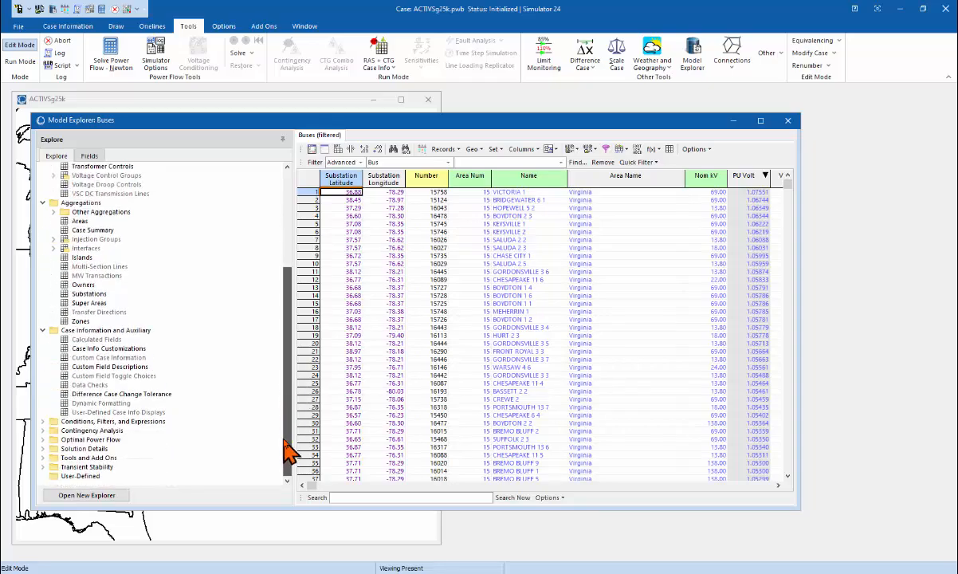
# Show the Advanced Filters list under Conditions, Filters, and Expressions and enlarge its text to read the loaded filters.
pyautogui.click(44, 422)
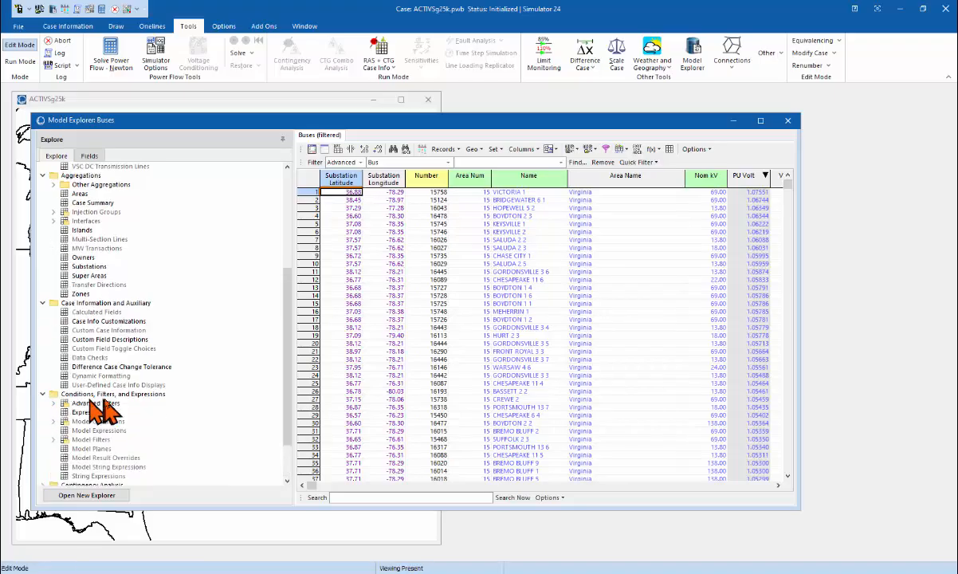
pyautogui.click(99, 403)
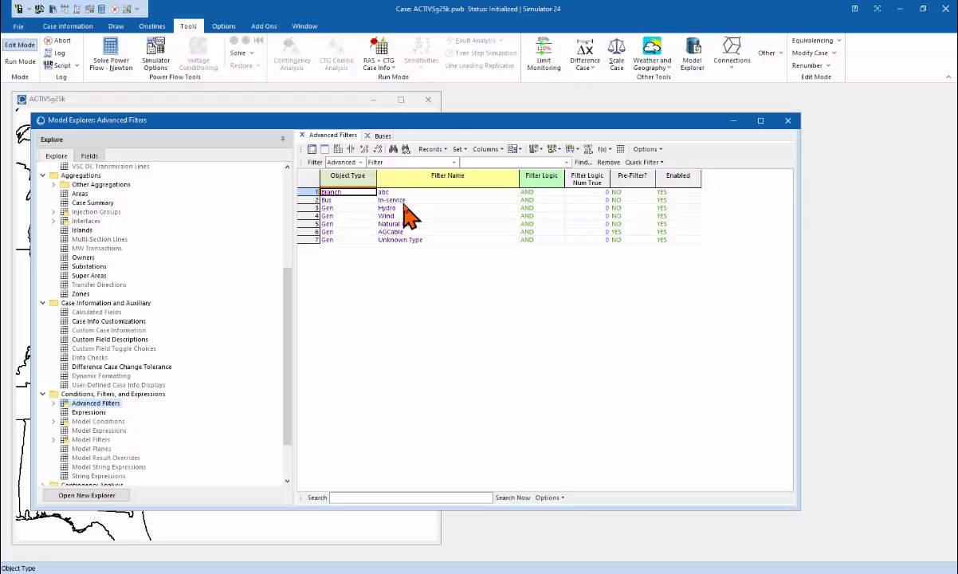
pyautogui.click(394, 200)
pyautogui.press('Down')
pyautogui.press('Down')
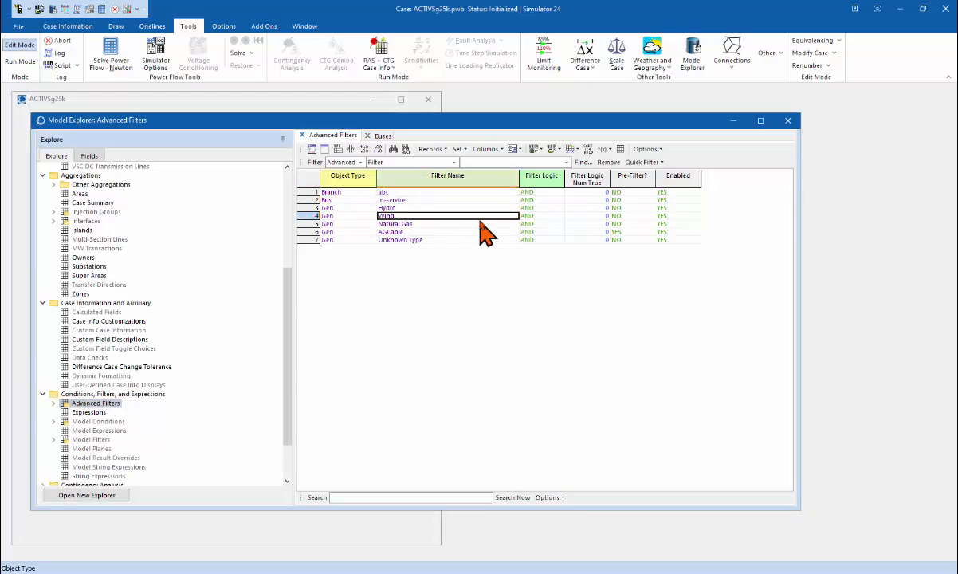
pyautogui.scroll(5, 484, 233)
pyautogui.press('Left')
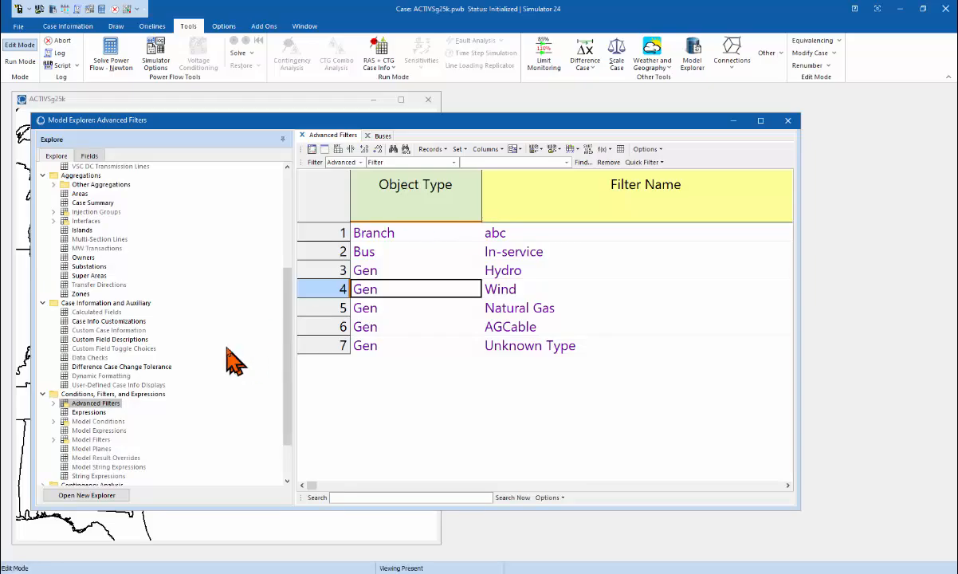
# Show the Case Info Customizations list, enlarge its text and check the Bus and Gen entries.
pyautogui.click(110, 321)
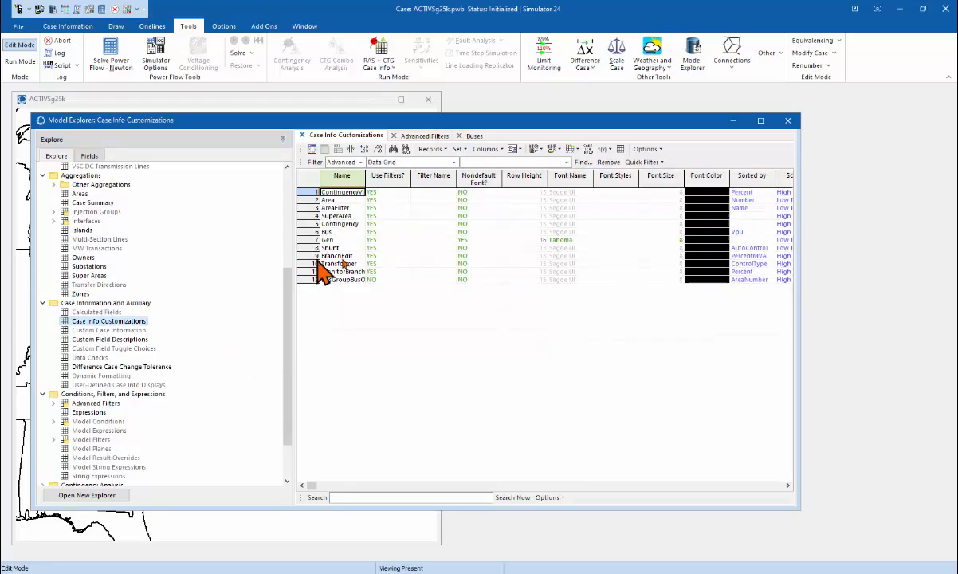
pyautogui.click(333, 207)
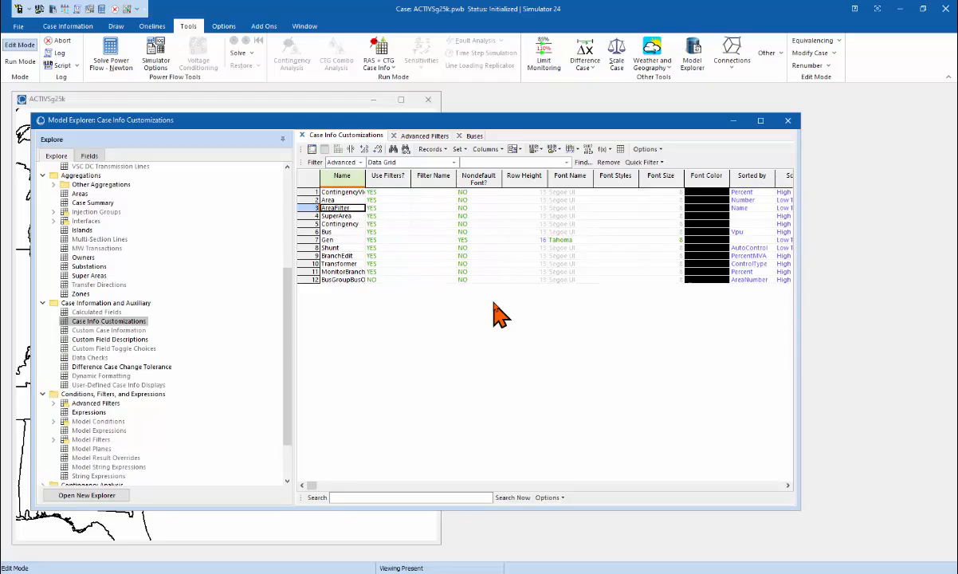
pyautogui.scroll(4, 498, 315)
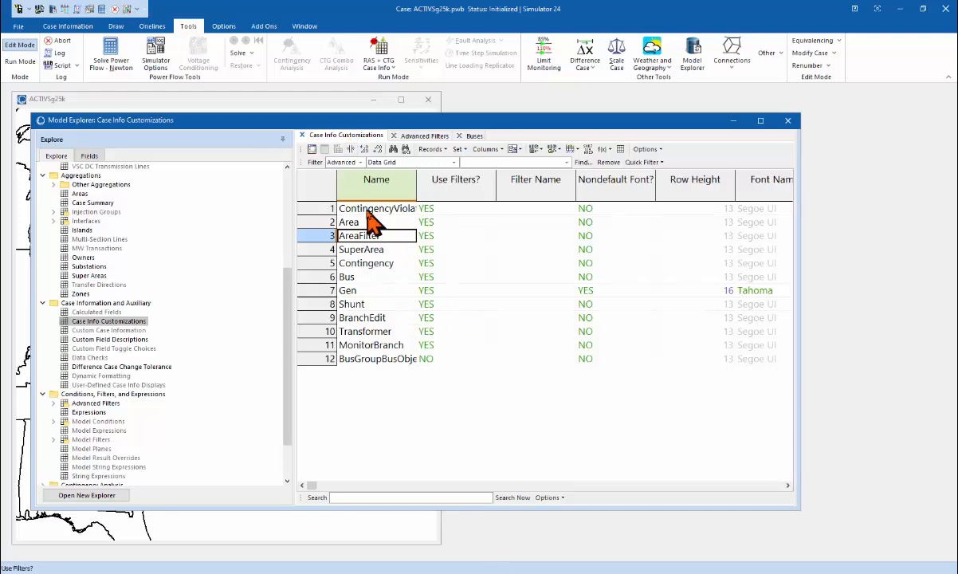
pyautogui.click(374, 277)
pyautogui.click(378, 292)
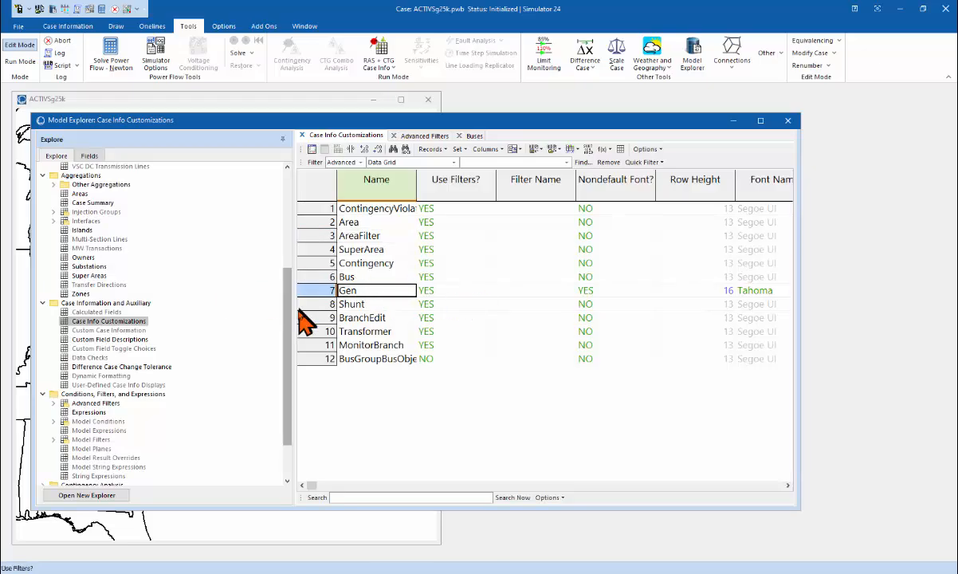
# Open the Generators display under Network and examine its customized columns from Status through Part. Factor.
pyautogui.moveTo(288, 323); pyautogui.dragTo(288, 193)
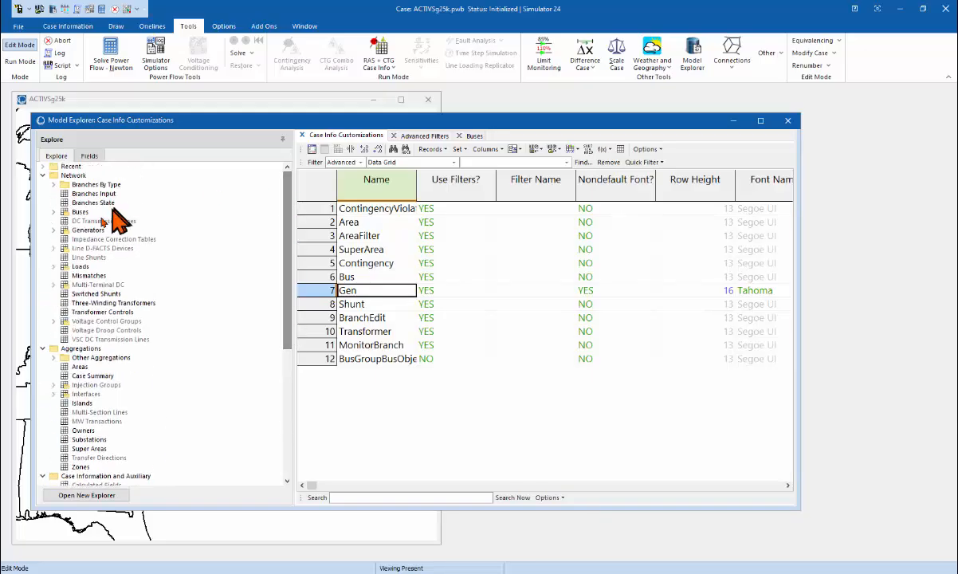
pyautogui.click(87, 232)
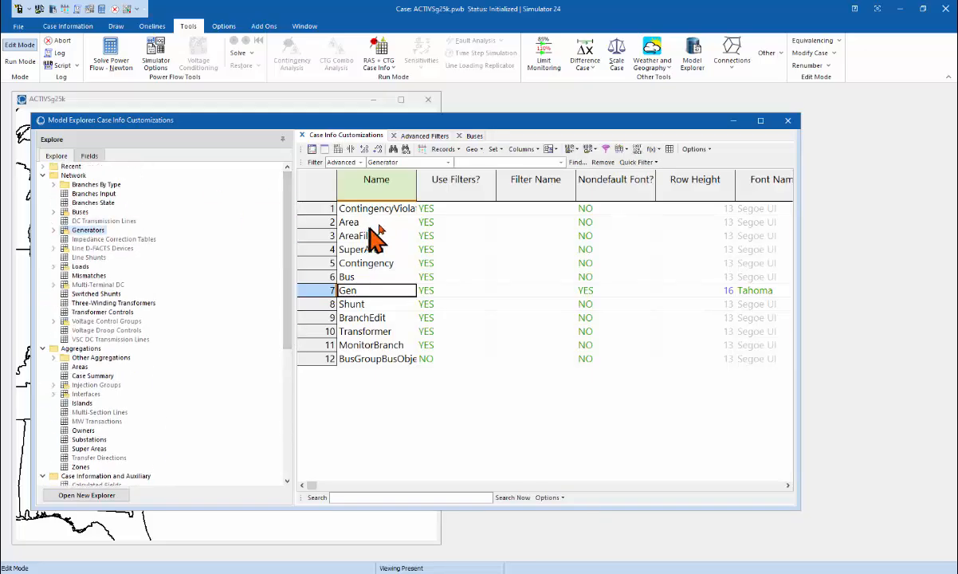
pyautogui.click(453, 222)
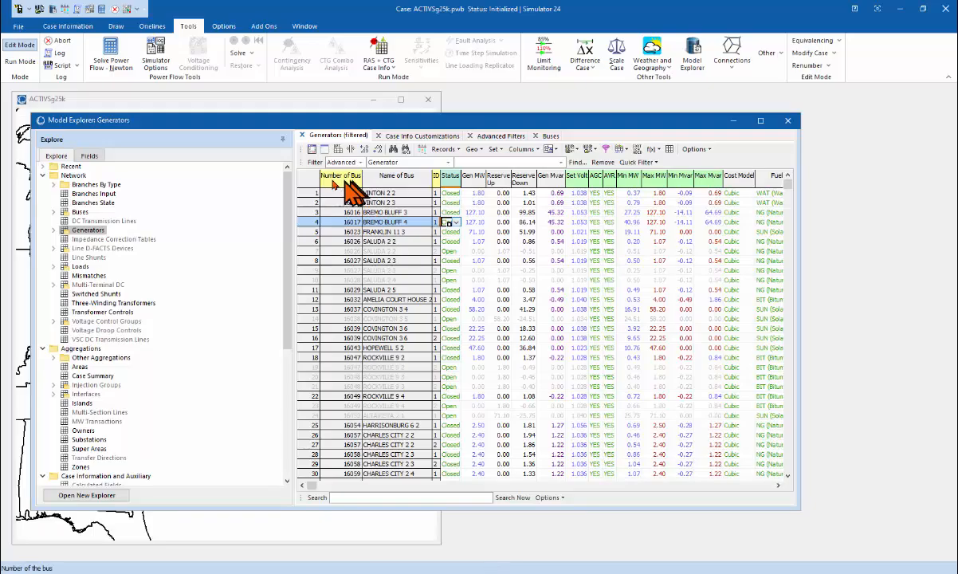
pyautogui.click(542, 223)
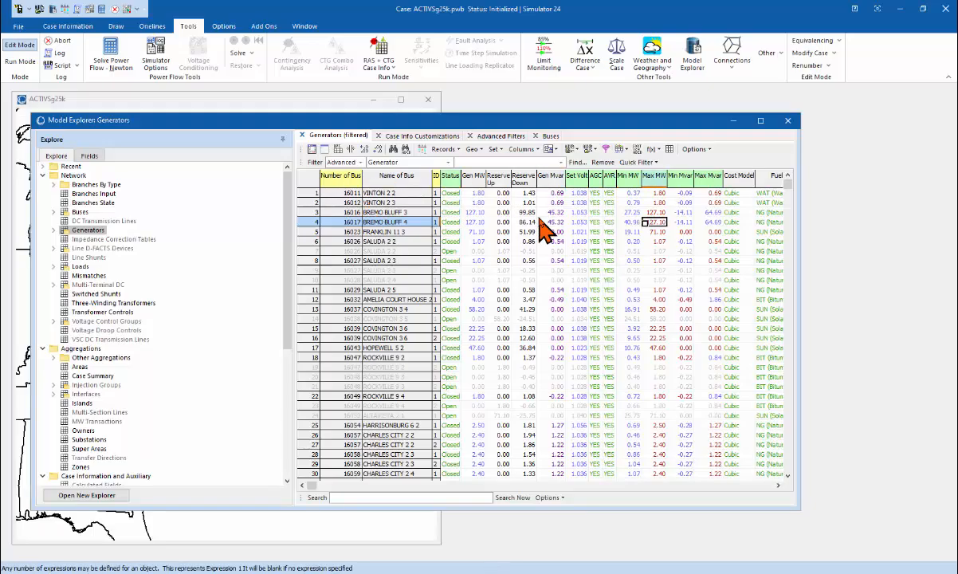
pyautogui.press('Right')
pyautogui.press('Right')
pyautogui.press('Right')
pyautogui.press('Right')
pyautogui.press('Right')
pyautogui.press('Right')
pyautogui.press('Right')
pyautogui.press('Left')
pyautogui.press('Left')
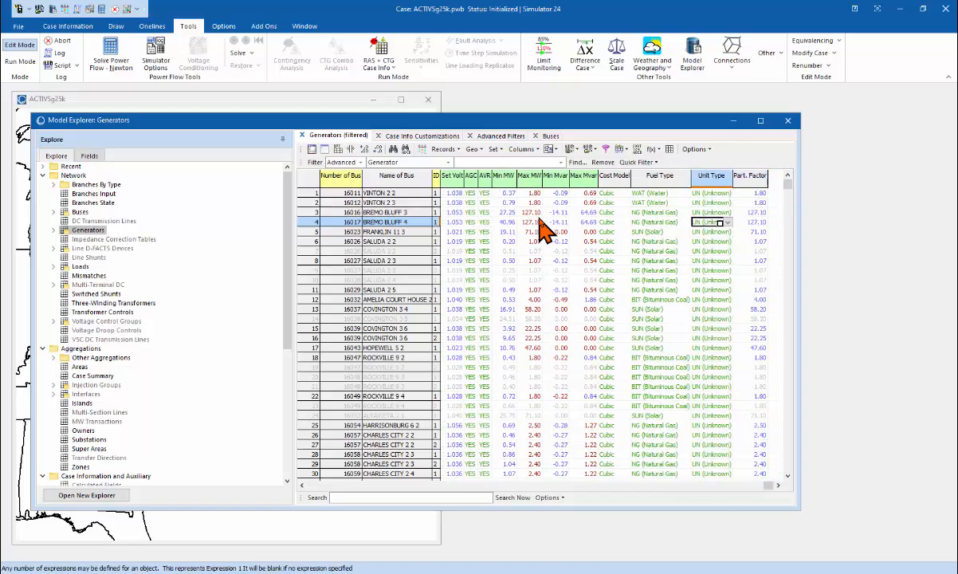
pyautogui.press('Left')
pyautogui.press('Left')
pyautogui.press('Left')
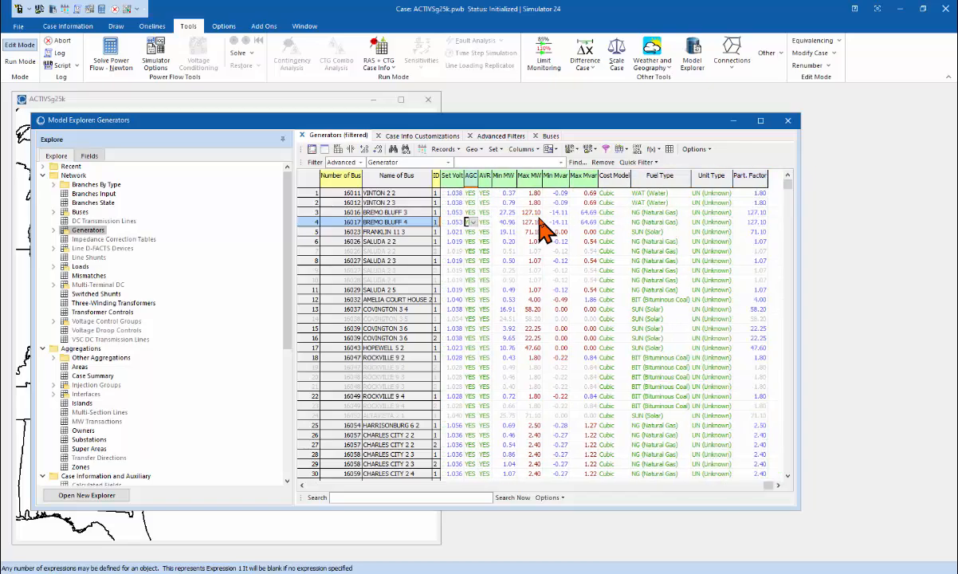
pyautogui.press('Left')
pyautogui.press('Left')
pyautogui.press('Left')
pyautogui.press('Left')
pyautogui.press('Left')
pyautogui.press('Left')
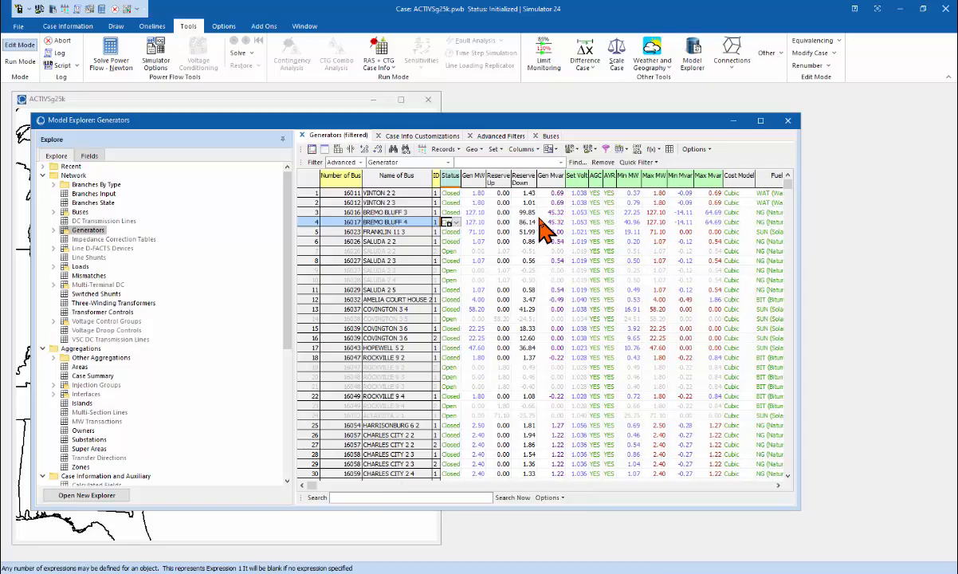
# Inspect the Reserve Up and Reserve Down expression columns of the generators and enlarge the table text.
pyautogui.press('Right')
pyautogui.press('Right')
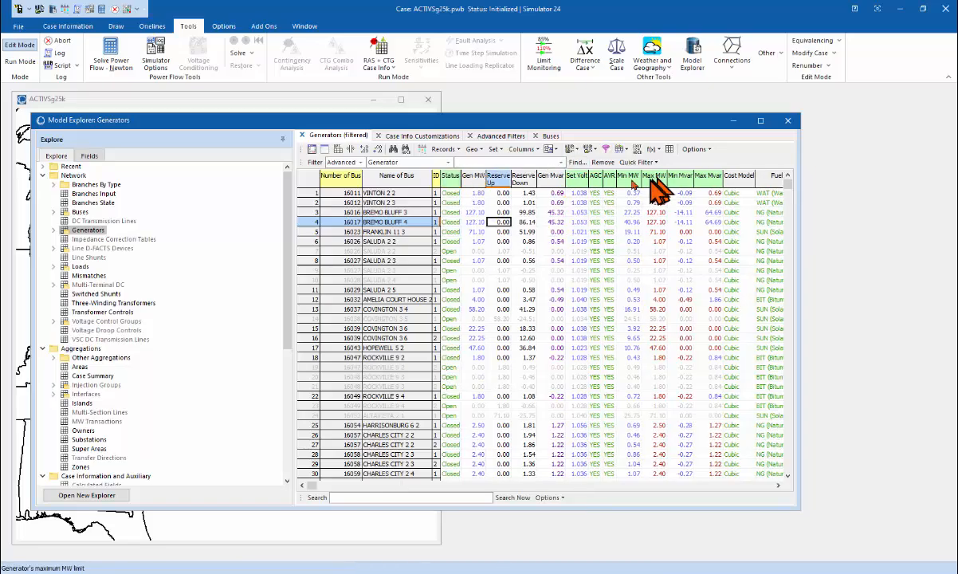
pyautogui.click(518, 203)
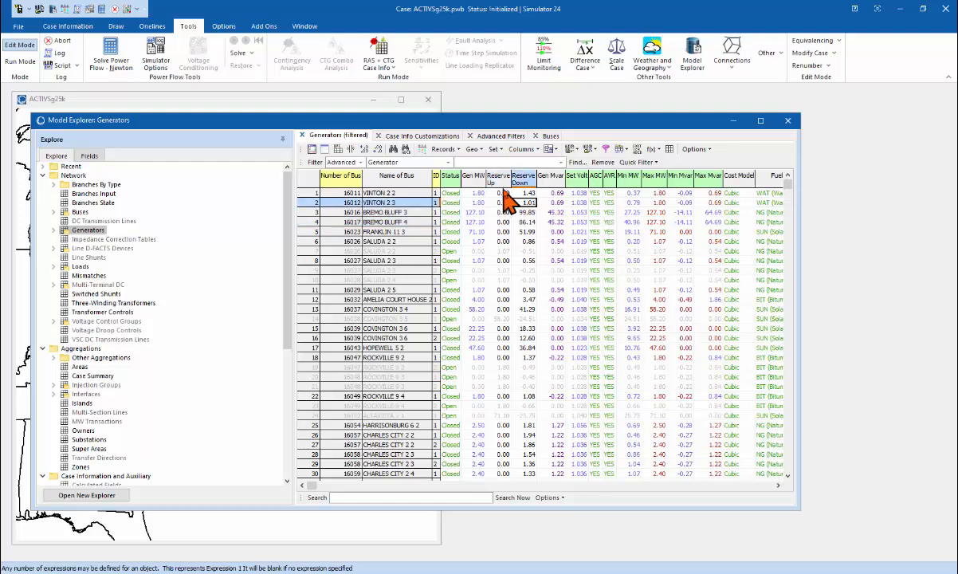
pyautogui.scroll(3, 504, 189)
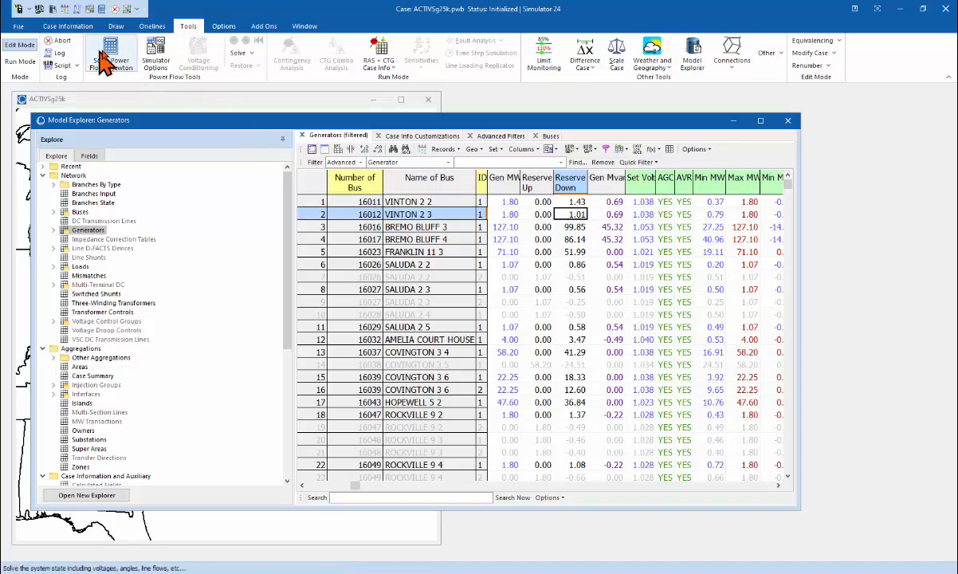
# Try enabling automatic auxiliary file loading for the present case in the File Management options, and browse the available files without choosing one.
pyautogui.click(156, 56)
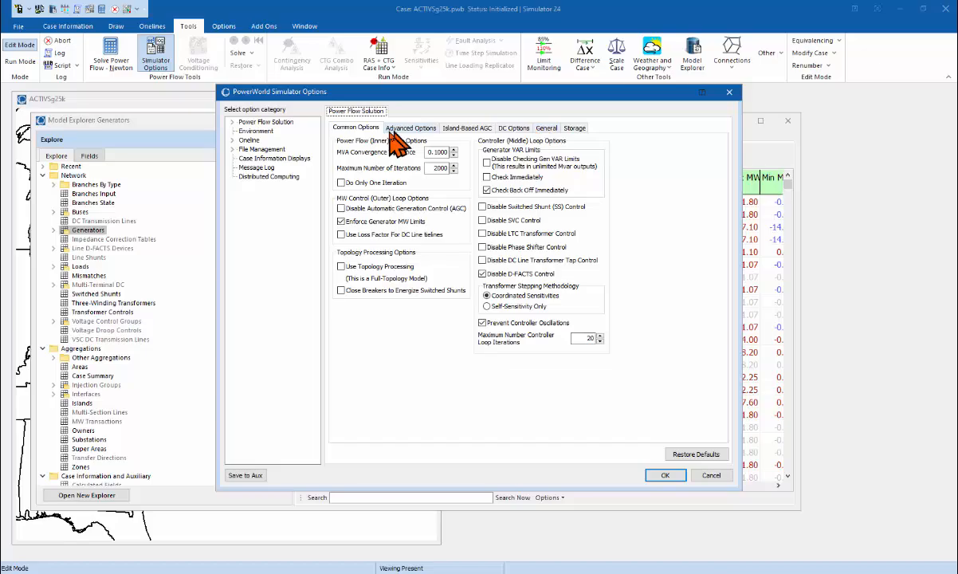
pyautogui.click(233, 150)
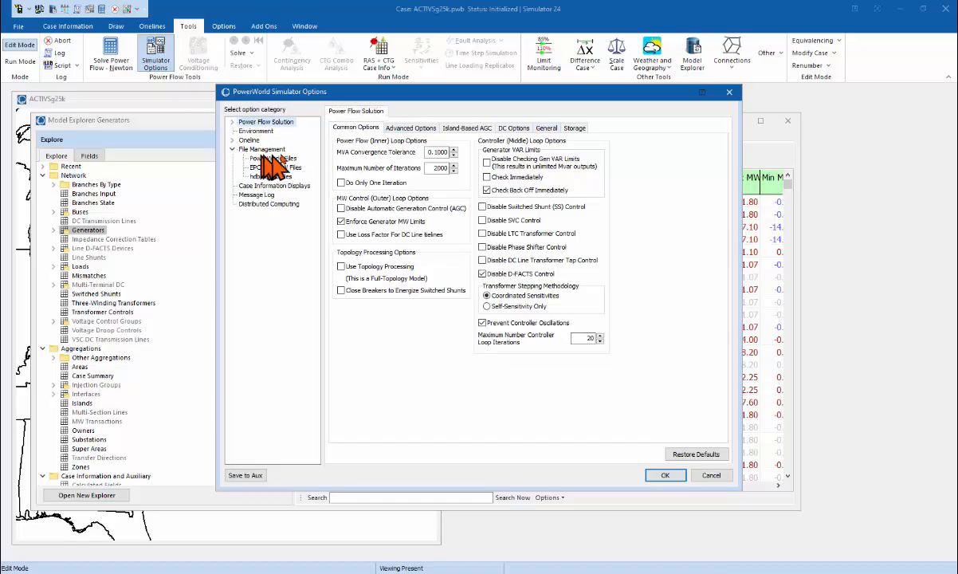
pyautogui.click(286, 159)
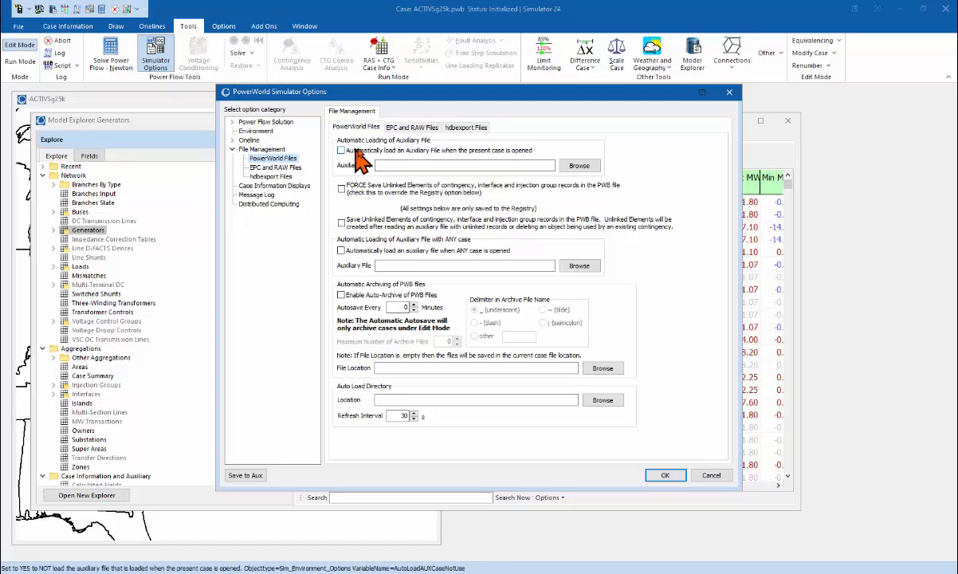
pyautogui.click(462, 151)
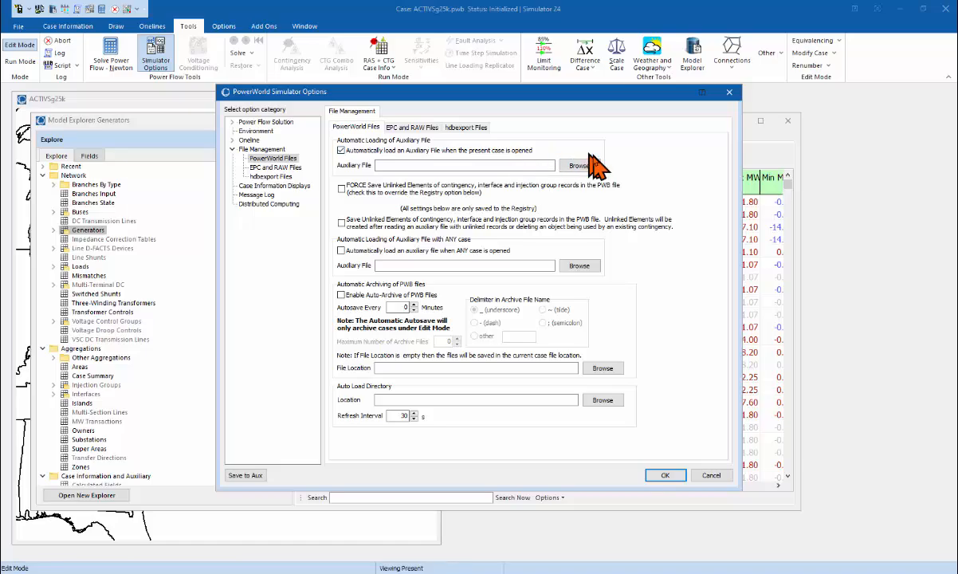
pyautogui.click(574, 166)
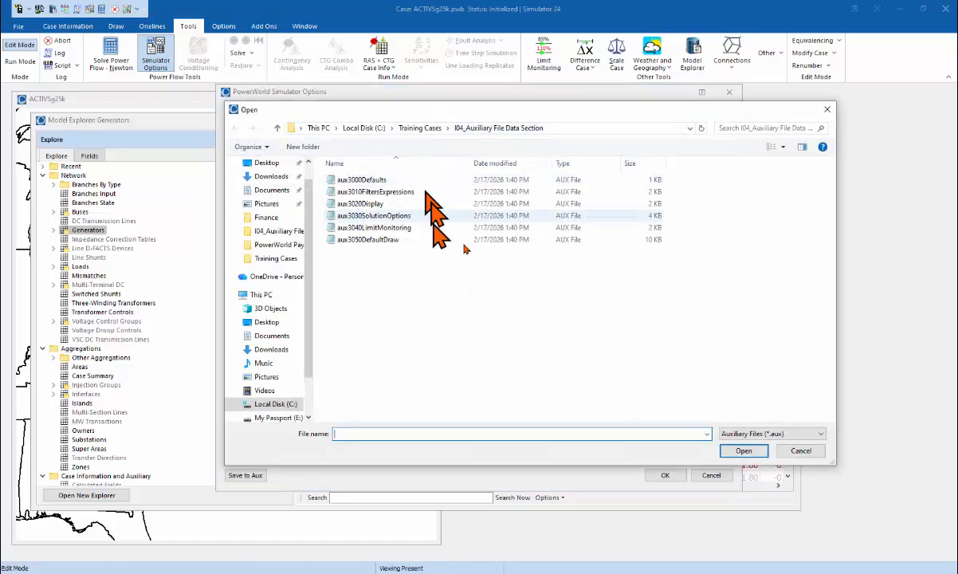
pyautogui.click(801, 451)
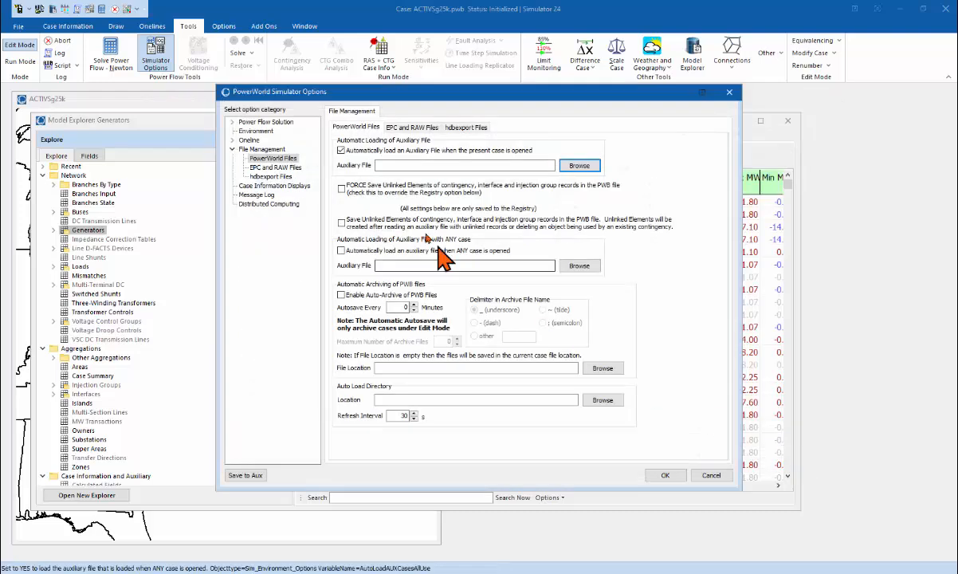
# Try enabling automatic auxiliary file loading for ANY case, browse the available files without choosing one, and cancel the simulator options.
pyautogui.click(342, 250)
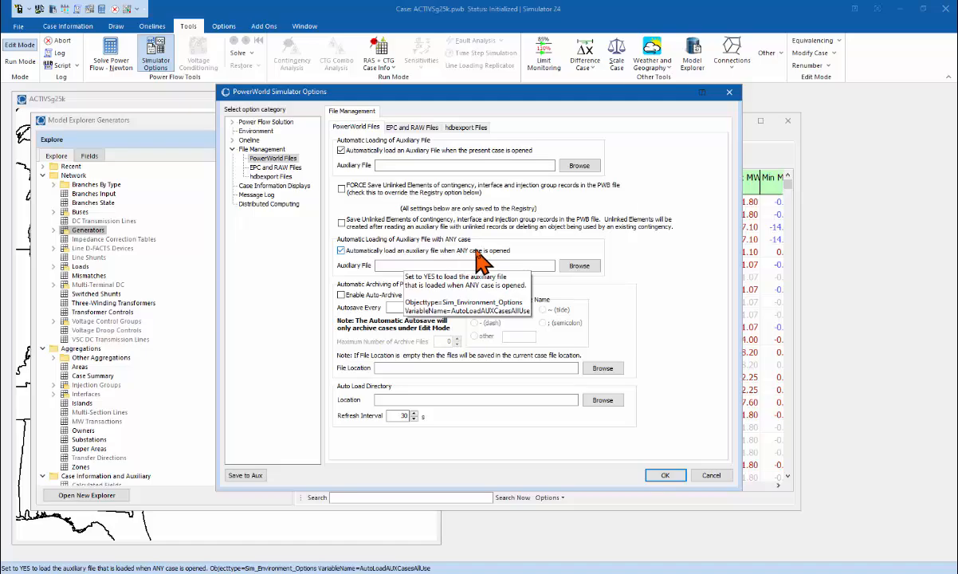
pyautogui.click(592, 266)
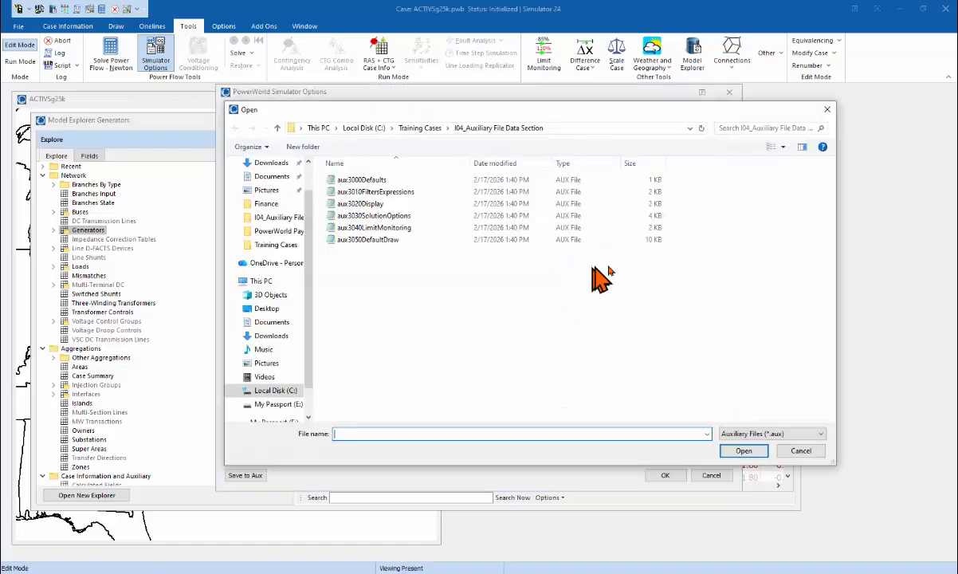
pyautogui.click(801, 452)
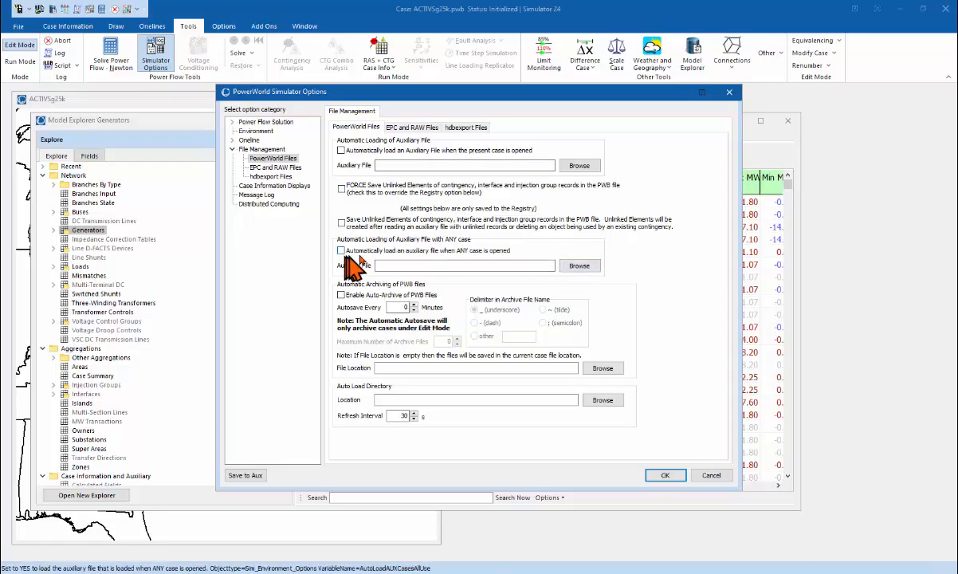
pyautogui.click(712, 476)
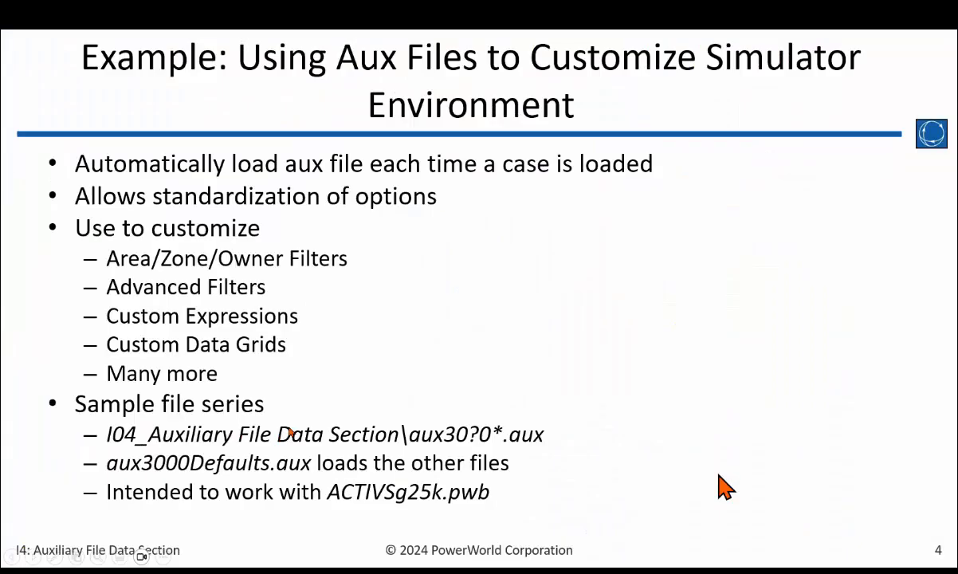
pyautogui.press('Right')
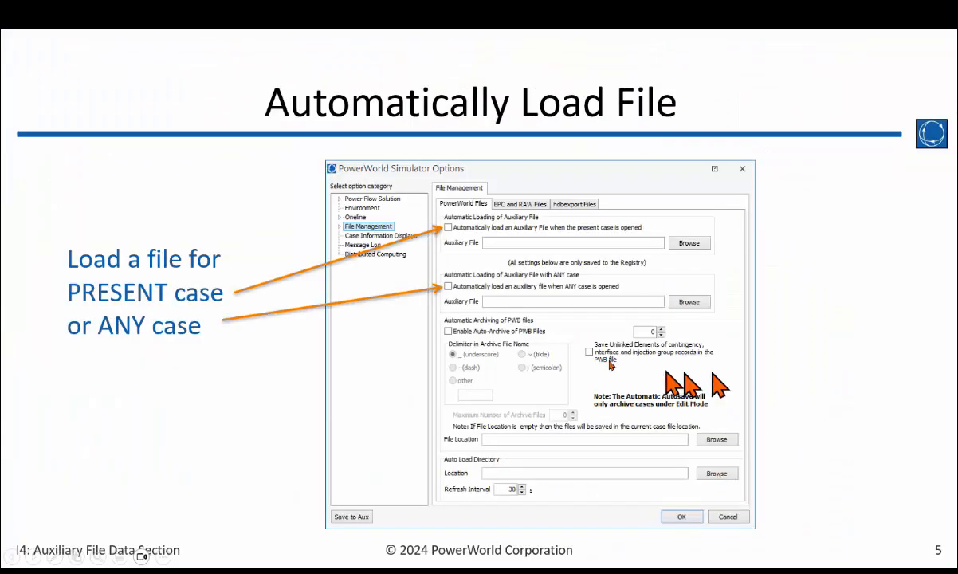
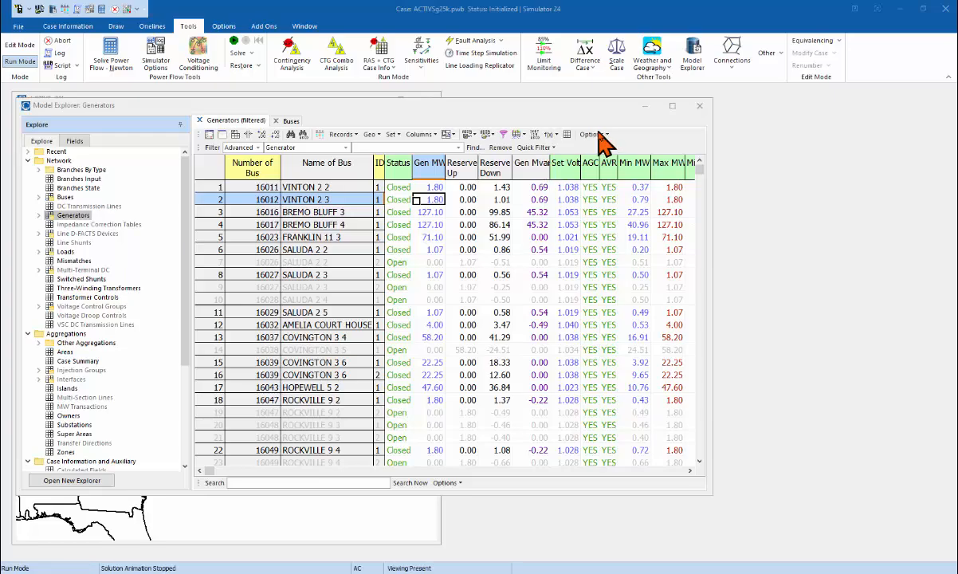
# Set the generator table's headings to Variable Names and widen the Model Explorer window until the CostModel column is visible.
pyautogui.click(592, 134)
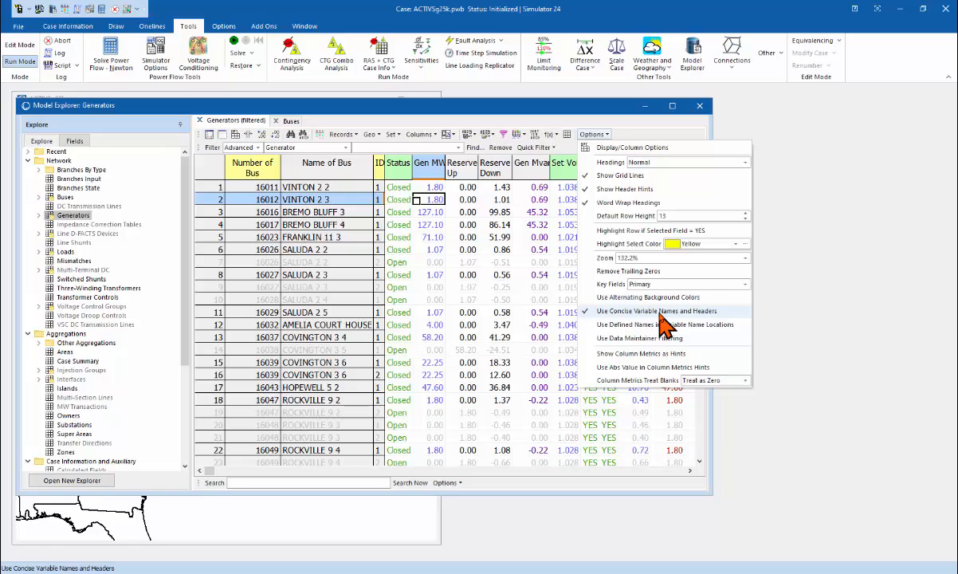
pyautogui.click(671, 164)
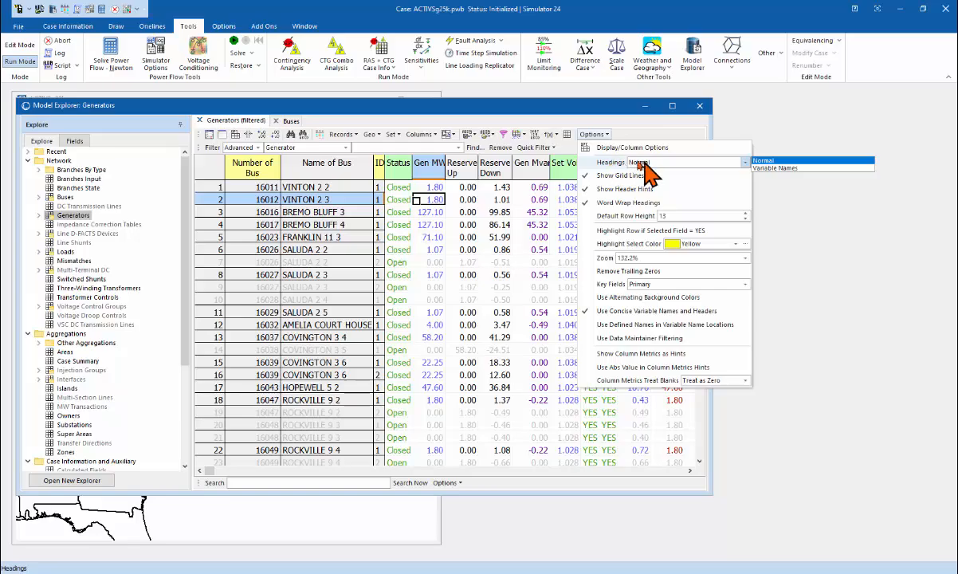
pyautogui.click(782, 167)
pyautogui.click(785, 179)
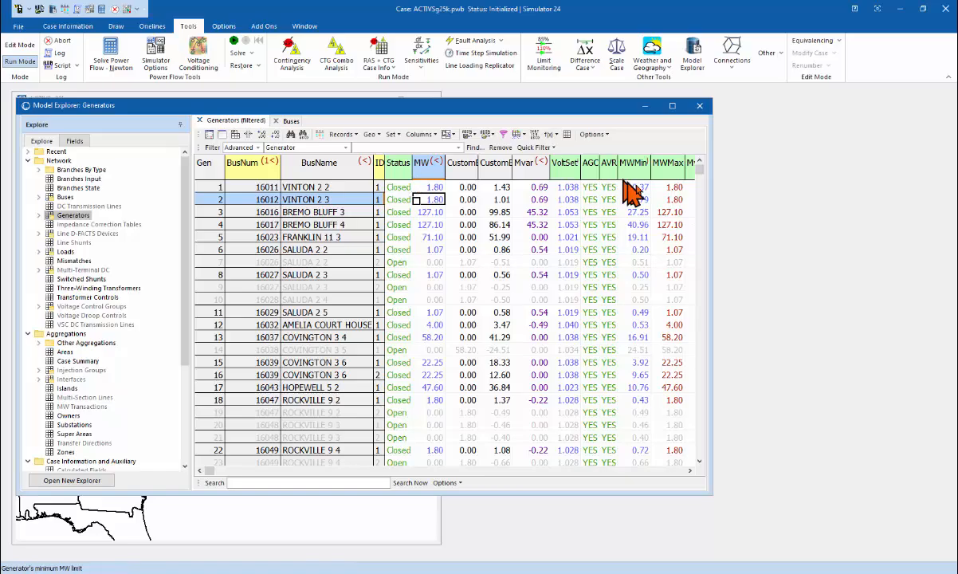
pyautogui.moveTo(713, 196); pyautogui.dragTo(855, 196)
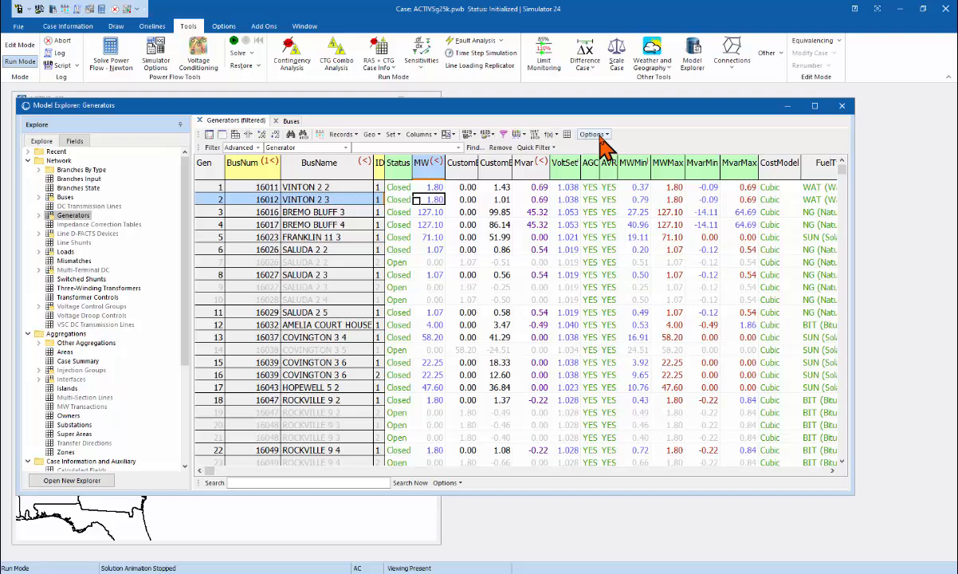
# Disable Use Concise Variable Names and Headers and widen the CustomExpression, CustomExpression:1 and GenID columns to fit their names.
pyautogui.click(594, 134)
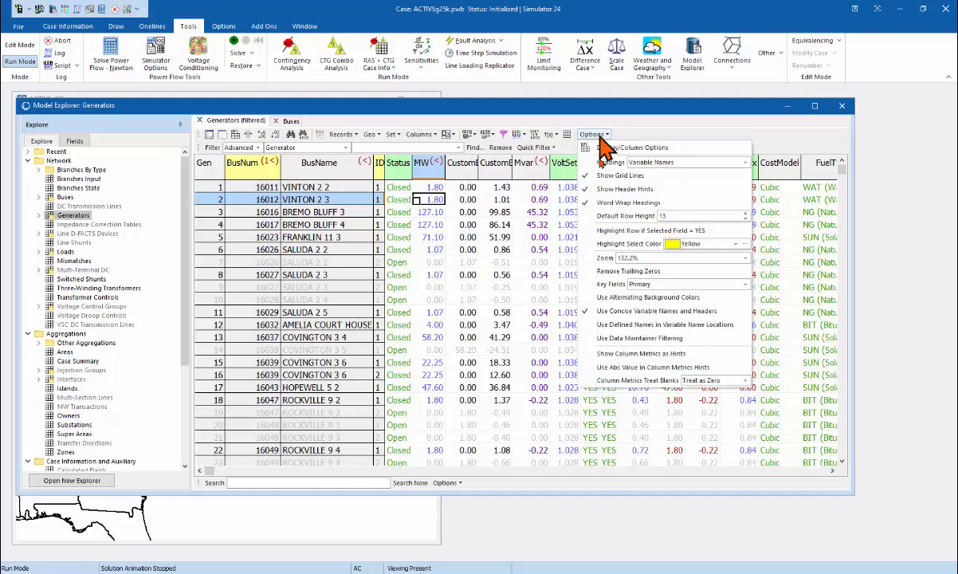
pyautogui.click(613, 312)
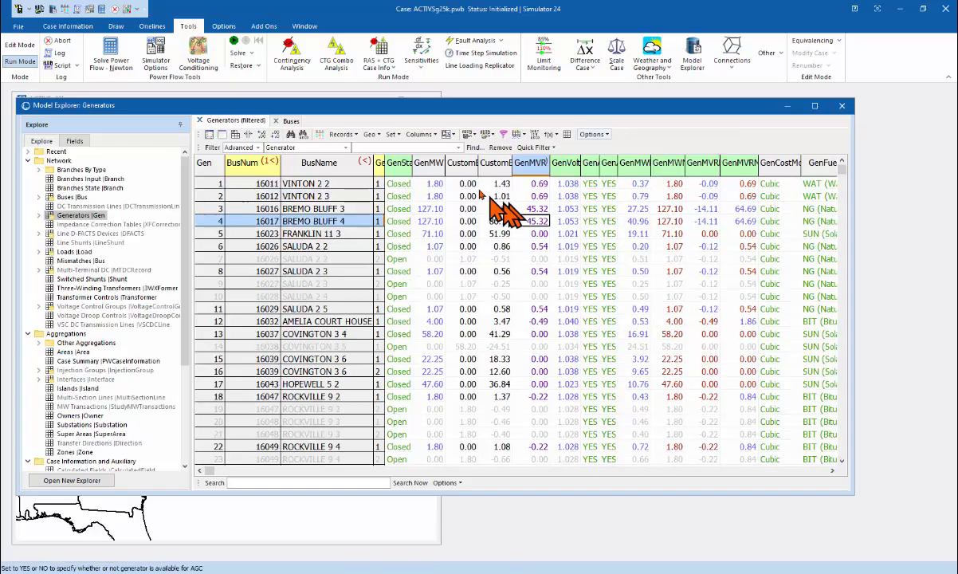
pyautogui.moveTo(513, 164); pyautogui.dragTo(571, 166)
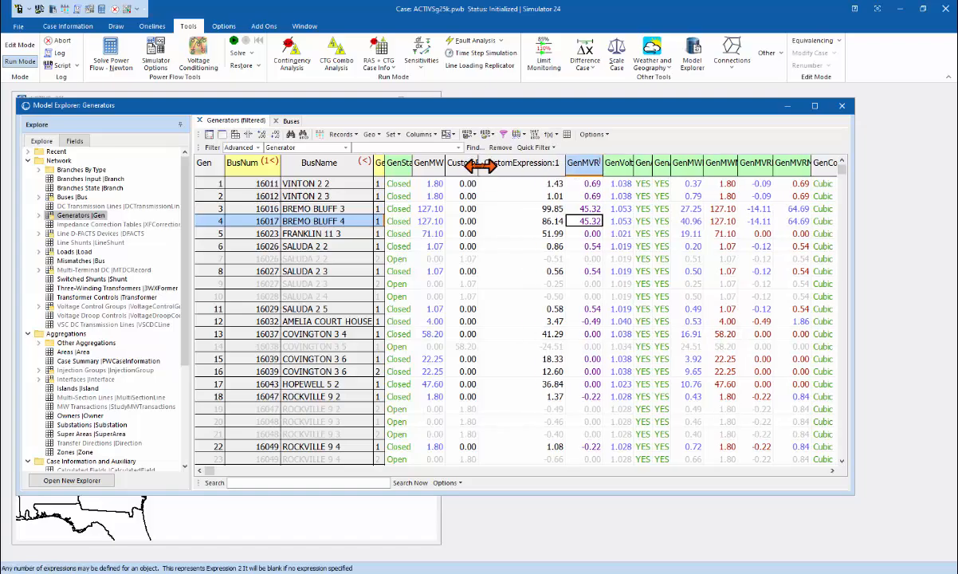
pyautogui.moveTo(496, 166); pyautogui.dragTo(536, 165)
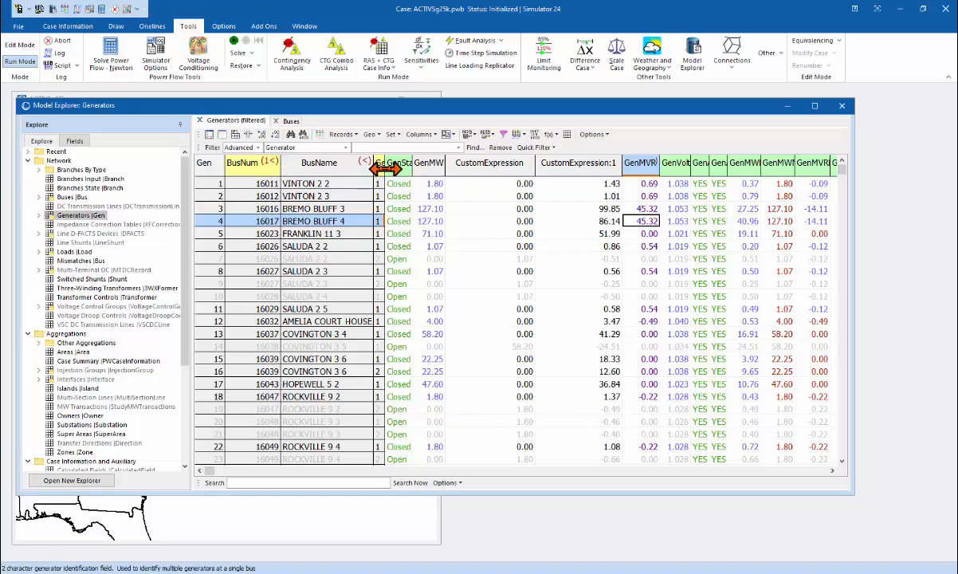
pyautogui.moveTo(385, 168); pyautogui.dragTo(420, 169)
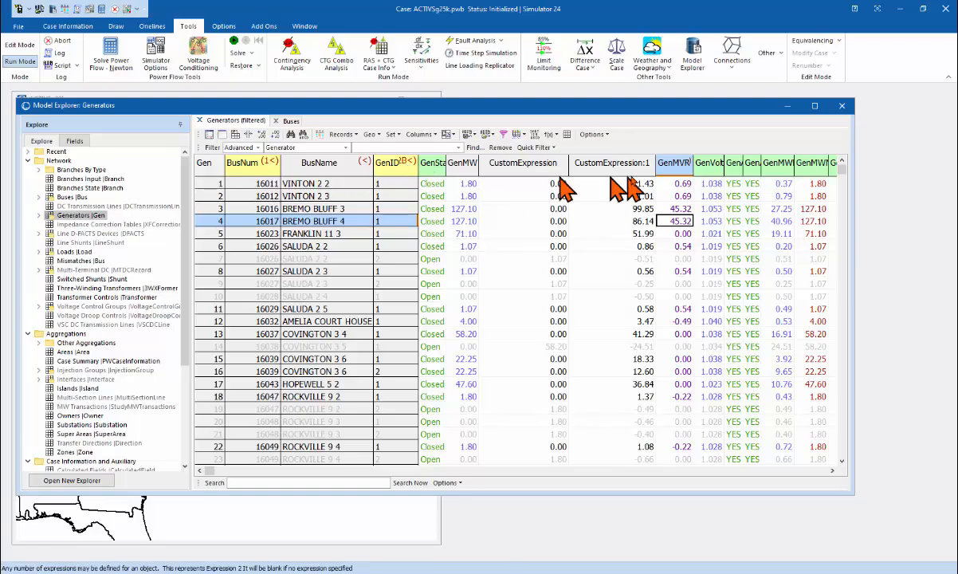
# Look through the first generator's fields up to the maximum Mvar column and widen the GenMWMin column to fit its heading.
pyautogui.click(712, 183)
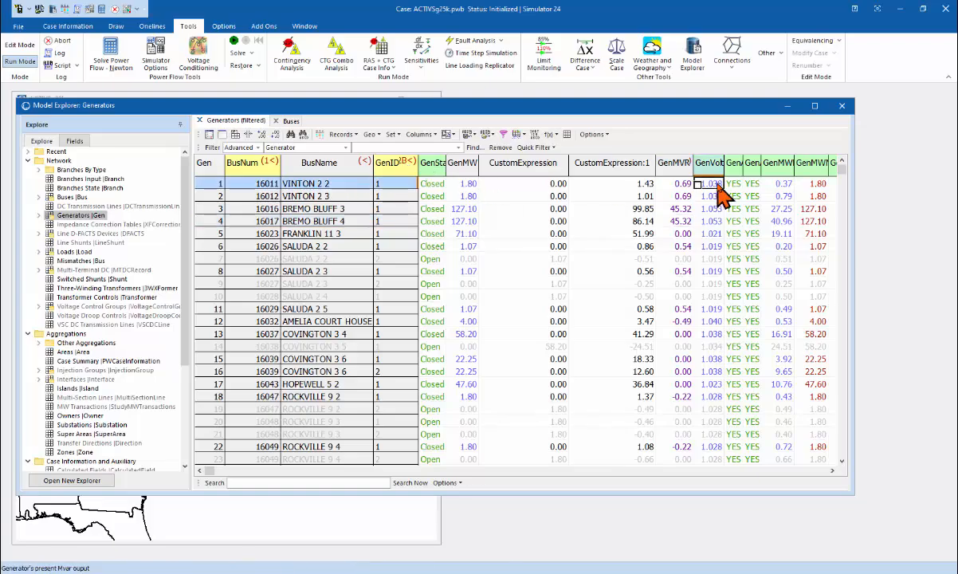
pyautogui.press('Right')
pyautogui.press('Right')
pyautogui.press('Right')
pyautogui.press('Right')
pyautogui.press('Right')
pyautogui.press('Right')
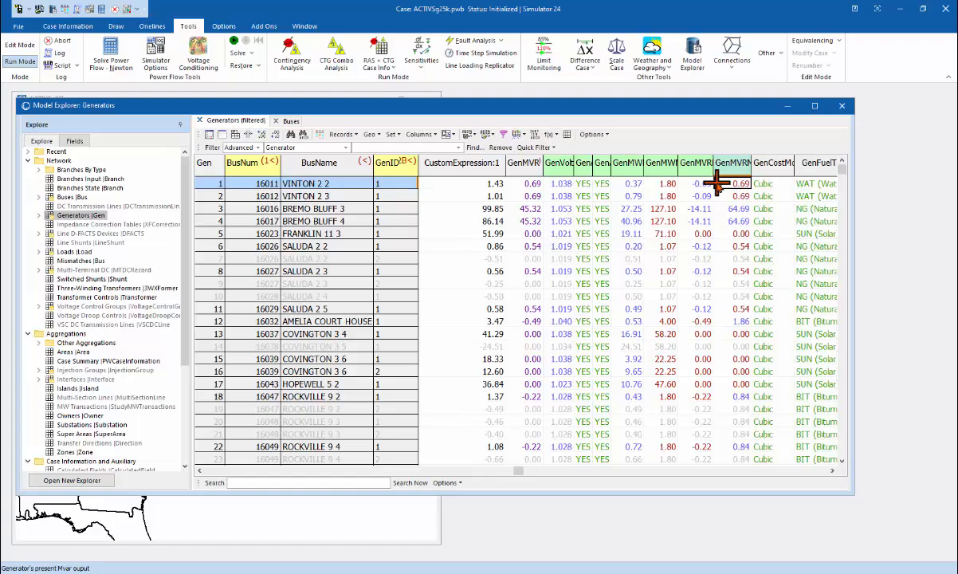
pyautogui.press('Left')
pyautogui.press('Left')
pyautogui.press('Left')
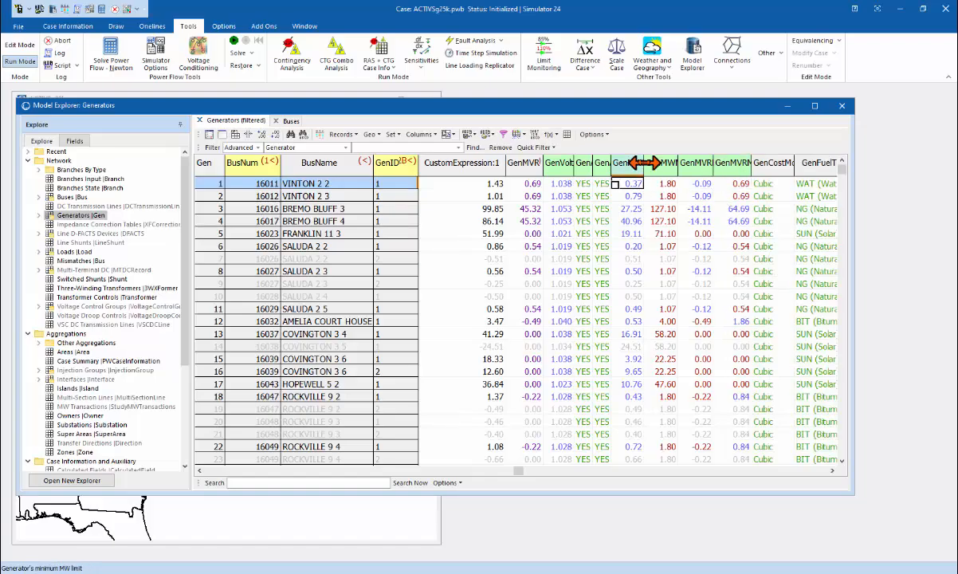
pyautogui.doubleClick(643, 163)
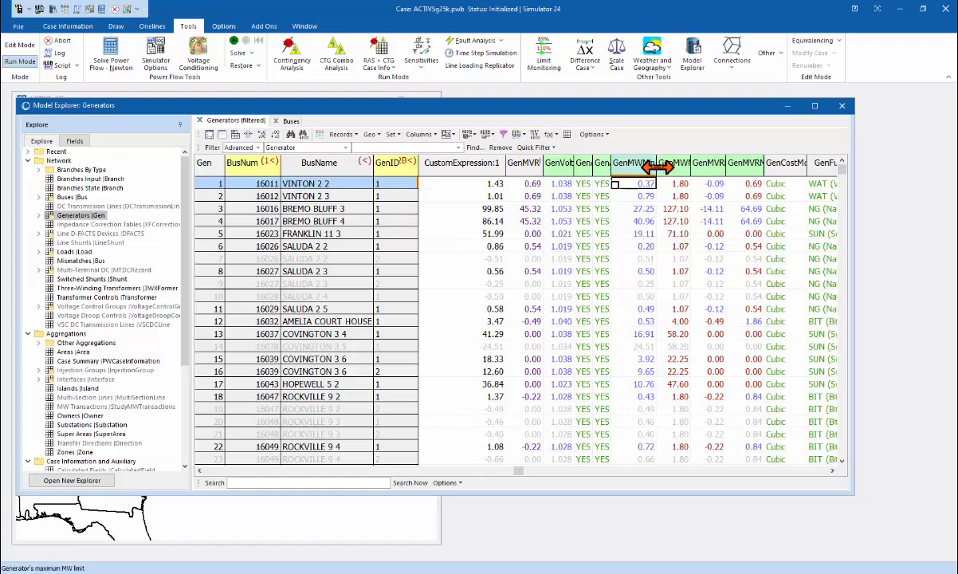
# Enable Use Concise Variable Names and Headers to compare the generator headings, and disable it again.
pyautogui.click(600, 135)
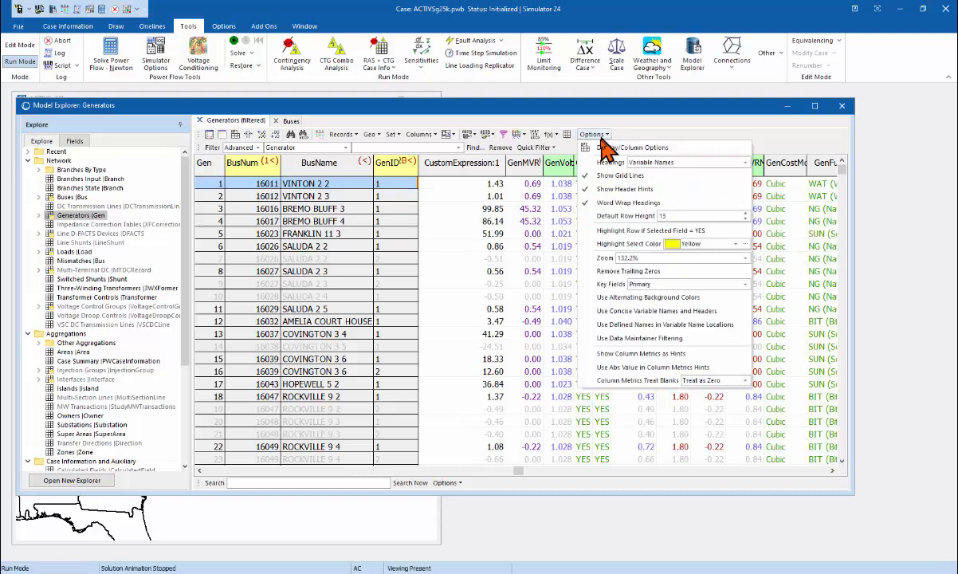
pyautogui.click(650, 316)
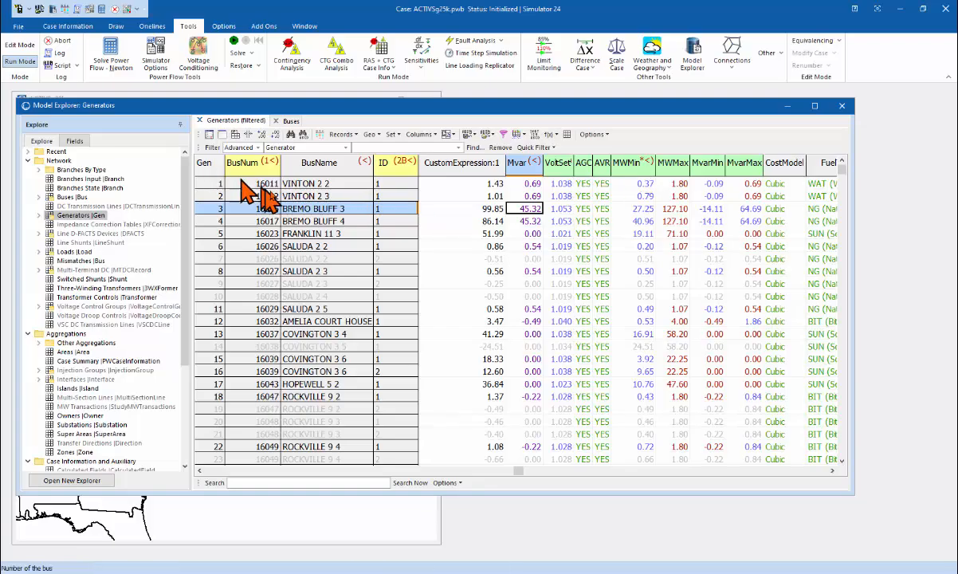
pyautogui.click(592, 135)
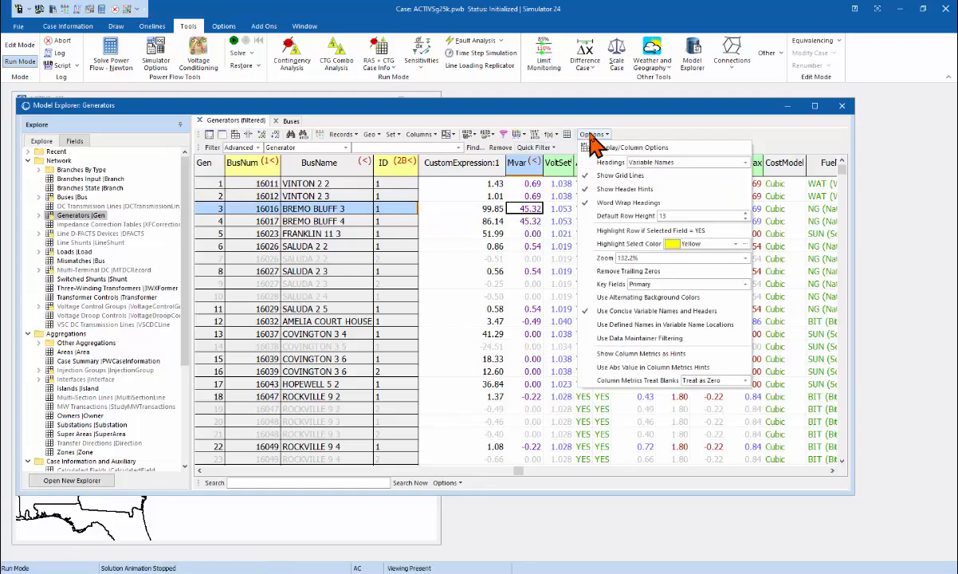
pyautogui.click(634, 310)
pyautogui.click(526, 246)
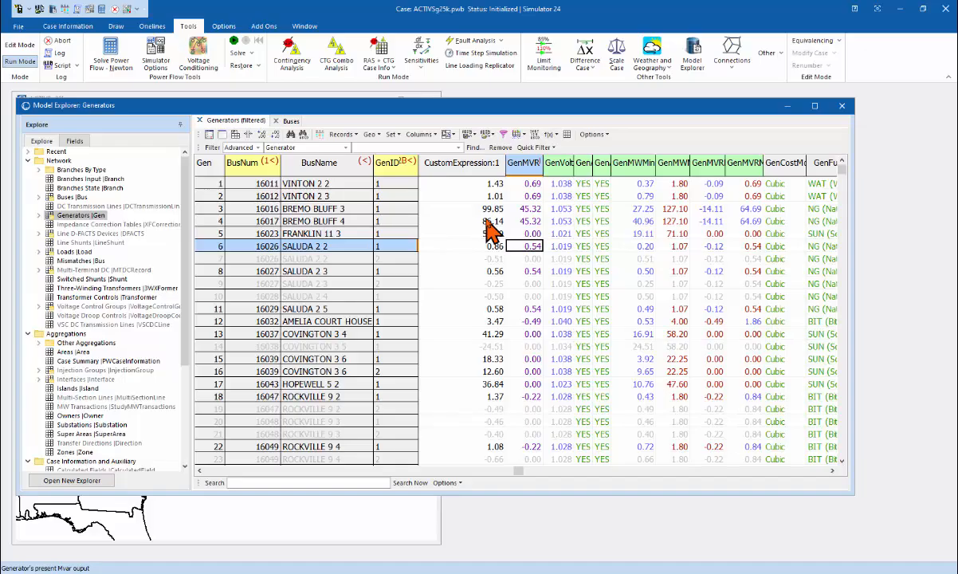
# Save the generator table as a PowerWorld auxiliary file named tmpGenerators in the I04_Auxiliary File Data Section folder.
pyautogui.rightClick(484, 221)
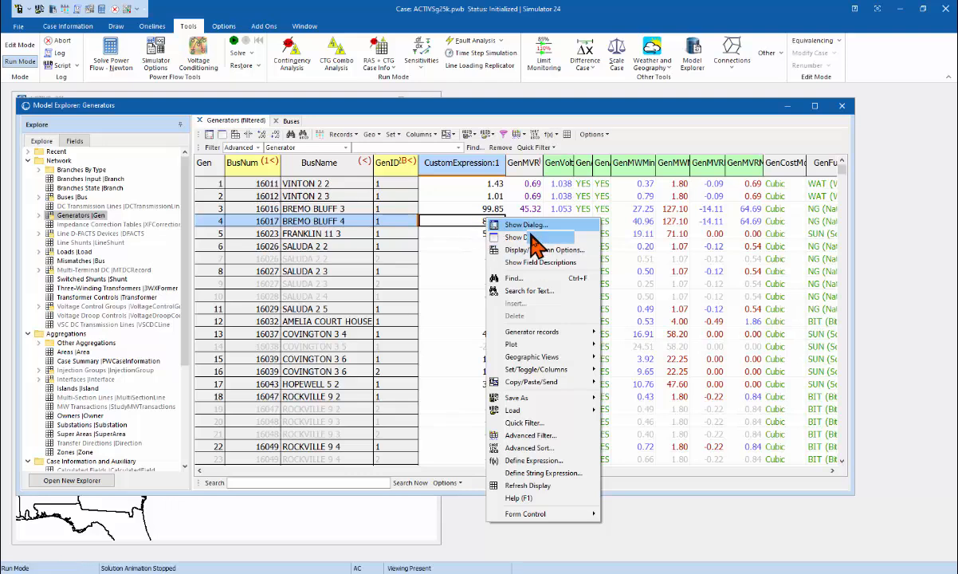
pyautogui.moveTo(549, 399)
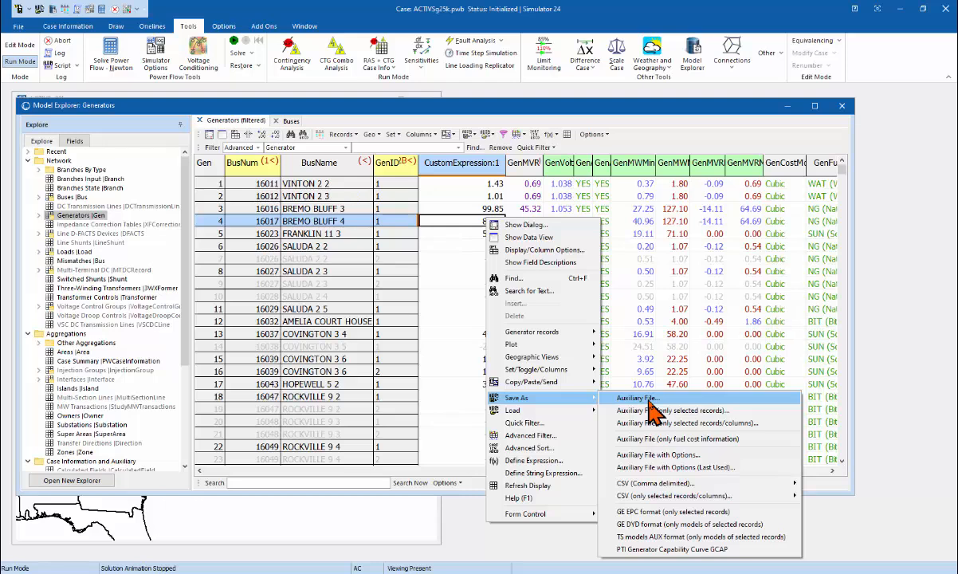
pyautogui.click(650, 400)
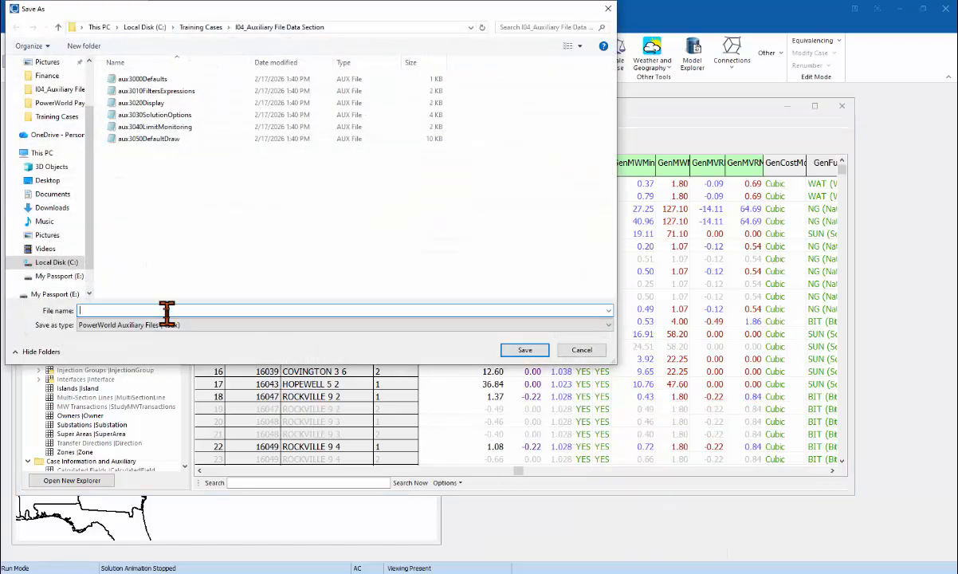
pyautogui.write('tmpGenerators')
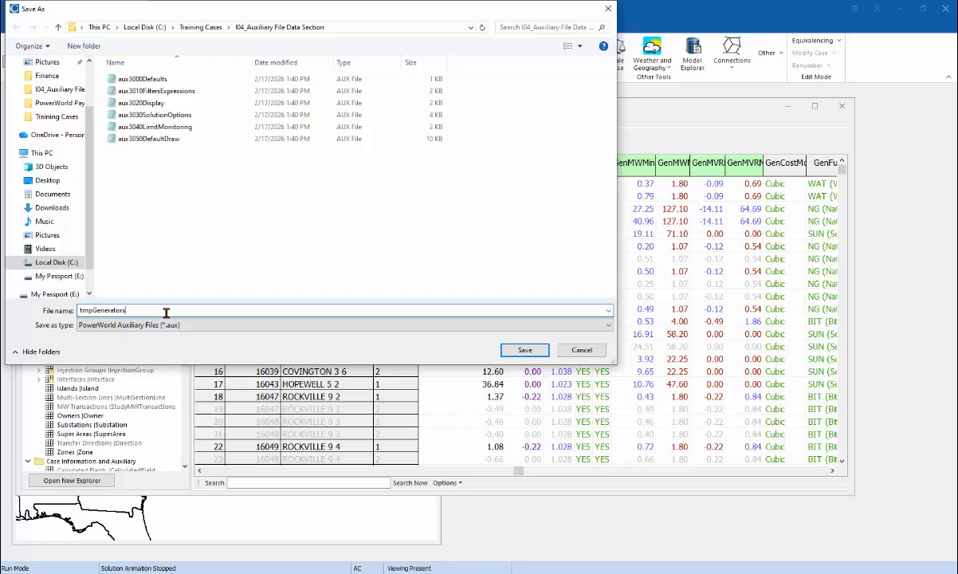
pyautogui.click(523, 351)
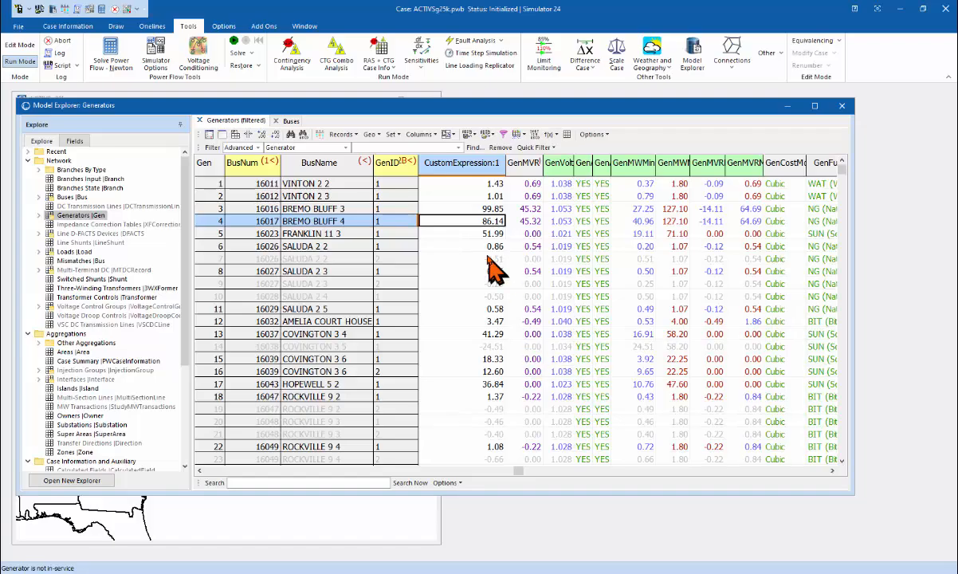
# Browse the auxiliary files available for loading and open tmpGenerators for editing in Notepad.
pyautogui.click(40, 10)
pyautogui.rightClick(131, 153)
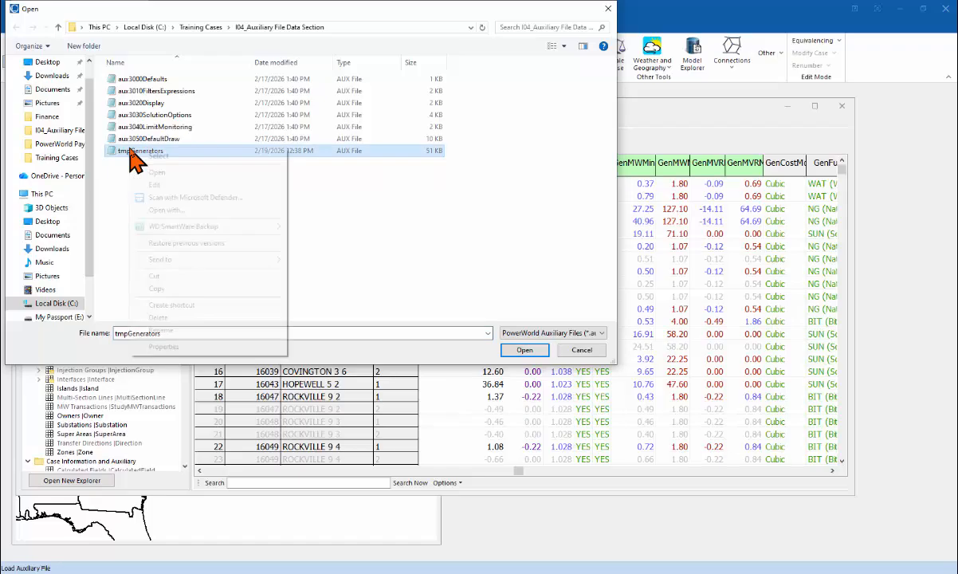
pyautogui.click(165, 185)
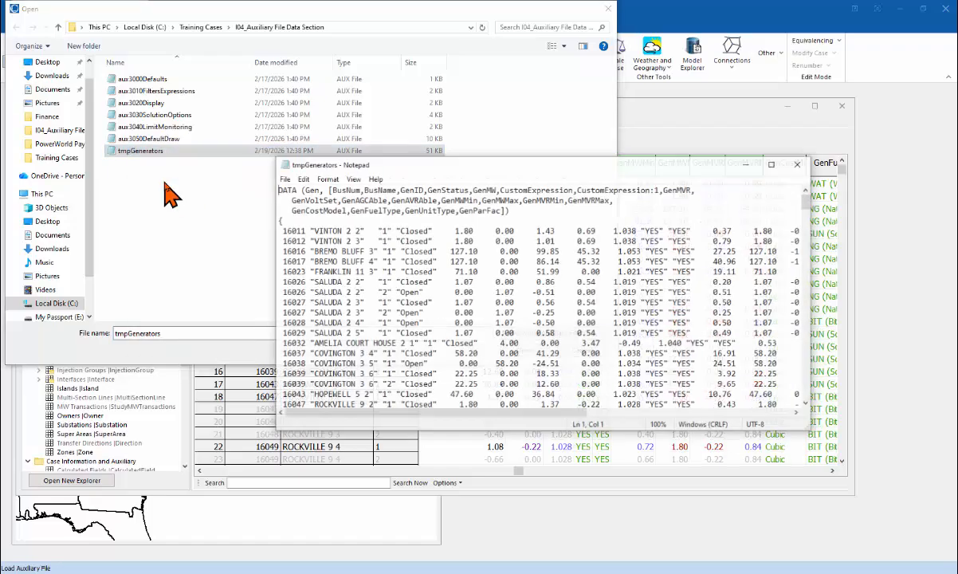
# Examine the DATA keyword, Gen object type and field list heading the tmpGenerators file, and close it without loading it.
pyautogui.doubleClick(284, 190)
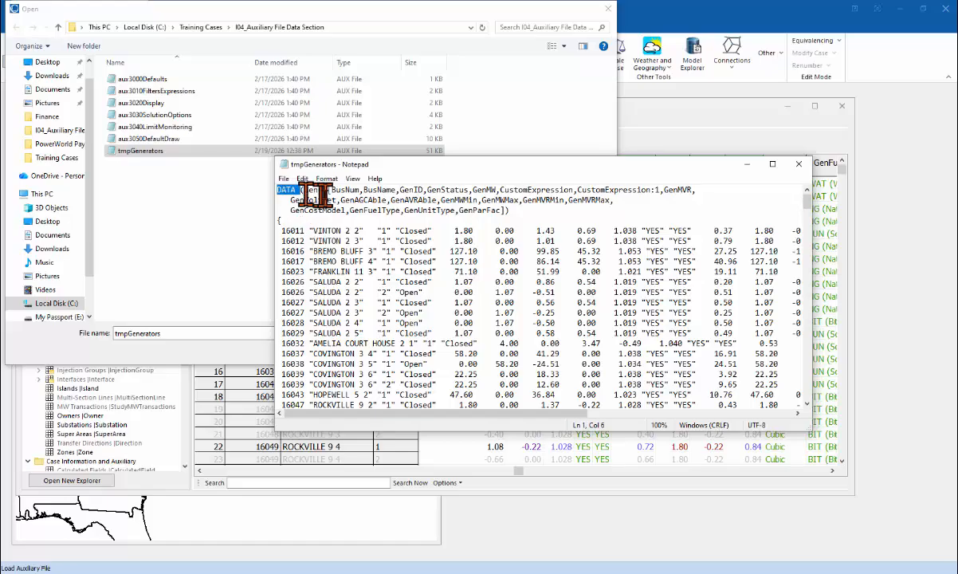
pyautogui.click(314, 189)
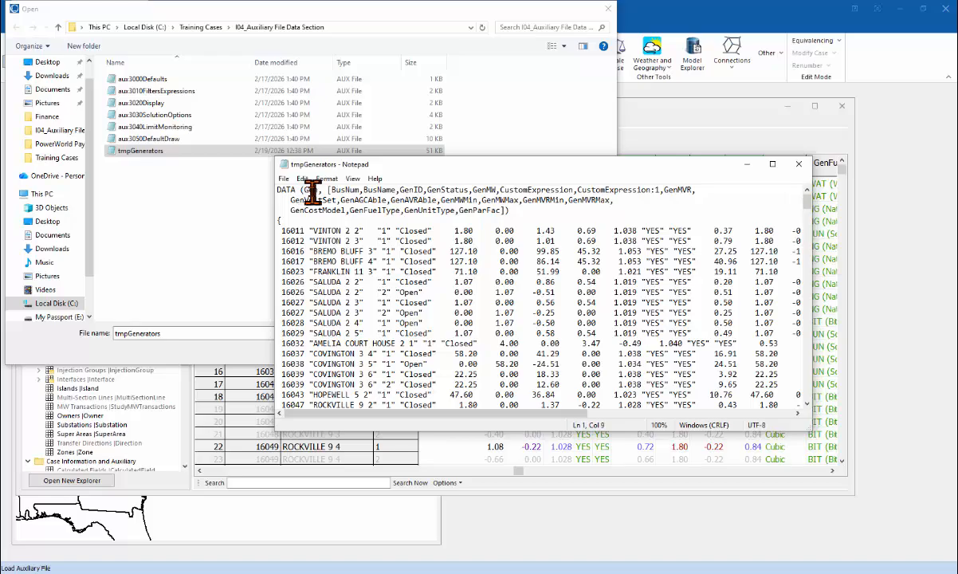
pyautogui.moveTo(300, 192); pyautogui.dragTo(329, 191)
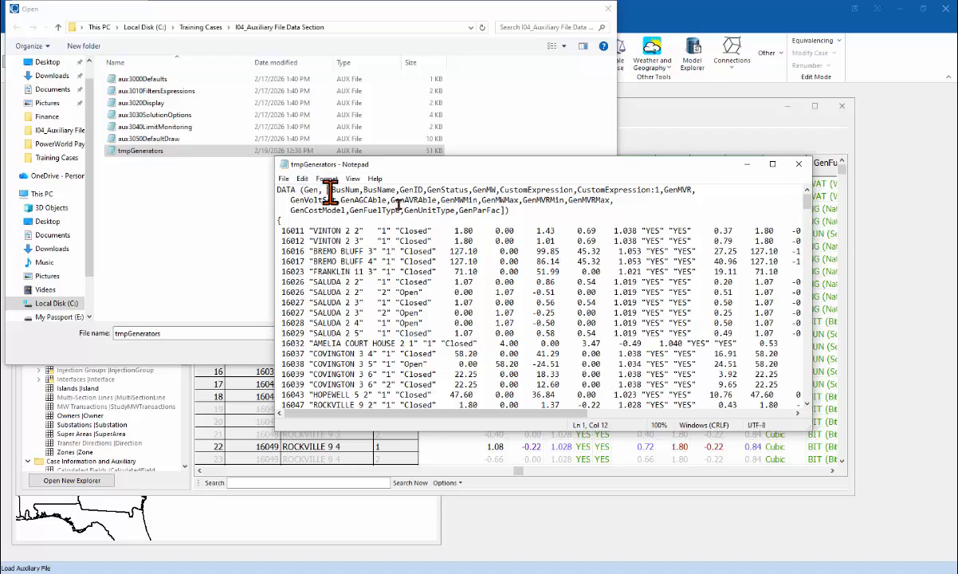
pyautogui.click(334, 192)
pyautogui.moveTo(333, 192); pyautogui.dragTo(495, 209)
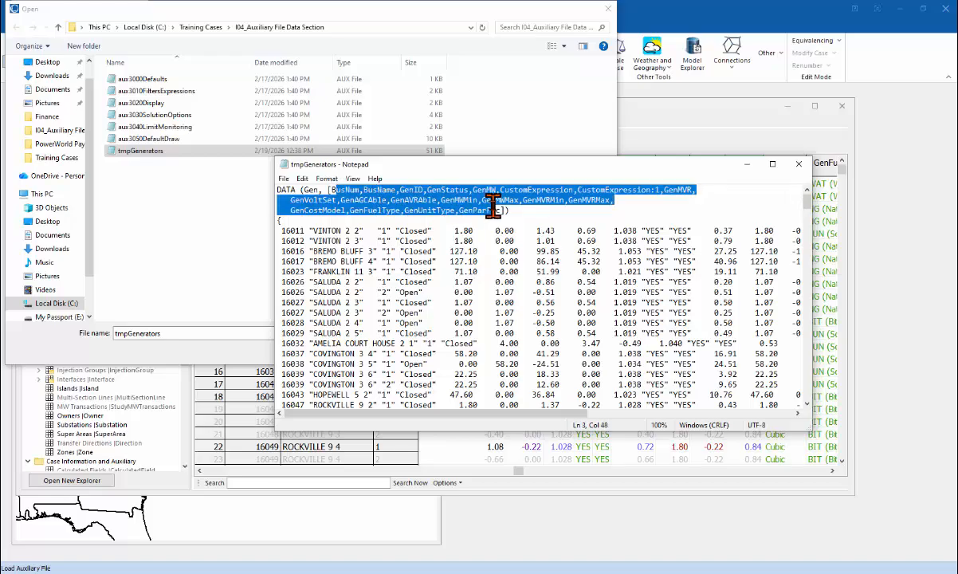
pyautogui.click(411, 203)
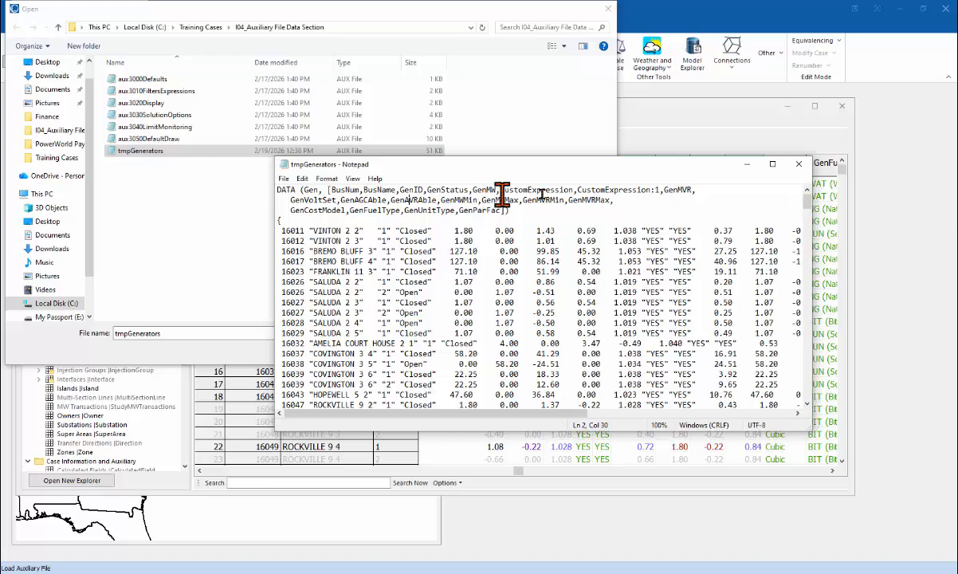
pyautogui.click(798, 165)
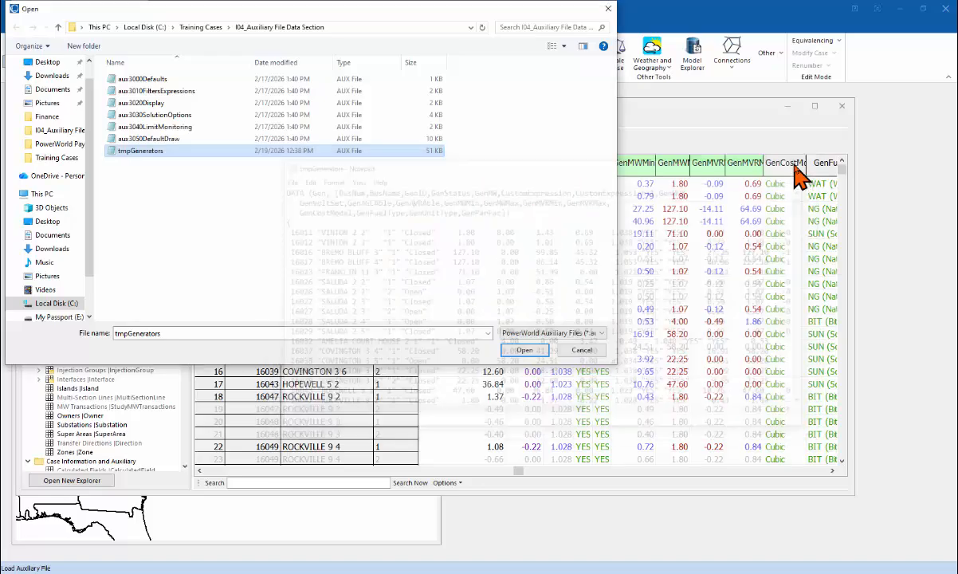
pyautogui.click(581, 343)
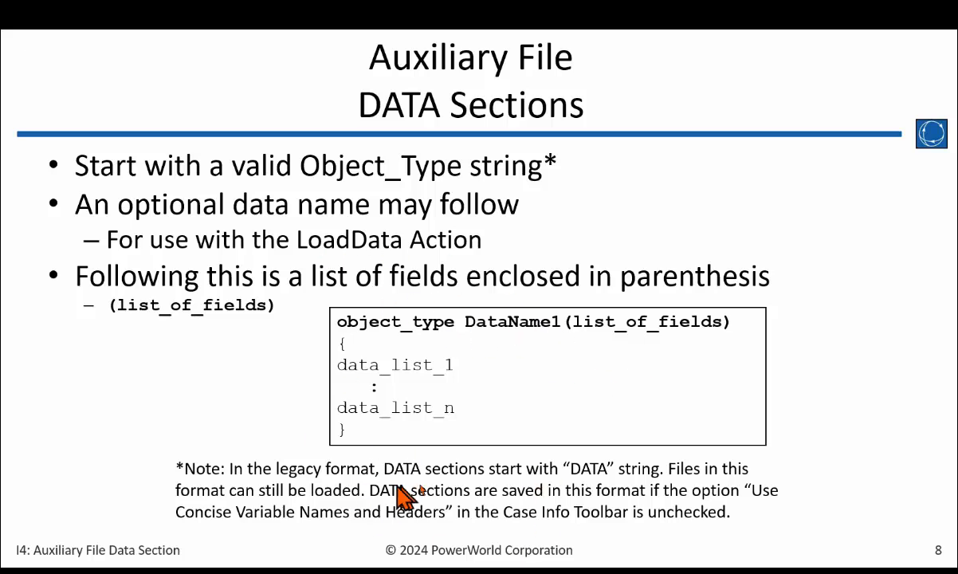
pyautogui.click(318, 364)
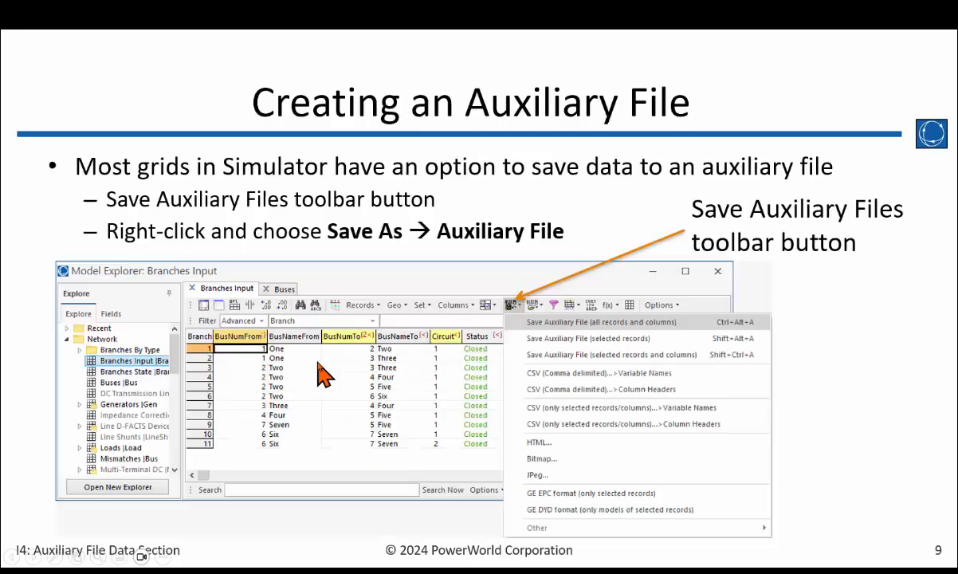
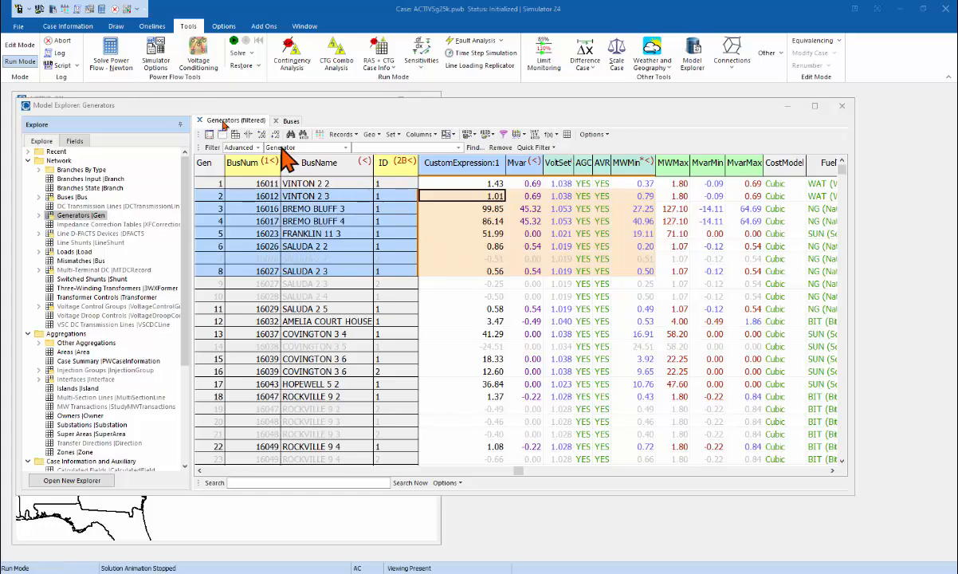
# Start exporting the simulator options, excluding Environment, Simulation, Case Info, Custom Colors, Areva Import Label Specs and Areva HDB_BRLIMS_RateSet.
pyautogui.click(156, 58)
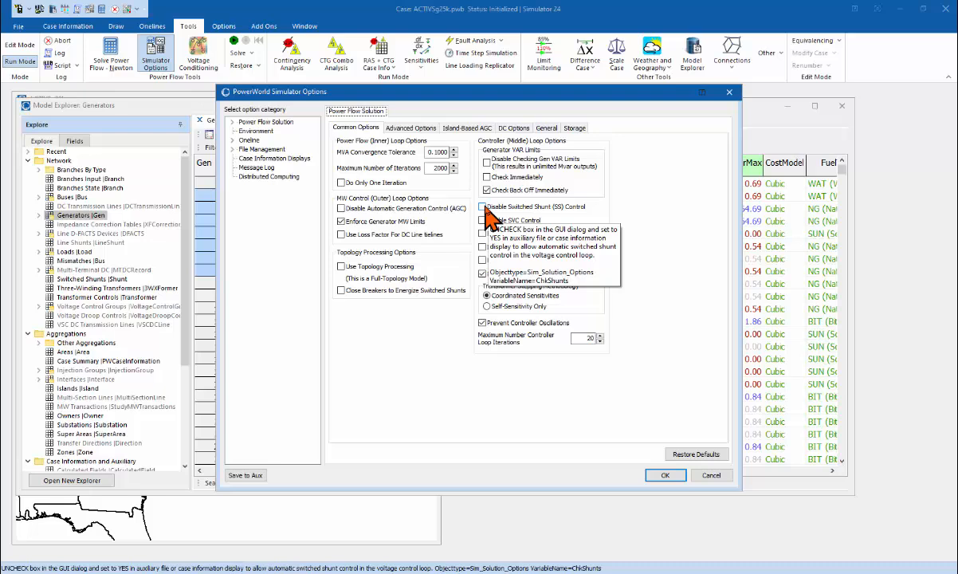
pyautogui.click(256, 479)
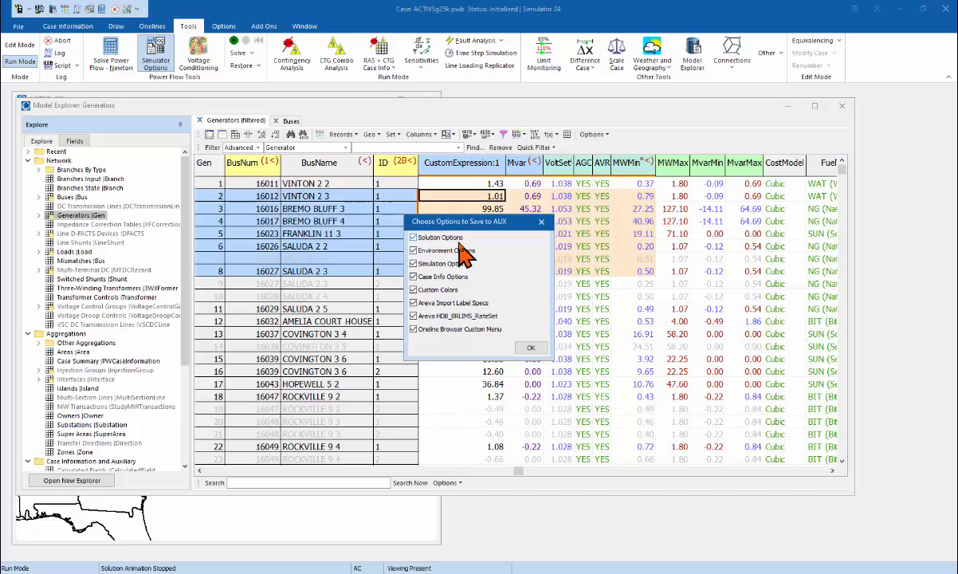
pyautogui.click(413, 250)
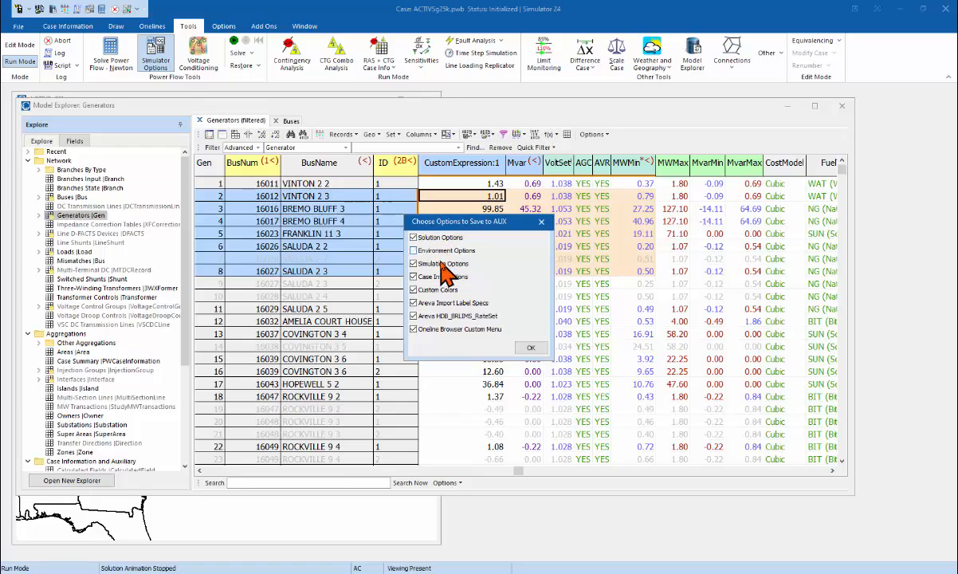
pyautogui.click(438, 263)
pyautogui.click(439, 277)
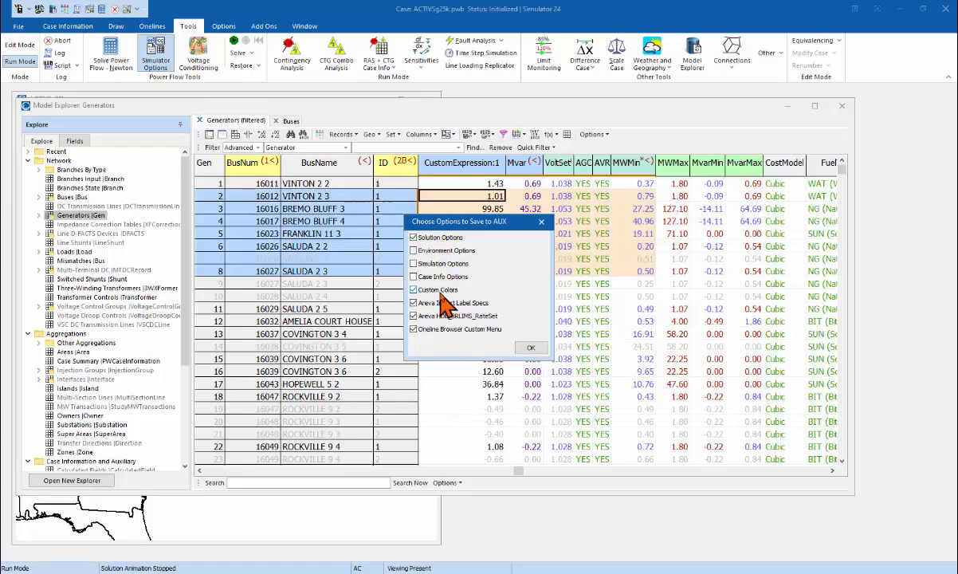
pyautogui.click(439, 290)
pyautogui.click(441, 303)
pyautogui.click(440, 315)
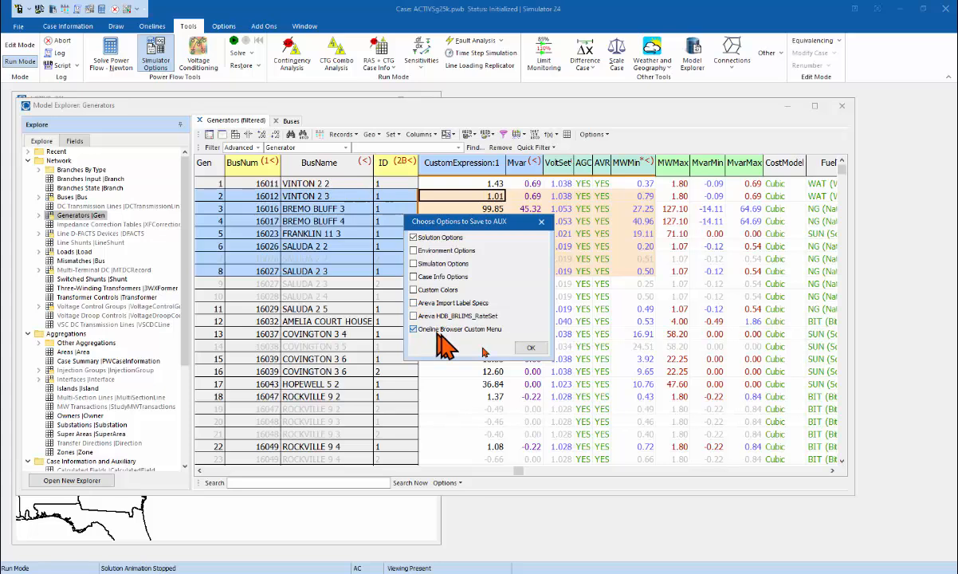
# Save the chosen simulator options as an auxiliary file named tmpOptions in the I04_Auxiliary File Data Section folder.
pyautogui.click(527, 347)
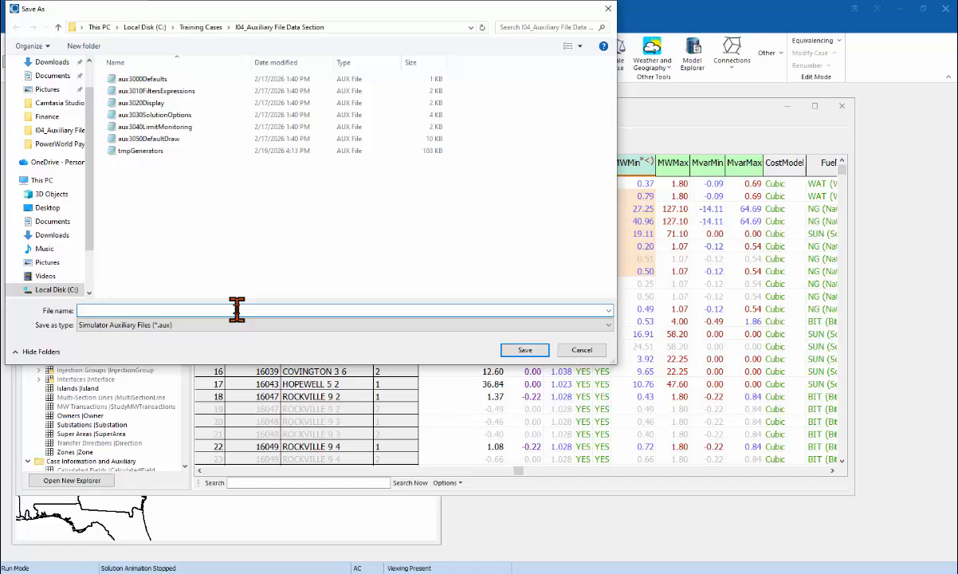
pyautogui.write('tmpOptions')
pyautogui.press('Return')
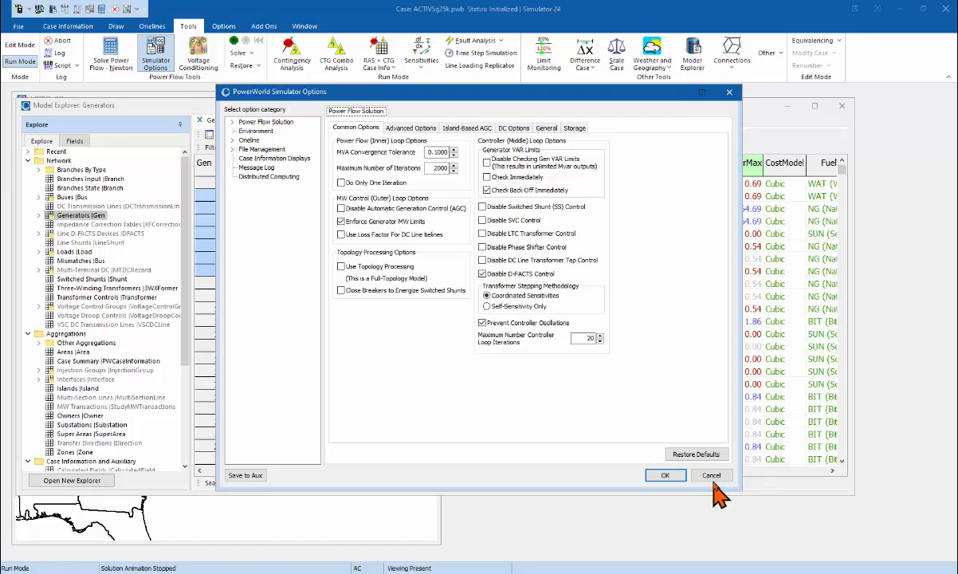
# Start another export of the simulator options to reach the saved files, and open tmpOptions for editing in Notepad.
pyautogui.click(245, 479)
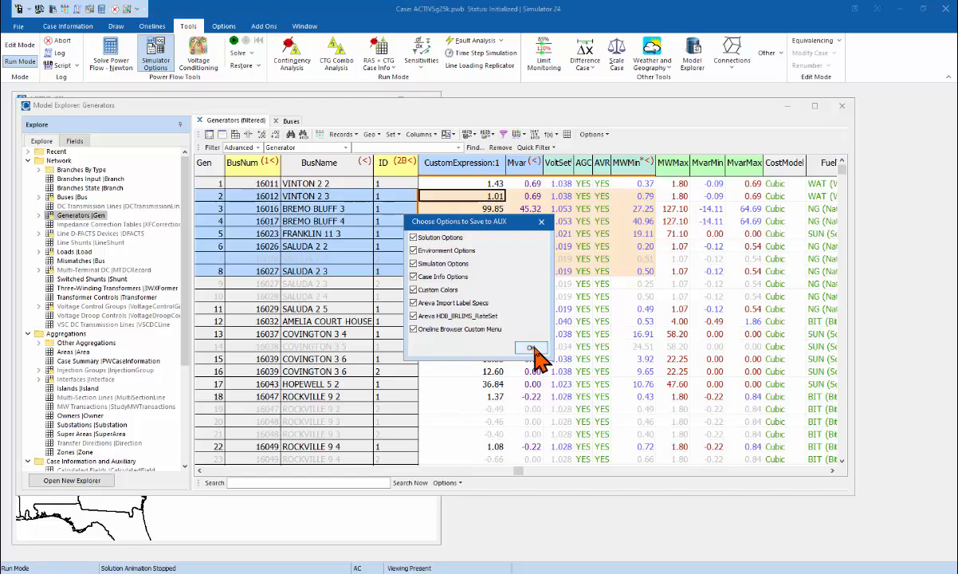
pyautogui.click(530, 348)
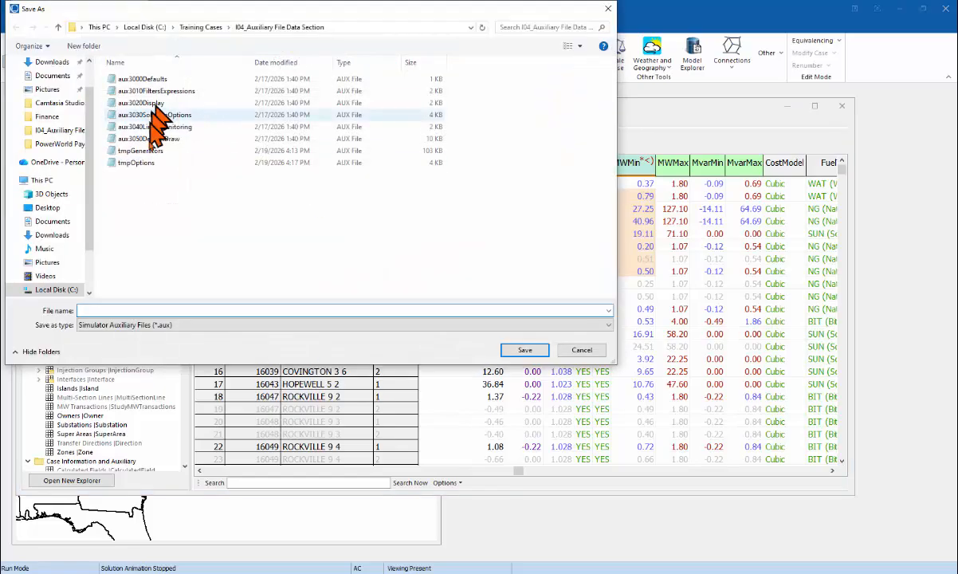
pyautogui.rightClick(141, 163)
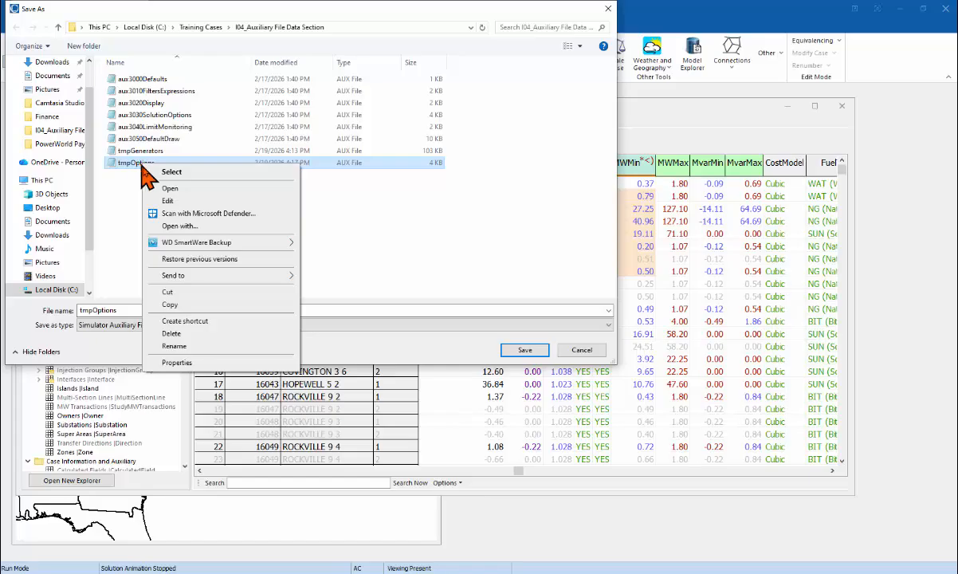
pyautogui.click(169, 201)
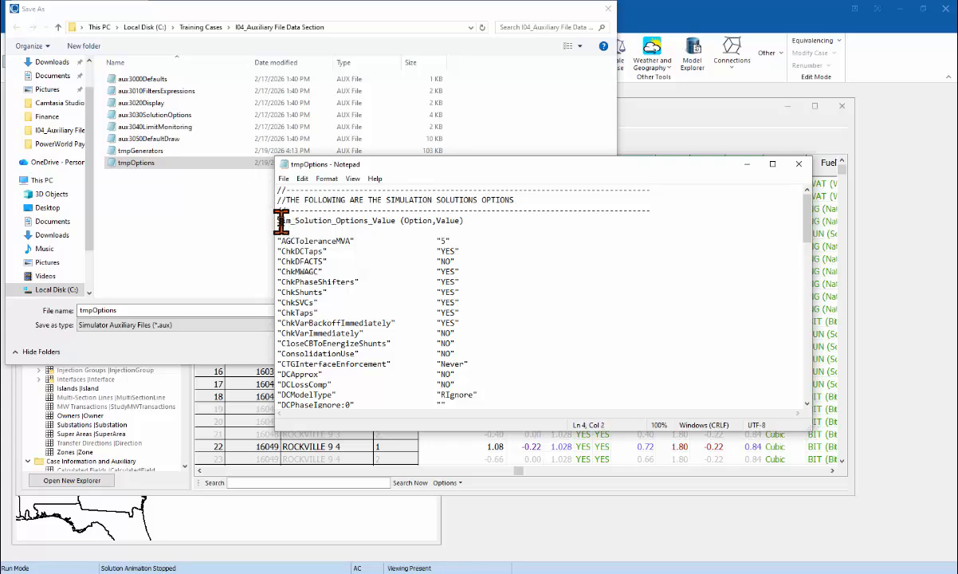
# Examine the Sim_Solution_Options_Value object type and its Option and Value entries in tmpOptions, and dismiss the auxiliary file dialog without loading anything.
pyautogui.doubleClick(280, 220)
pyautogui.moveTo(281, 221); pyautogui.dragTo(364, 222)
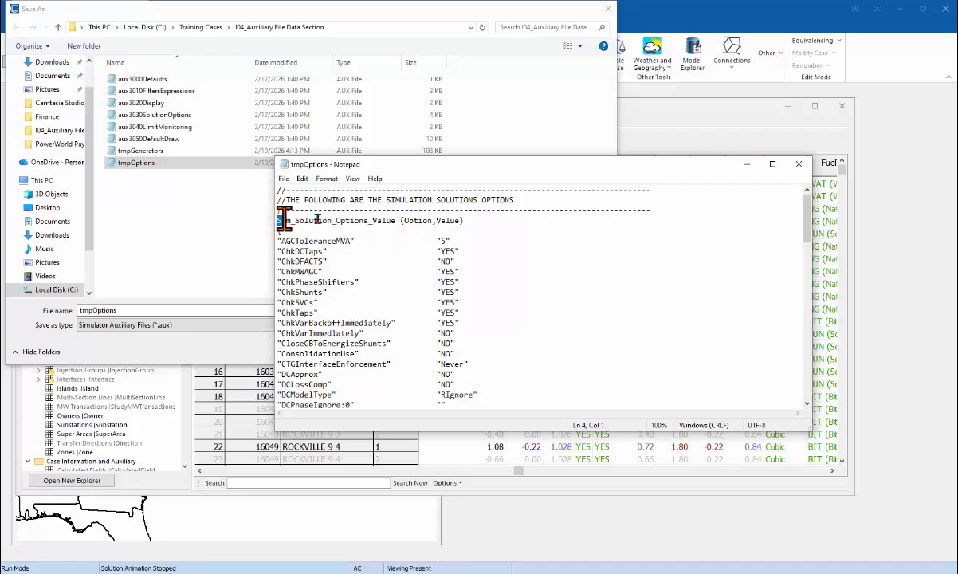
pyautogui.moveTo(369, 221); pyautogui.dragTo(390, 221)
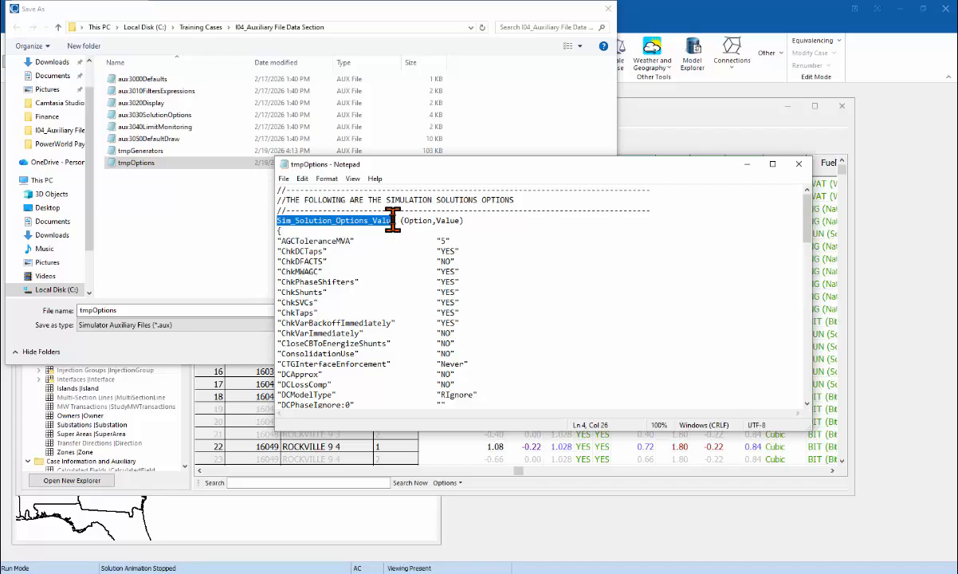
pyautogui.click(388, 222)
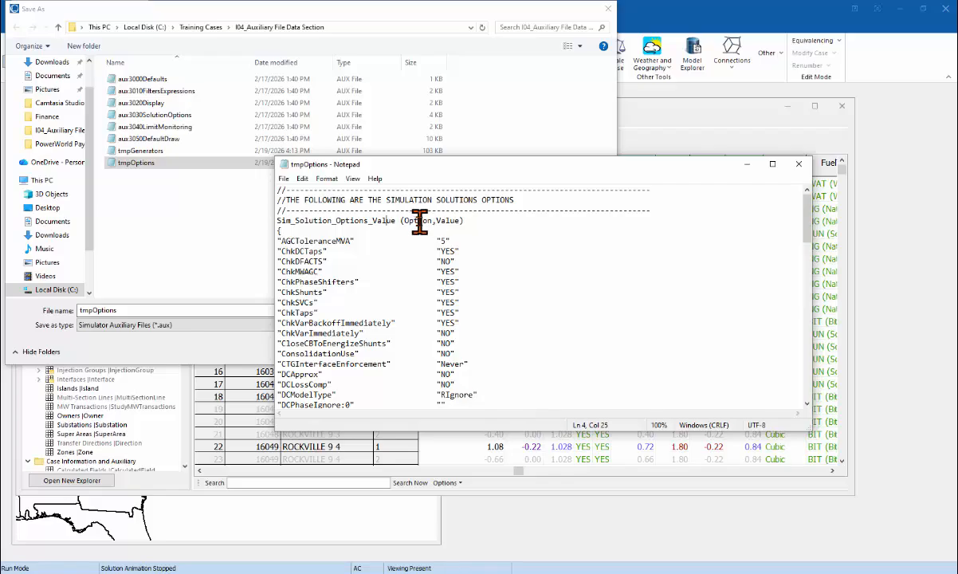
pyautogui.doubleClick(296, 240)
pyautogui.click(301, 240)
pyautogui.click(331, 240)
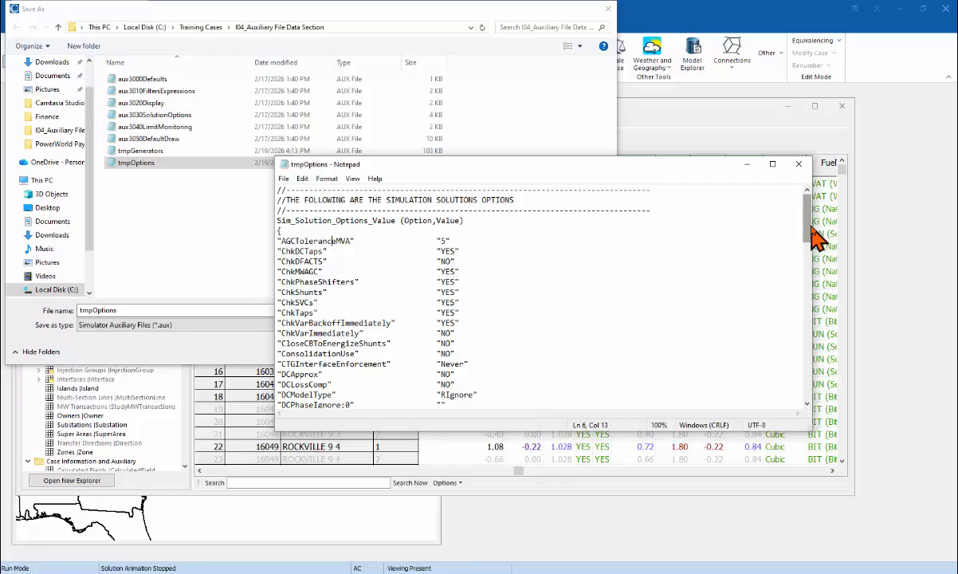
pyautogui.moveTo(813, 237); pyautogui.dragTo(803, 183)
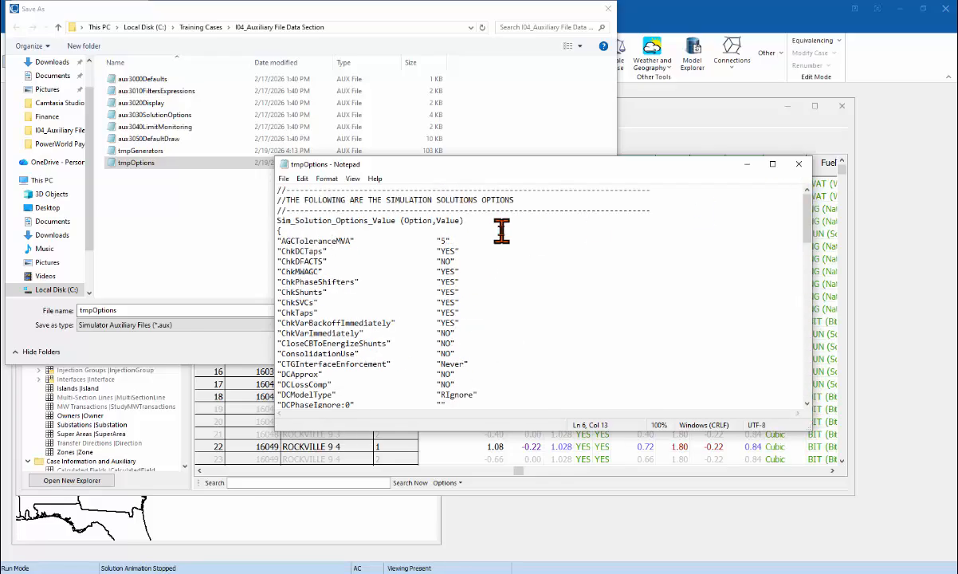
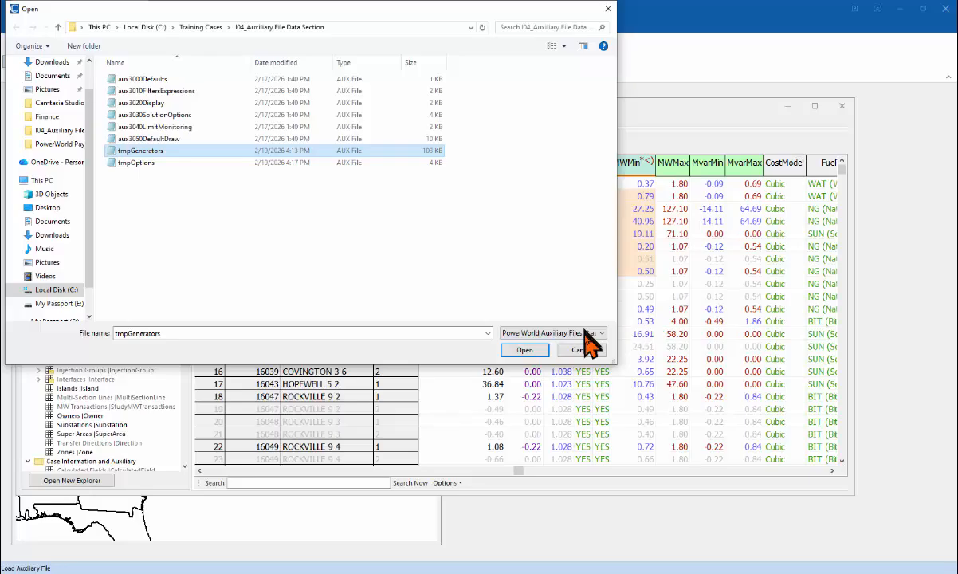
pyautogui.click(588, 352)
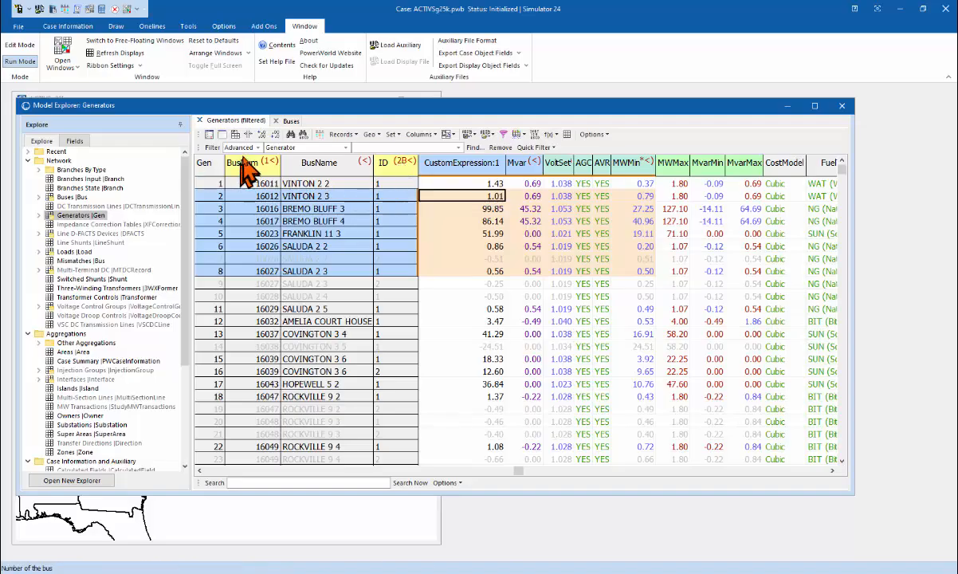
# Examine the Key Fields and Required Fields groups among the available generator fields, and collapse both groups.
pyautogui.click(567, 209)
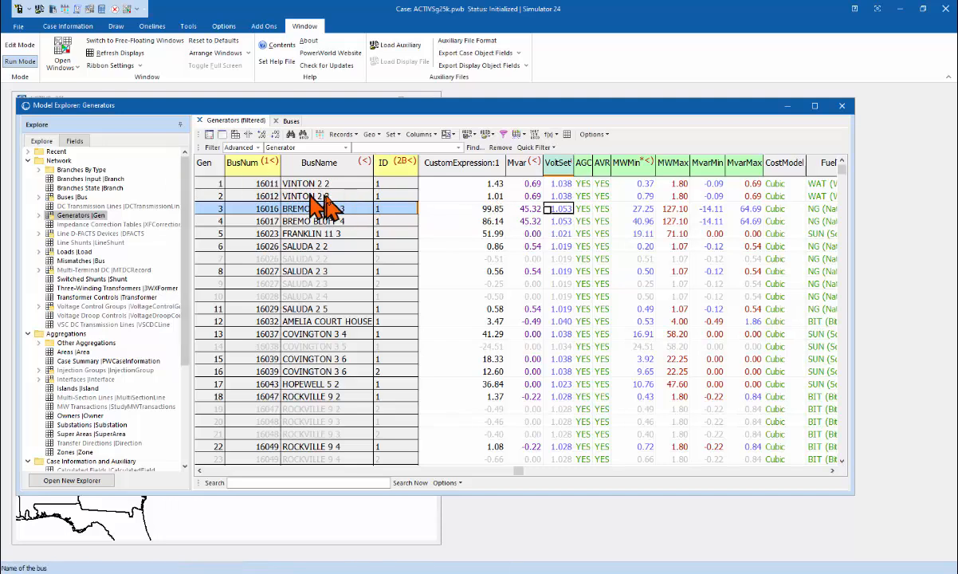
pyautogui.click(74, 142)
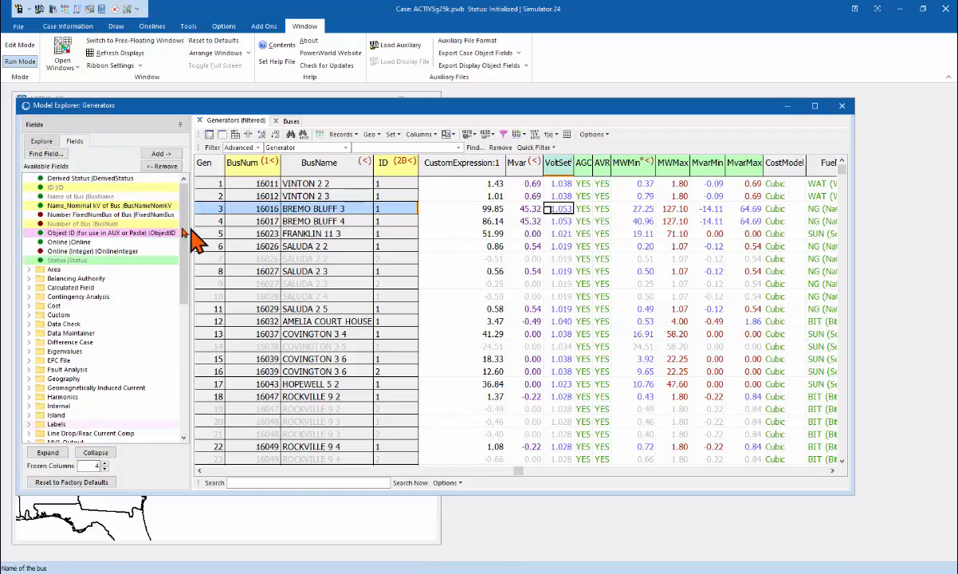
pyautogui.moveTo(184, 239); pyautogui.dragTo(163, 382)
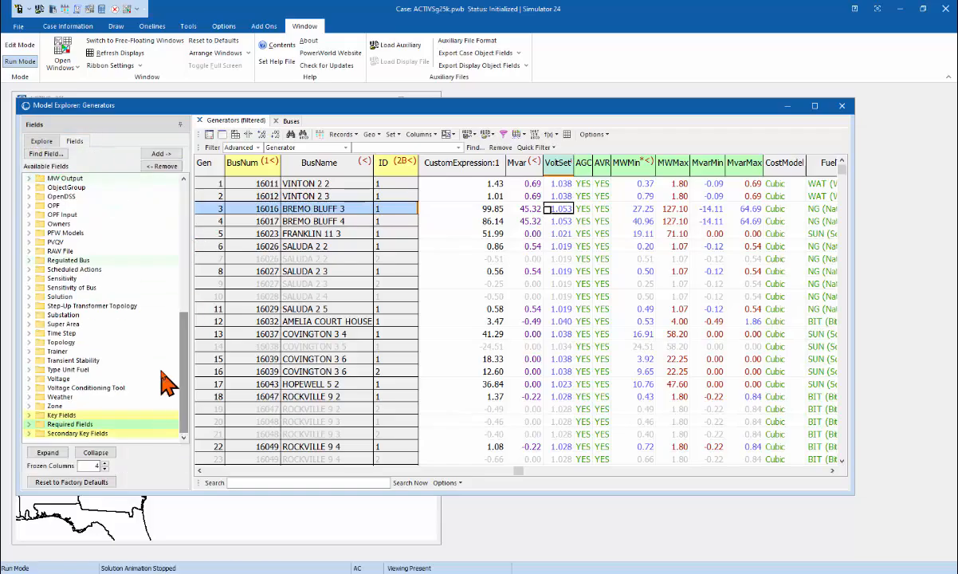
pyautogui.click(29, 414)
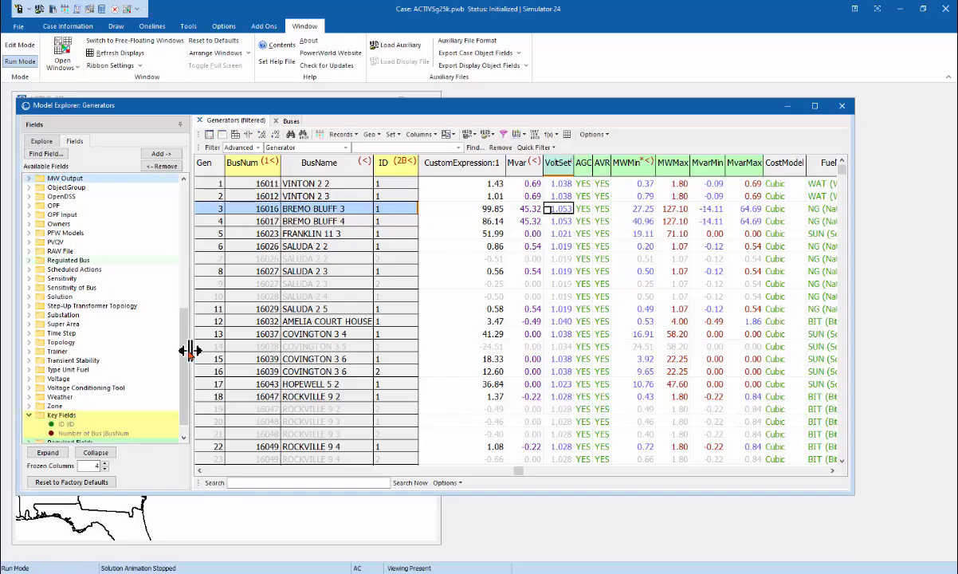
pyautogui.scroll(-1, 189, 334)
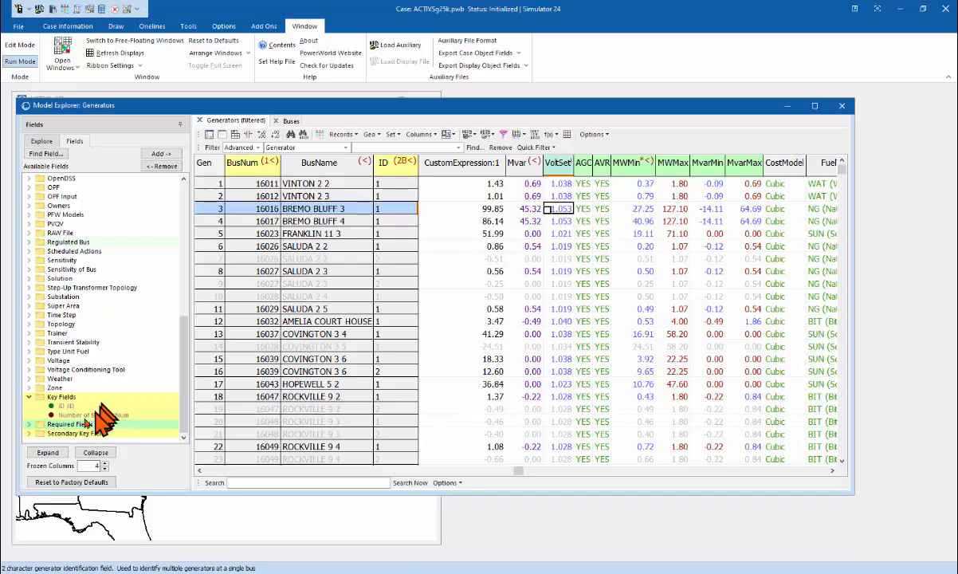
pyautogui.click(29, 424)
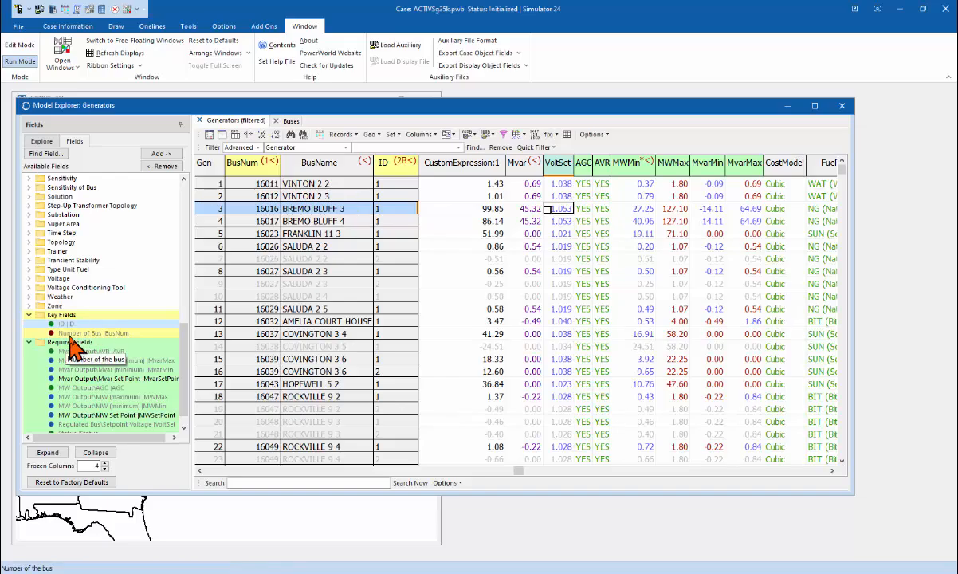
pyautogui.click(28, 315)
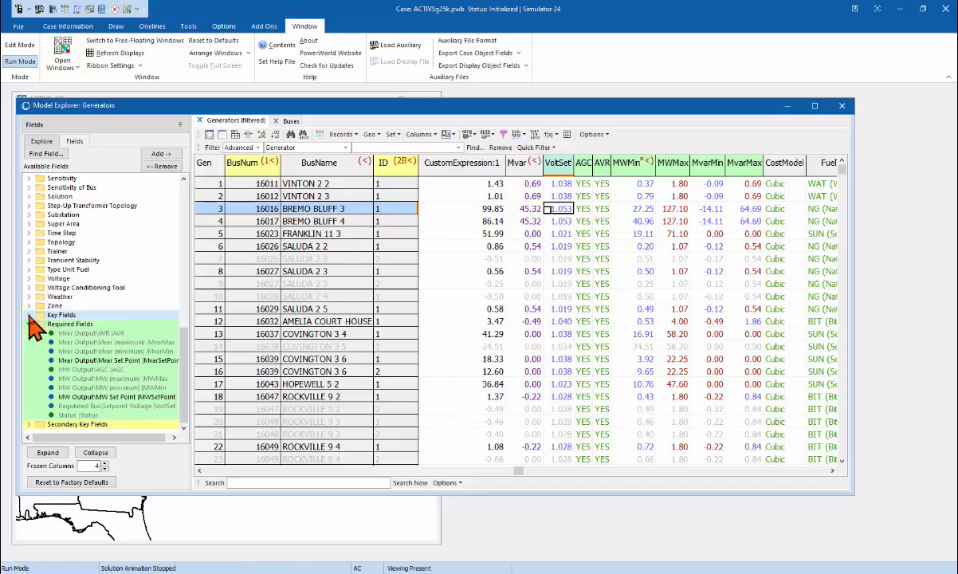
pyautogui.click(30, 324)
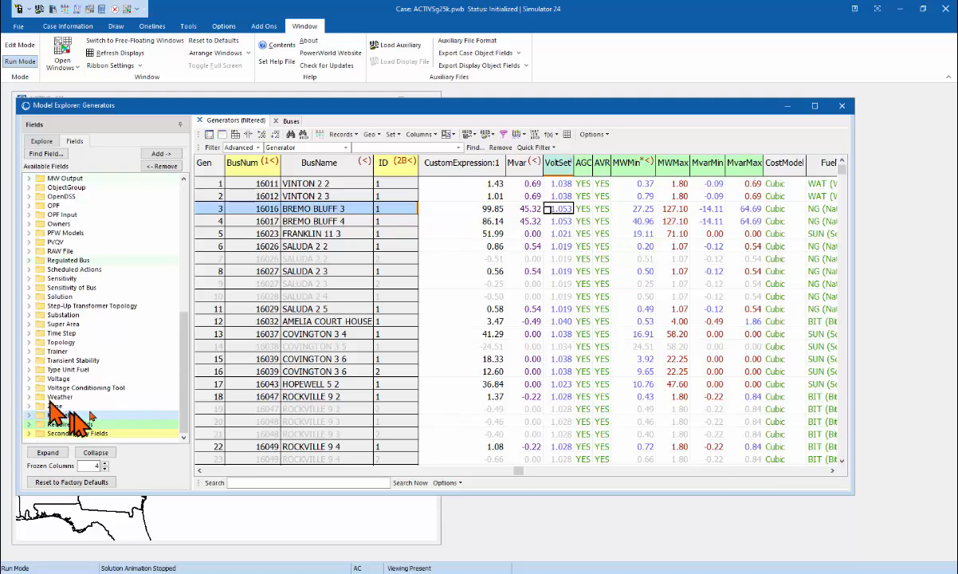
# Examine the Secondary Key Fields and Labels groups among the available generator fields.
pyautogui.click(29, 434)
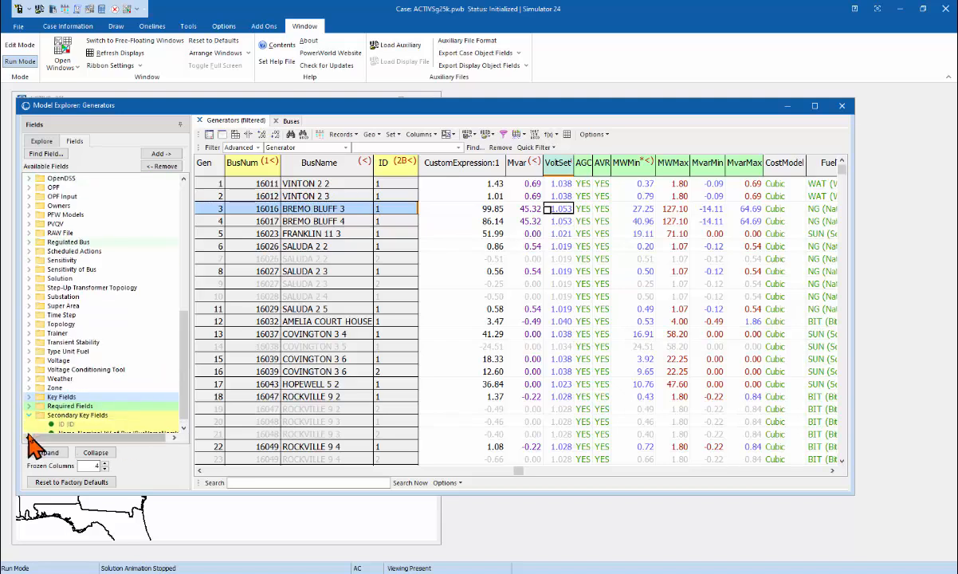
pyautogui.moveTo(184, 385); pyautogui.dragTo(183, 408)
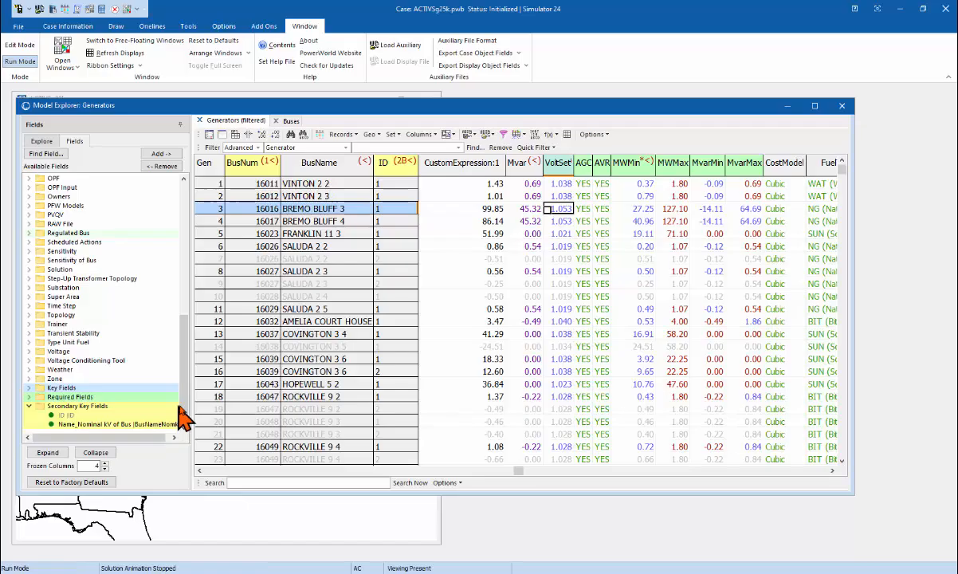
pyautogui.moveTo(185, 412); pyautogui.dragTo(188, 336)
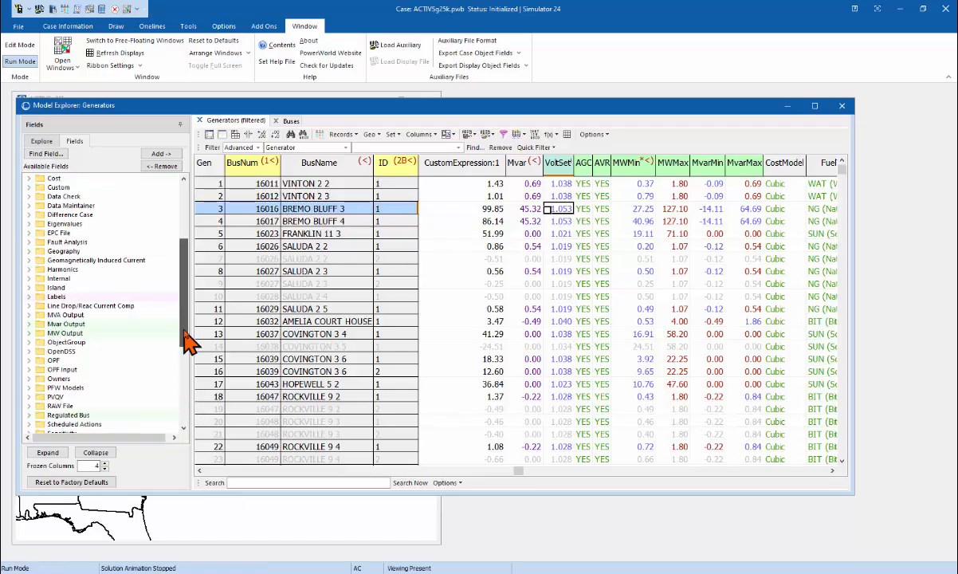
pyautogui.click(30, 297)
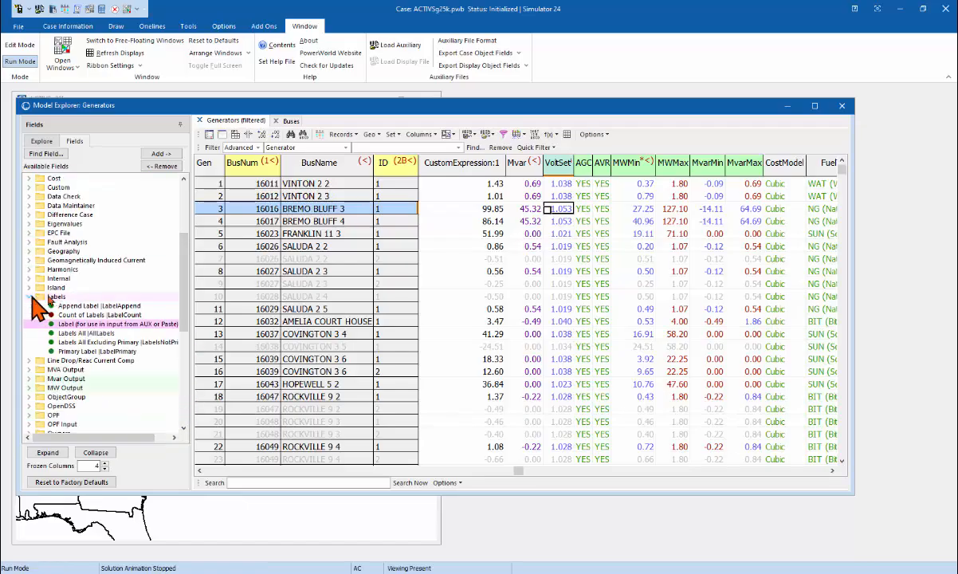
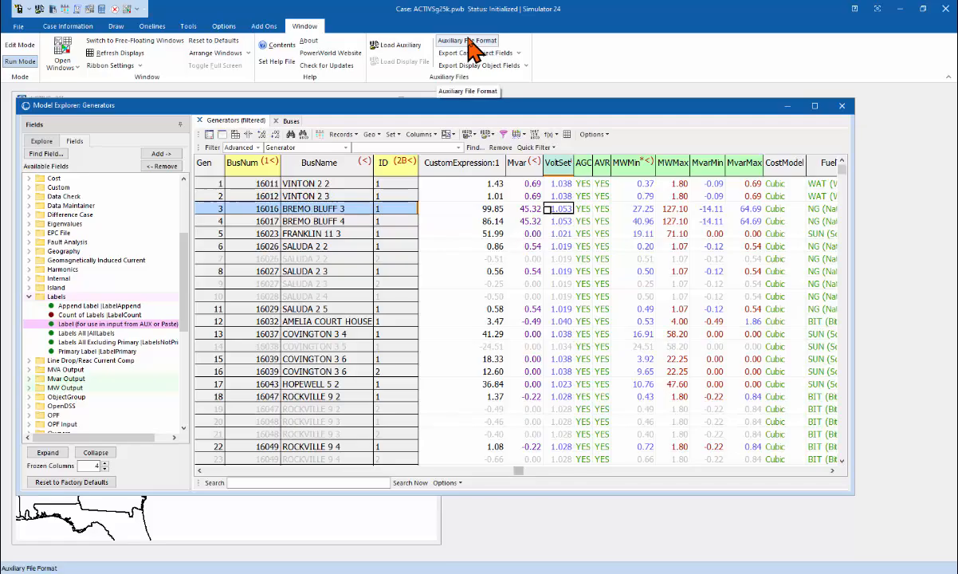
# Switch to the Auxiliary File Format document, look over its table of contents, and go to the SaveObjectFields action.
pyautogui.hotkey('alt', 'Tab')
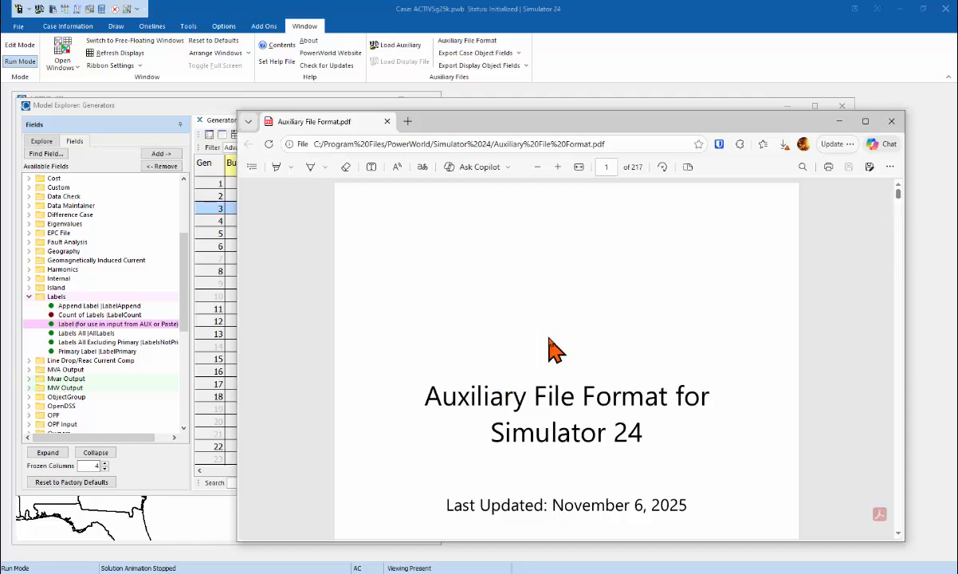
pyautogui.scroll(-10, 554, 348)
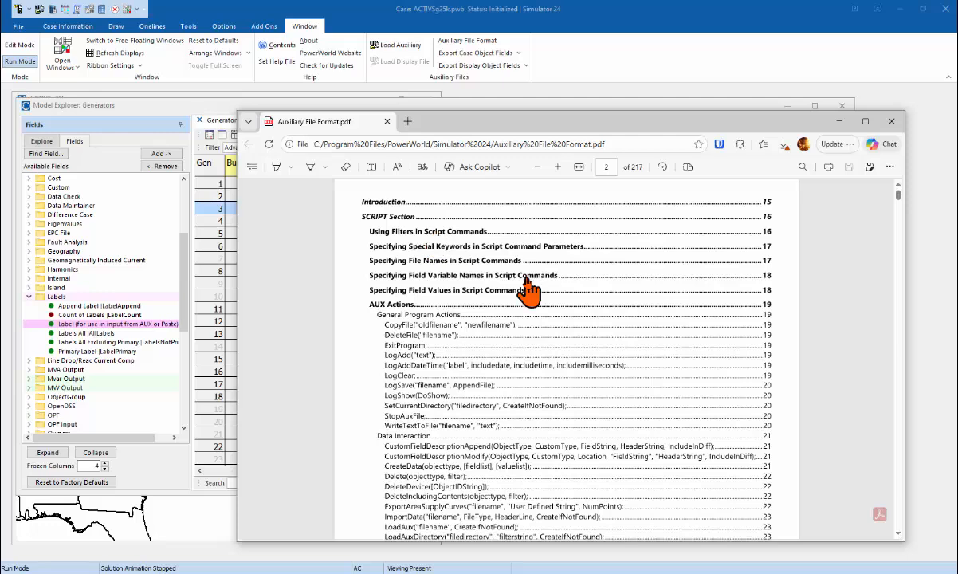
pyautogui.scroll(-5, 527, 291)
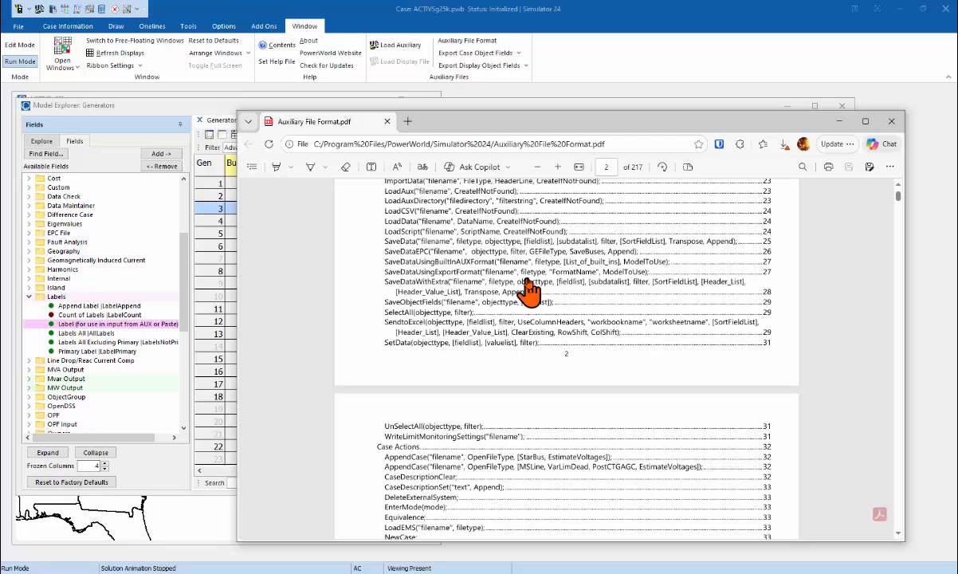
pyautogui.click(574, 302)
# Search the Auxiliary File Format document for "subdata" and step through the matches.
pyautogui.hotkey('ctrl', 'f')
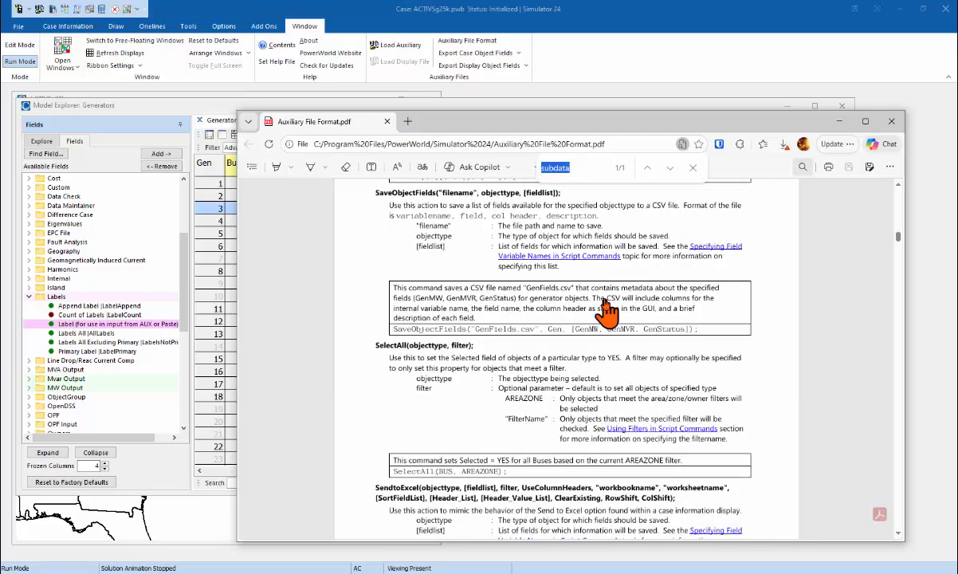
pyautogui.press('Return')
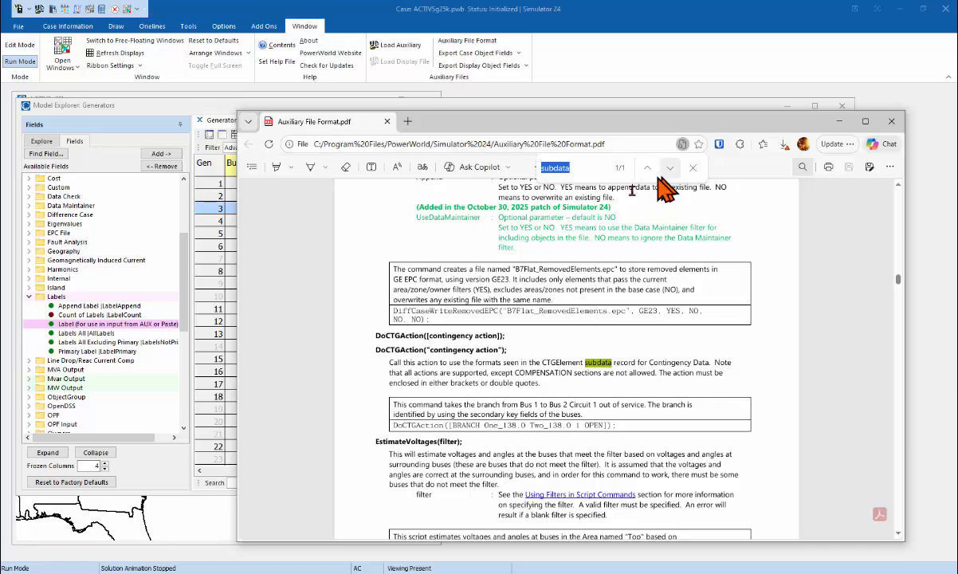
pyautogui.click(590, 269)
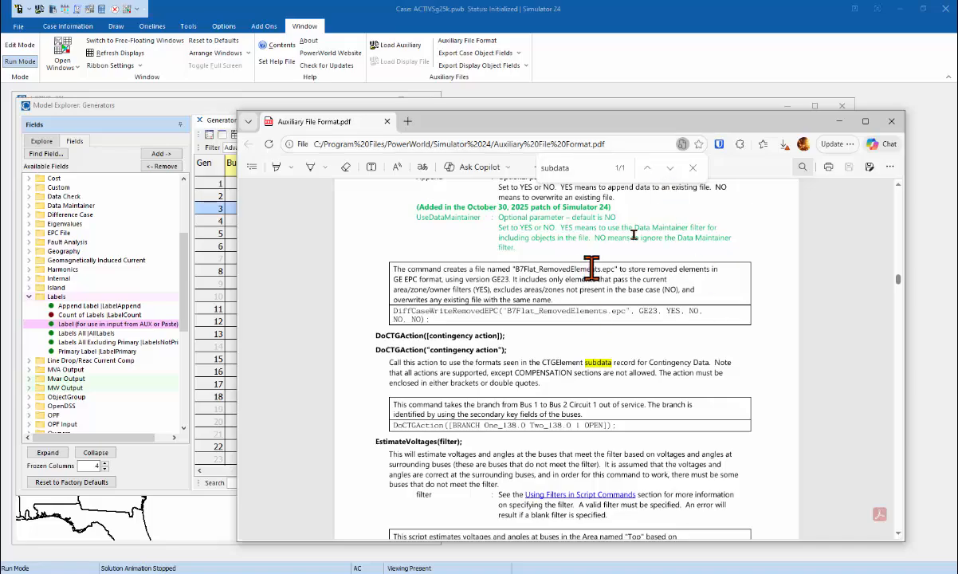
pyautogui.click(671, 168)
pyautogui.click(670, 168)
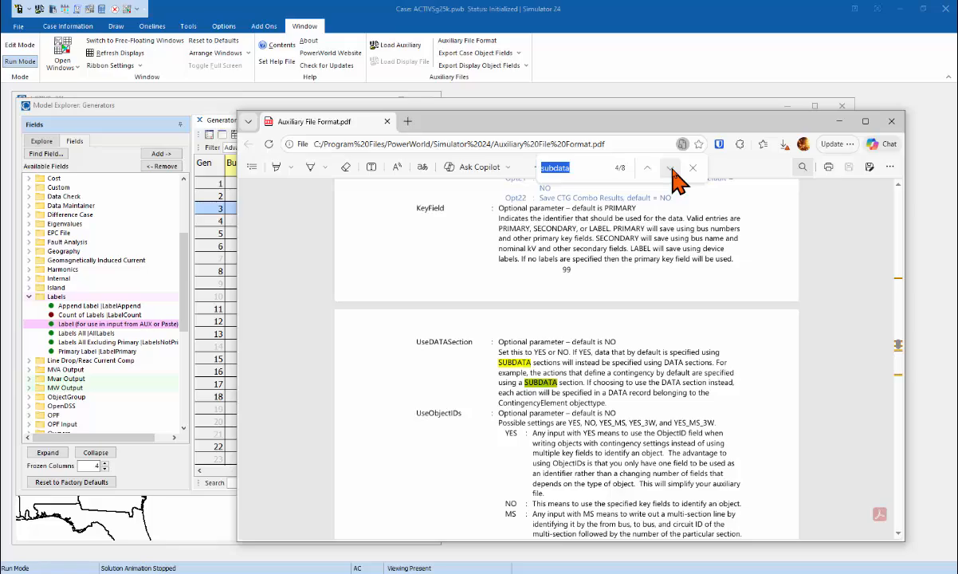
pyautogui.click(670, 168)
pyautogui.click(671, 168)
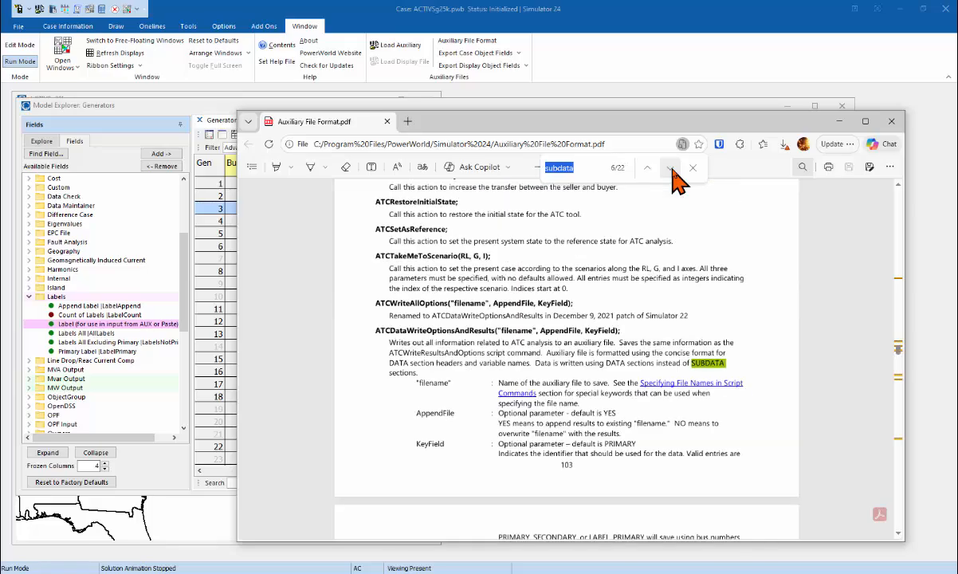
pyautogui.click(671, 168)
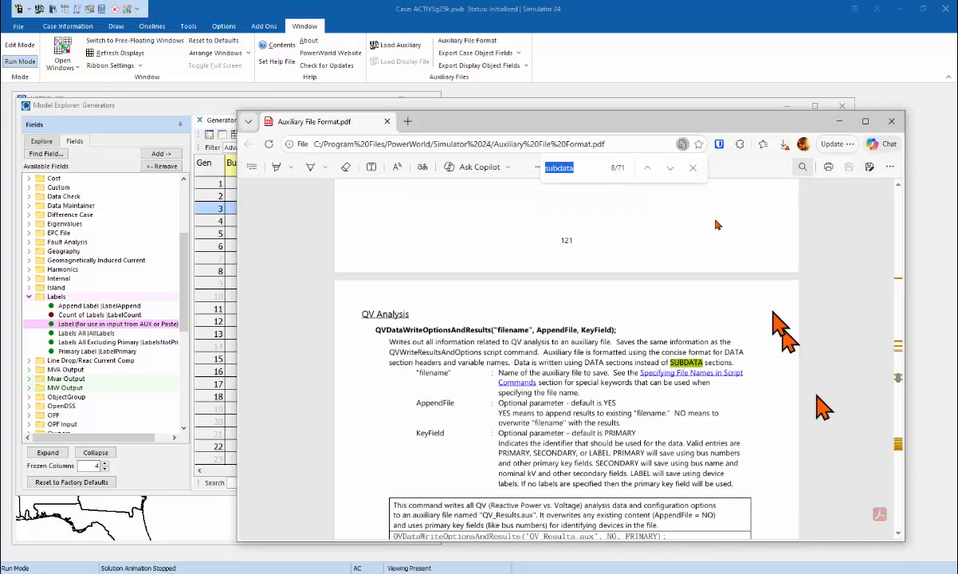
pyautogui.click(670, 169)
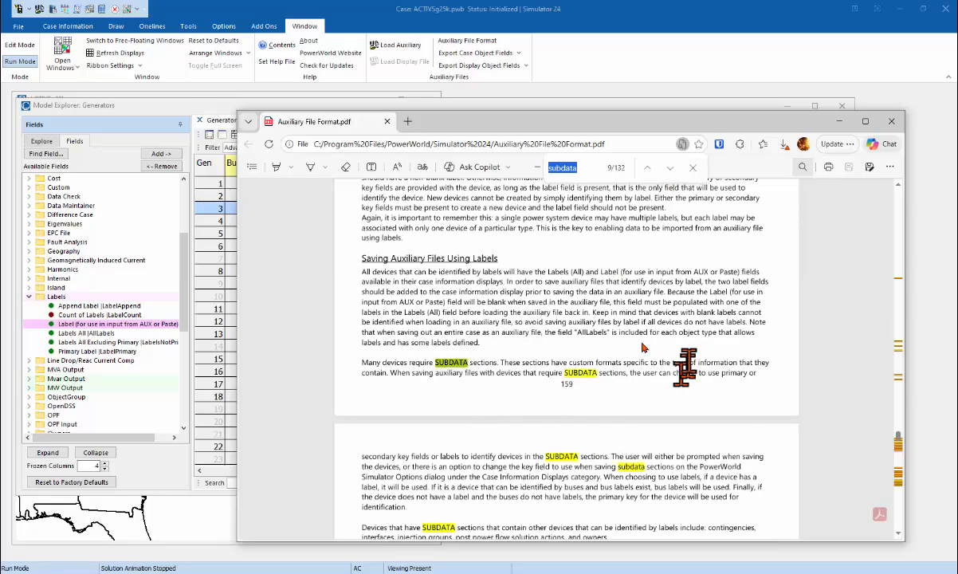
# Browse past the topics on labels in SUBDATA to locate the SubData Sections chapter of the document.
pyautogui.click(897, 488)
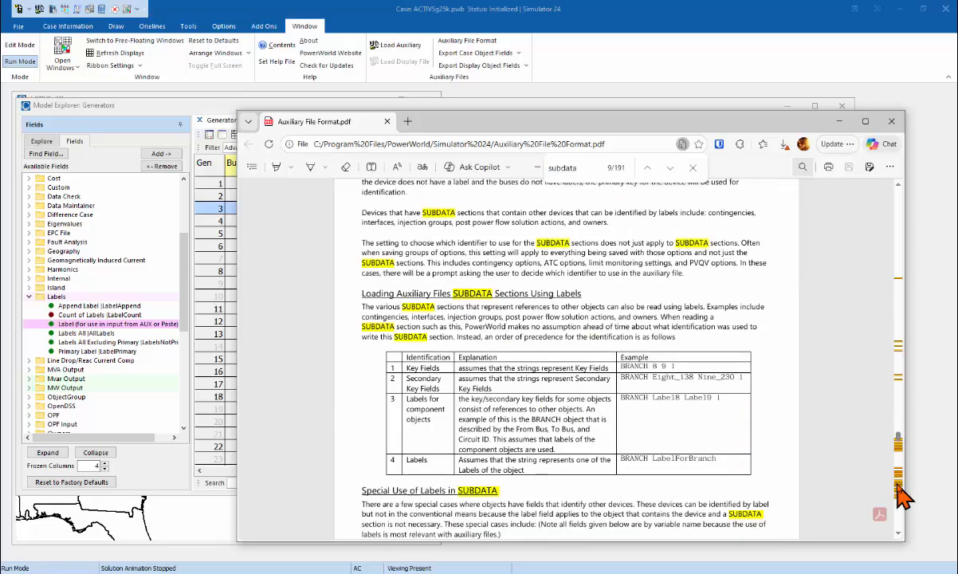
pyautogui.click(898, 487)
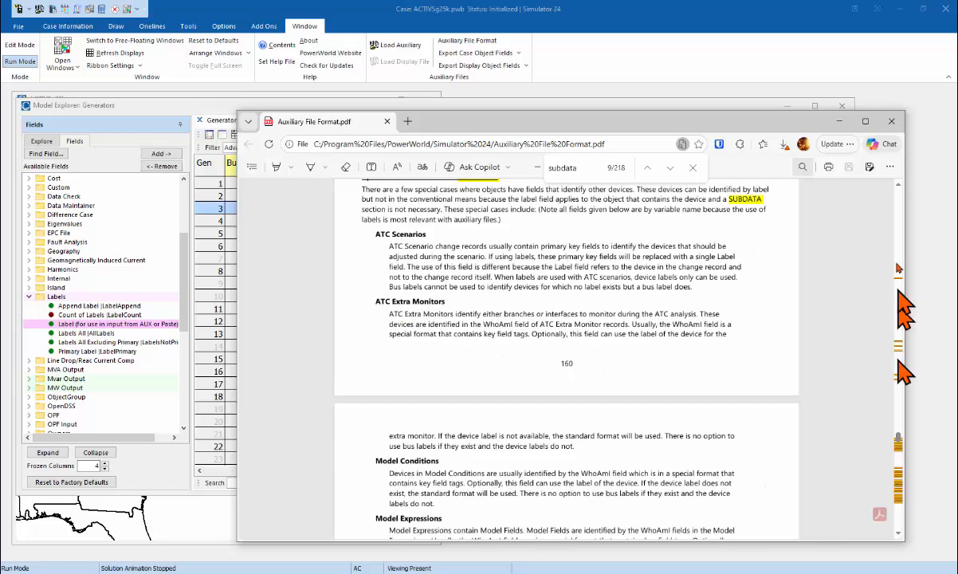
pyautogui.click(898, 236)
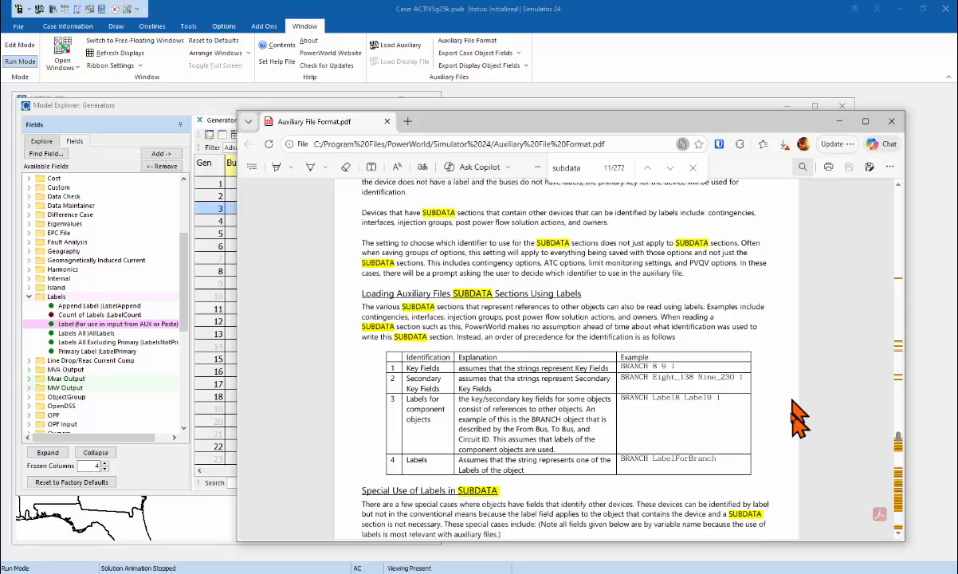
pyautogui.click(899, 478)
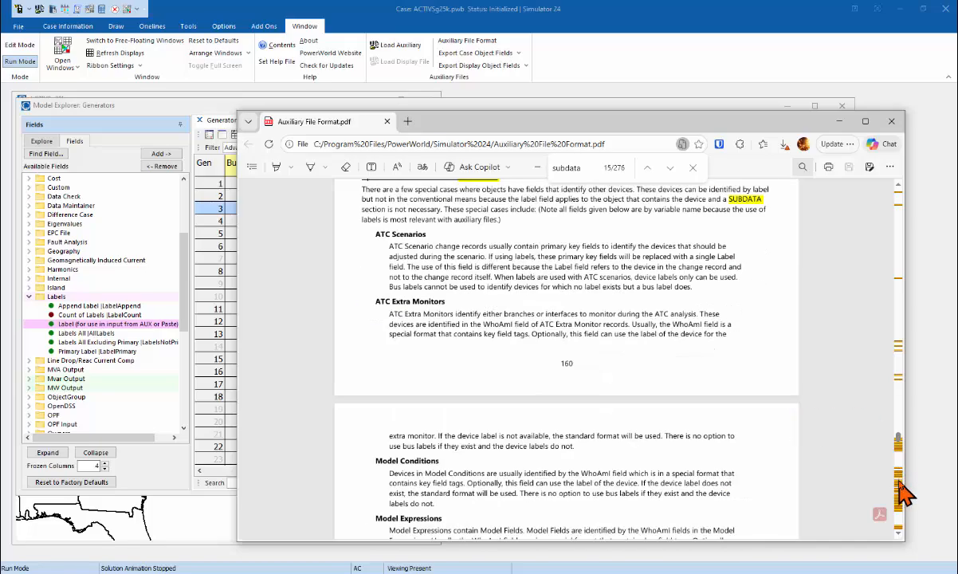
pyautogui.click(898, 481)
pyautogui.click(898, 481)
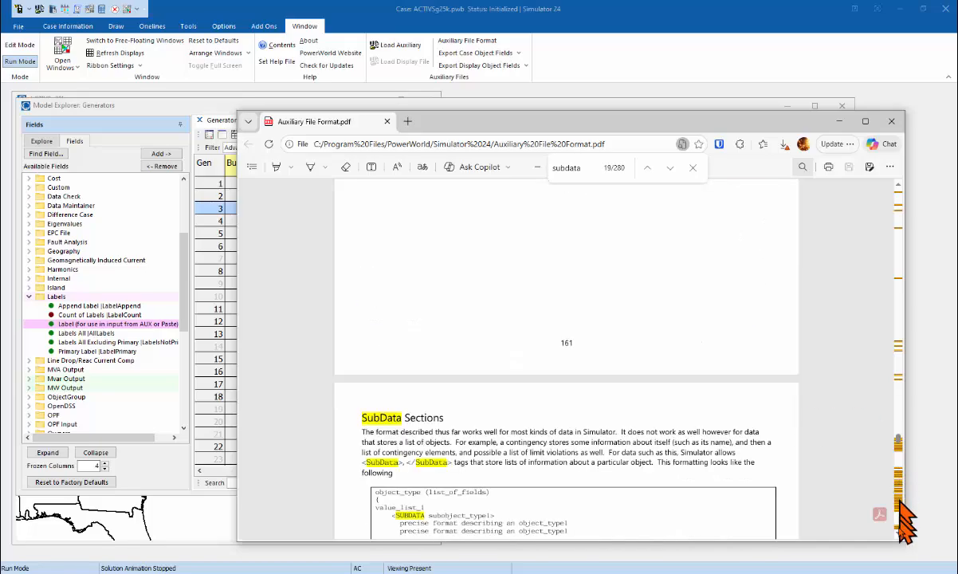
pyautogui.click(898, 534)
pyautogui.click(899, 535)
pyautogui.click(898, 534)
pyautogui.click(899, 534)
pyautogui.click(898, 534)
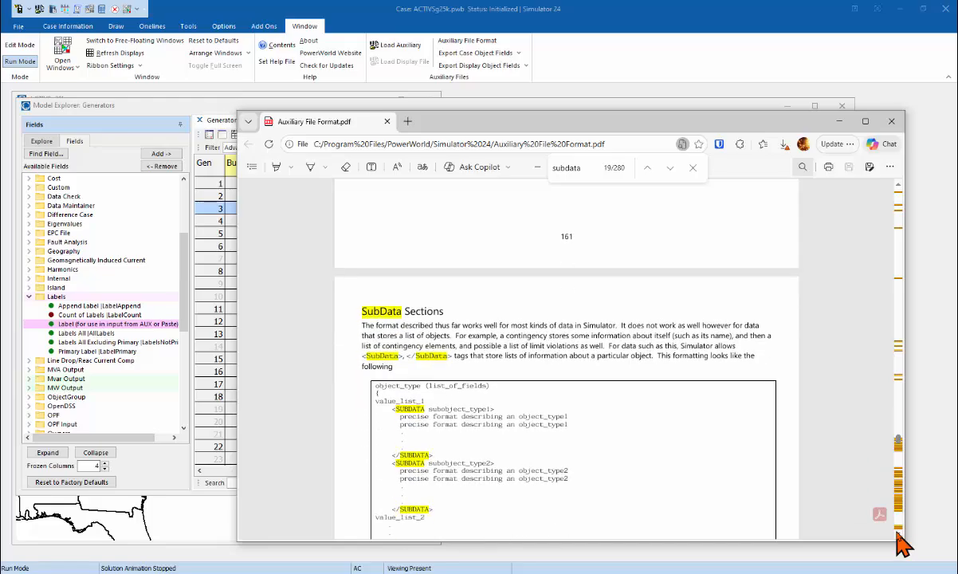
# Examine the SubData Sections explanation and its template of SUBDATA tags nested within an object's value lists.
pyautogui.click(898, 534)
pyautogui.click(899, 534)
pyautogui.click(899, 535)
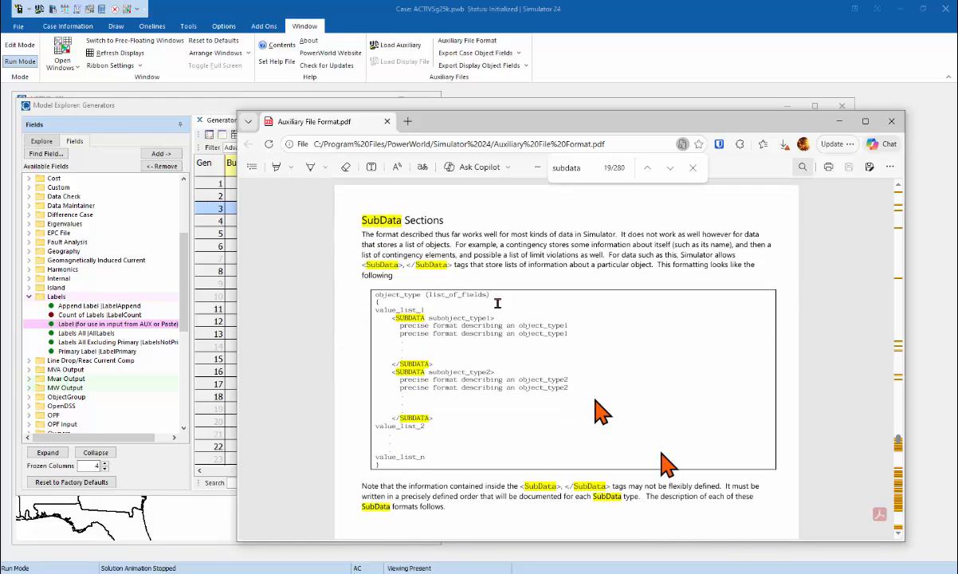
pyautogui.click(898, 186)
pyautogui.click(898, 187)
pyautogui.click(899, 186)
pyautogui.click(899, 186)
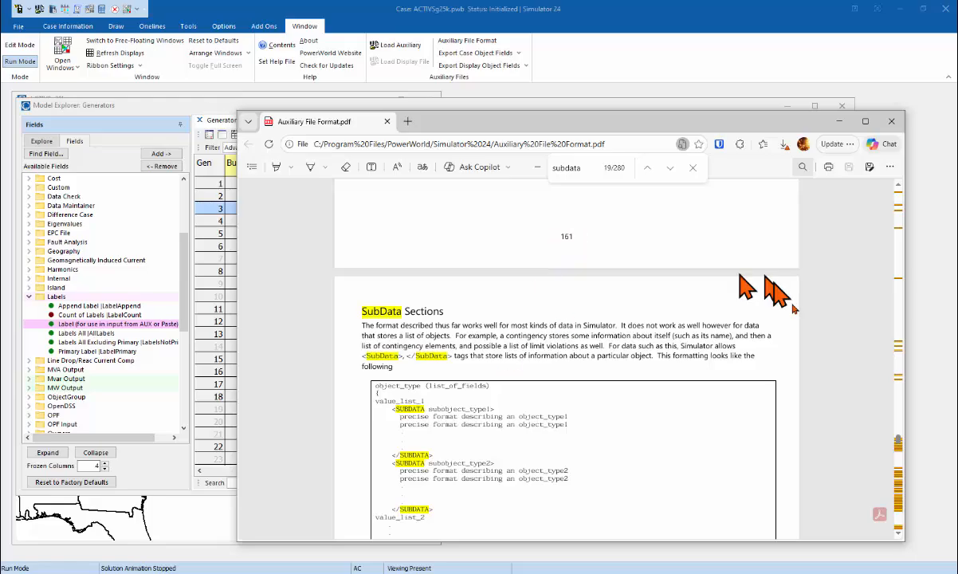
pyautogui.click(898, 534)
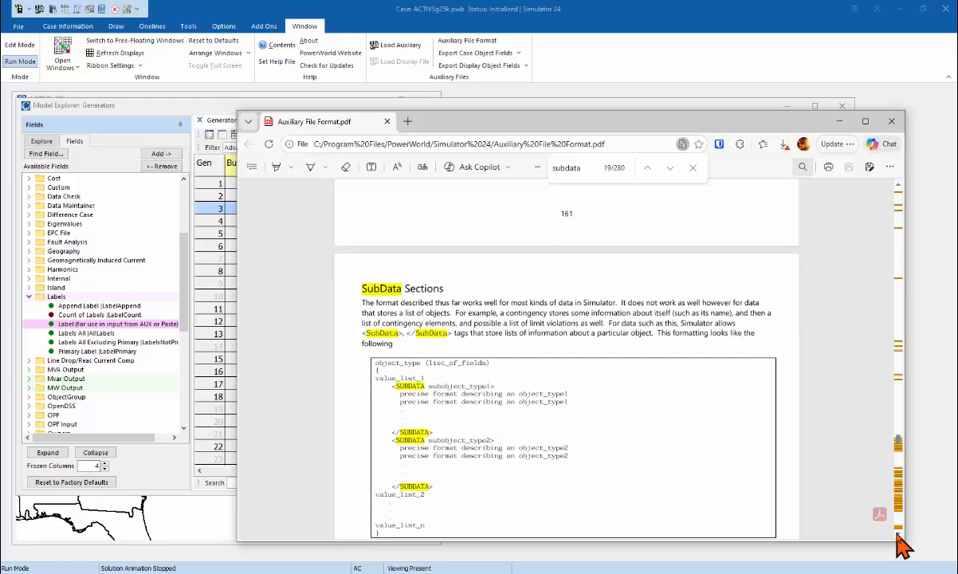
pyautogui.click(899, 534)
pyautogui.click(899, 534)
pyautogui.click(899, 534)
pyautogui.click(899, 534)
pyautogui.click(898, 534)
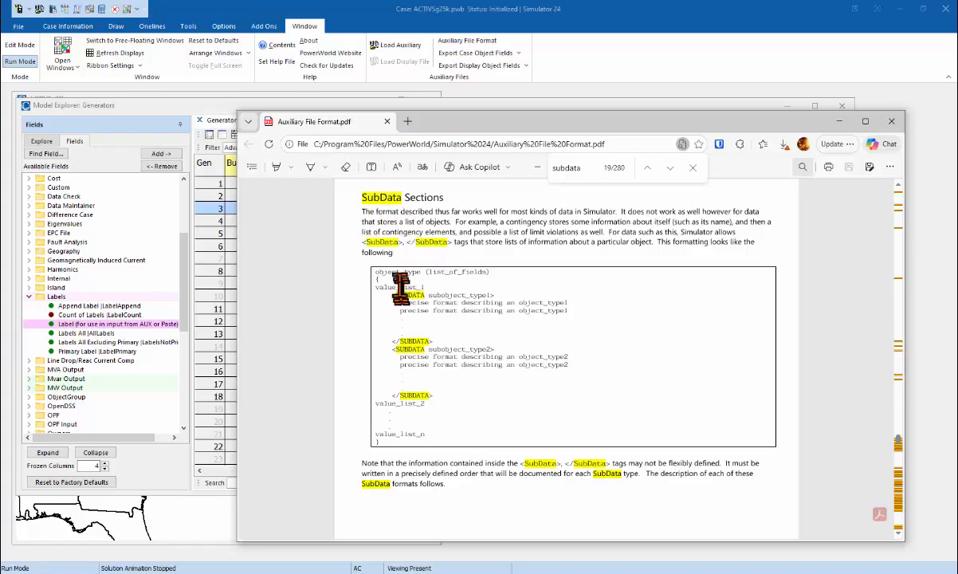
pyautogui.scroll(-1, 900, 492)
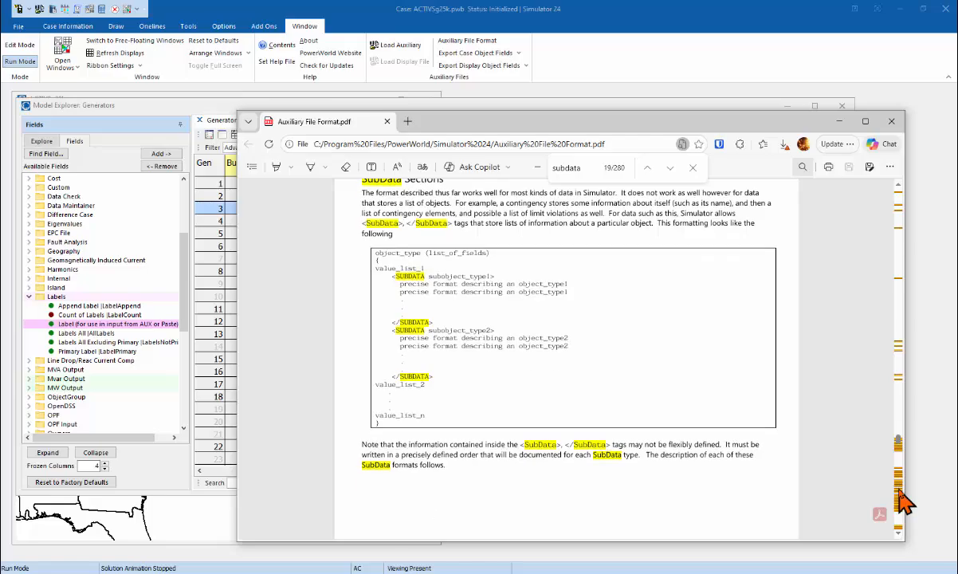
# Look through the subdata format descriptions and examples for object types from ATC Options and ATCExtraMonitor to BGCalculatedField.
pyautogui.scroll(-3, 903, 501)
pyautogui.scroll(-4, 899, 503)
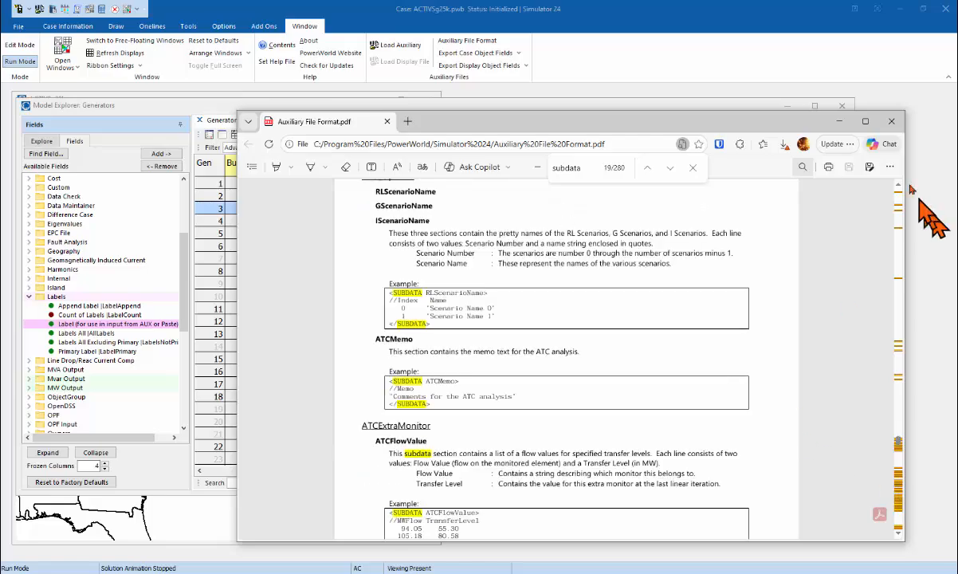
pyautogui.scroll(3, 900, 191)
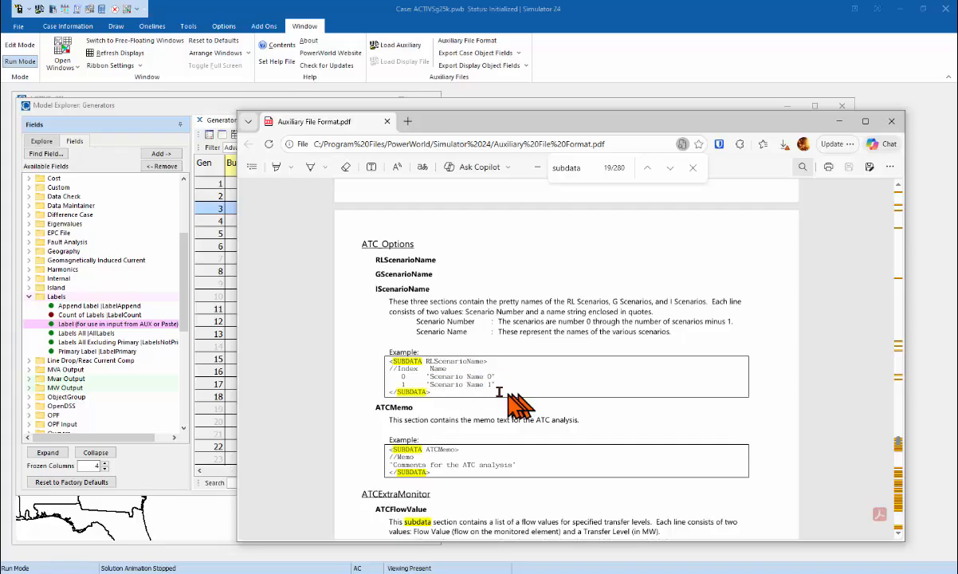
pyautogui.scroll(-10, 898, 526)
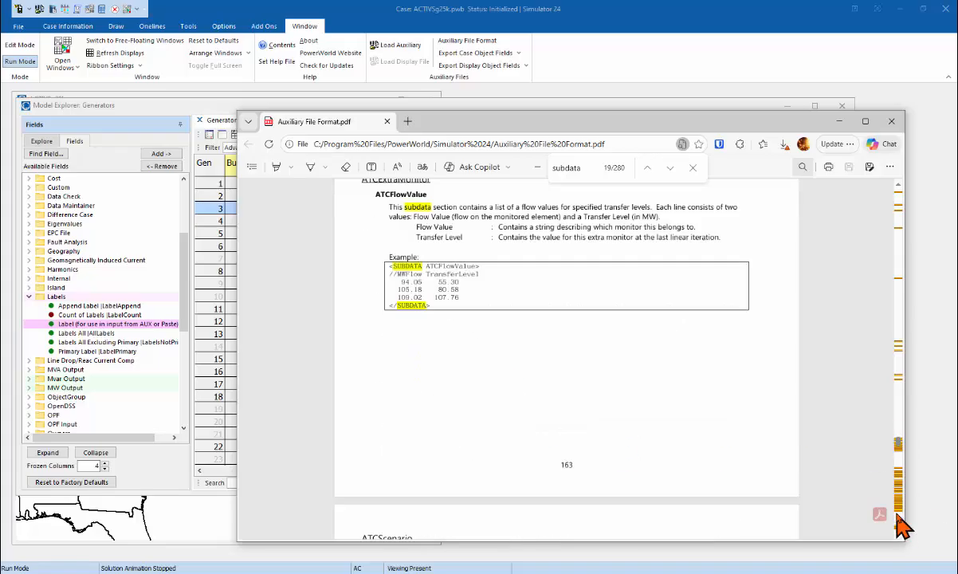
pyautogui.scroll(-10, 898, 526)
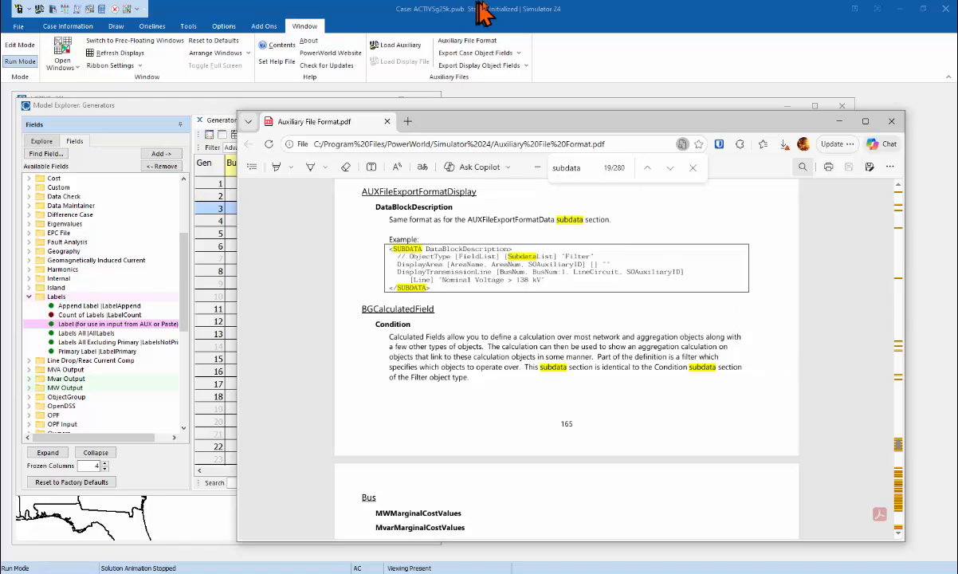
# Switch back to Simulator and open the B7FLAT case from the Training Cases folder on the C: drive.
pyautogui.click(591, 16)
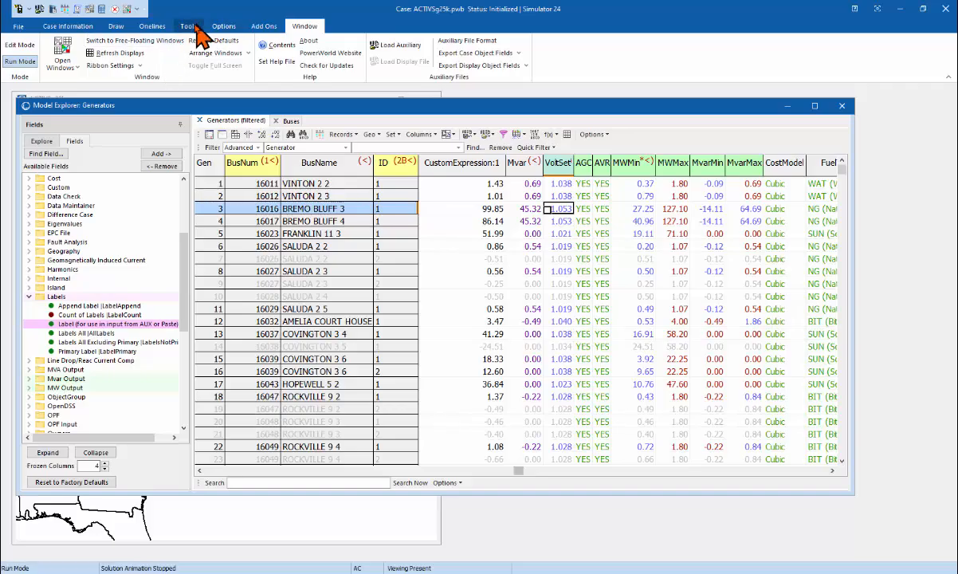
pyautogui.click(17, 27)
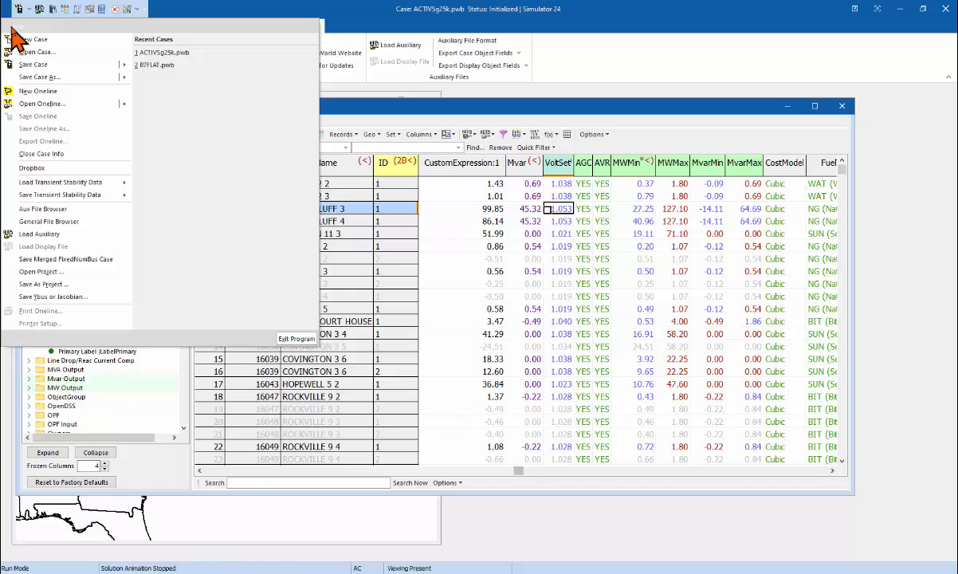
pyautogui.click(49, 52)
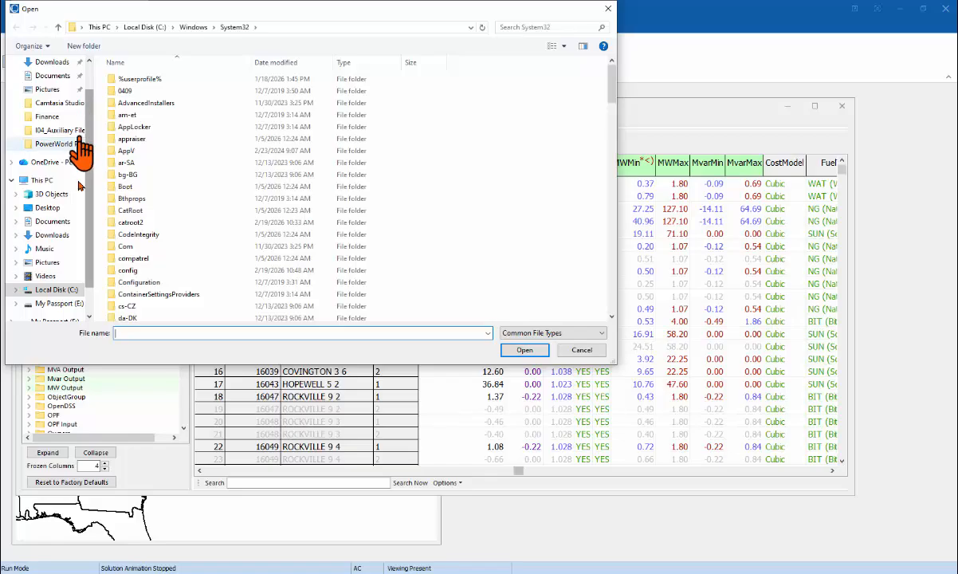
pyautogui.click(51, 290)
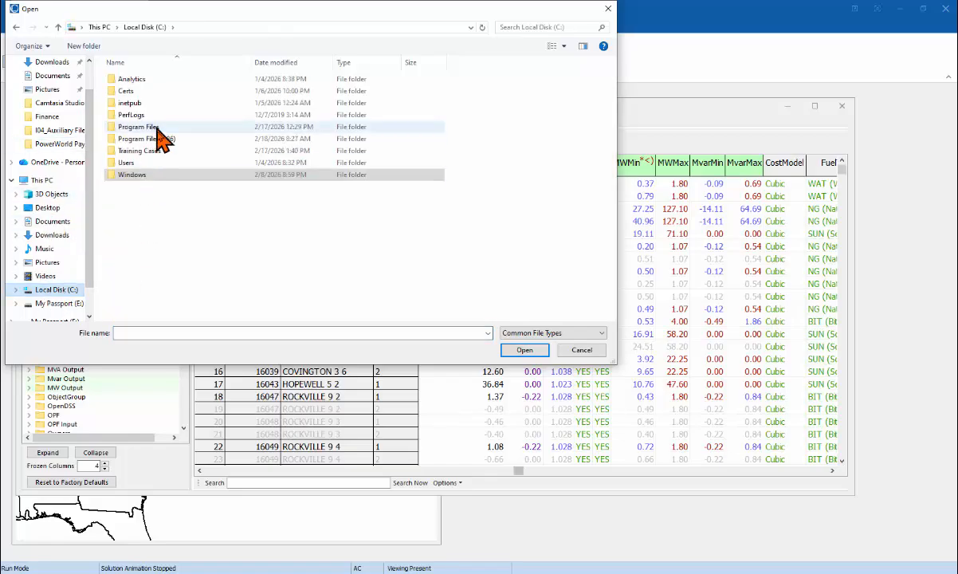
pyautogui.doubleClick(147, 151)
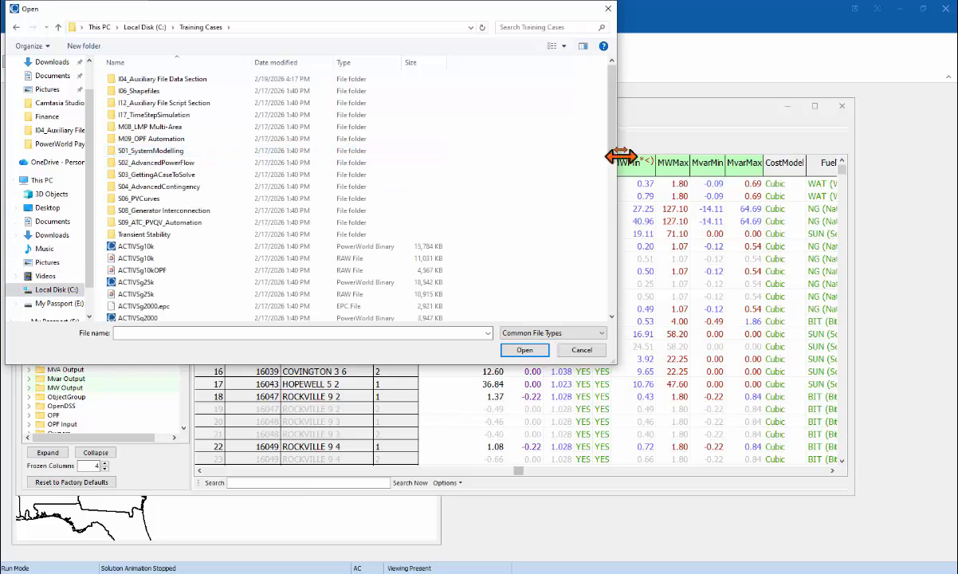
pyautogui.scroll(-1, 615, 159)
pyautogui.moveTo(615, 159); pyautogui.dragTo(616, 241)
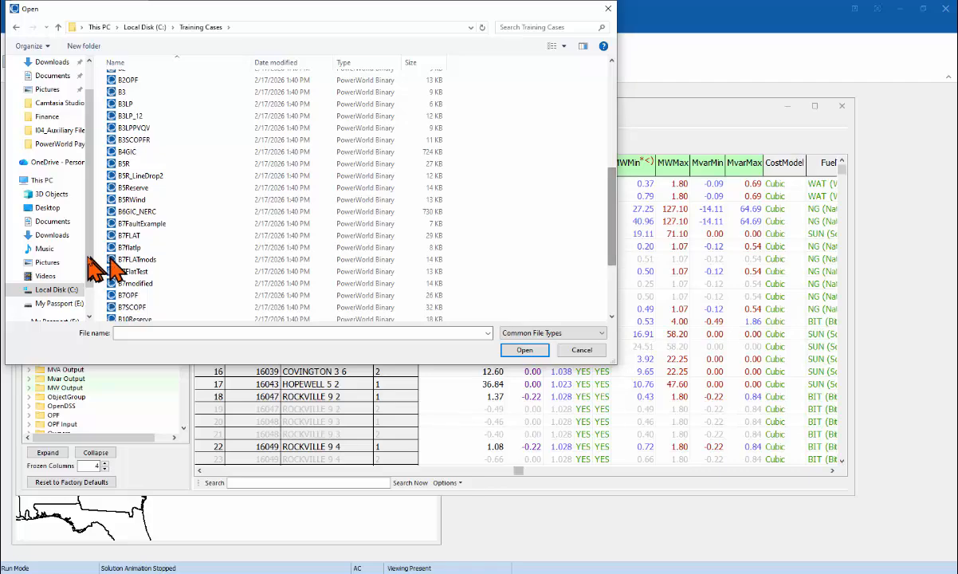
pyautogui.click(137, 236)
pyautogui.click(526, 350)
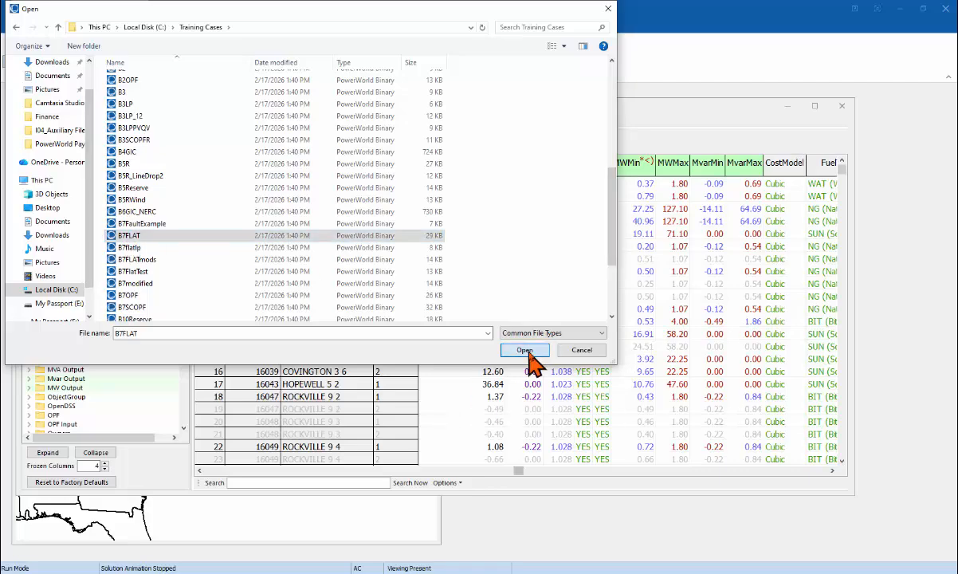
pyautogui.click(511, 310)
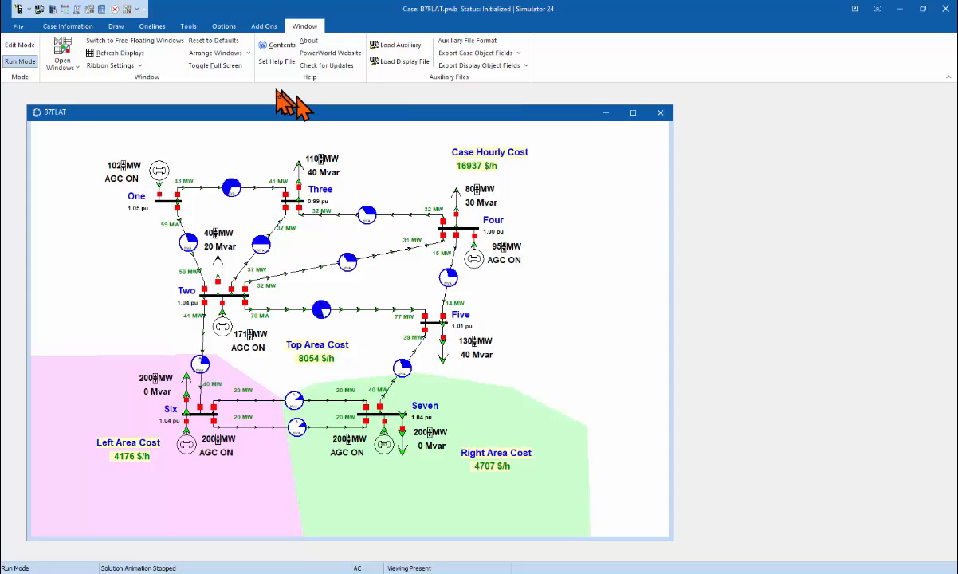
# Open Contingency Analysis and auto-insert contingencies for every single transmission line or transformer.
pyautogui.click(189, 25)
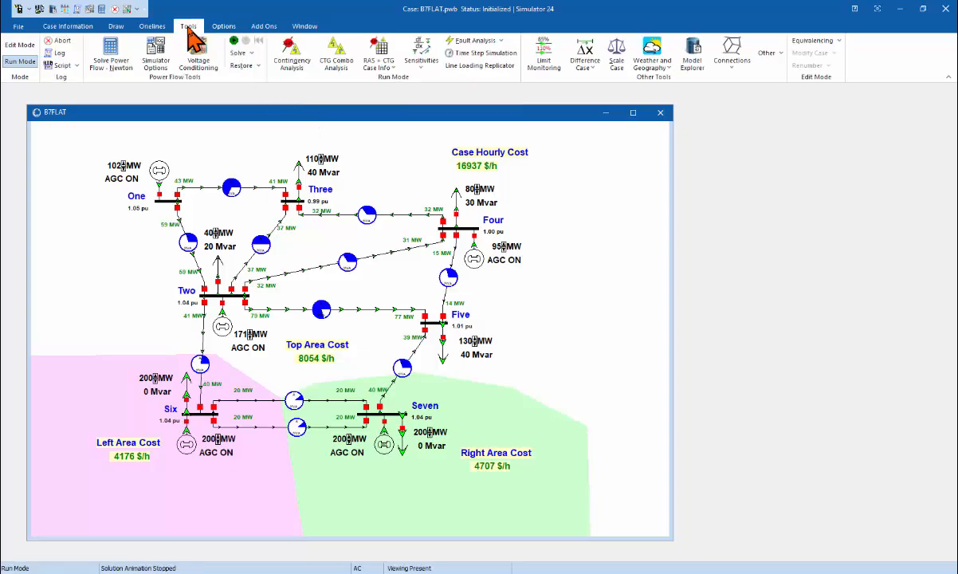
pyautogui.click(292, 60)
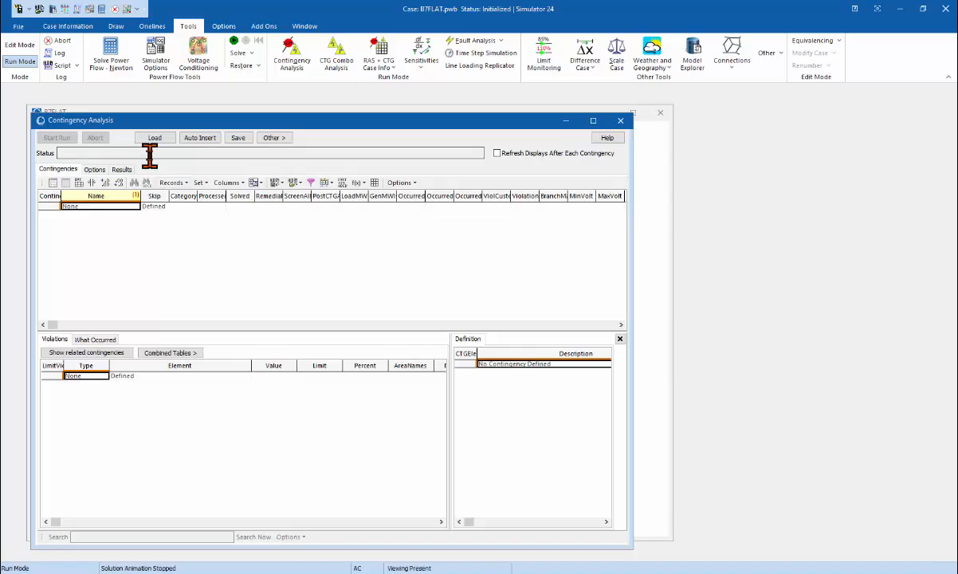
pyautogui.click(201, 138)
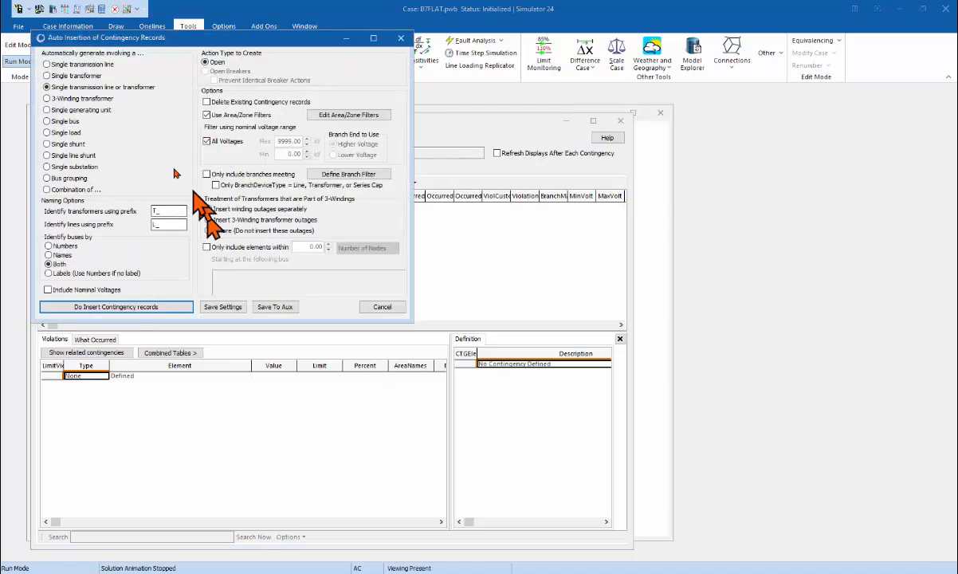
pyautogui.click(150, 308)
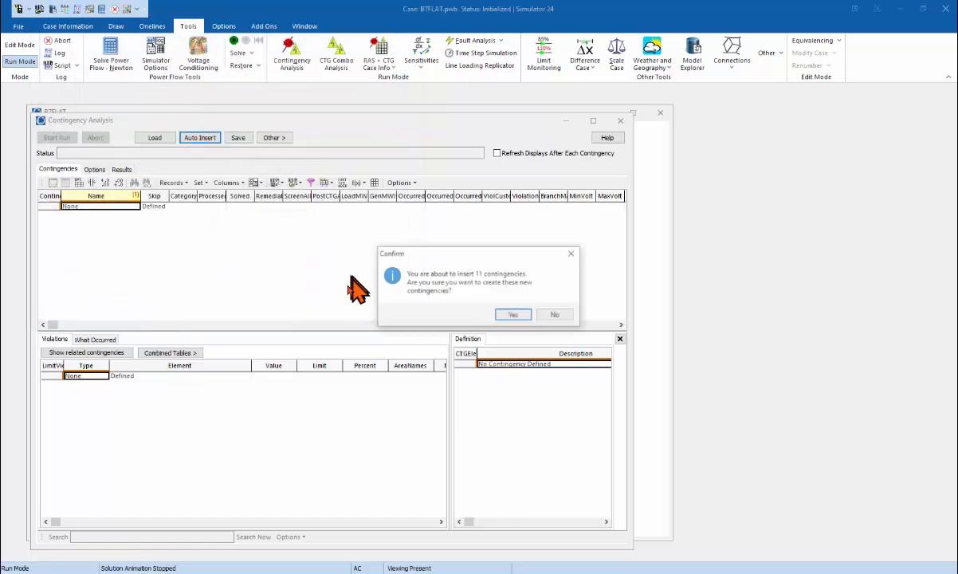
pyautogui.click(515, 315)
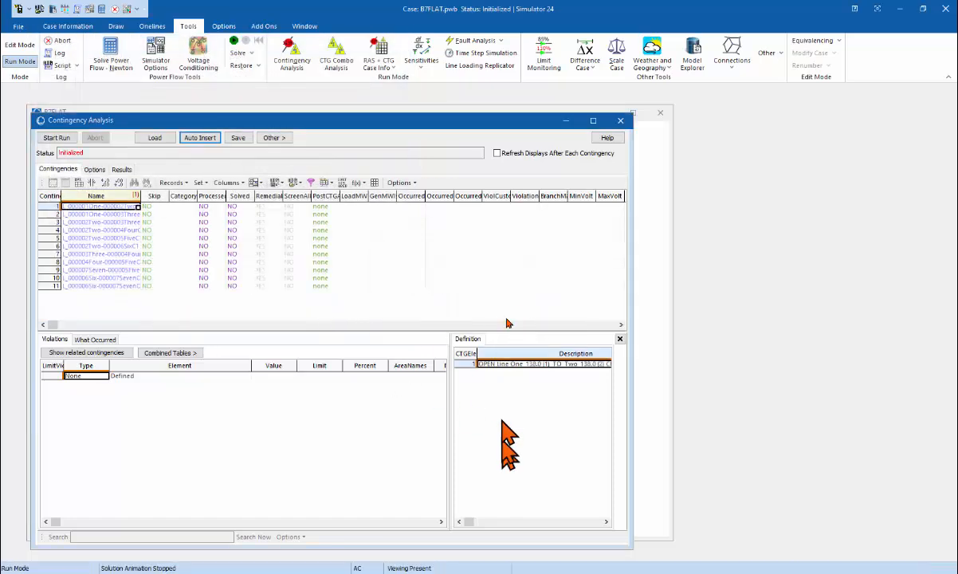
# Start saving the contingencies to an auxiliary file named B7FLATctg in the Training Cases folder.
pyautogui.click(238, 140)
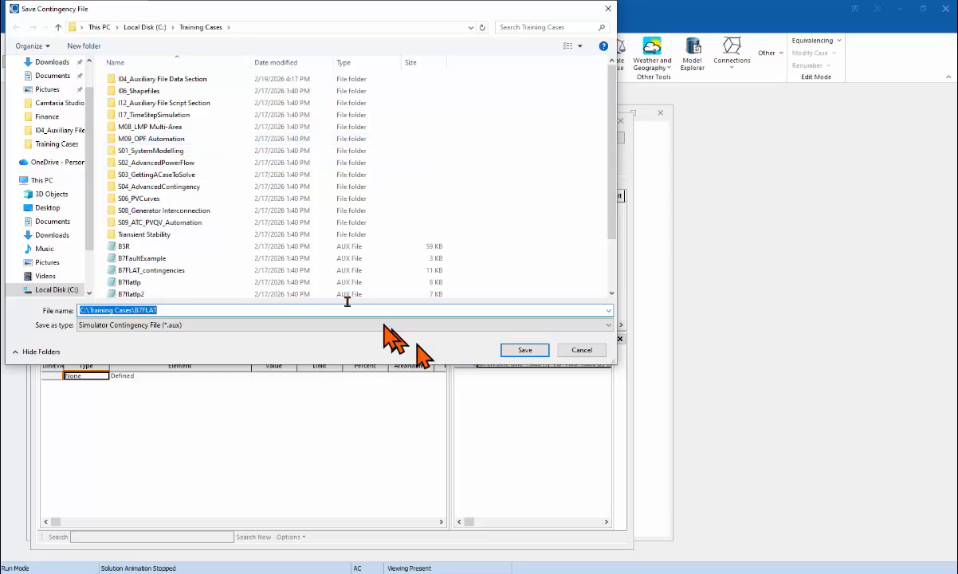
pyautogui.click(233, 310)
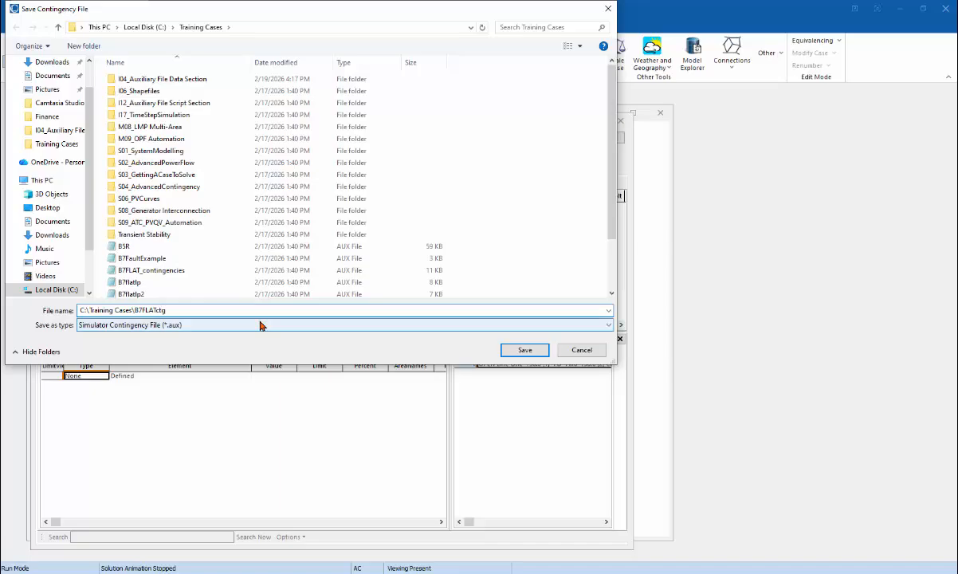
pyautogui.press('Return')
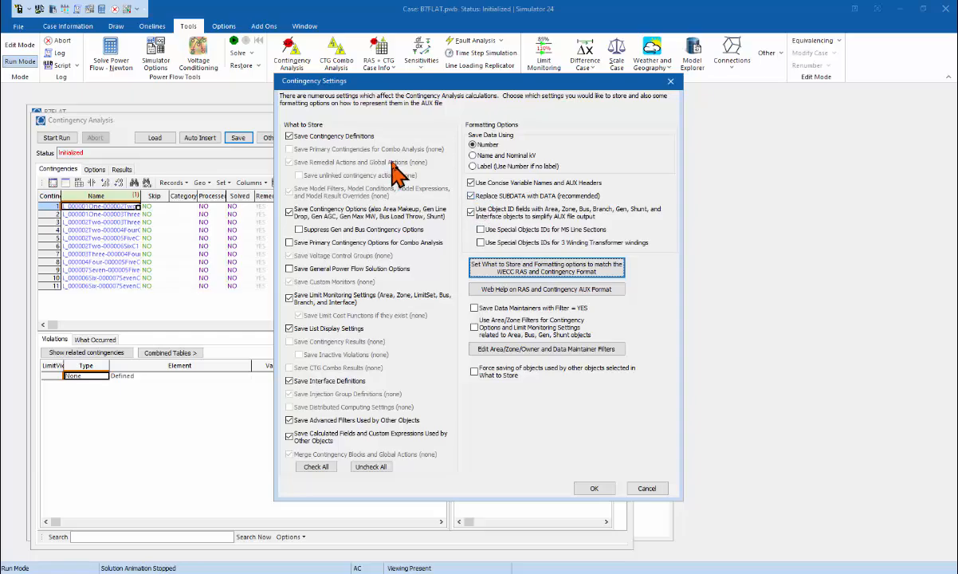
# Store only contingency definitions, excluding contingency options, limit monitoring, list display, interfaces, advanced filters and calculated fields, and complete the save.
pyautogui.click(296, 214)
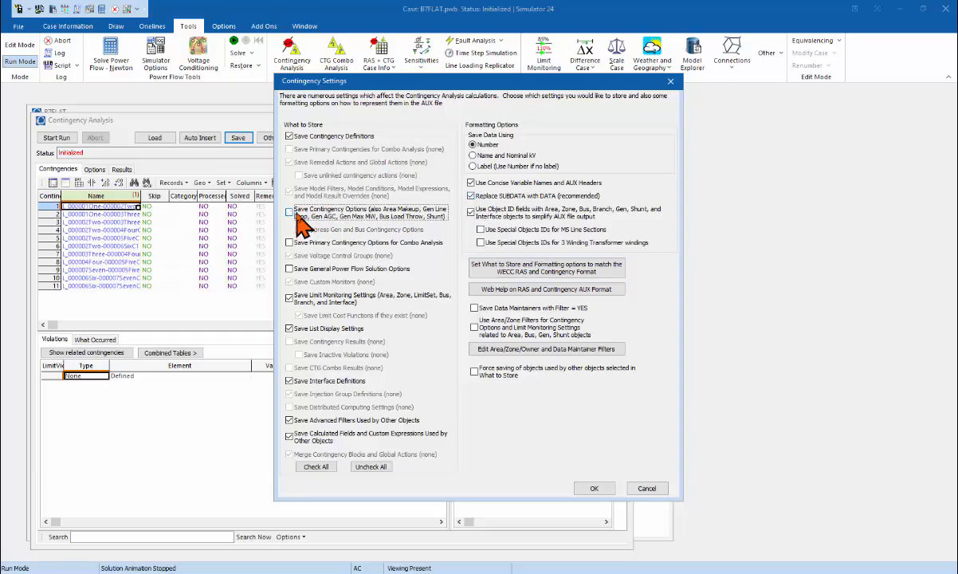
pyautogui.click(292, 299)
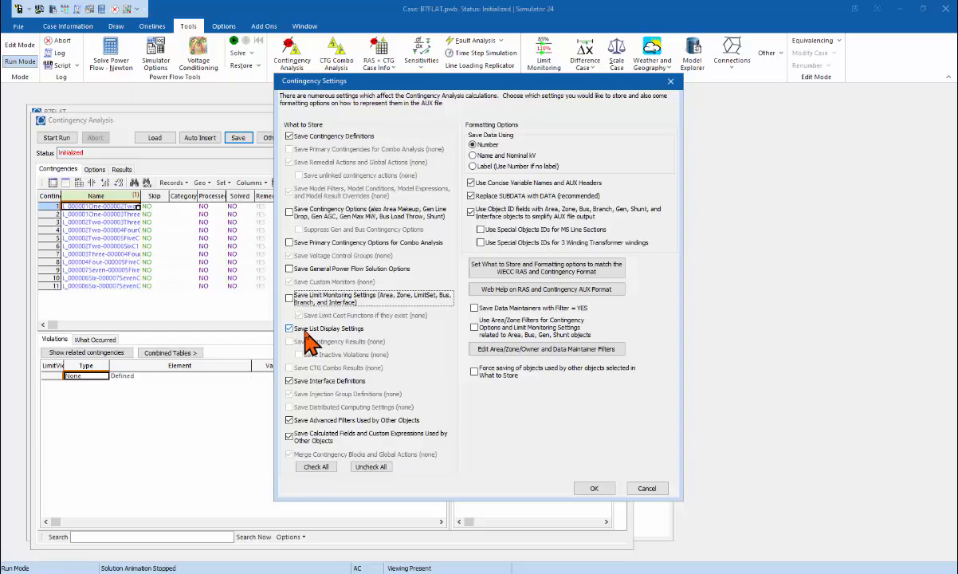
pyautogui.click(305, 329)
pyautogui.click(306, 382)
pyautogui.click(302, 420)
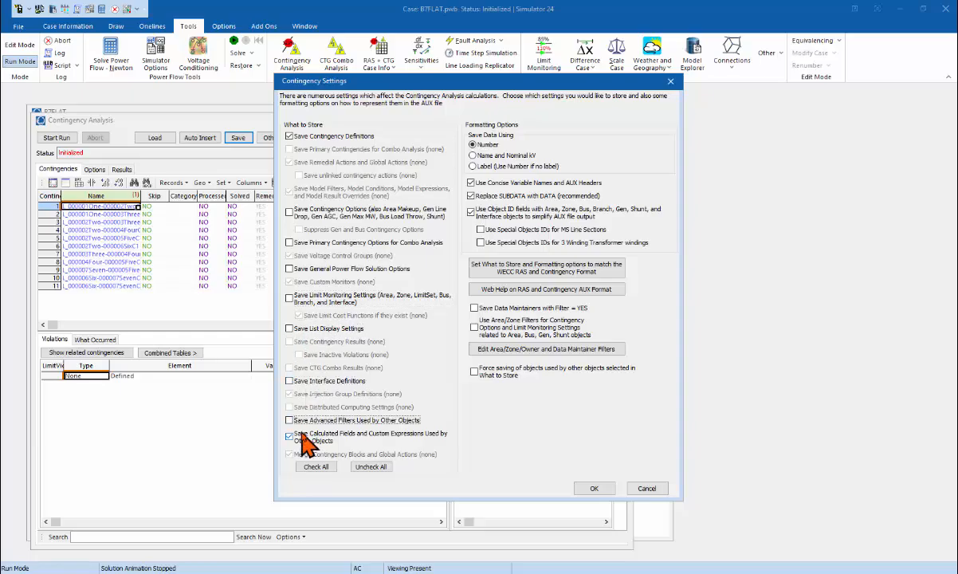
pyautogui.click(301, 434)
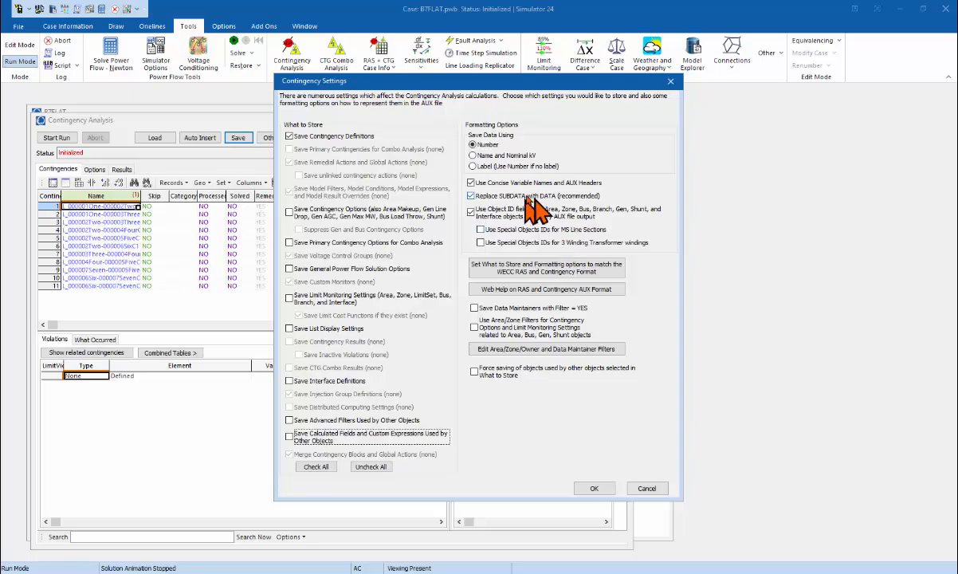
pyautogui.click(594, 488)
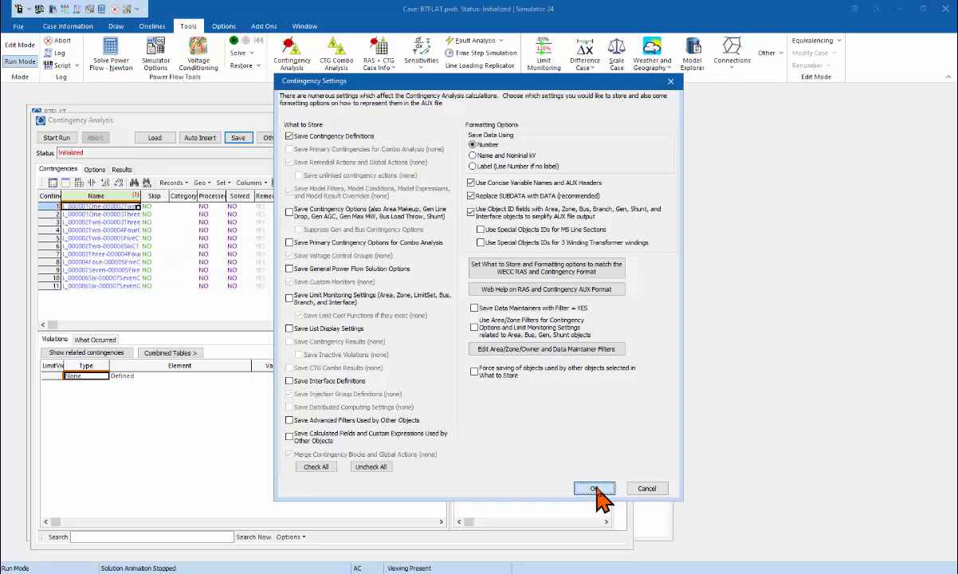
pyautogui.click(594, 488)
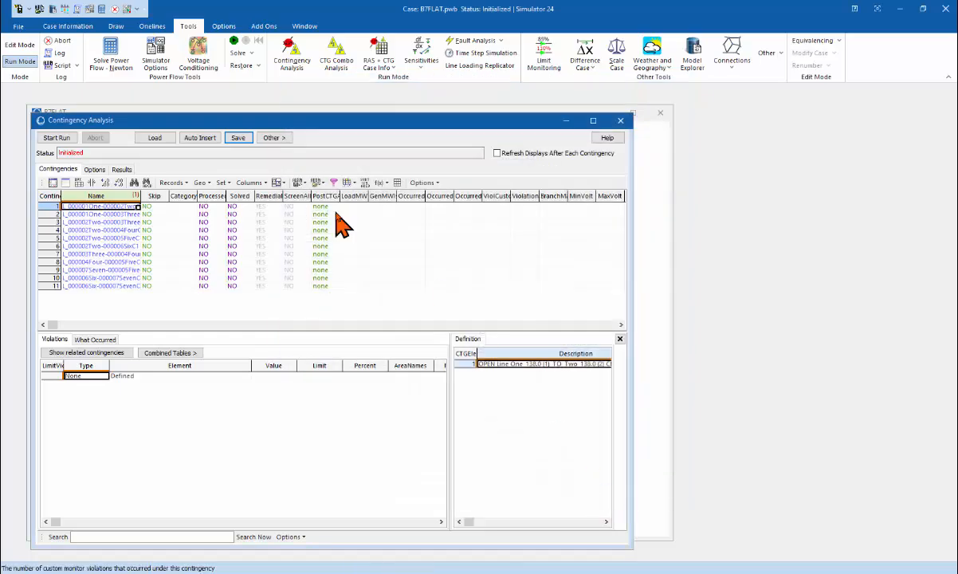
# Browse auxiliary files sorted by date modified and open B7FLATctg for editing in Notepad.
pyautogui.click(38, 8)
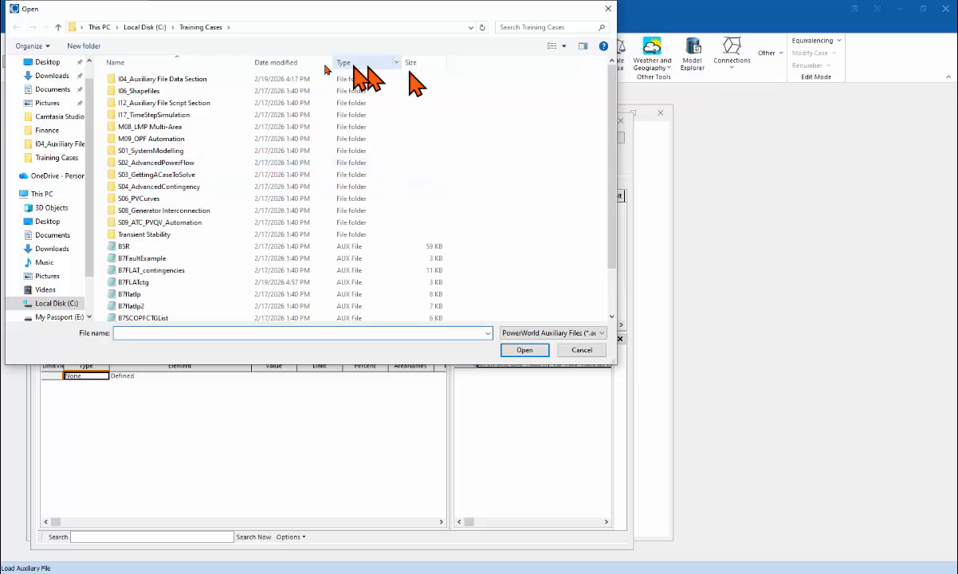
pyautogui.click(307, 64)
pyautogui.click(144, 79)
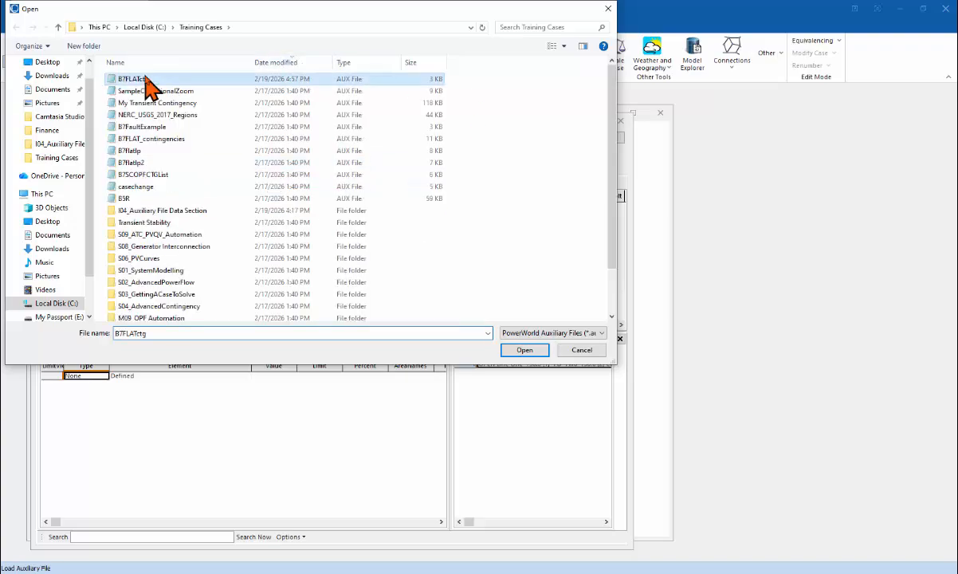
pyautogui.rightClick(146, 80)
pyautogui.click(171, 112)
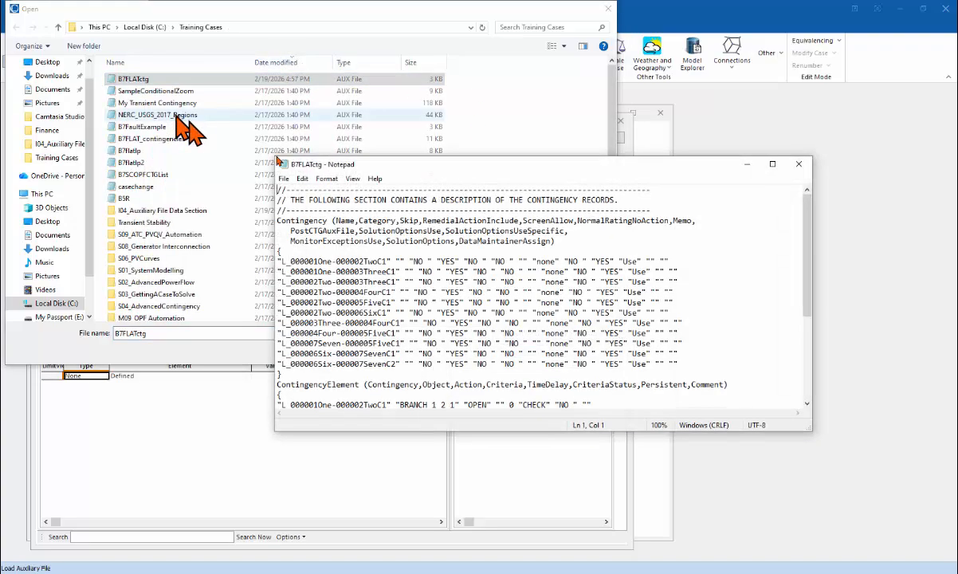
# Examine the Contingency section's object type, field list and the value list of its first record.
pyautogui.doubleClick(304, 217)
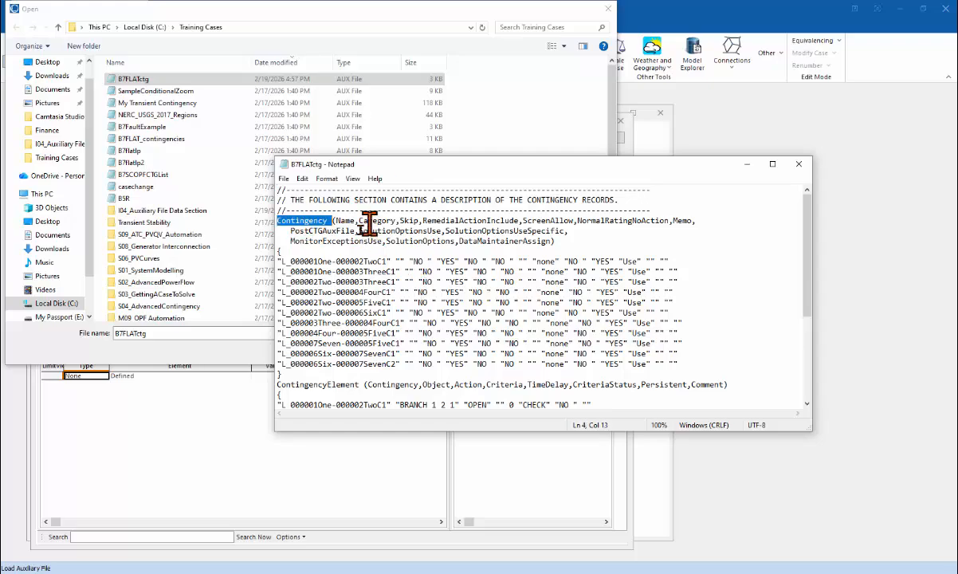
pyautogui.click(301, 263)
pyautogui.click(301, 263)
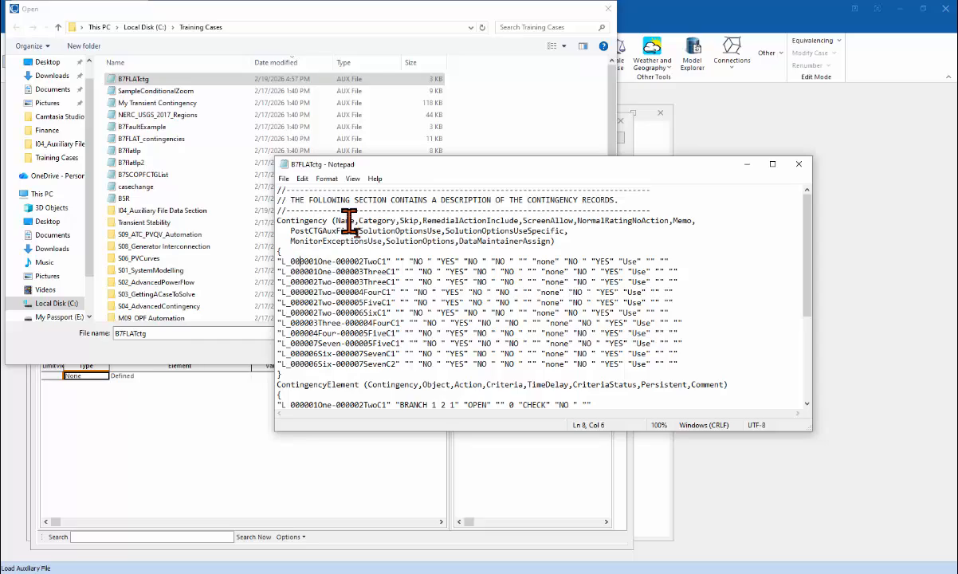
pyautogui.moveTo(408, 261); pyautogui.dragTo(660, 261)
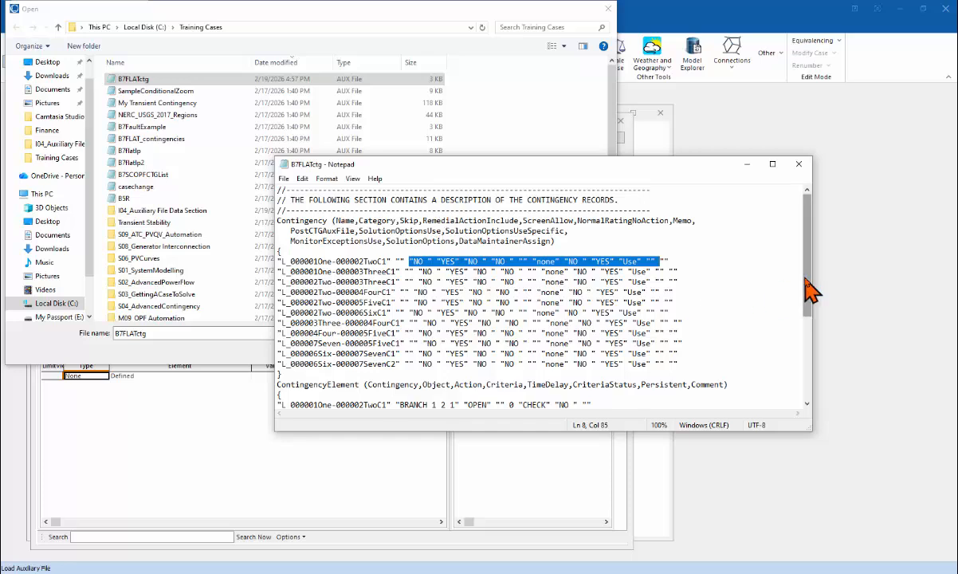
# Examine the ContingencyElement section, comparing its Contingency and Object fields with the branch values in each record.
pyautogui.scroll(-4, 809, 319)
pyautogui.scroll(-1, 807, 347)
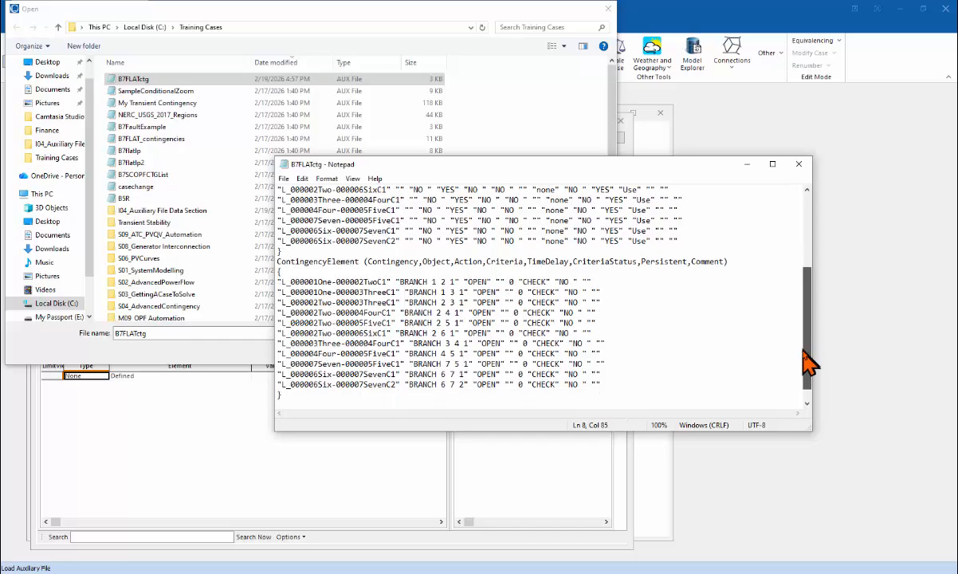
pyautogui.doubleClick(304, 263)
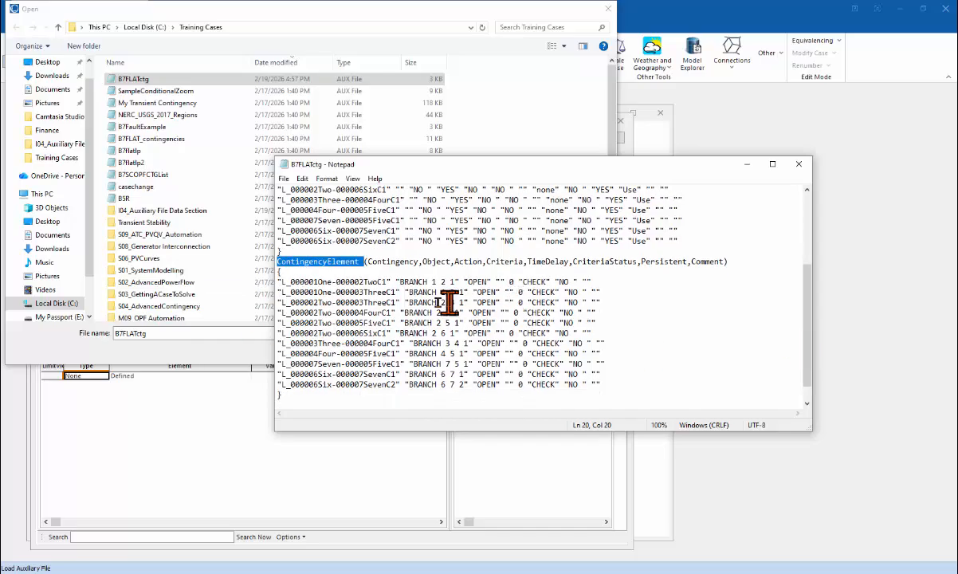
pyautogui.click(396, 261)
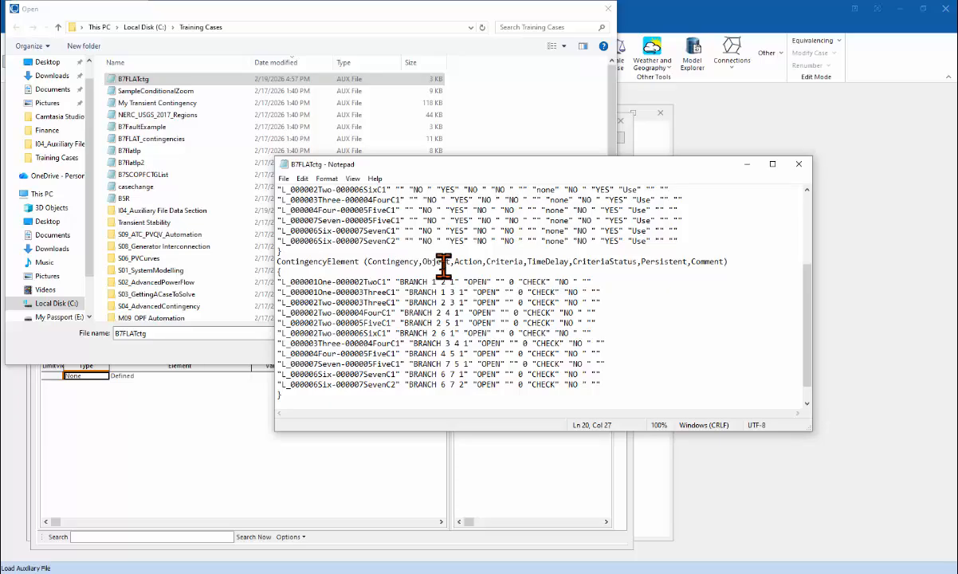
pyautogui.tripleClick(439, 264)
pyautogui.click(431, 261)
pyautogui.moveTo(421, 259); pyautogui.dragTo(449, 257)
pyautogui.click(414, 292)
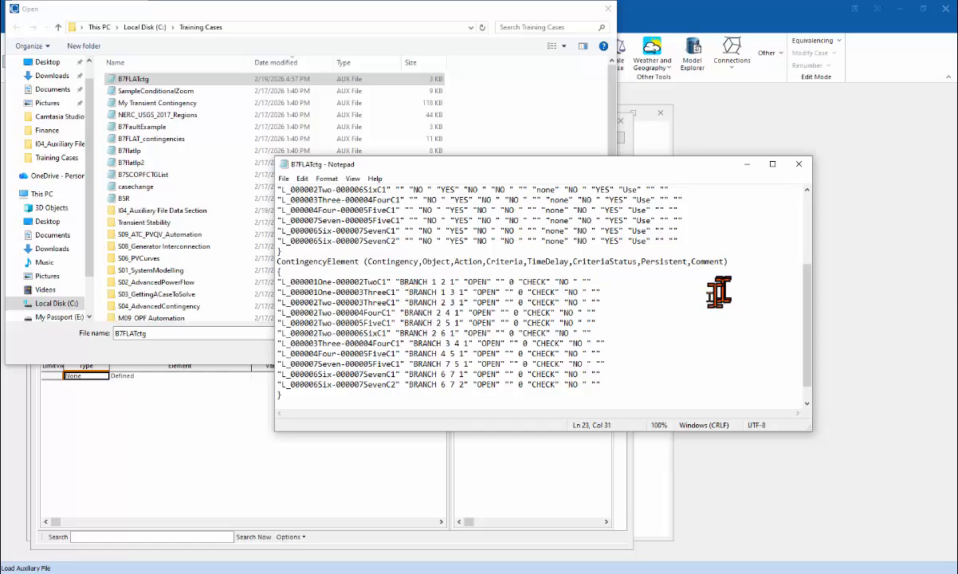
pyautogui.scroll(2, 811, 295)
pyautogui.moveTo(808, 278); pyautogui.dragTo(809, 335)
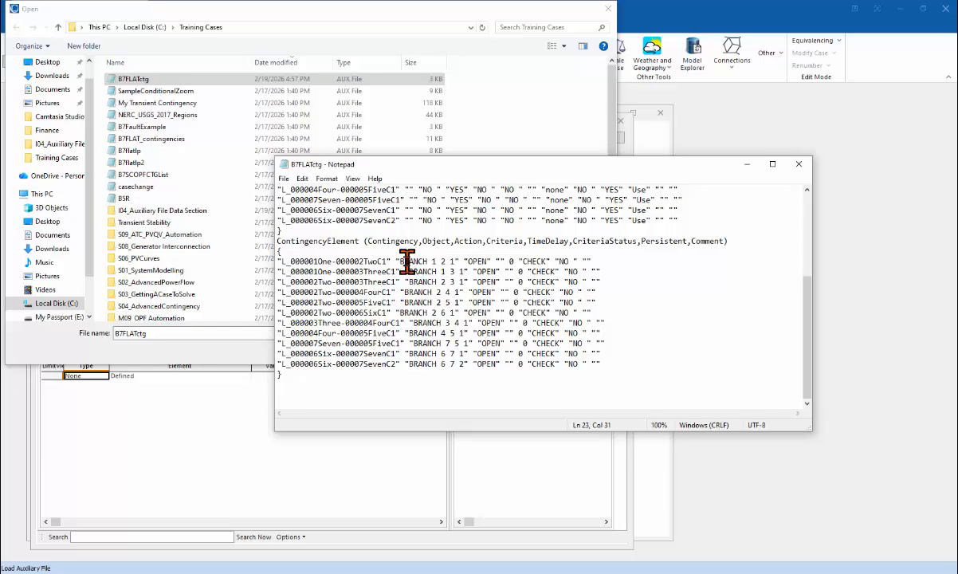
pyautogui.moveTo(409, 261); pyautogui.dragTo(448, 261)
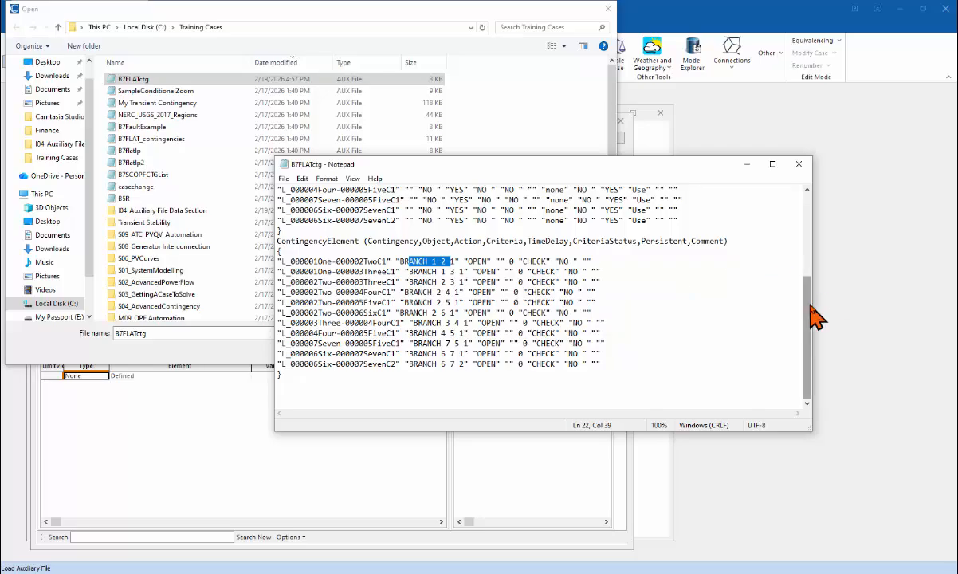
# Close the B7FLATctg text file and cancel loading an auxiliary file.
pyautogui.scroll(8, 811, 304)
pyautogui.click(798, 163)
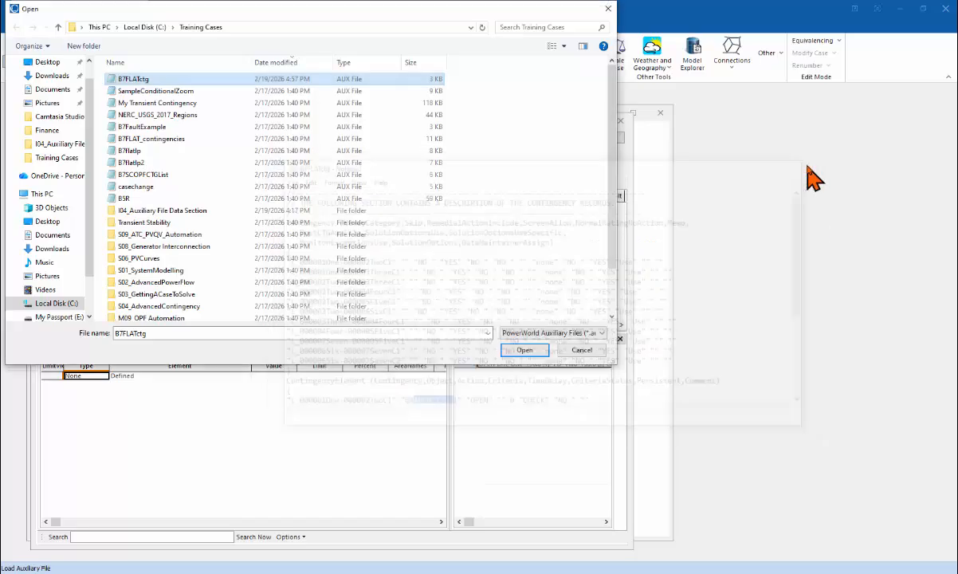
pyautogui.click(584, 351)
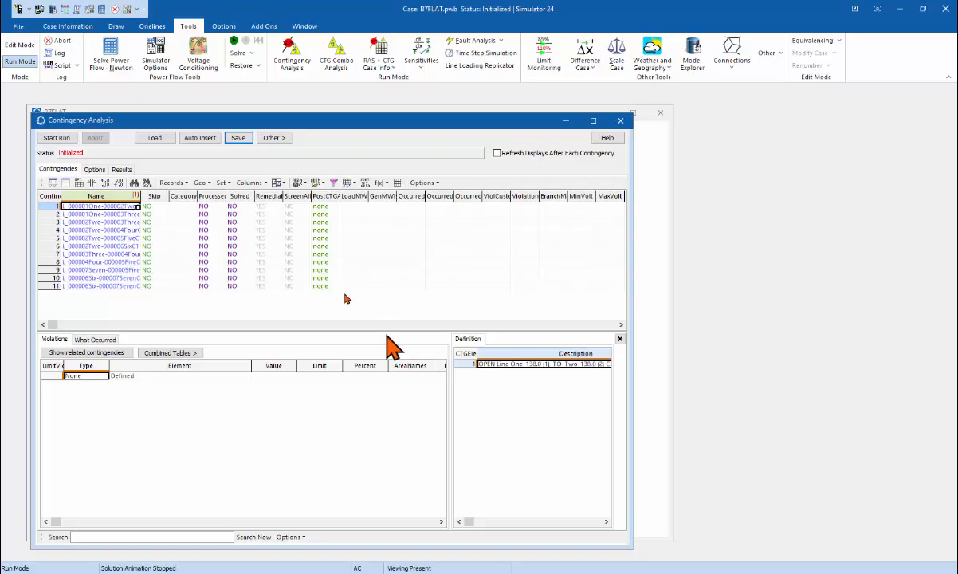
# Save the contingencies over the existing B7FLATctg file with Replace SUBDATA with DATA turned off.
pyautogui.click(239, 138)
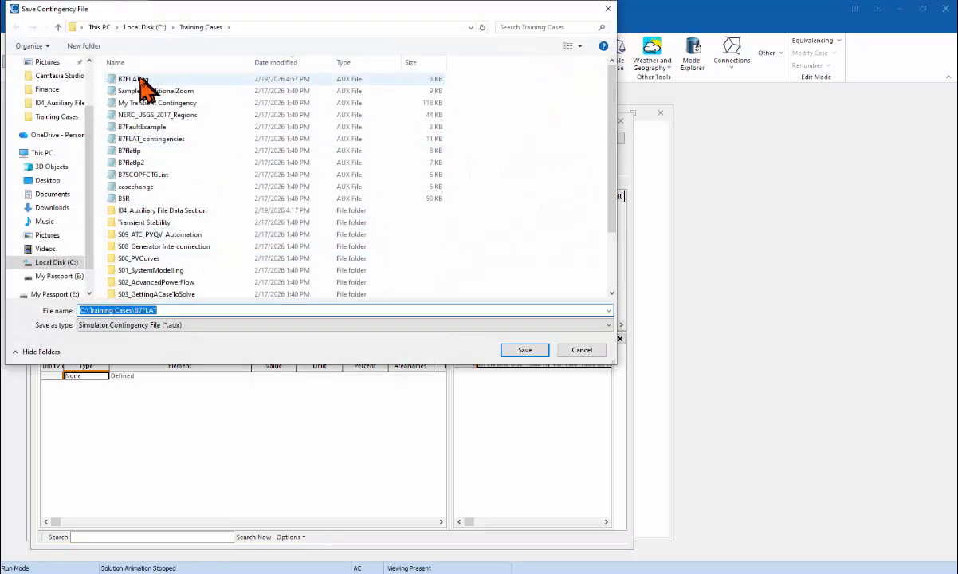
pyautogui.click(140, 80)
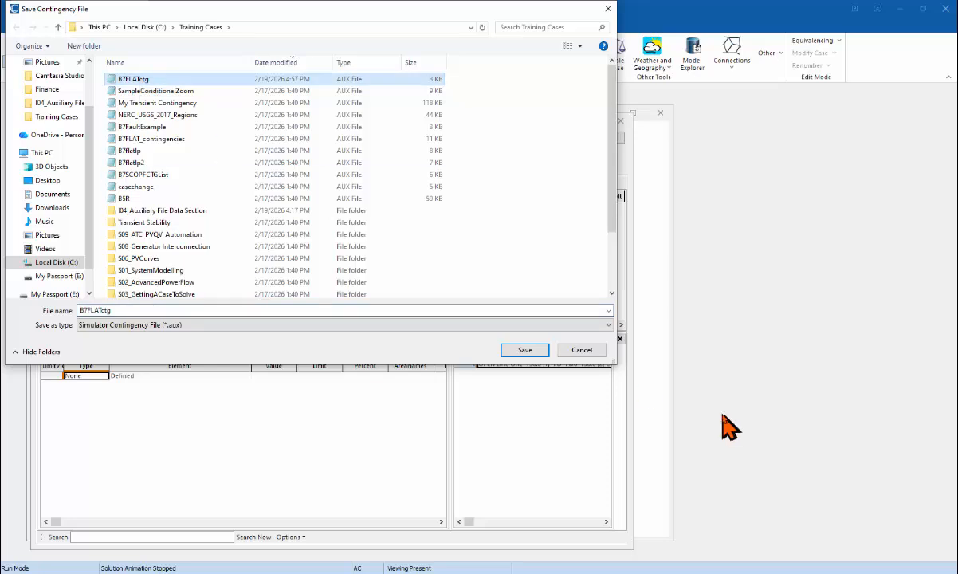
pyautogui.click(543, 351)
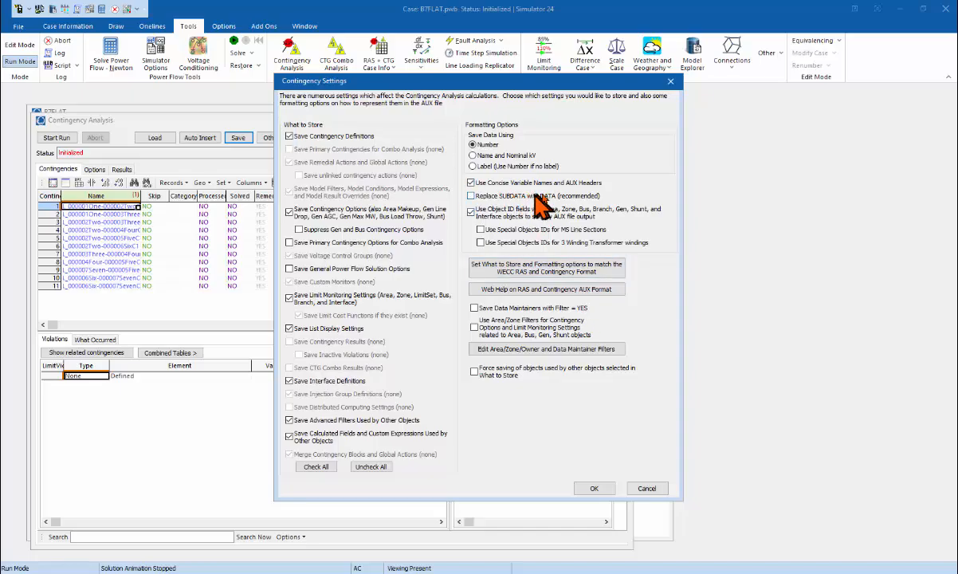
pyautogui.click(596, 487)
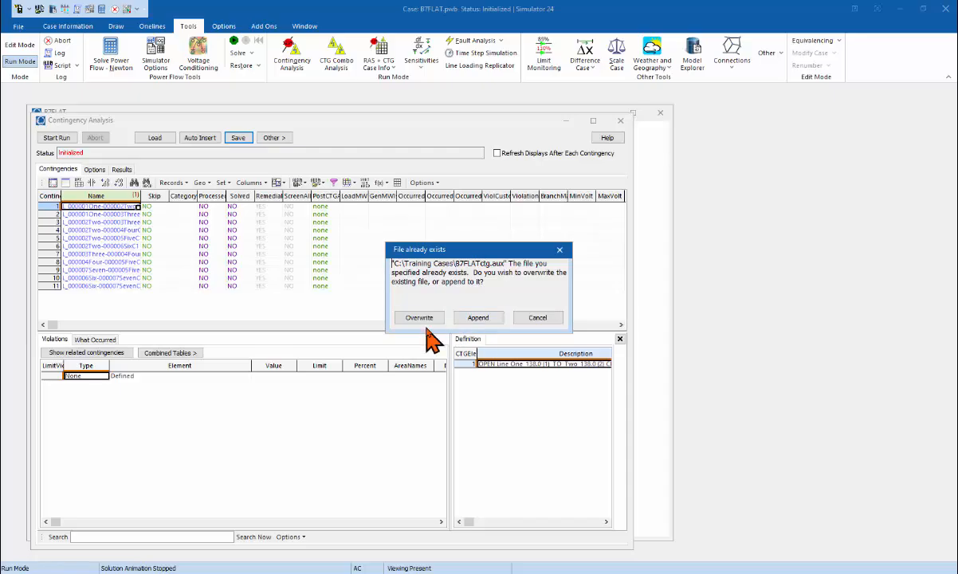
pyautogui.click(420, 317)
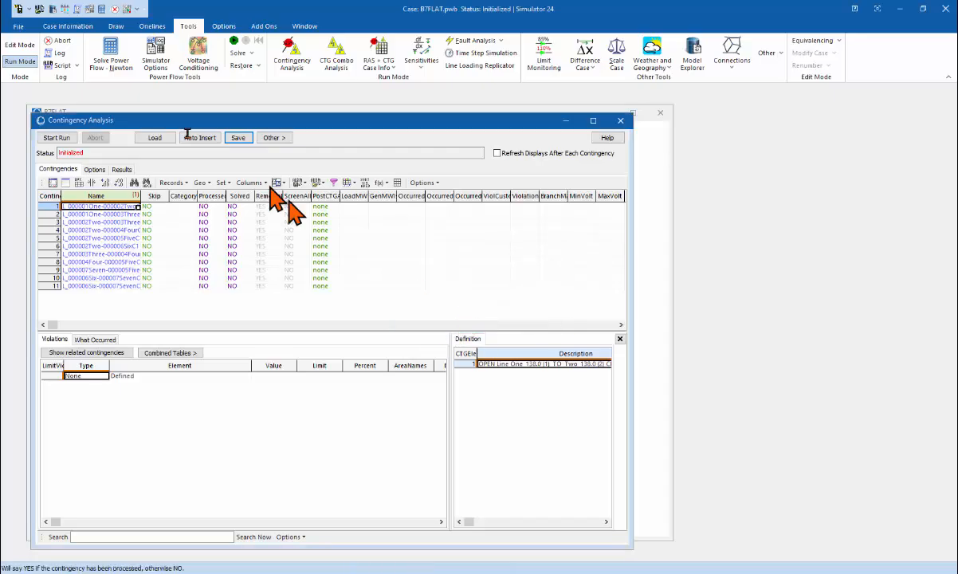
# Open the overwritten B7FLATctg auxiliary file in Notepad to view its SUBDATA format.
pyautogui.click(39, 10)
pyautogui.click(132, 80)
pyautogui.rightClick(137, 83)
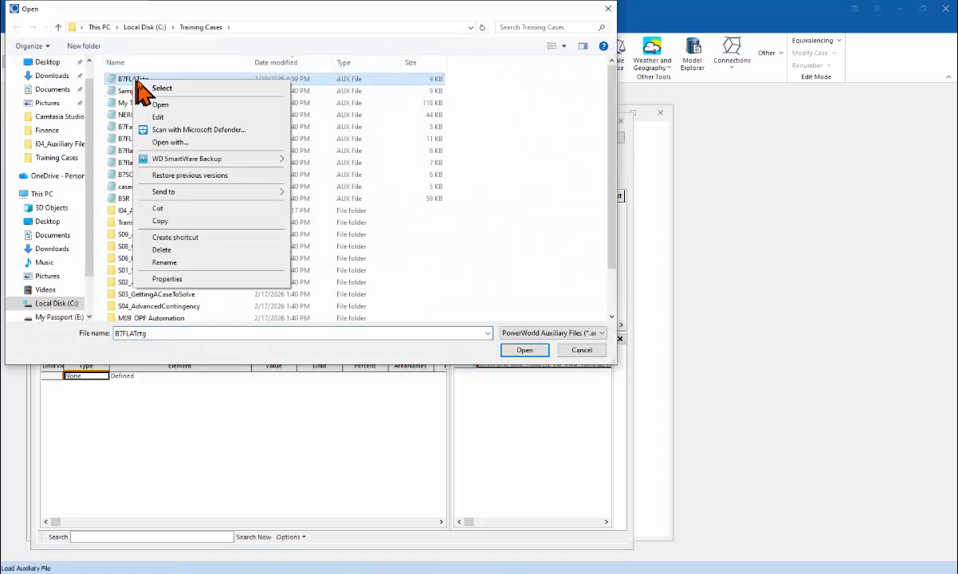
pyautogui.click(163, 117)
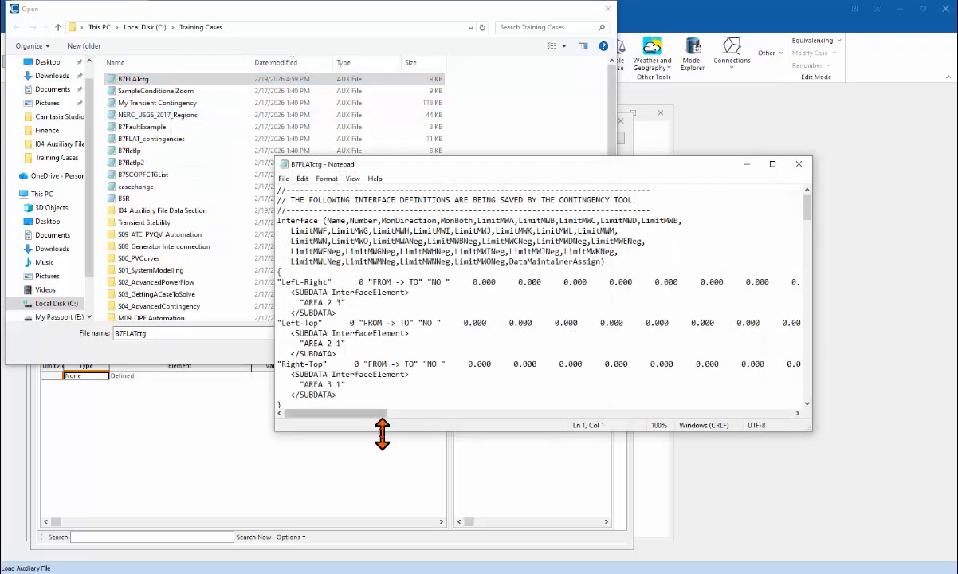
# Examine the Contingency section of B7FLATctg, comparing the first contingency record with its CTGElement SUBDATA block.
pyautogui.moveTo(384, 435); pyautogui.dragTo(402, 508)
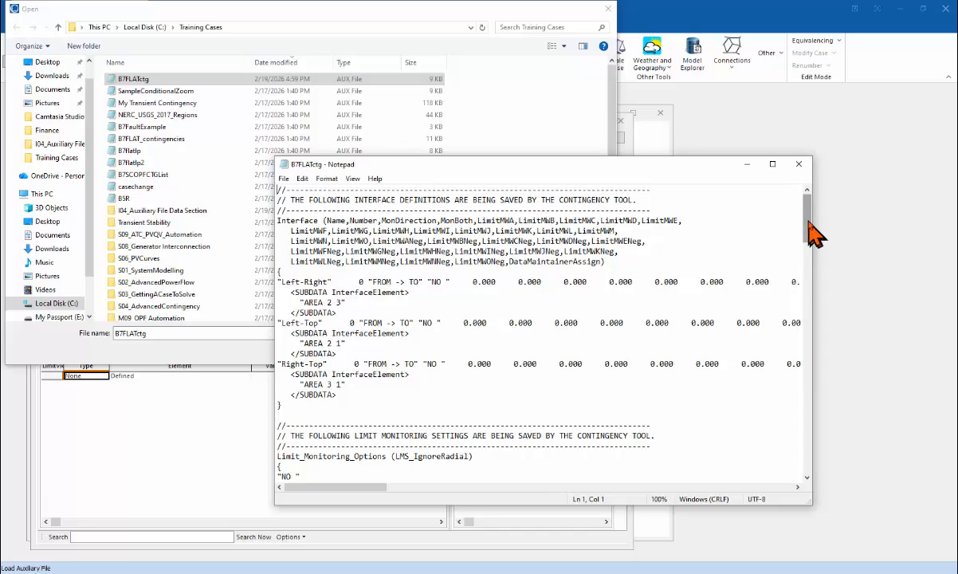
pyautogui.moveTo(809, 225); pyautogui.dragTo(819, 425)
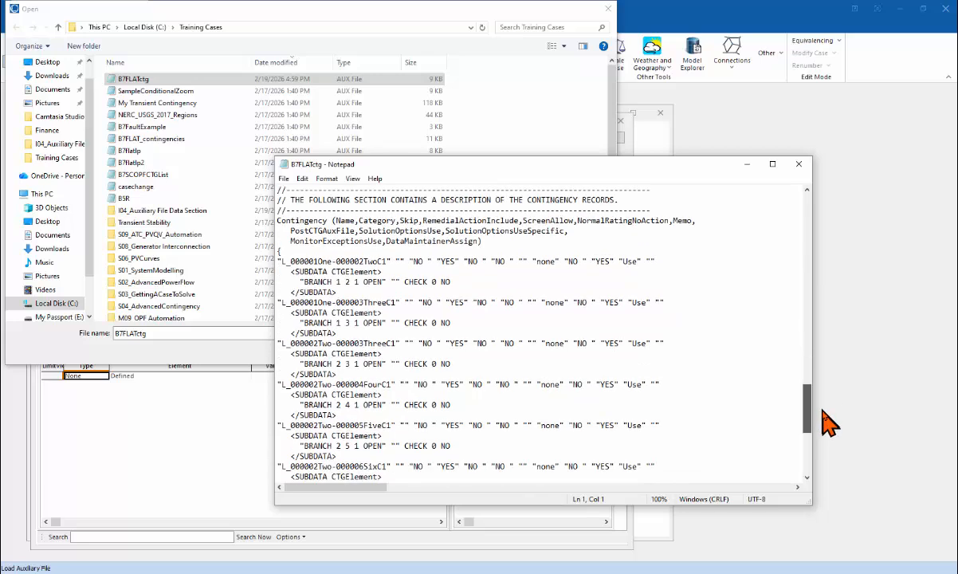
pyautogui.doubleClick(303, 220)
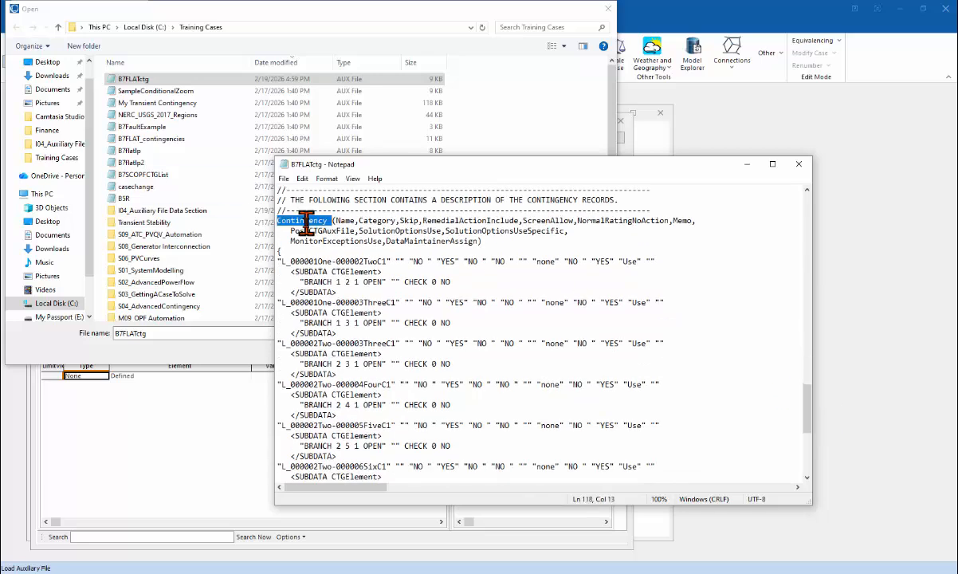
pyautogui.click(349, 221)
pyautogui.moveTo(284, 262); pyautogui.dragTo(662, 260)
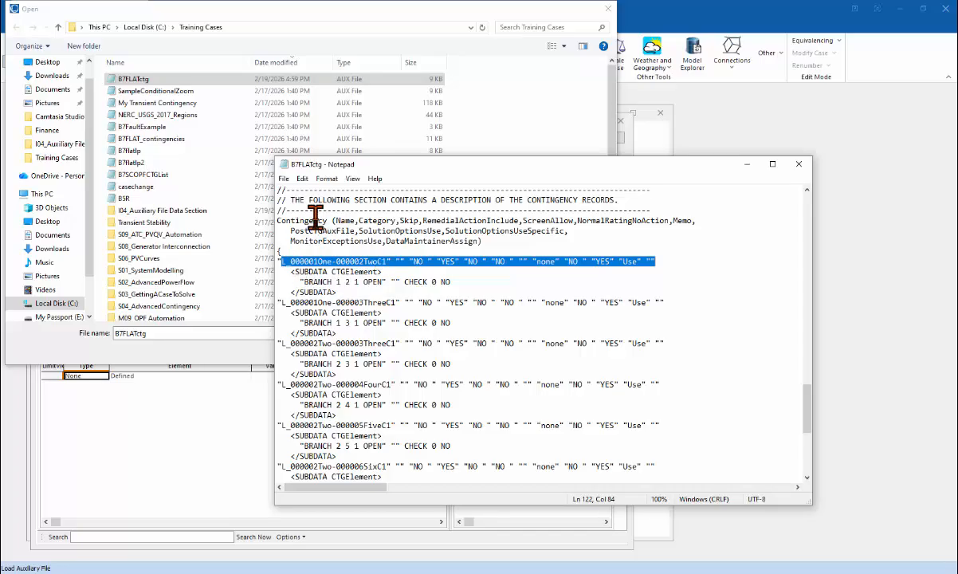
pyautogui.click(309, 282)
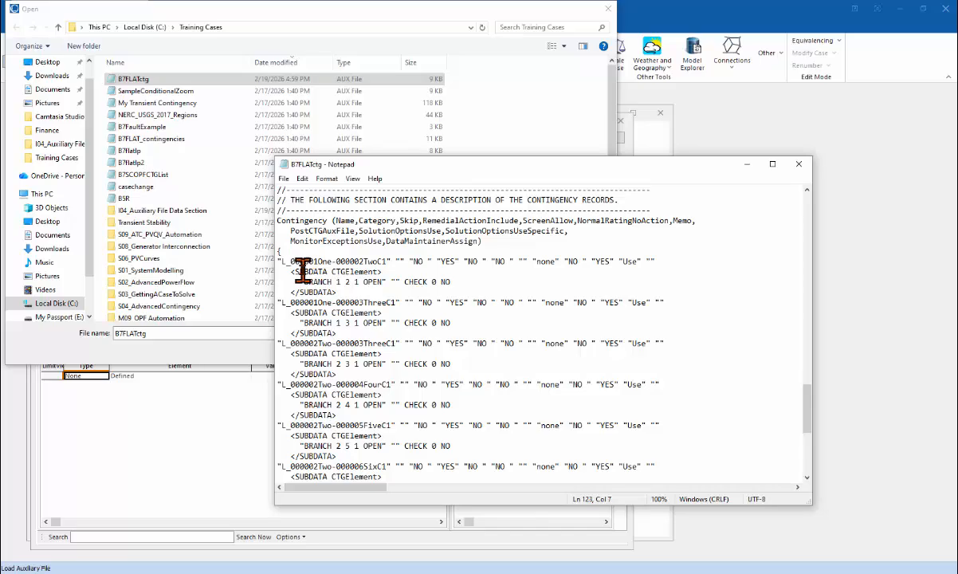
pyautogui.click(344, 282)
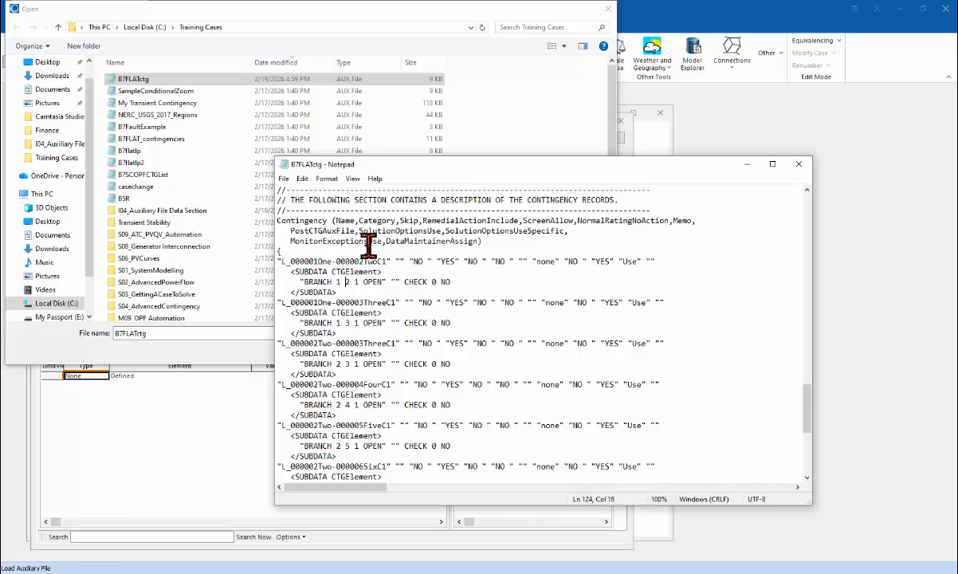
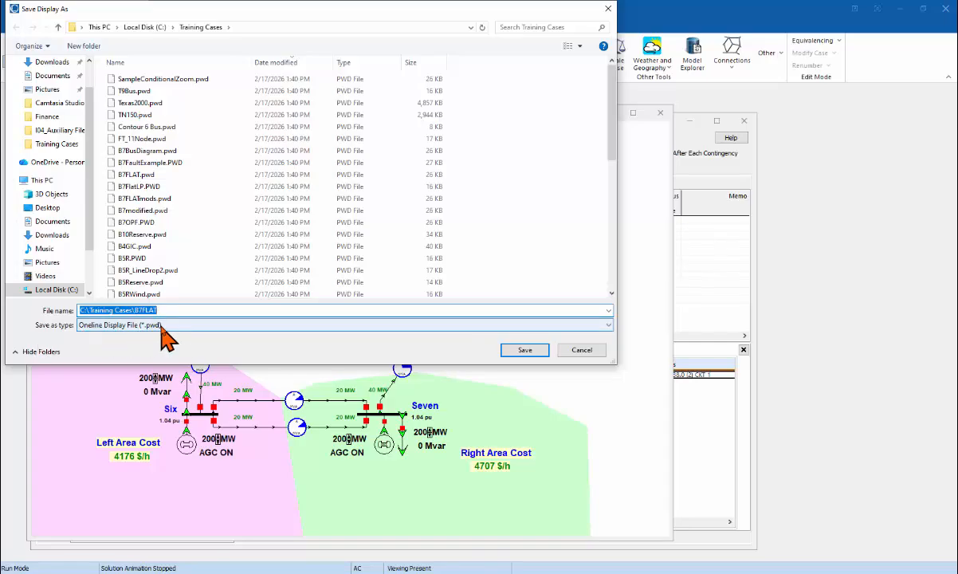
# Save the oneline as a Display Auxiliary File (*.axd) named B7FLAT in Training Cases, using Primary (Number) key identifiers.
pyautogui.click(162, 327)
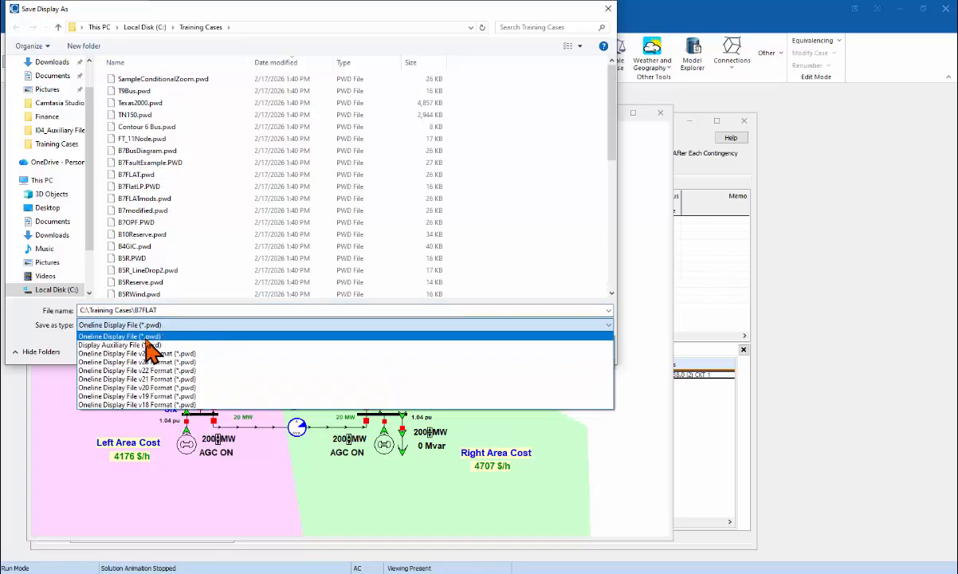
pyautogui.click(133, 346)
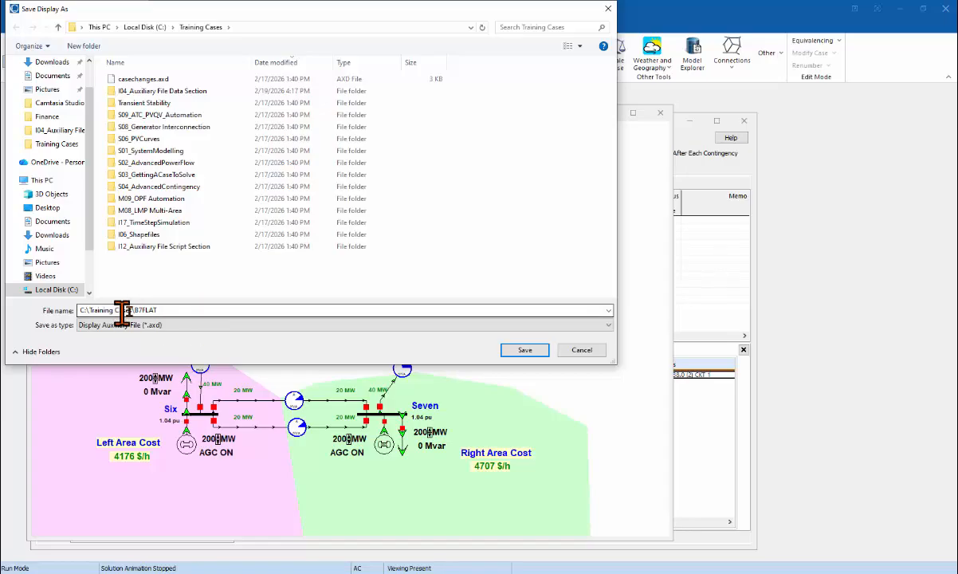
pyautogui.click(206, 311)
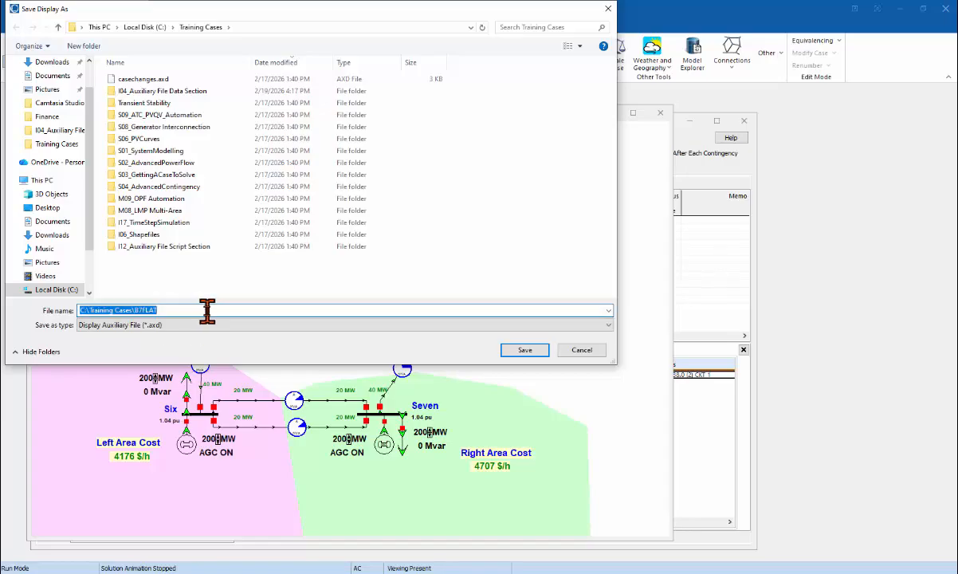
pyautogui.click(206, 311)
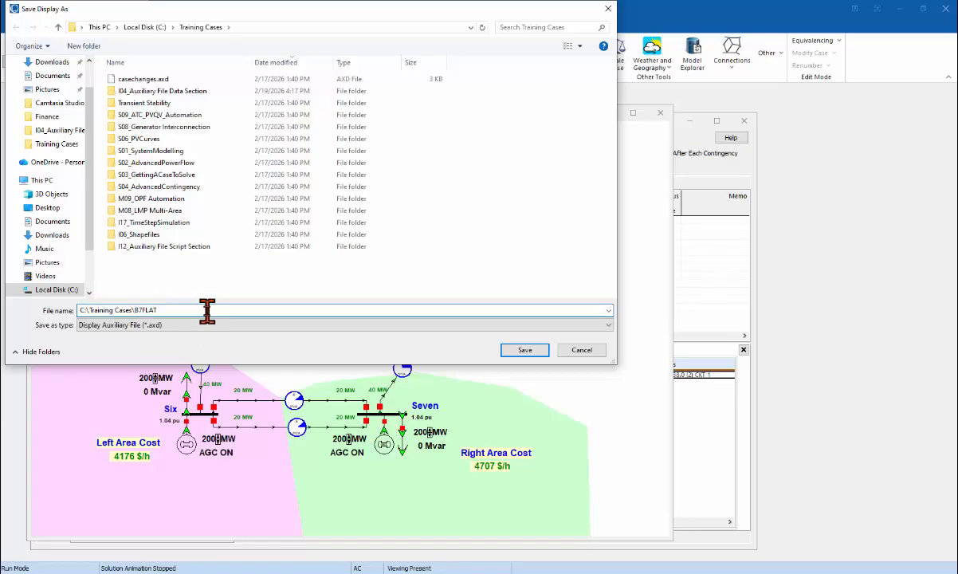
pyautogui.click(517, 351)
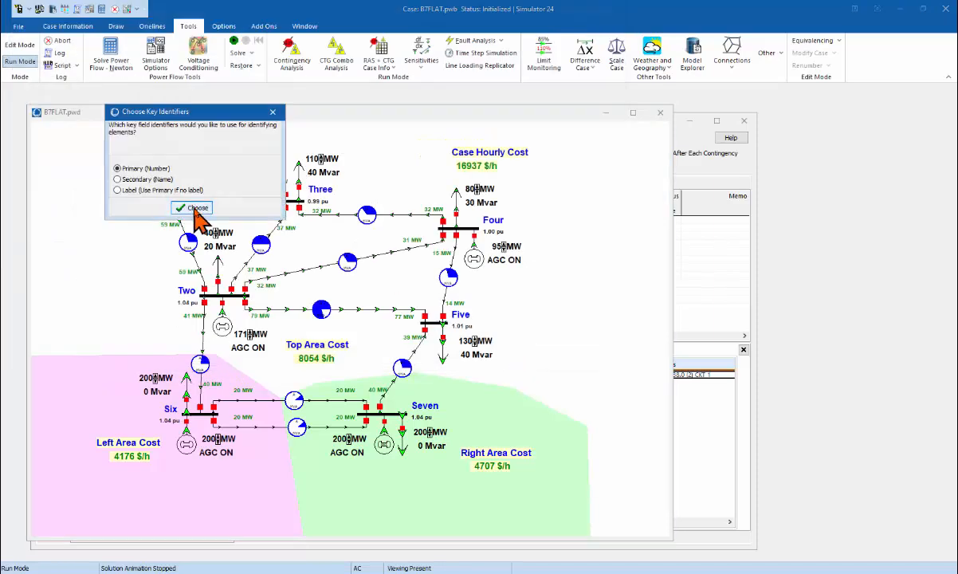
pyautogui.click(192, 209)
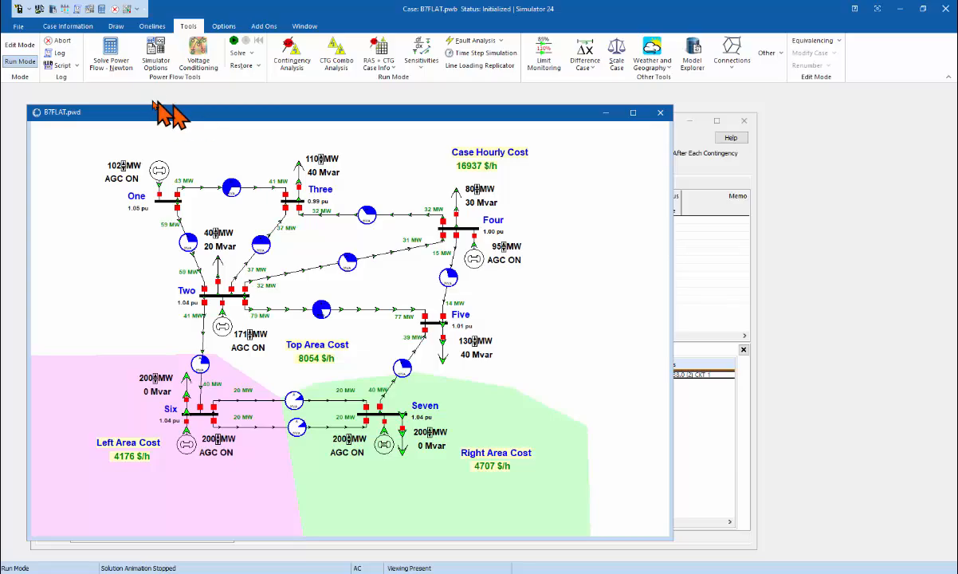
# Open B7FLAT.axd in Notepad from the oneline's Load Display Auxiliary File browser, keeping Notepad as the default app for .axd files.
pyautogui.rightClick(561, 278)
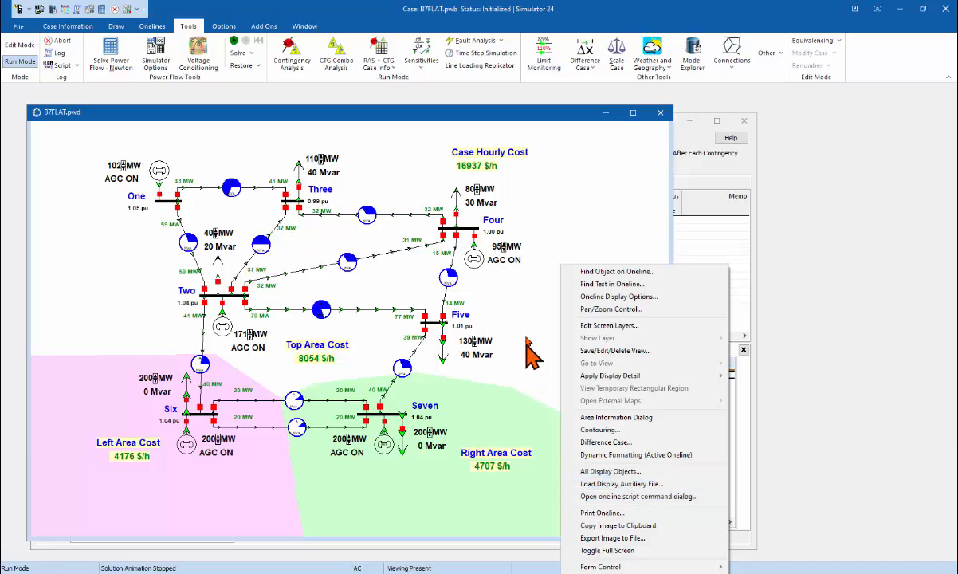
pyautogui.click(626, 485)
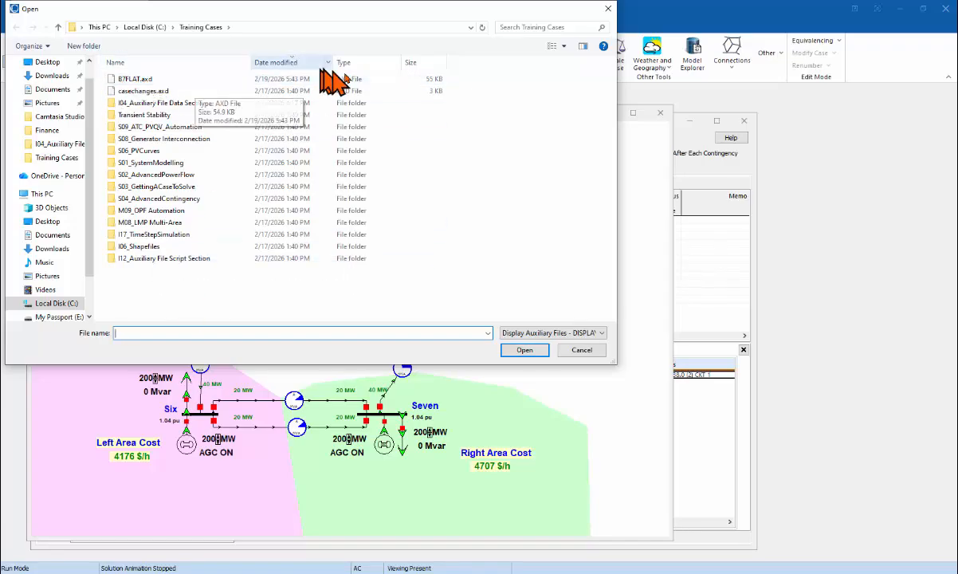
pyautogui.click(125, 80)
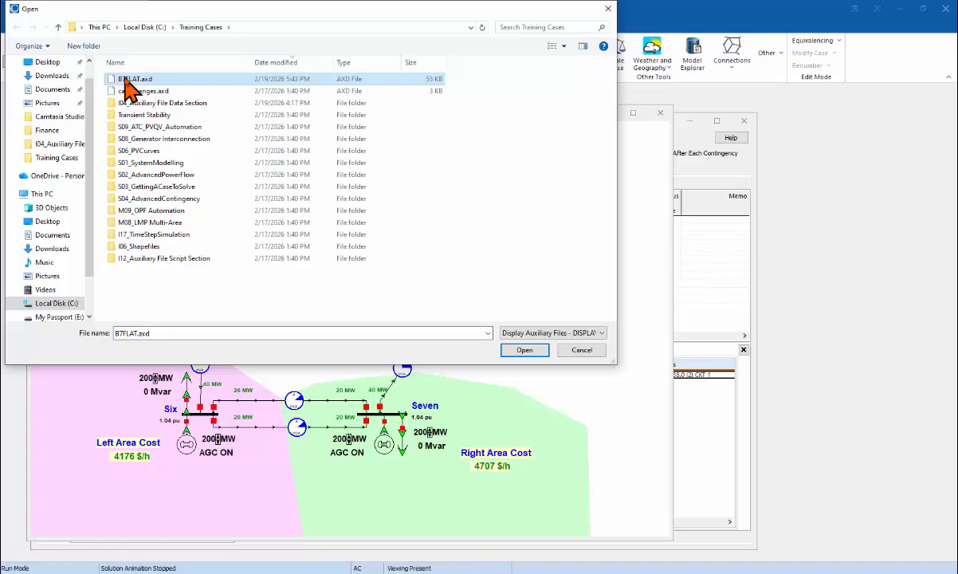
pyautogui.rightClick(127, 86)
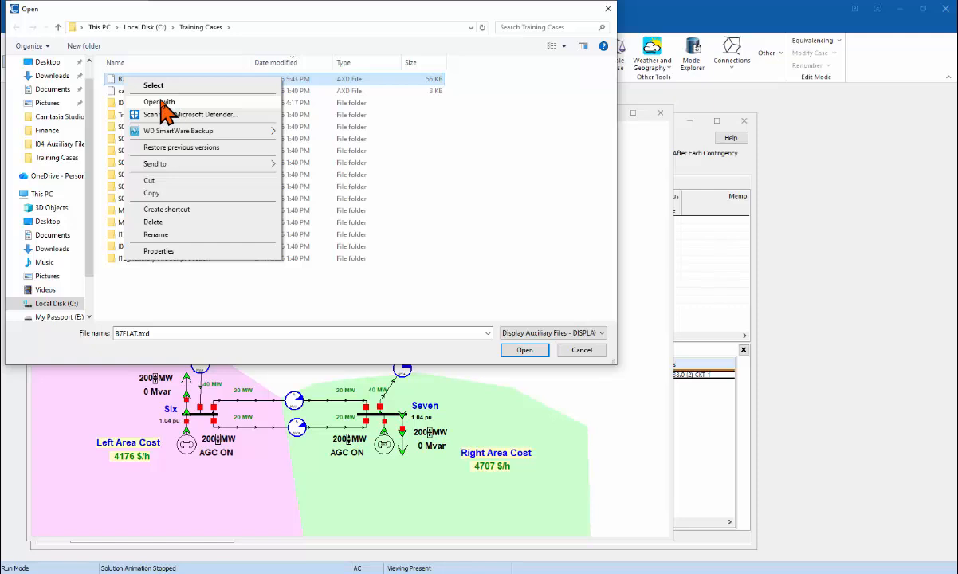
pyautogui.click(161, 102)
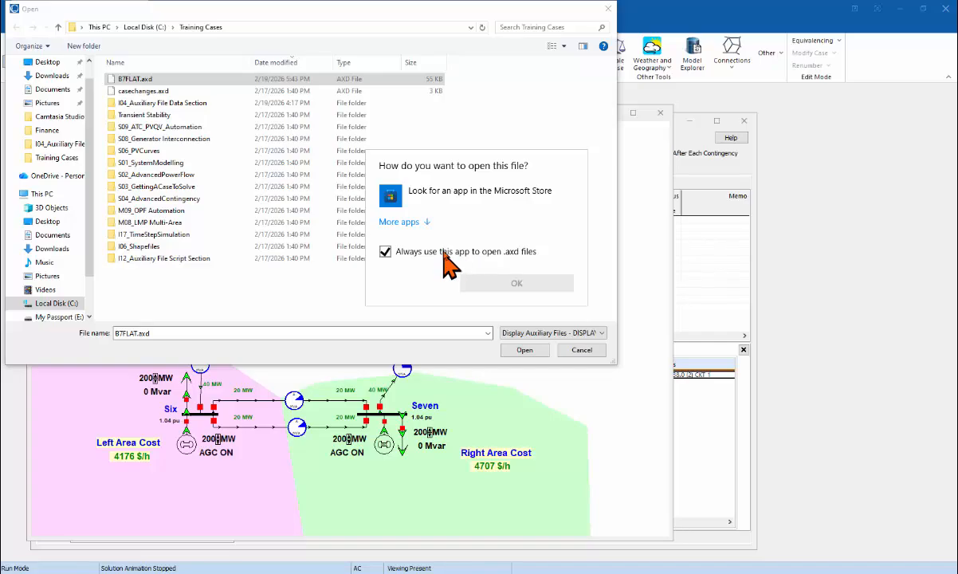
pyautogui.click(423, 223)
pyautogui.click(433, 251)
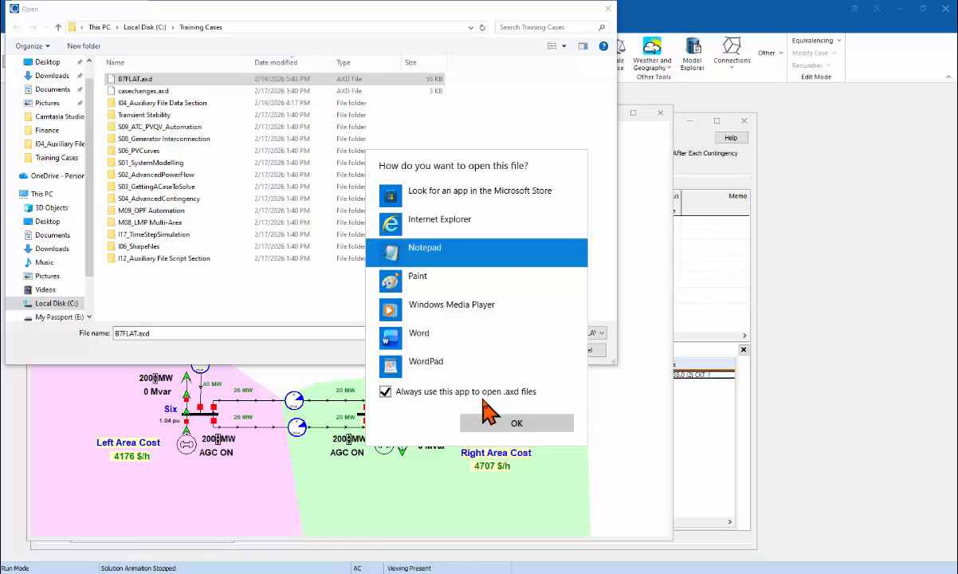
pyautogui.click(523, 426)
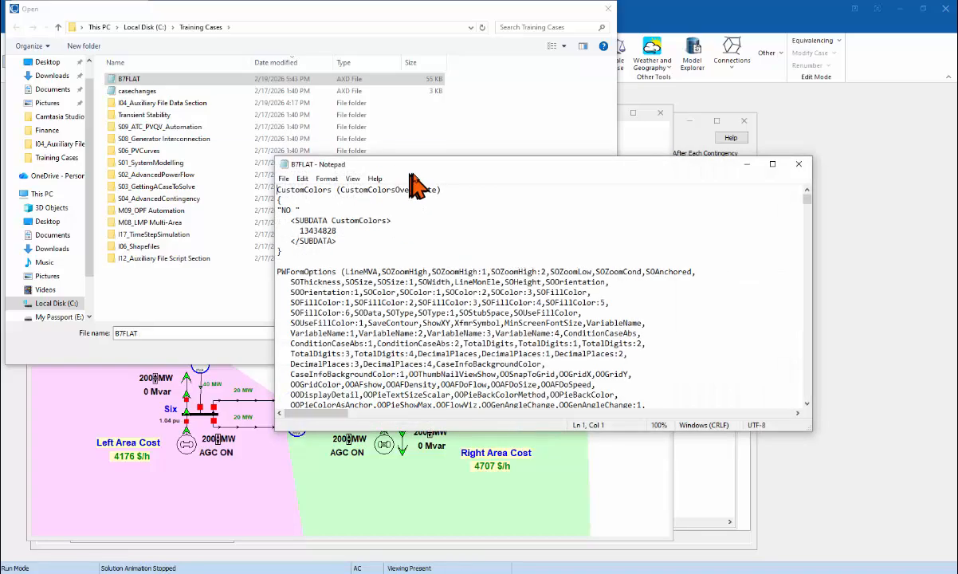
# Examine the B7FLAT display auxiliary text from CustomColors to the final View section, and close it without loading the file.
pyautogui.moveTo(441, 169); pyautogui.dragTo(397, 153)
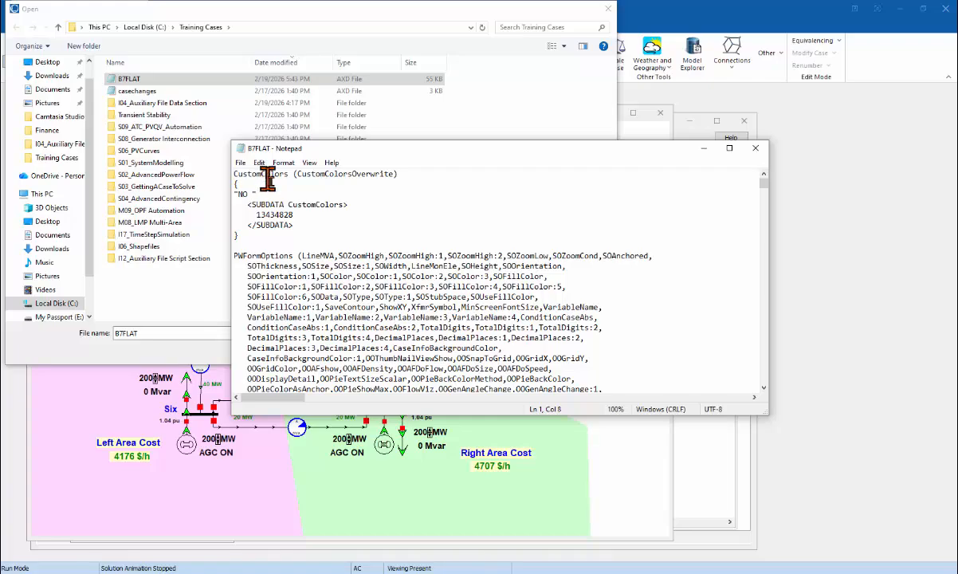
pyautogui.doubleClick(258, 173)
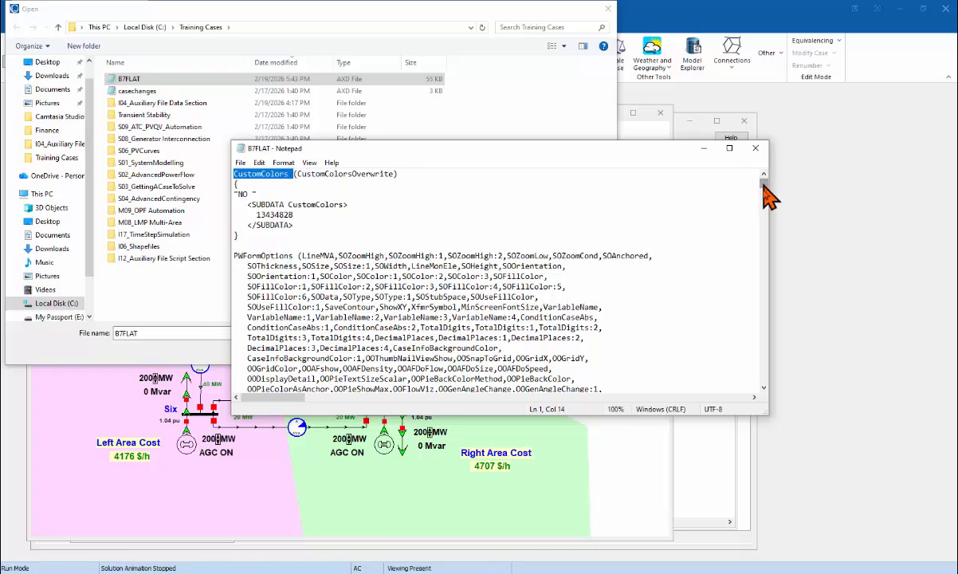
pyautogui.moveTo(767, 196); pyautogui.dragTo(767, 211)
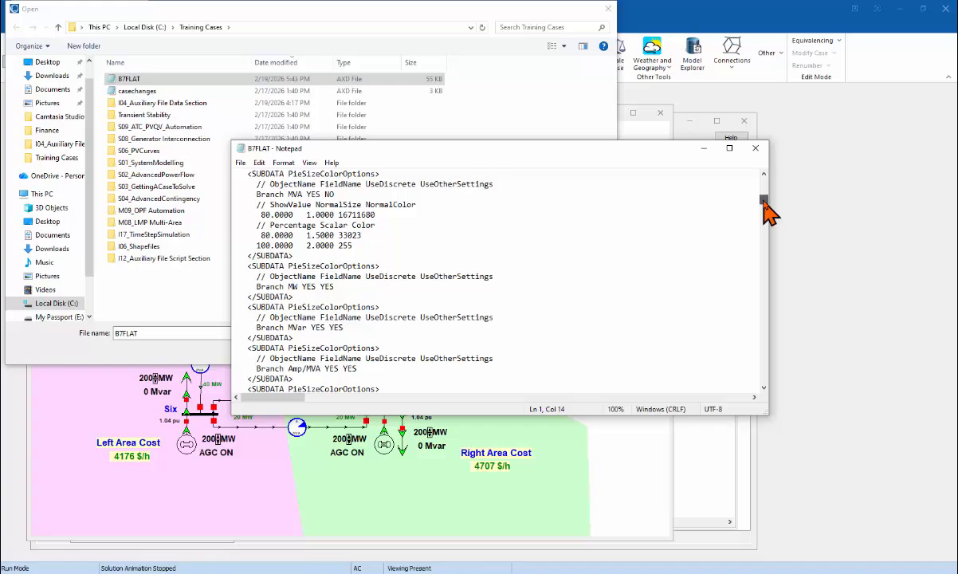
pyautogui.moveTo(765, 201); pyautogui.dragTo(764, 145)
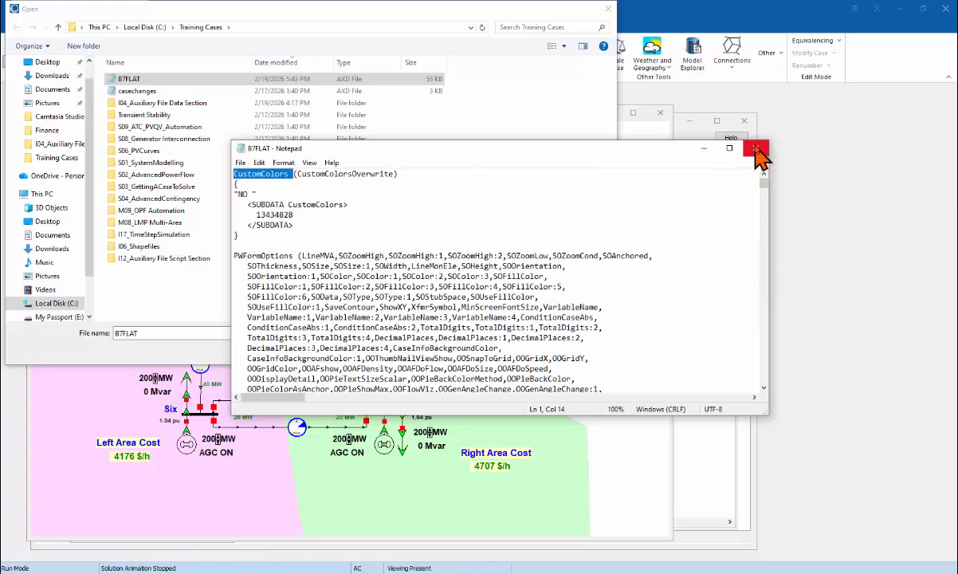
pyautogui.moveTo(765, 188); pyautogui.dragTo(766, 384)
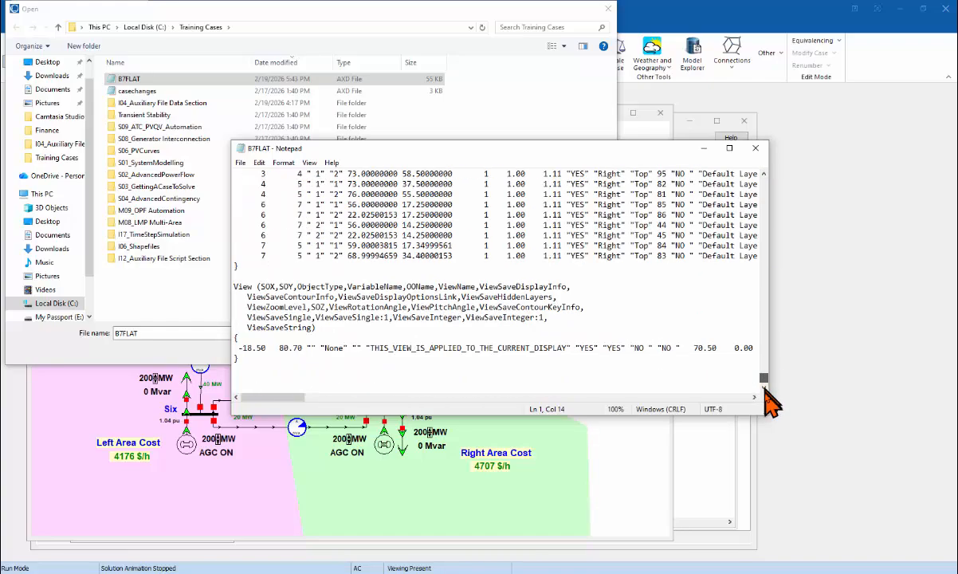
pyautogui.click(755, 148)
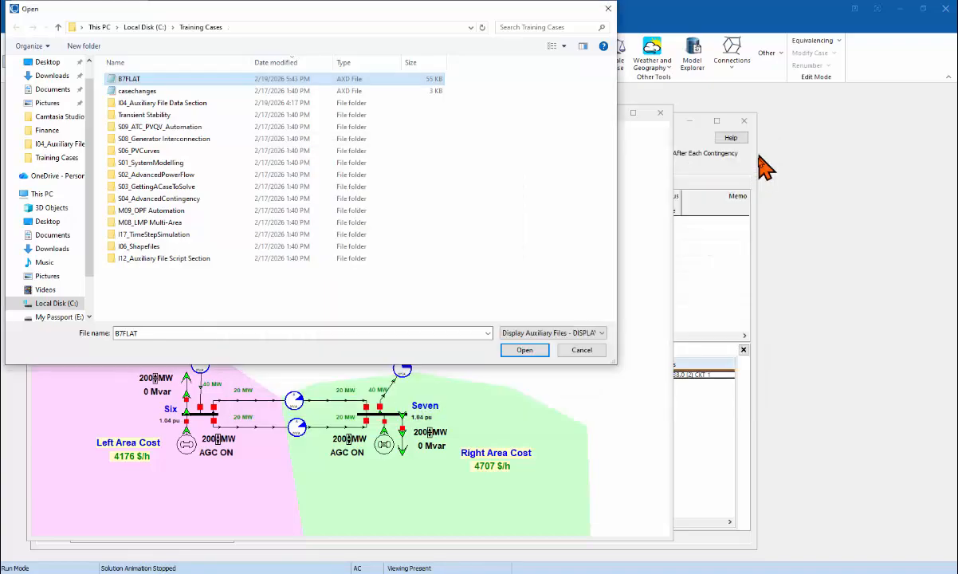
pyautogui.click(596, 353)
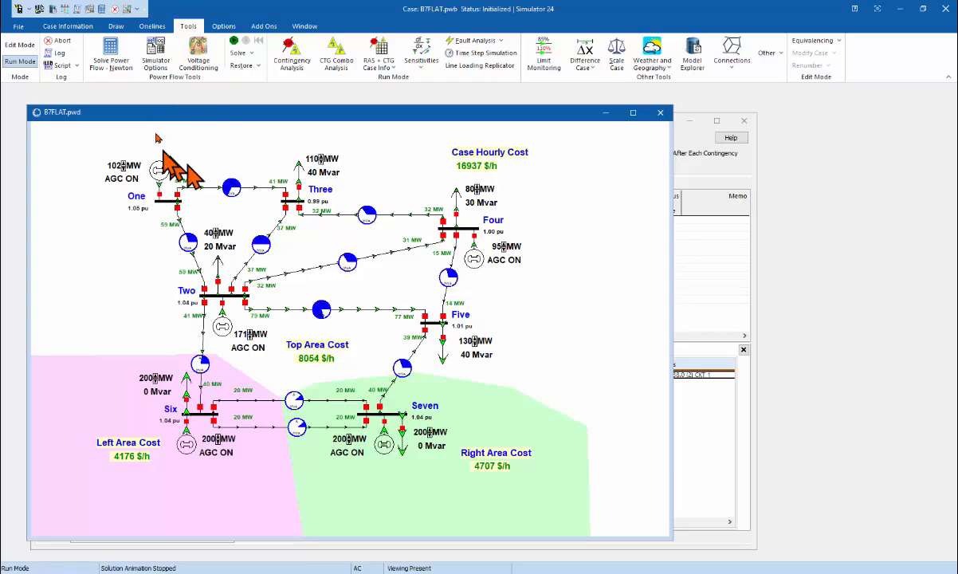
# List all display objects of the B7FLAT oneline in the Display Explorer and widen its window to show more columns.
pyautogui.click(159, 26)
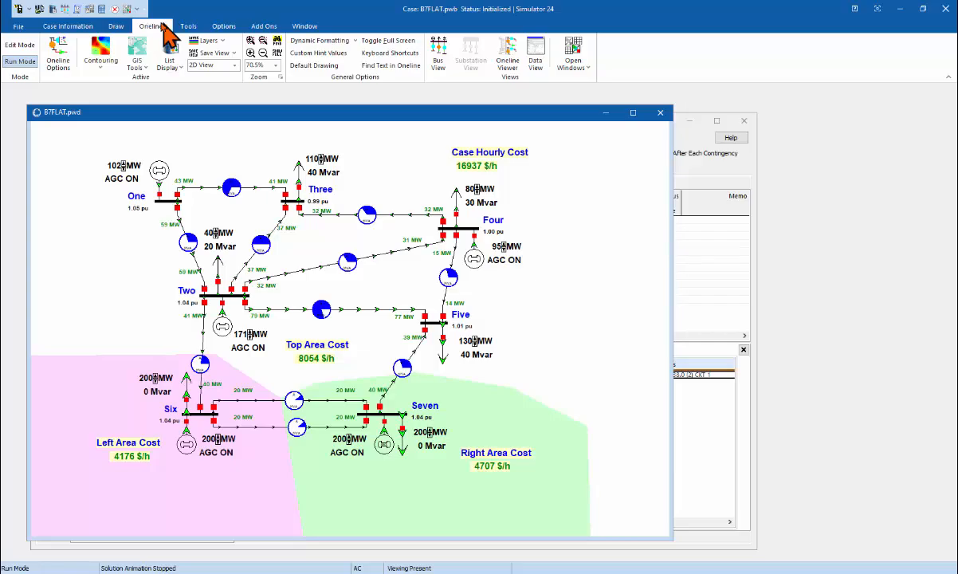
pyautogui.click(171, 69)
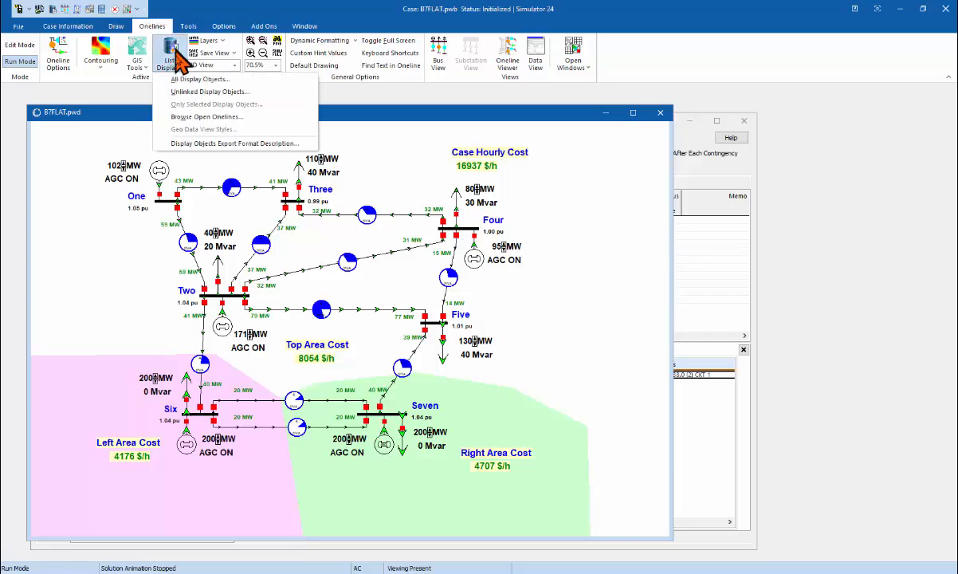
pyautogui.click(227, 80)
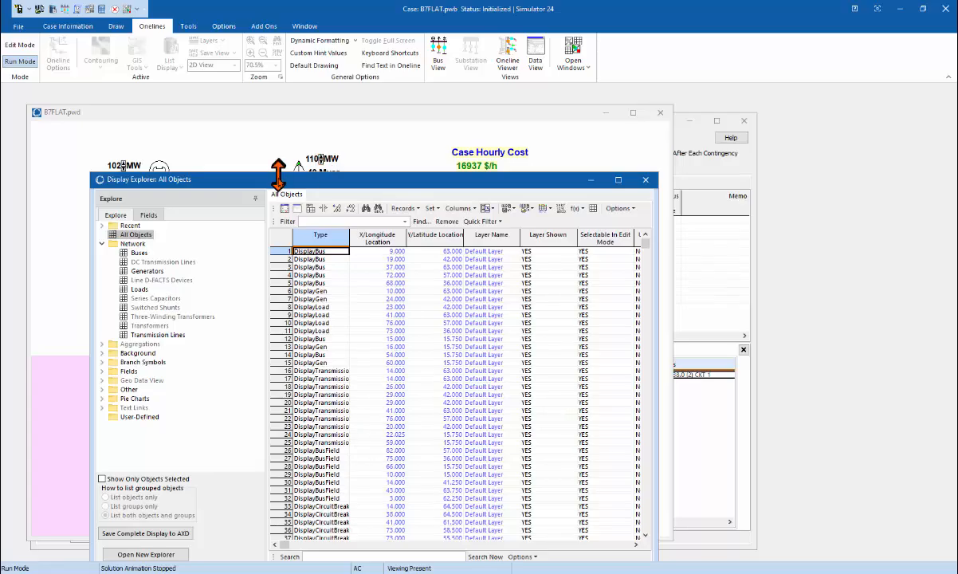
pyautogui.moveTo(278, 184); pyautogui.dragTo(275, 148)
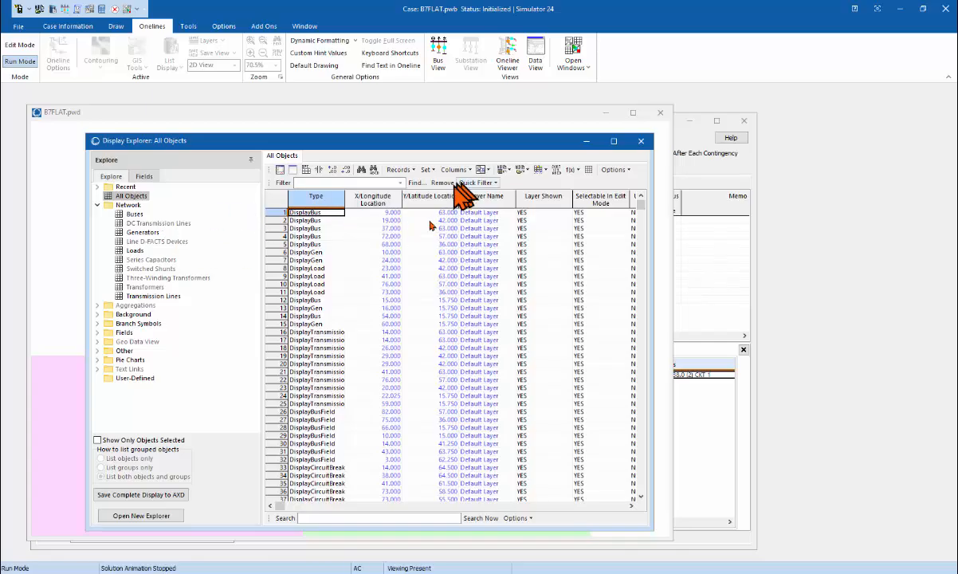
pyautogui.moveTo(654, 256); pyautogui.dragTo(737, 256)
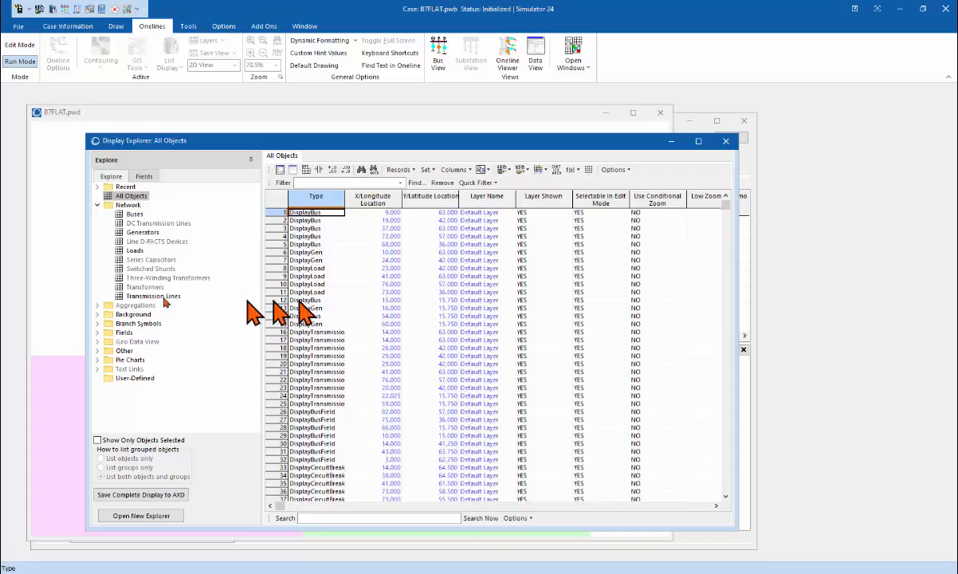
# Show the Buses display objects and examine their Number and Auxiliary ID key fields.
pyautogui.click(135, 214)
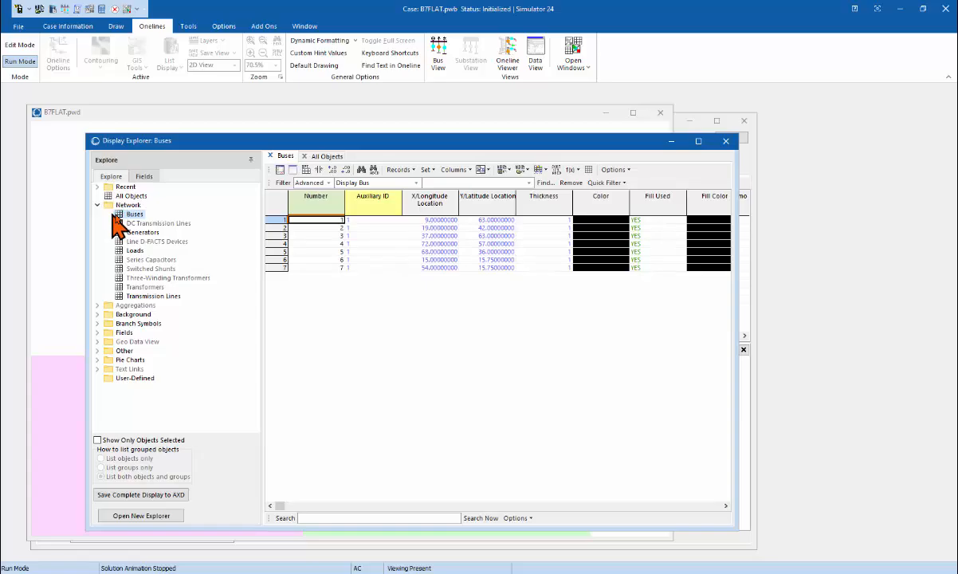
pyautogui.click(382, 229)
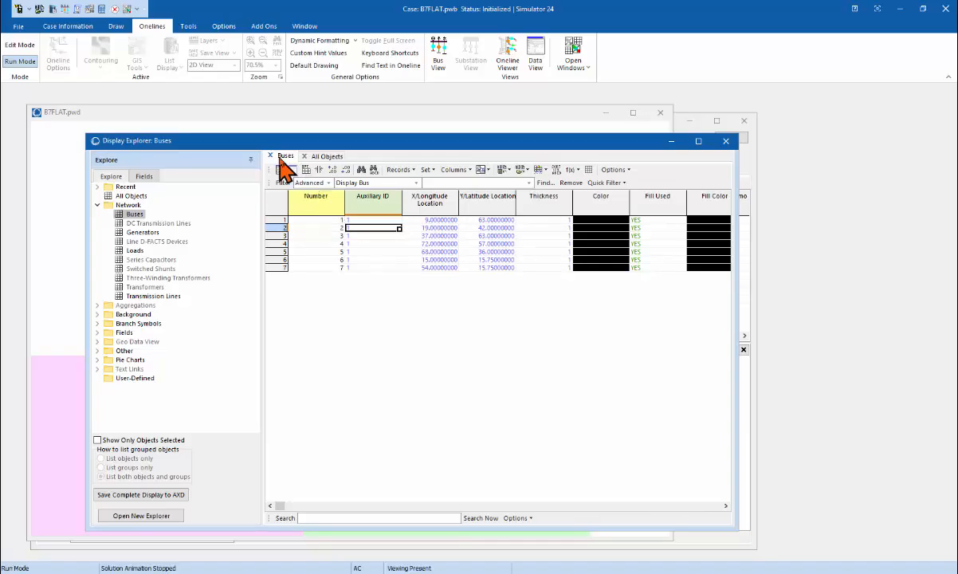
pyautogui.click(317, 221)
pyautogui.click(378, 226)
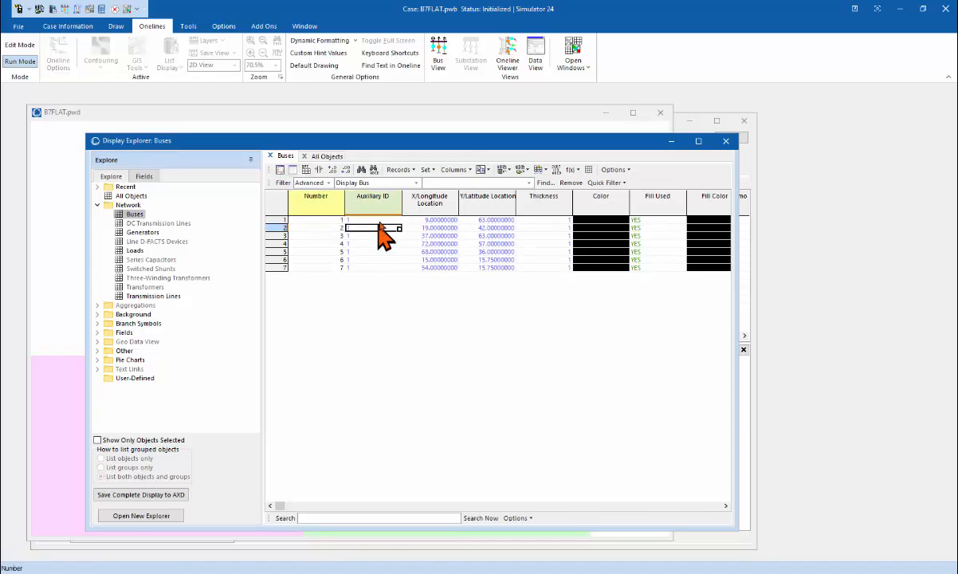
# Enlarge the Buses display object list and examine its Auxiliary ID and X/Y location fields.
pyautogui.click(422, 228)
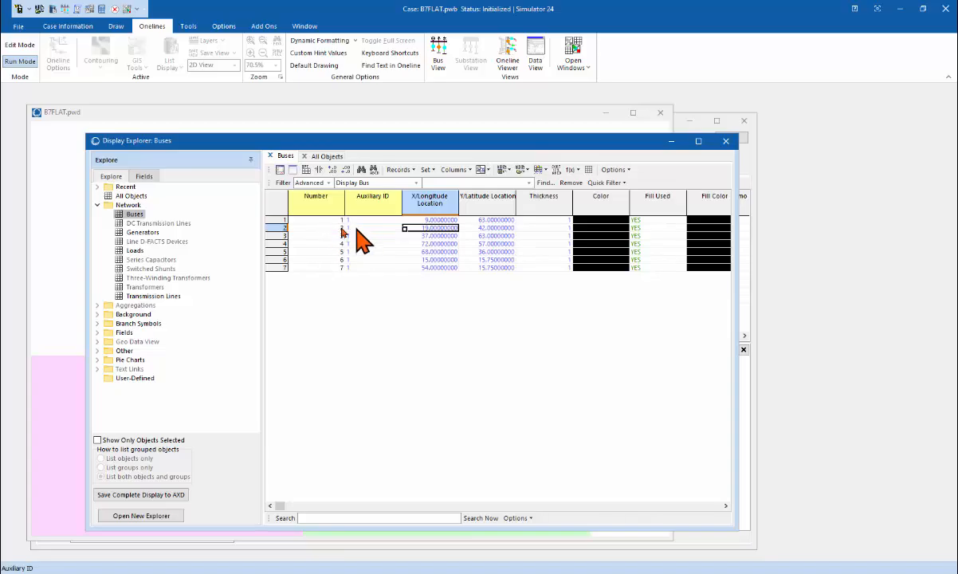
pyautogui.press('Left')
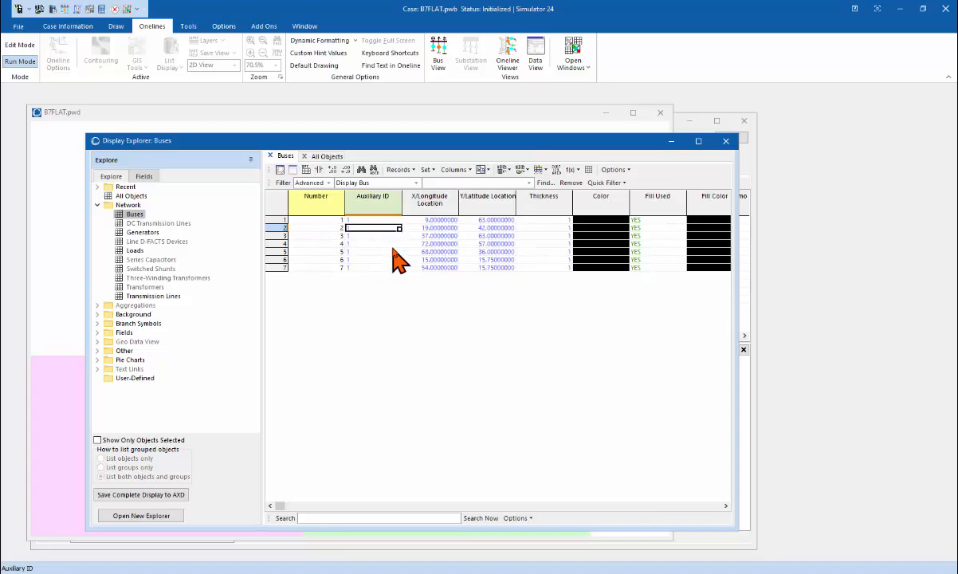
pyautogui.scroll(5, 398, 261)
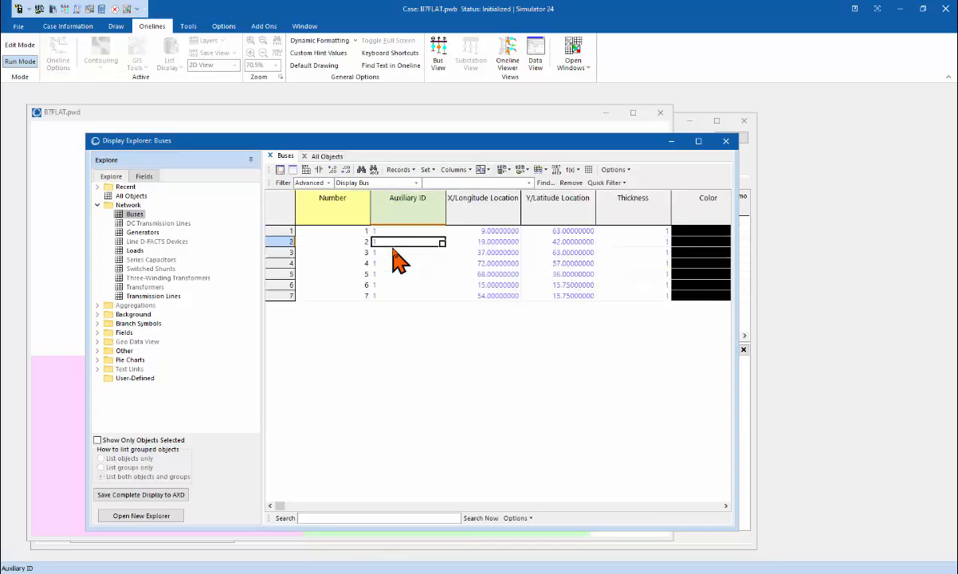
pyautogui.press('Right')
pyautogui.press('Right')
pyautogui.press('Right')
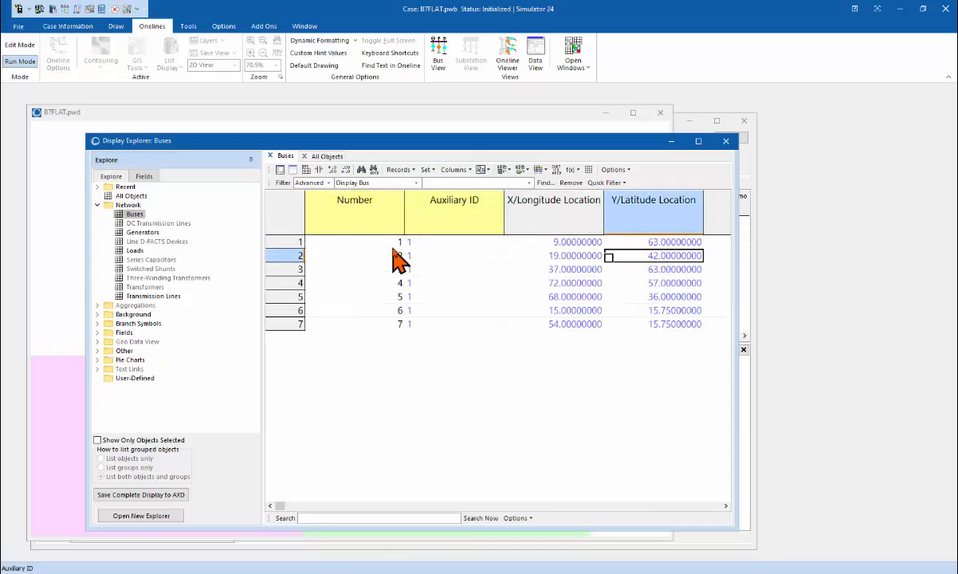
pyautogui.press('Left')
pyautogui.press('Left')
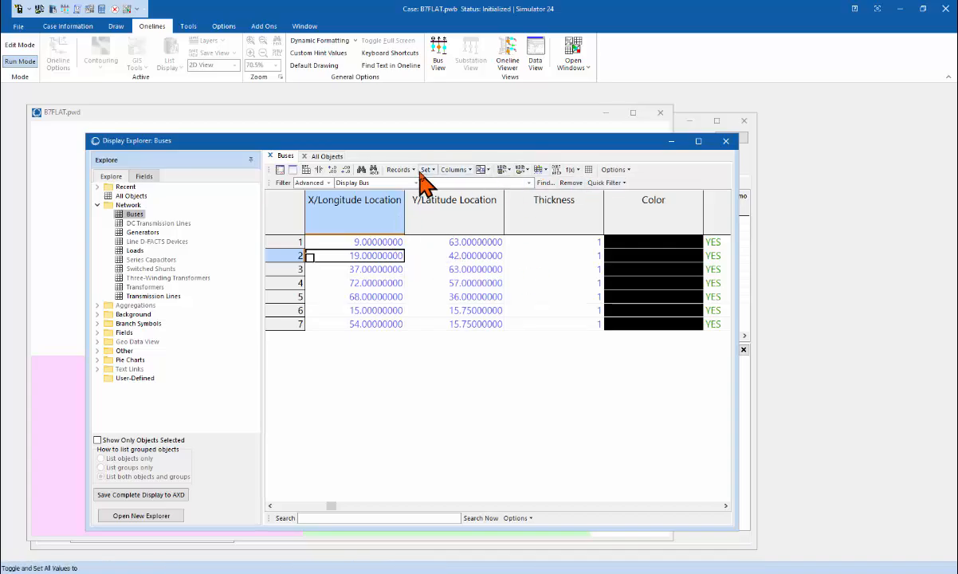
# Fit the Buses list columns to their contents and set the headings to Variable Names.
pyautogui.click(319, 170)
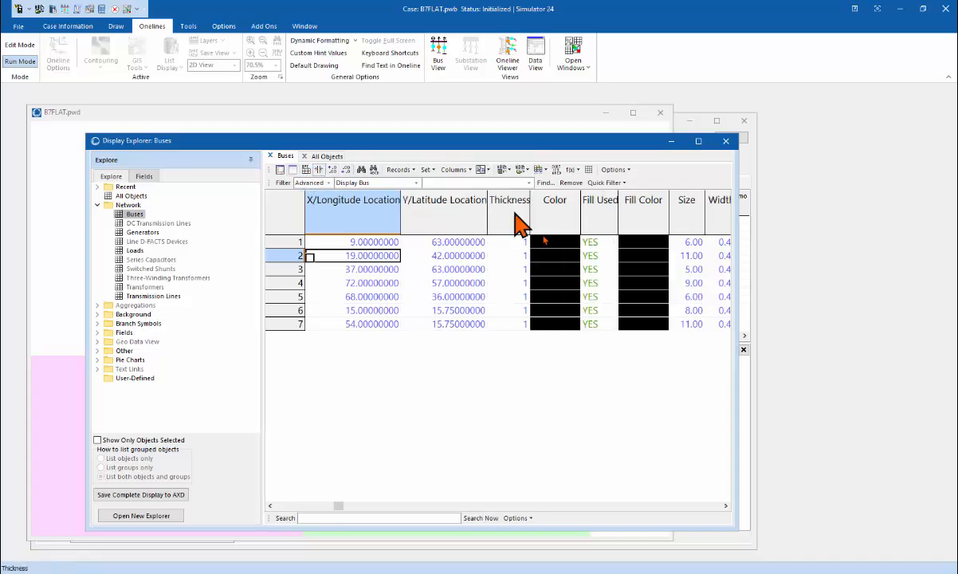
pyautogui.click(625, 171)
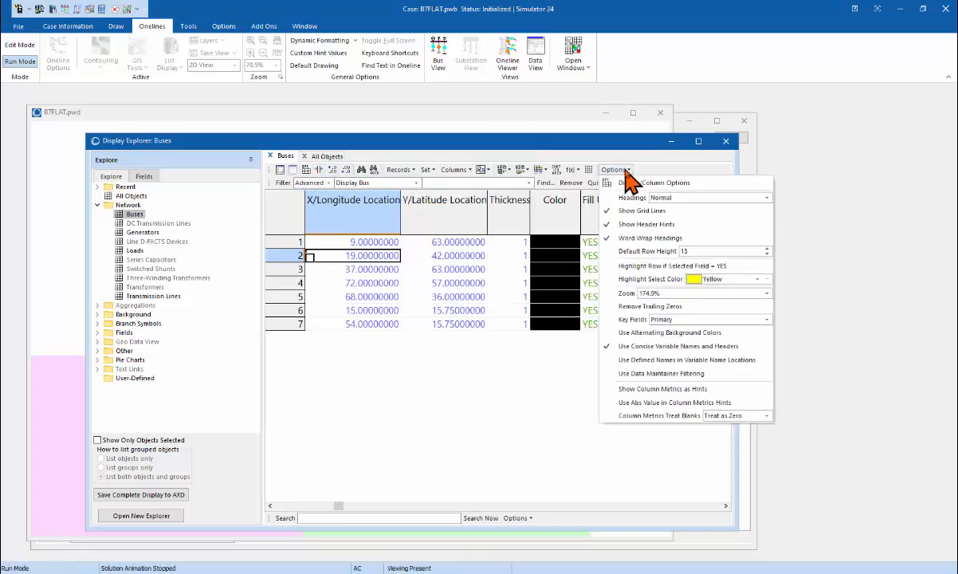
pyautogui.click(723, 198)
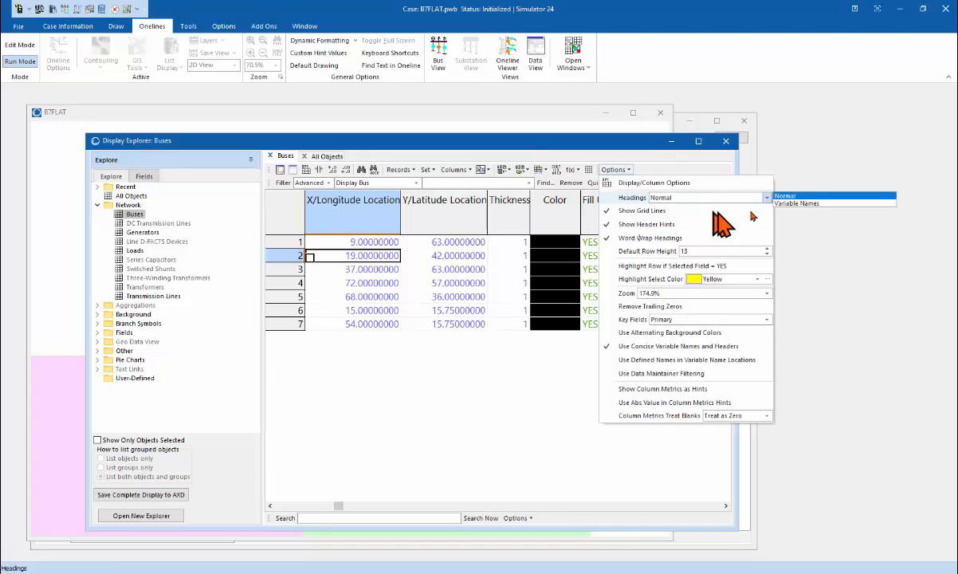
pyautogui.click(808, 205)
# Return to the first field of the Buses list and widen the DisplayBus and BusNum columns.
pyautogui.click(464, 258)
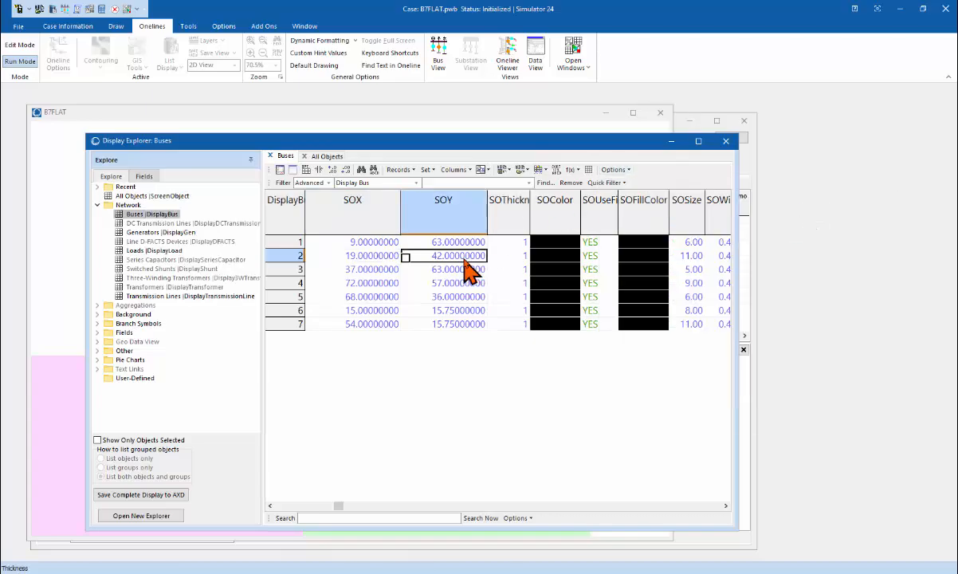
pyautogui.press('Home')
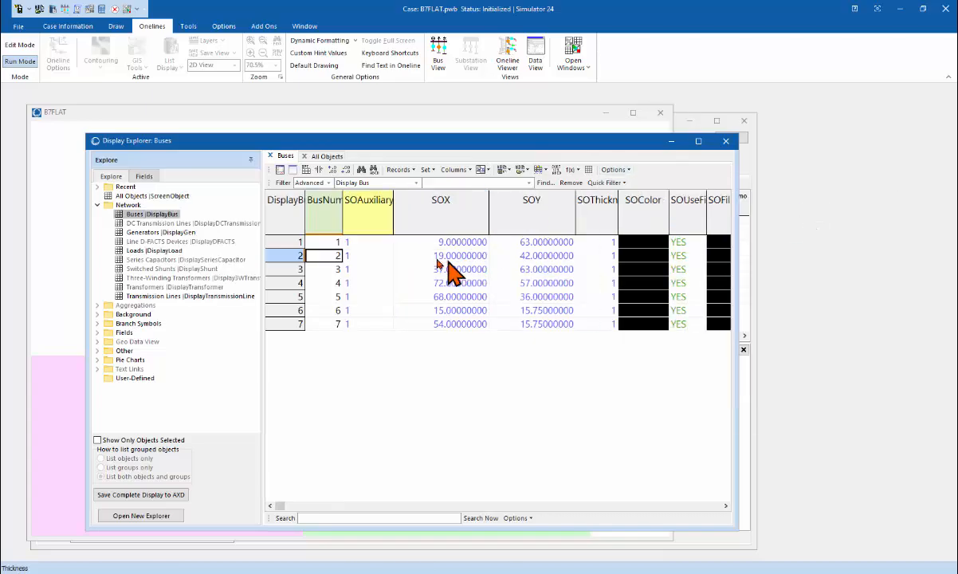
pyautogui.moveTo(310, 208)
pyautogui.mouseDown()
pyautogui.moveTo(348, 213)
pyautogui.moveTo(326, 214)
pyautogui.mouseUp()
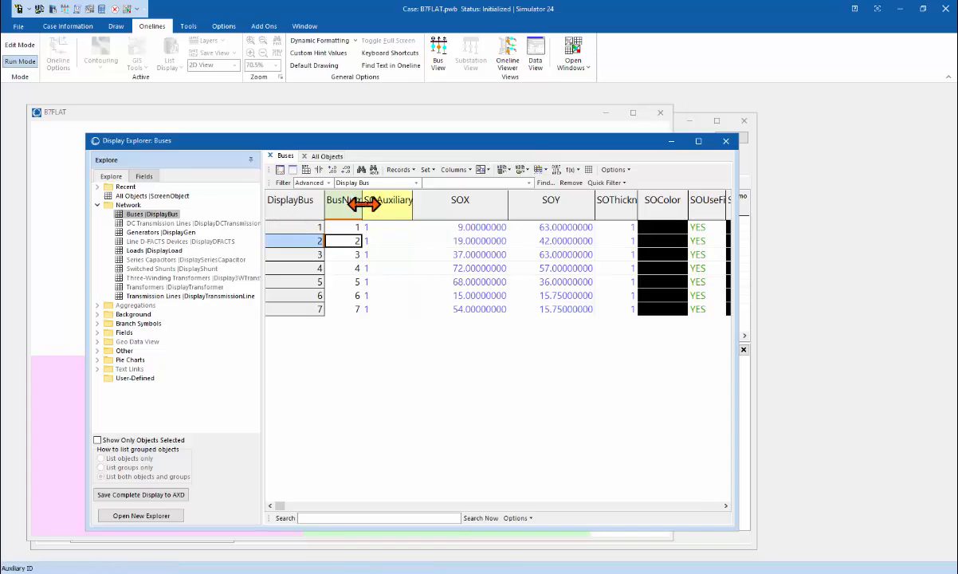
pyautogui.moveTo(363, 201); pyautogui.dragTo(372, 201)
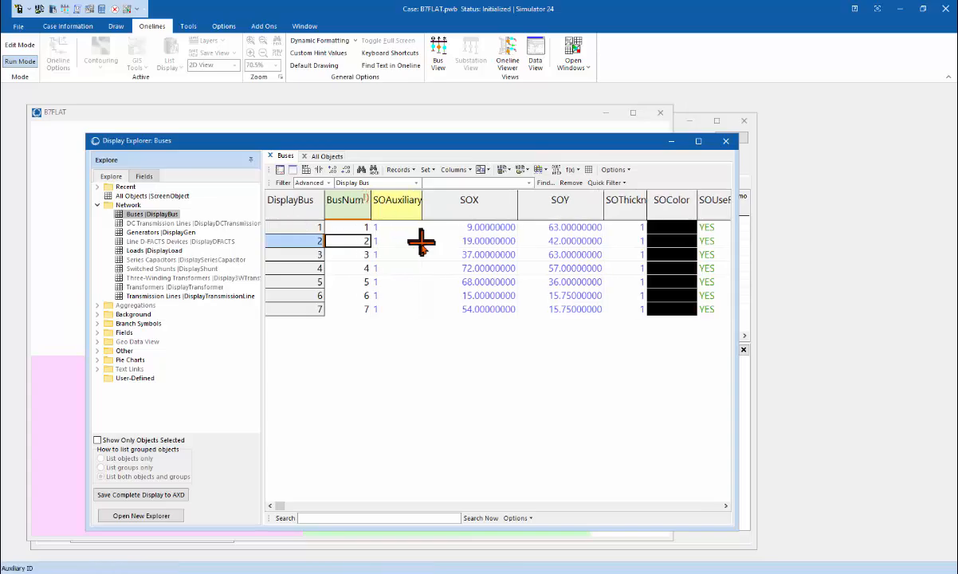
# Examine the variable names of the bus location and color fields, and the Use Concise Variable Names and Headers option.
pyautogui.click(595, 241)
pyautogui.press('Right')
pyautogui.press('Right')
pyautogui.press('Right')
pyautogui.press('Right')
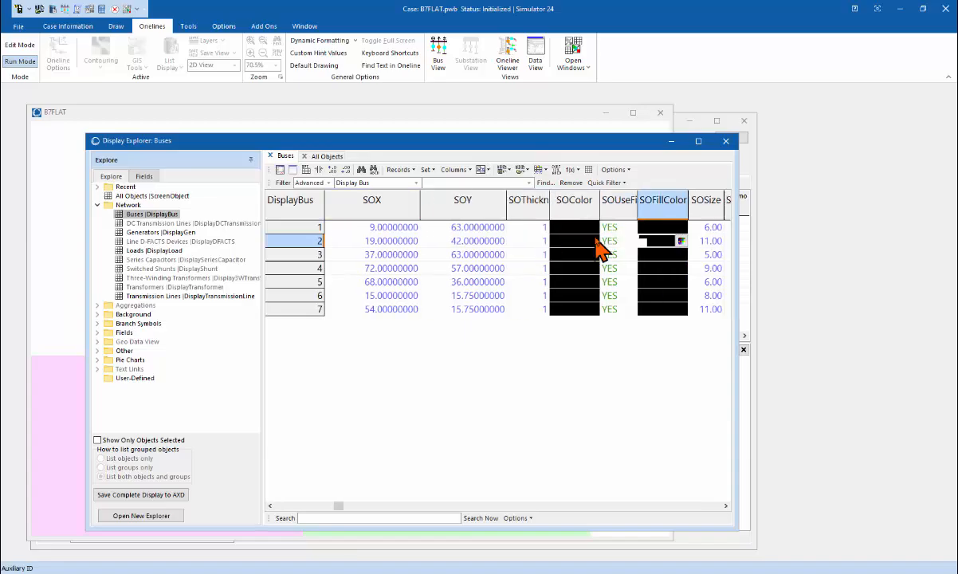
pyautogui.click(614, 169)
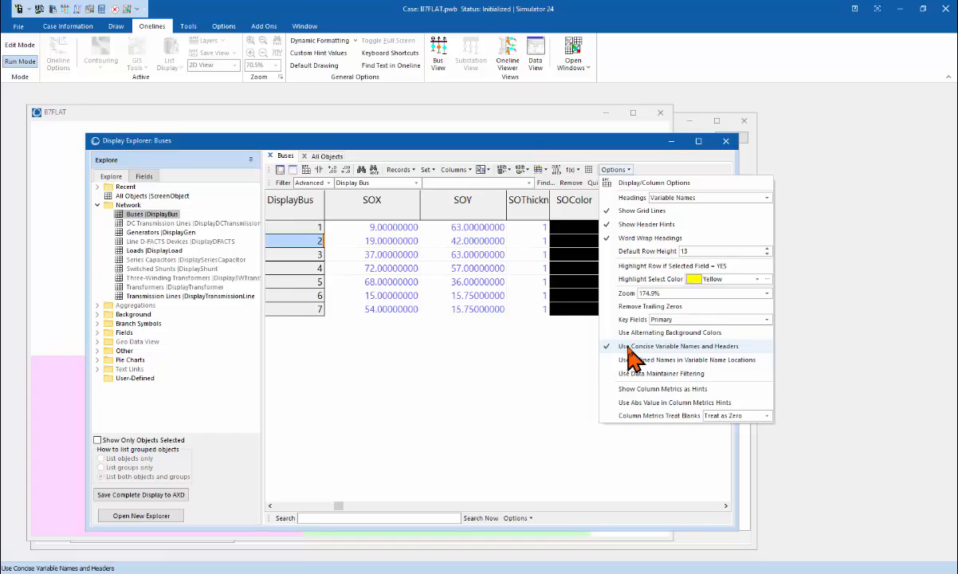
pyautogui.click(482, 251)
pyautogui.click(483, 252)
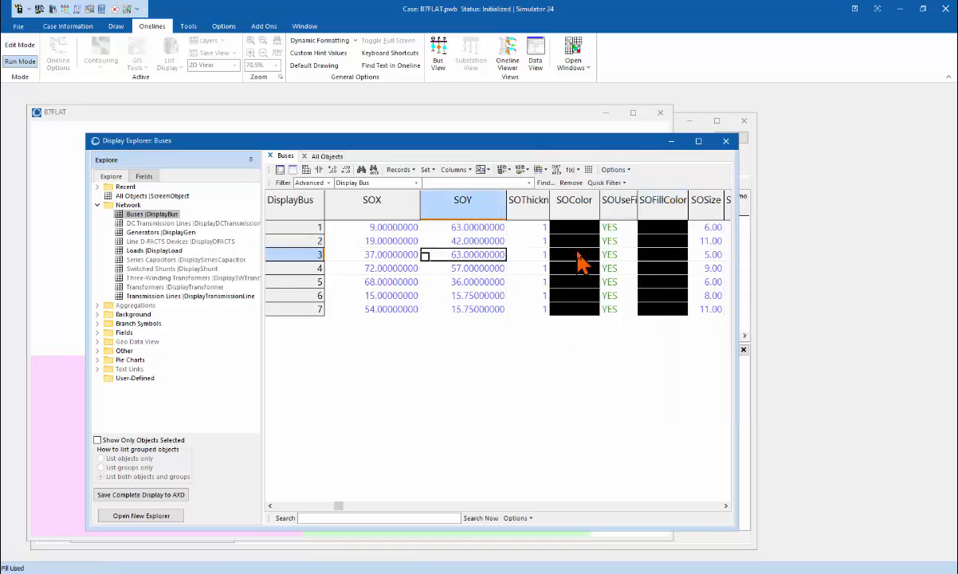
# Examine the Display Auxiliary File save choices for the bus display records without saving anything.
pyautogui.rightClick(456, 252)
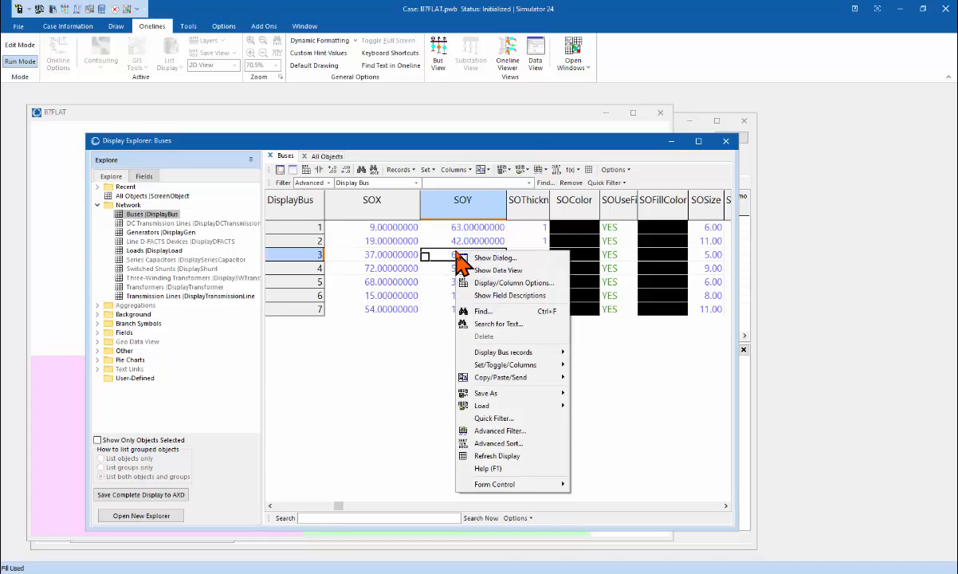
pyautogui.moveTo(471, 393)
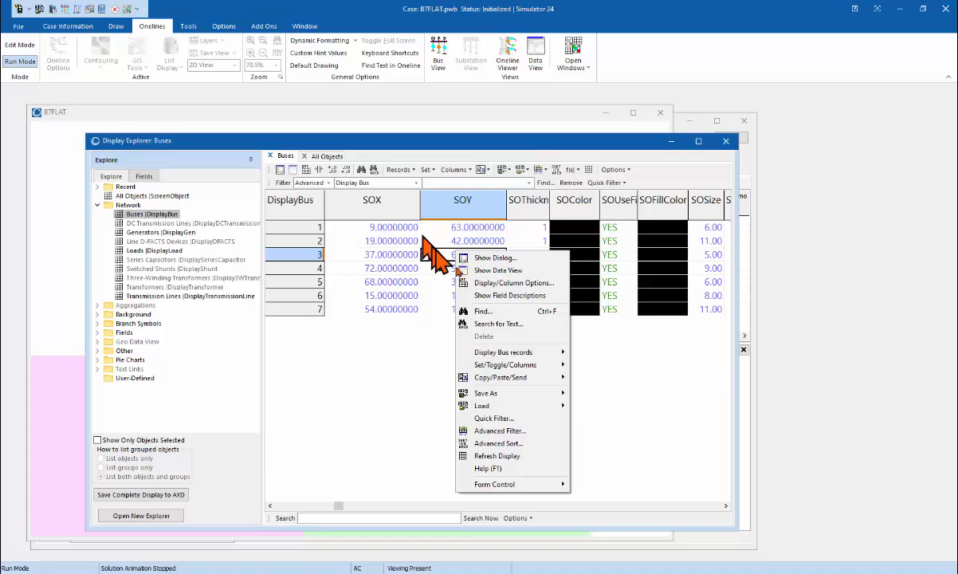
pyautogui.moveTo(542, 393)
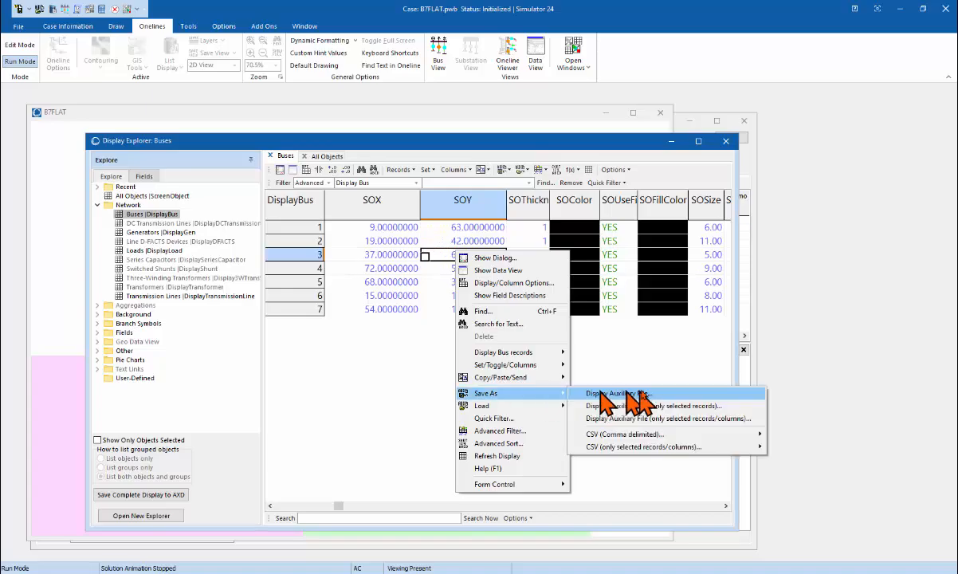
pyautogui.click(384, 245)
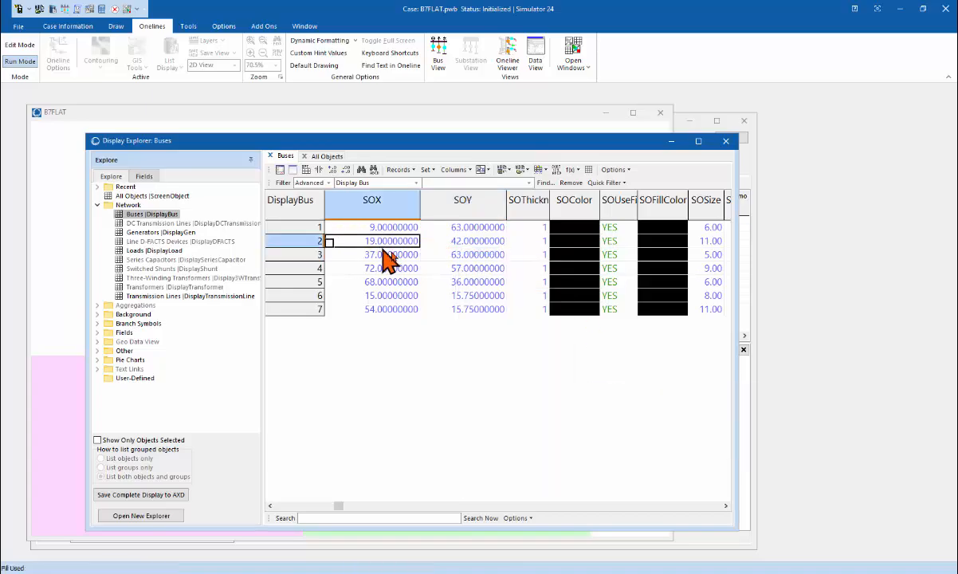
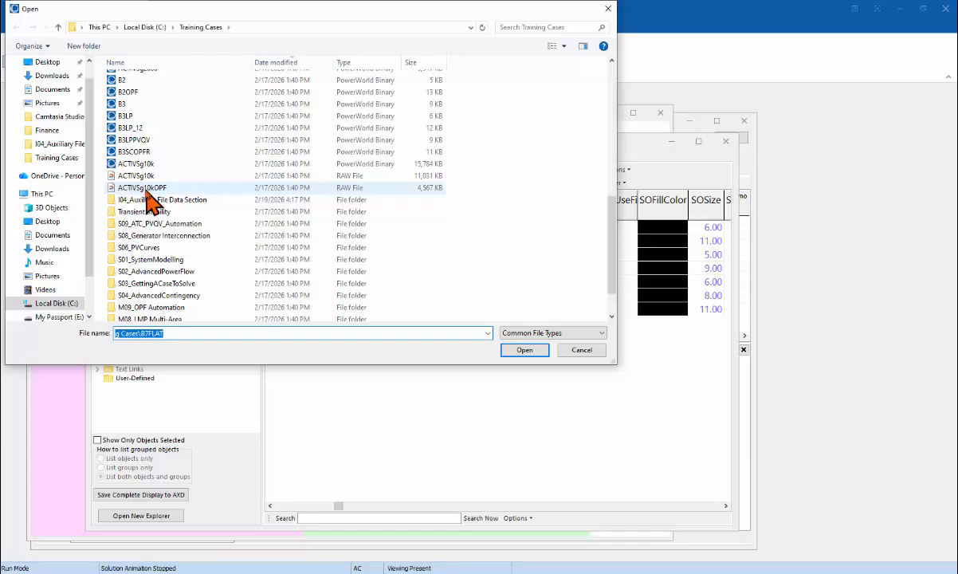
# Open the ACTIVSg10kOPF RAW case from the Training Cases folder without saving the existing case.
pyautogui.click(151, 190)
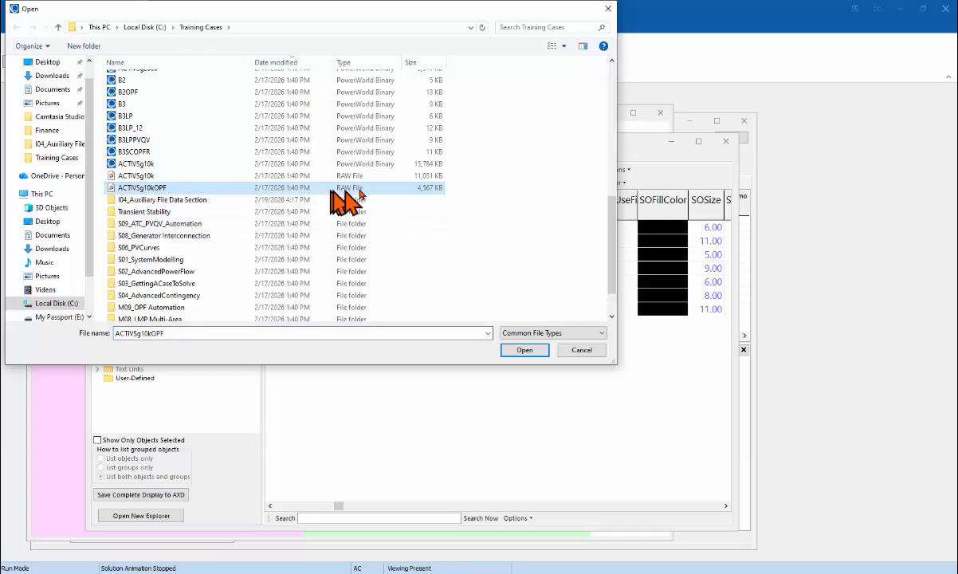
pyautogui.click(526, 351)
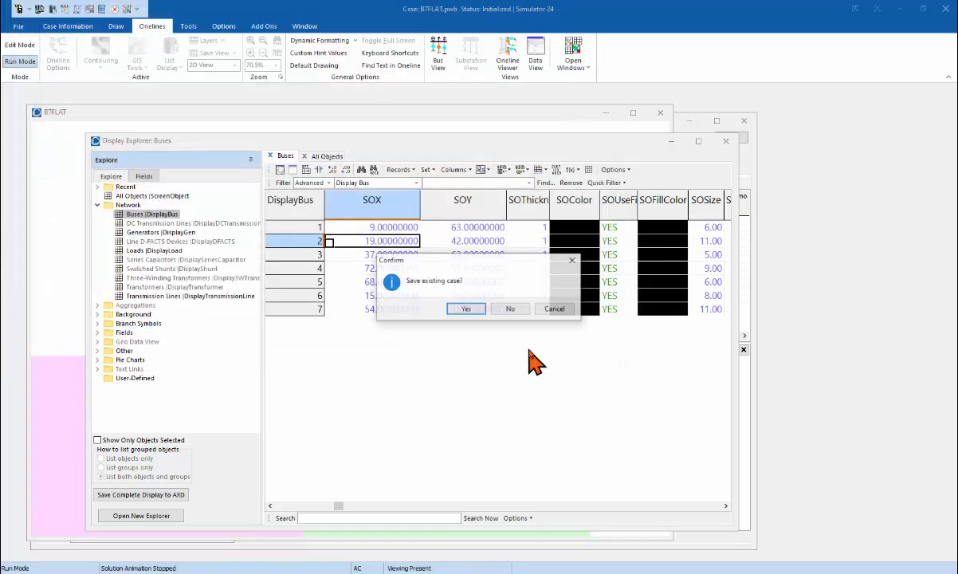
pyautogui.click(510, 308)
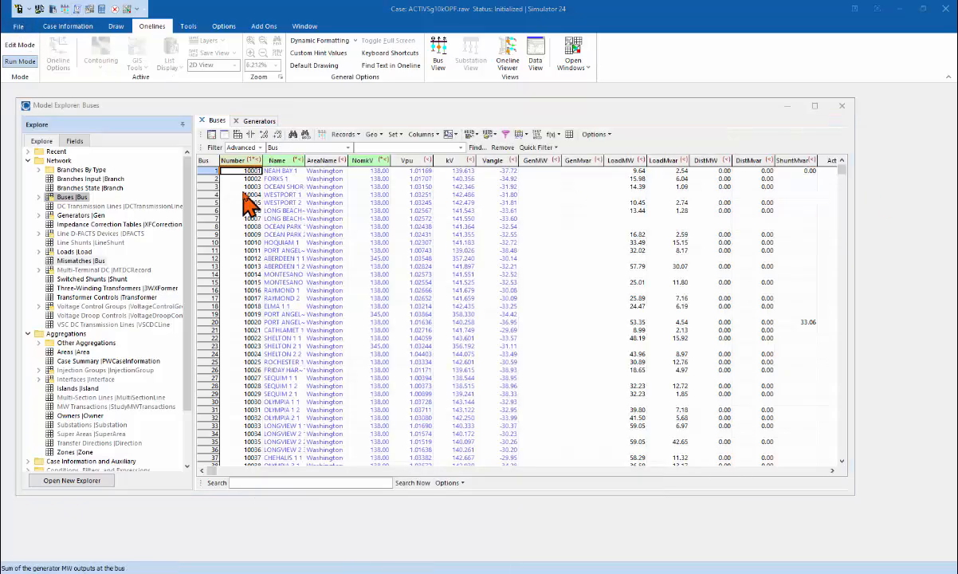
pyautogui.click(218, 102)
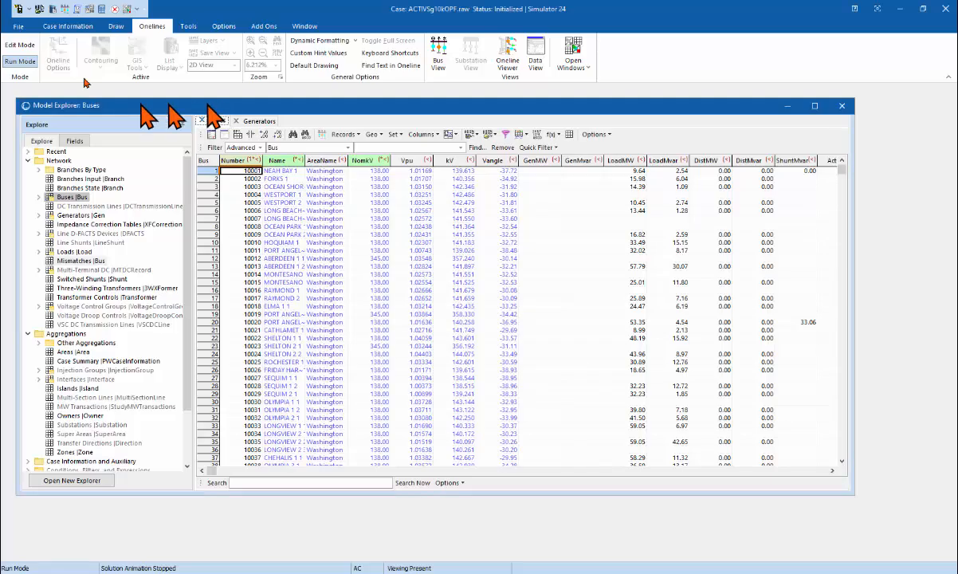
# Open the ACTIVSg10k.pwd oneline from the Training Cases folder.
pyautogui.click(18, 29)
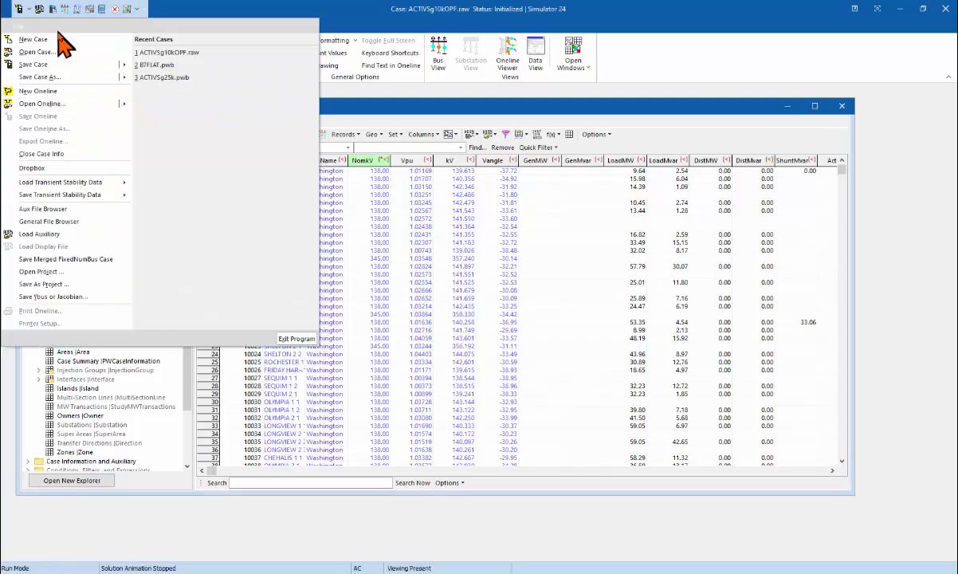
pyautogui.click(46, 102)
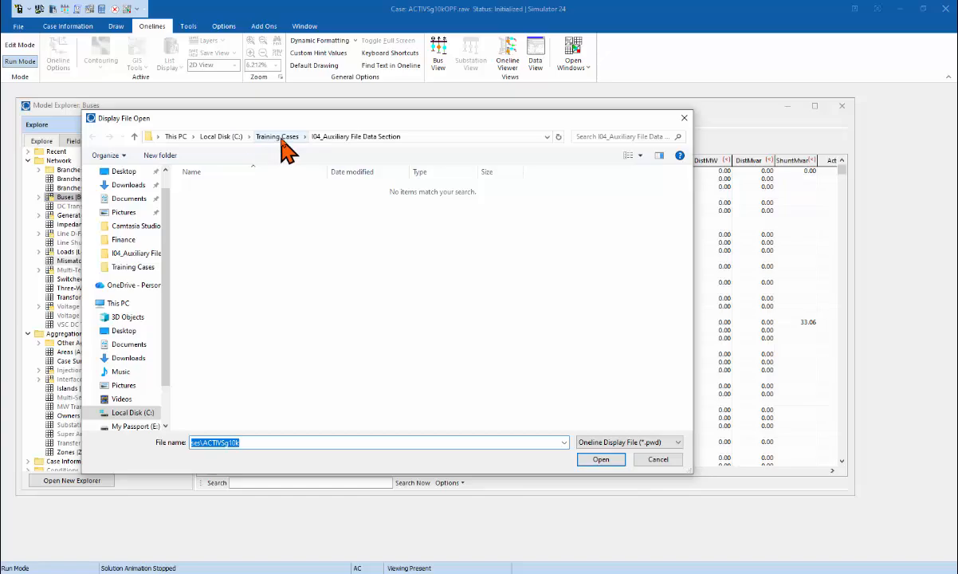
pyautogui.click(278, 136)
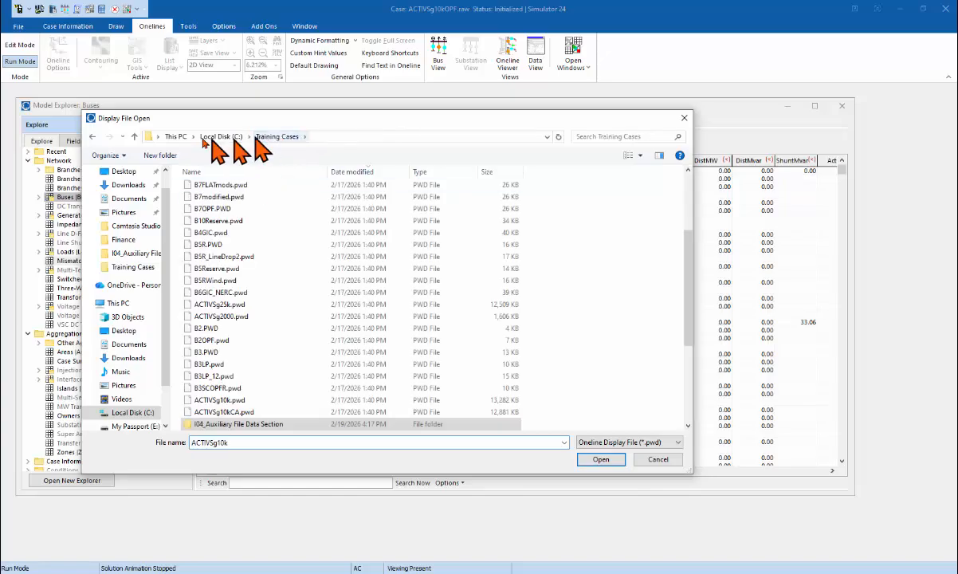
pyautogui.click(200, 400)
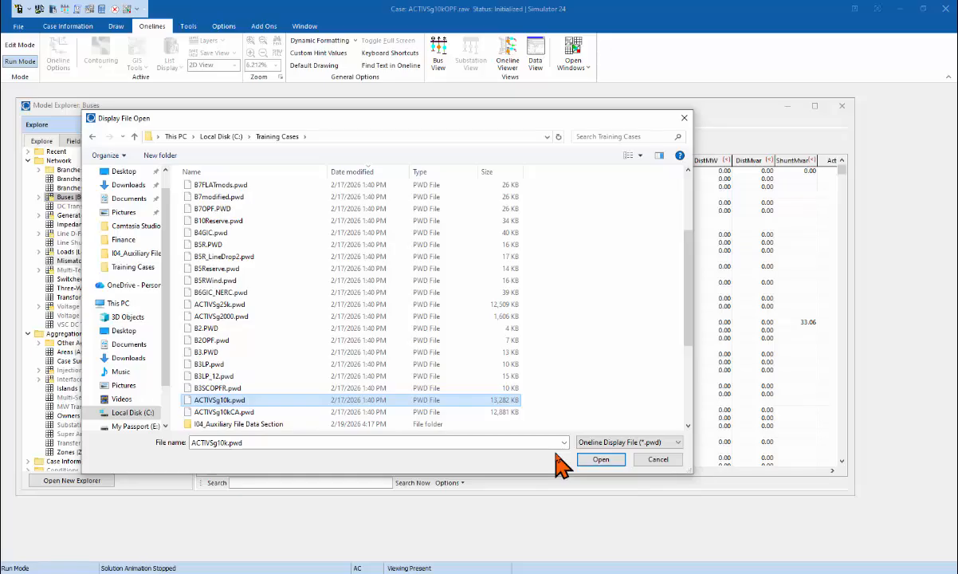
pyautogui.click(601, 460)
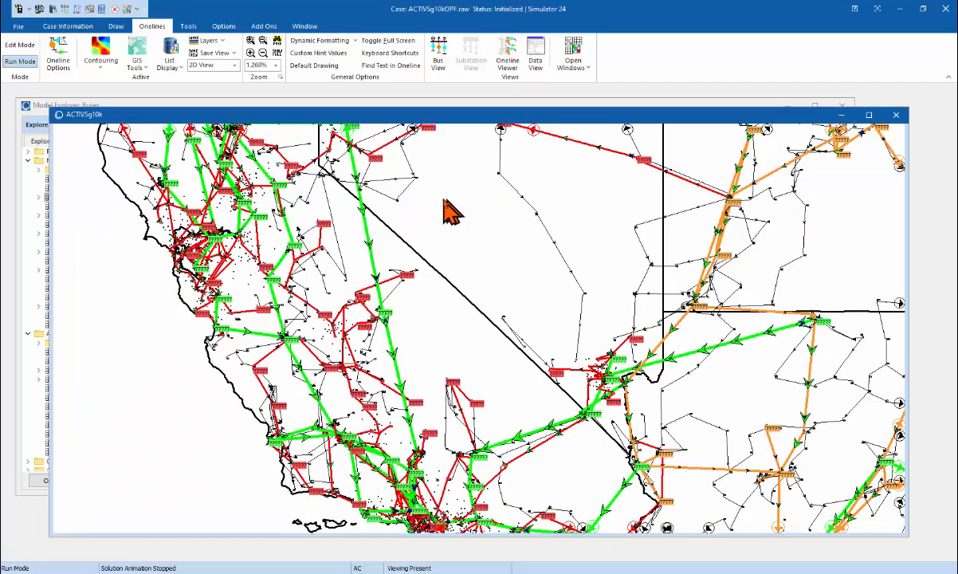
# Examine the northwestern part of the ACTIVSg10k oneline closely enough to read the line loading pie charts.
pyautogui.moveTo(444, 203); pyautogui.dragTo(457, 486)
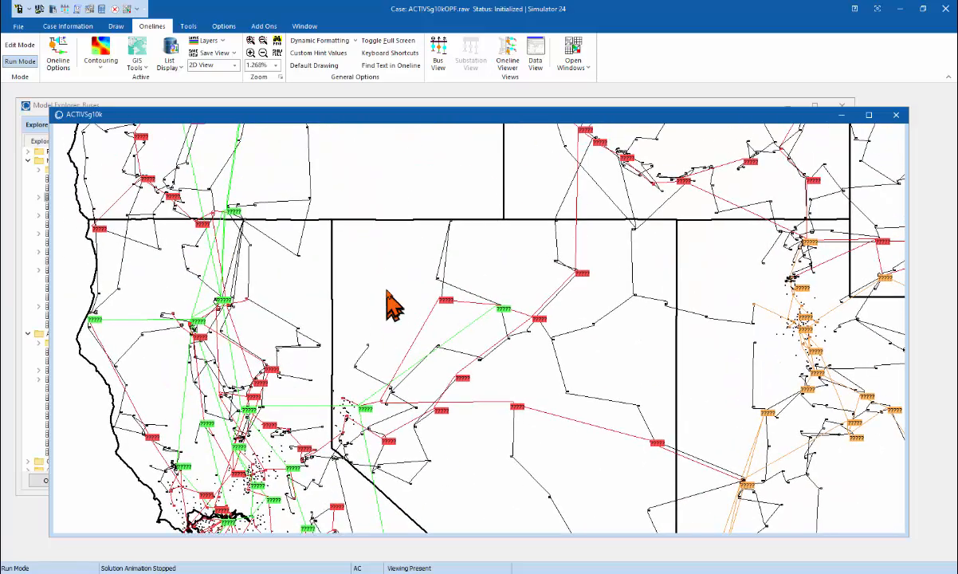
pyautogui.moveTo(375, 355); pyautogui.dragTo(404, 501)
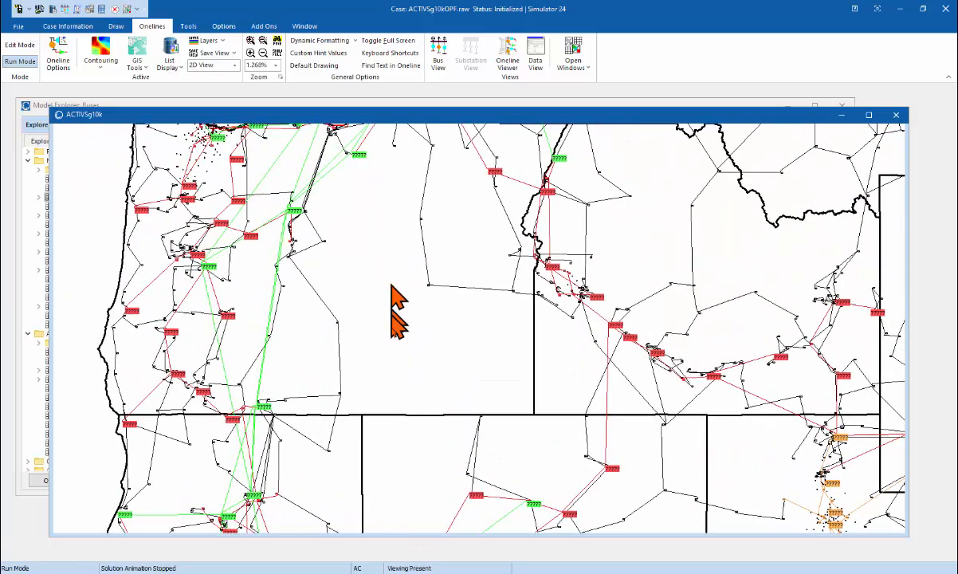
pyautogui.moveTo(391, 291); pyautogui.dragTo(405, 492)
pyautogui.moveTo(448, 181); pyautogui.dragTo(451, 379)
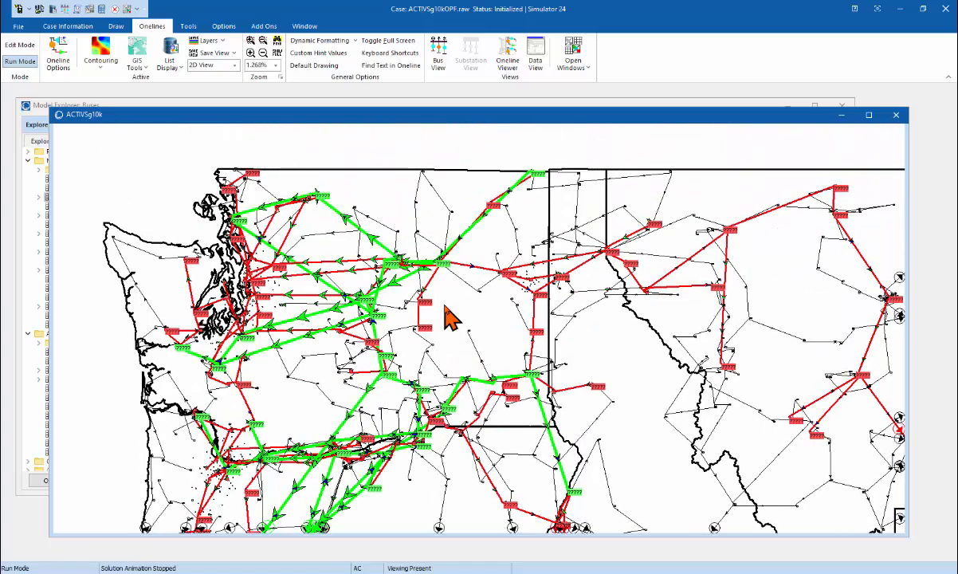
pyautogui.scroll(3, 449, 317)
pyautogui.scroll(6, 449, 317)
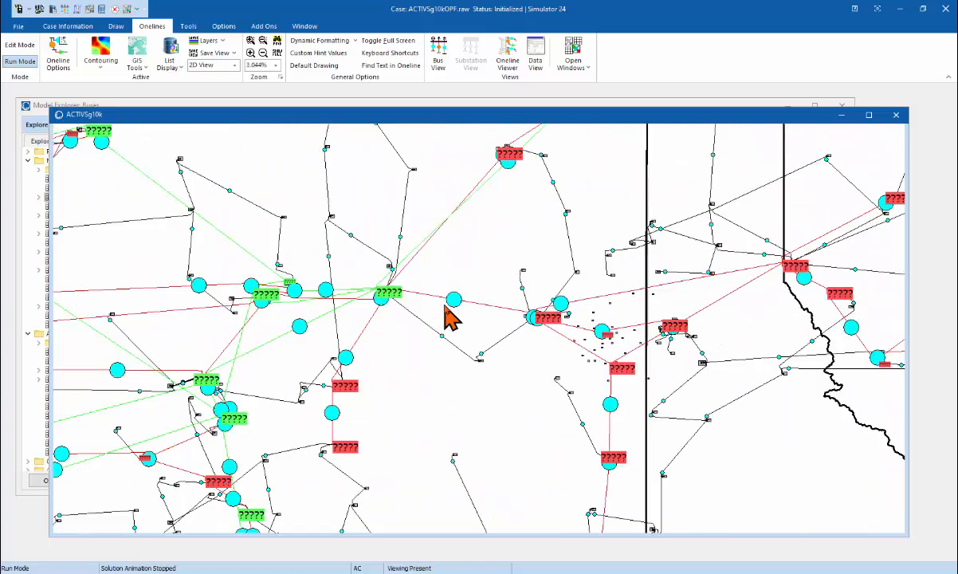
pyautogui.press('Left')
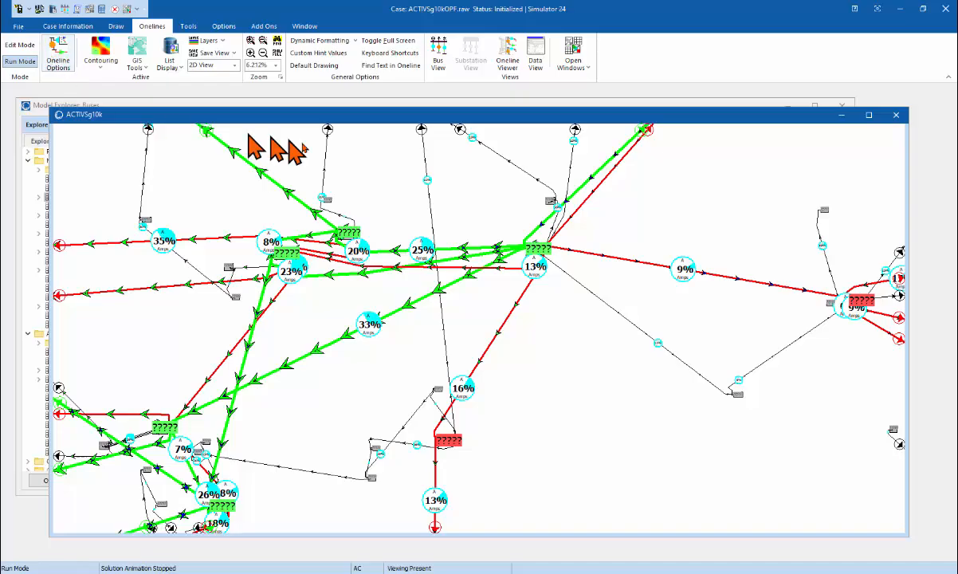
# Start loading a display auxiliary file into the ACTIVSg10k oneline and browse to the I04_Auxiliary File Data Section folder.
pyautogui.rightClick(565, 307)
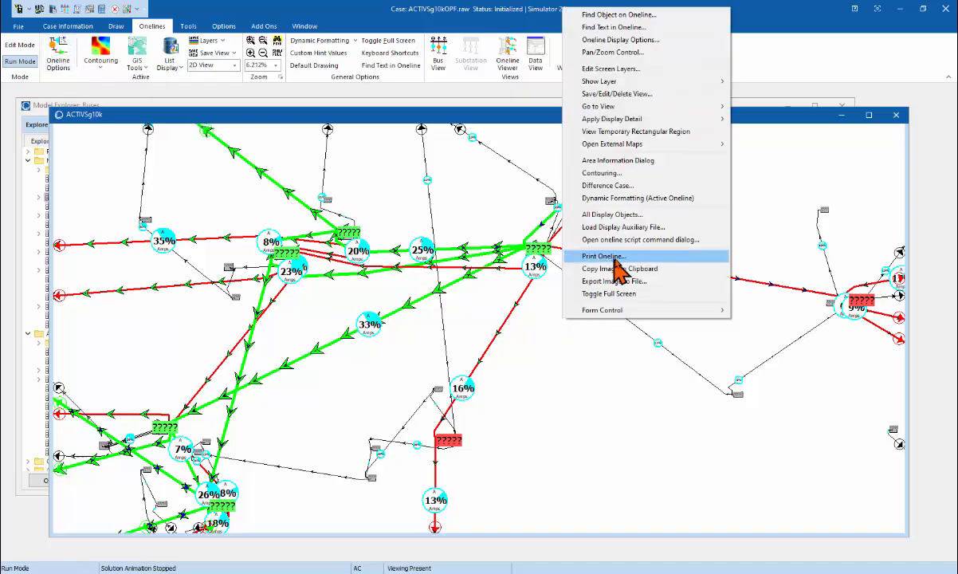
pyautogui.click(618, 227)
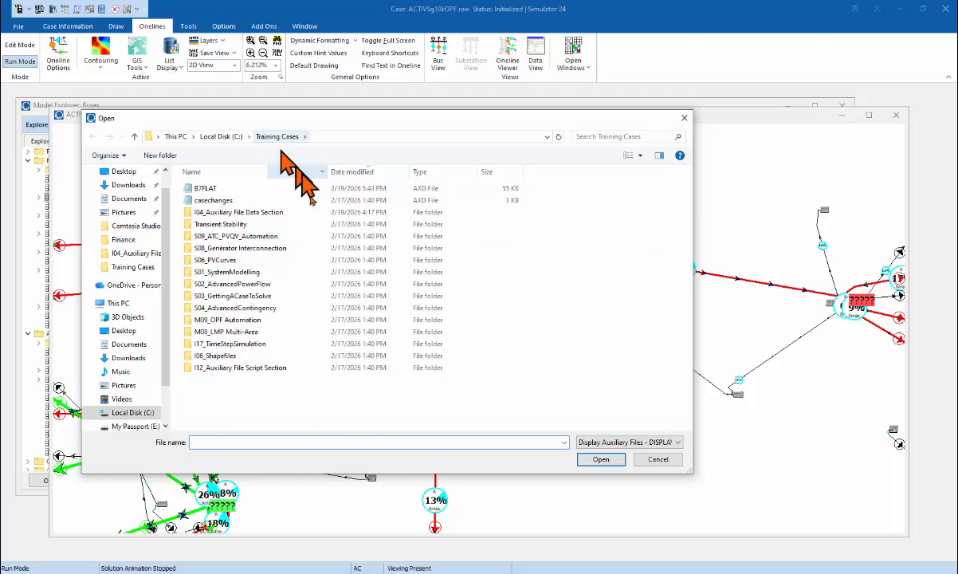
pyautogui.click(211, 212)
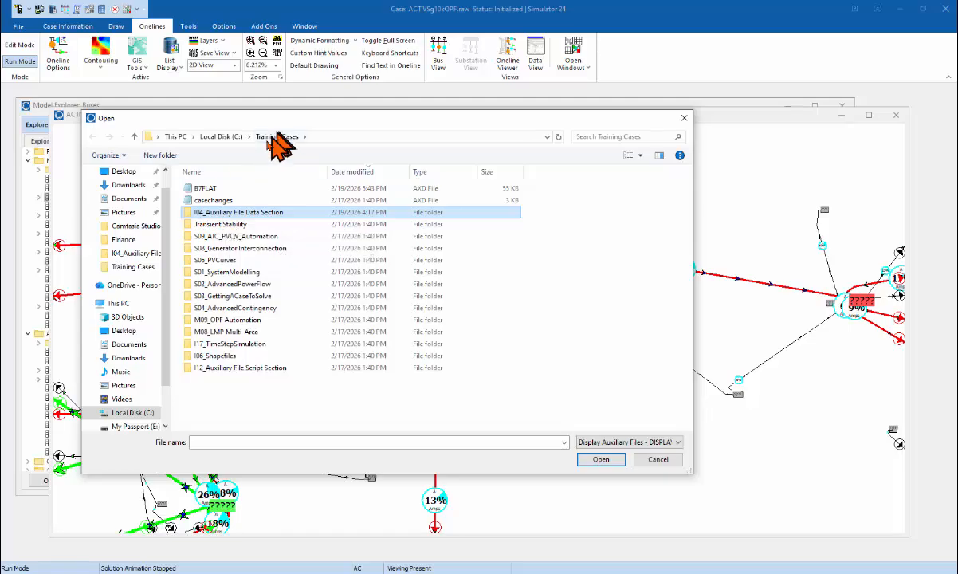
pyautogui.doubleClick(217, 213)
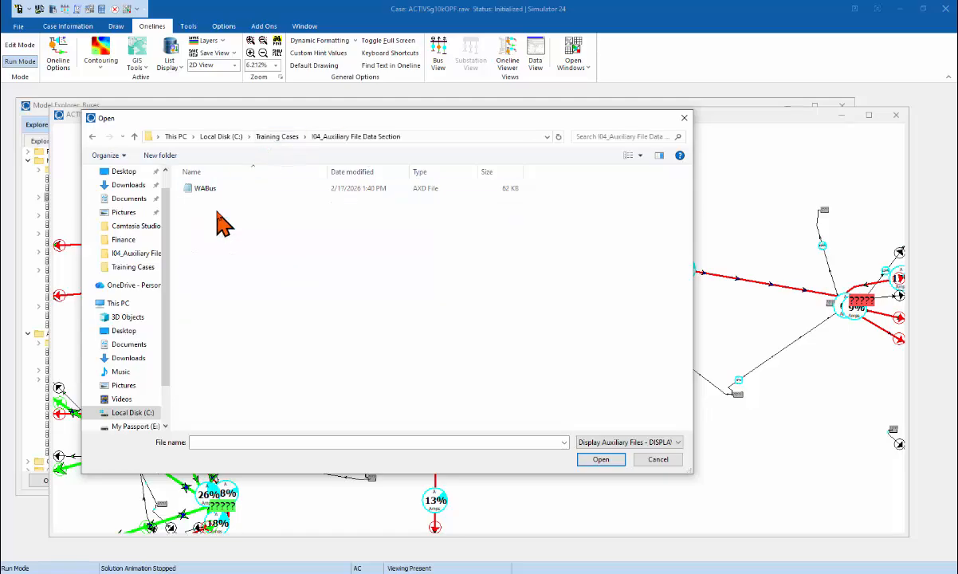
# Examine the DisplayTransmissionLine section of the WABus file in Notepad, including the coordinates in its SUBDATA Line blocks, and close the file.
pyautogui.rightClick(200, 191)
pyautogui.click(231, 226)
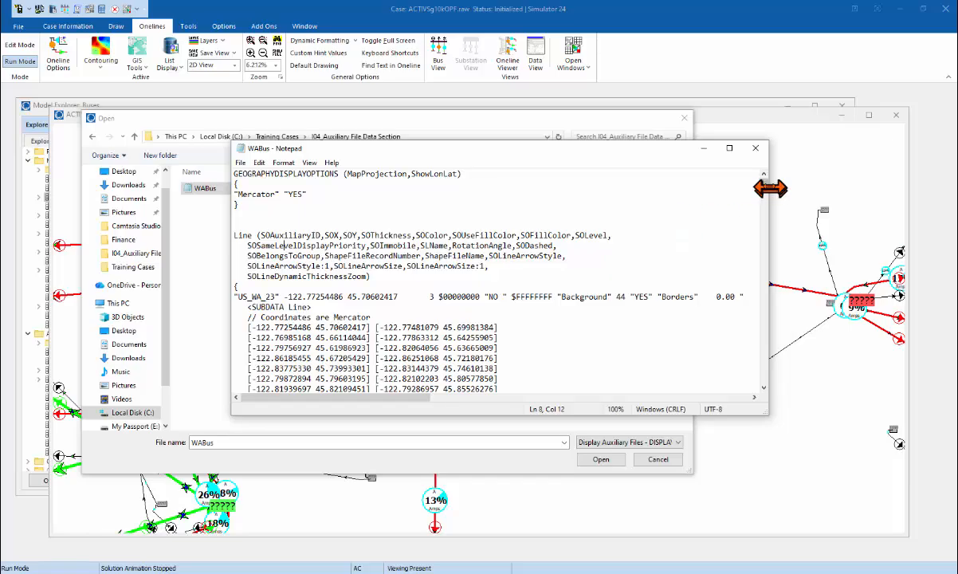
pyautogui.moveTo(766, 189); pyautogui.dragTo(767, 368)
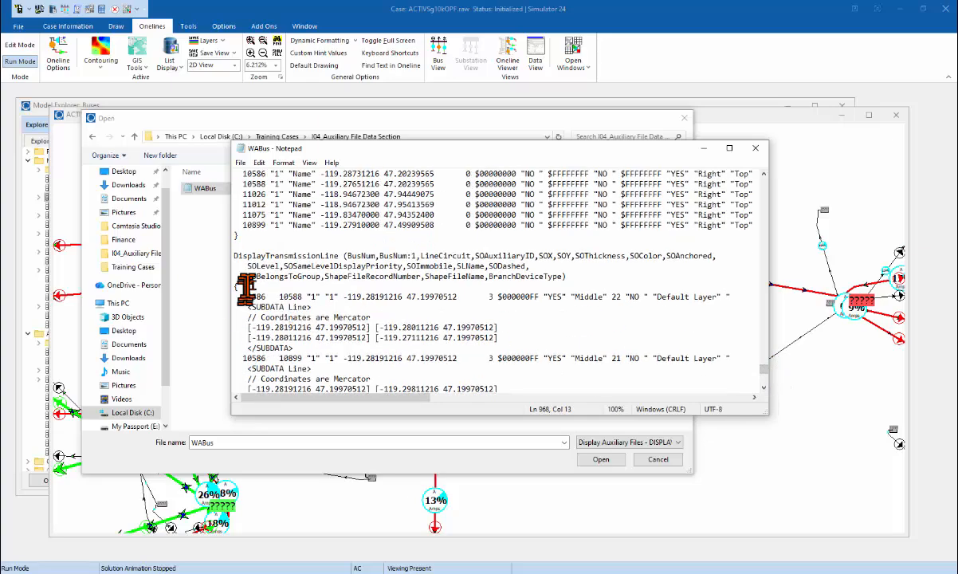
pyautogui.click(288, 307)
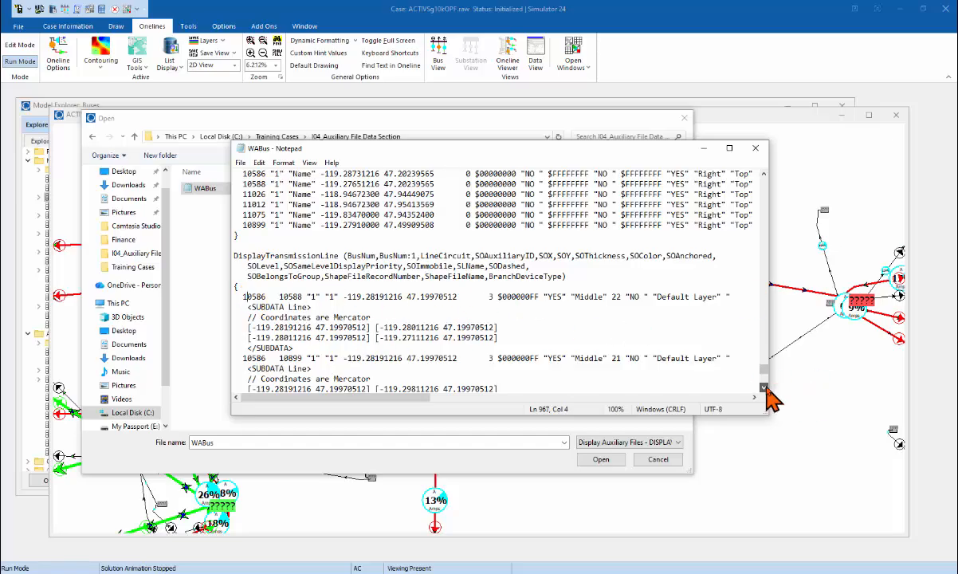
pyautogui.scroll(-2, 767, 390)
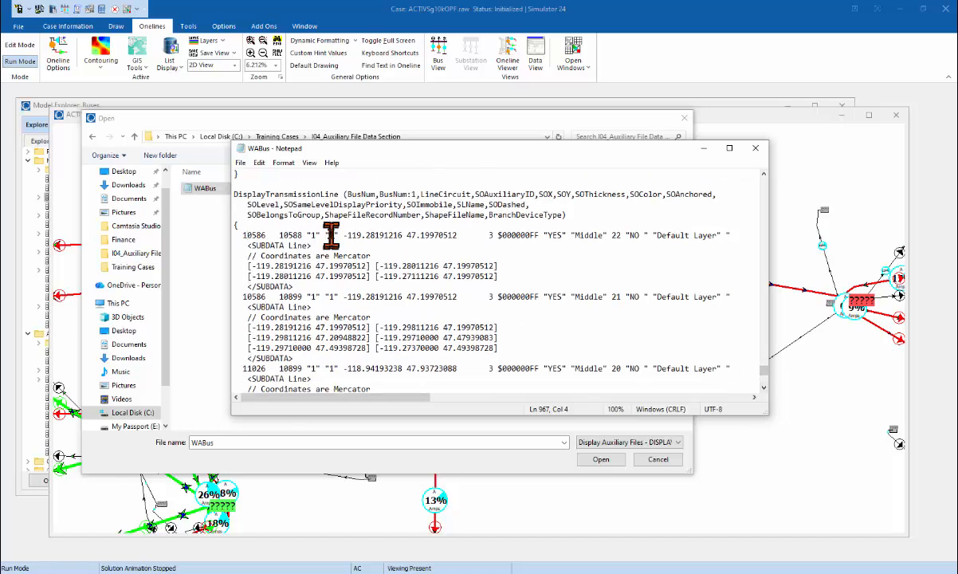
pyautogui.scroll(-2, 766, 386)
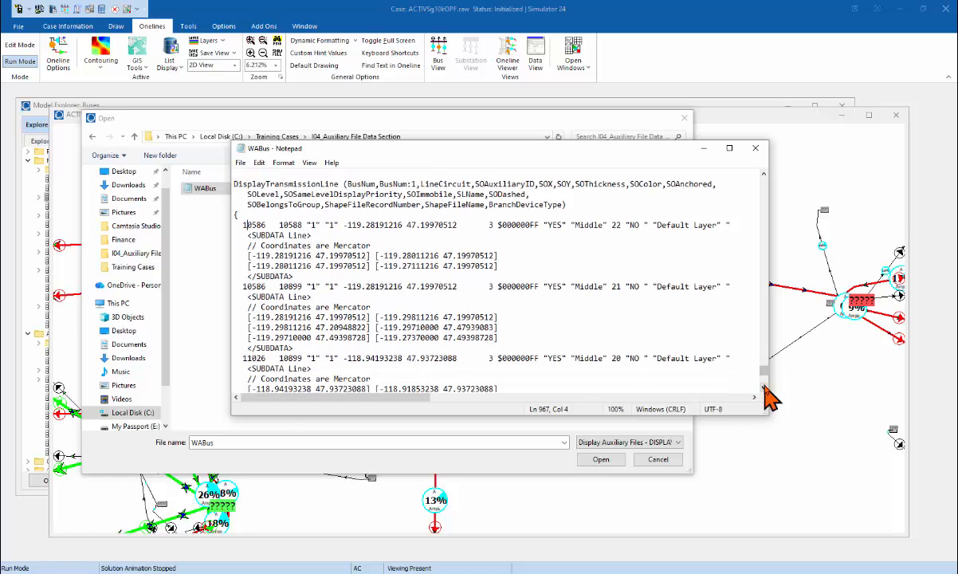
pyautogui.scroll(-1, 765, 389)
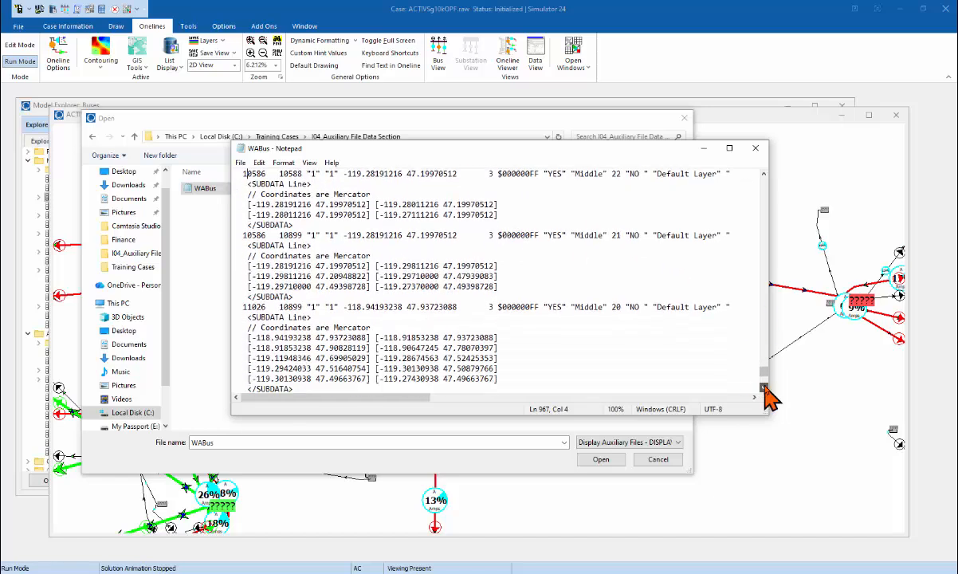
pyautogui.click(756, 148)
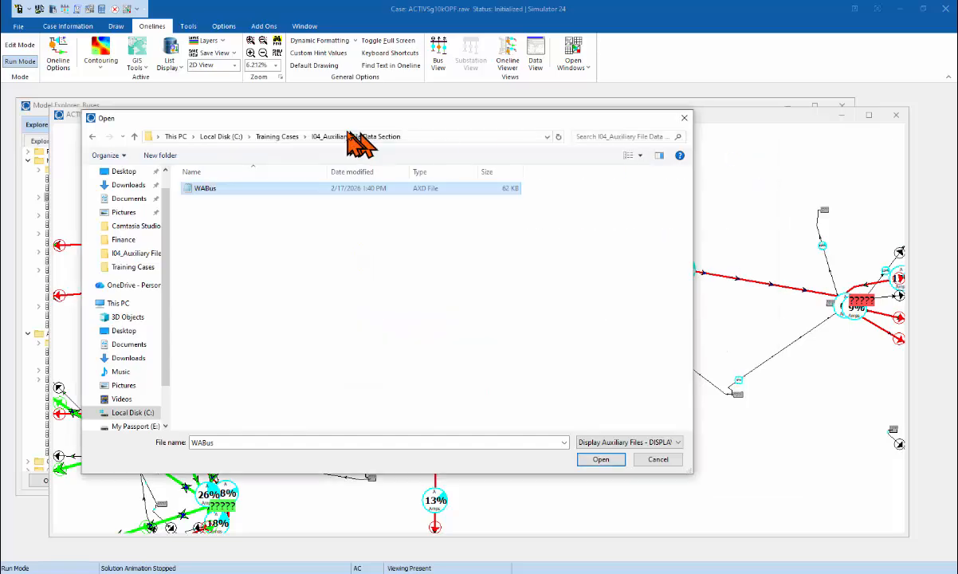
# Load the WABus display auxiliary file into the ACTIVSg10k oneline.
pyautogui.moveTo(339, 124); pyautogui.dragTo(291, 399)
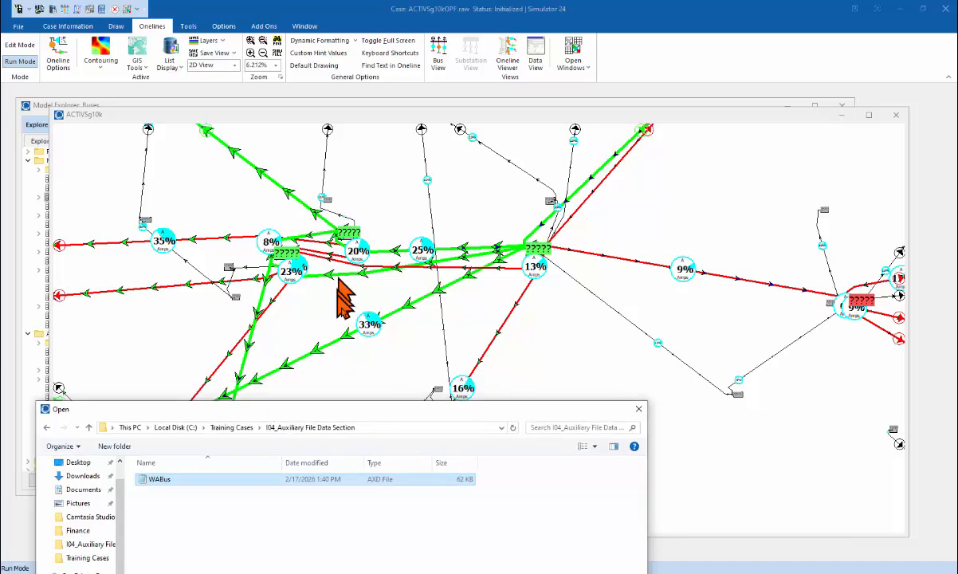
pyautogui.moveTo(476, 418); pyautogui.dragTo(476, 81)
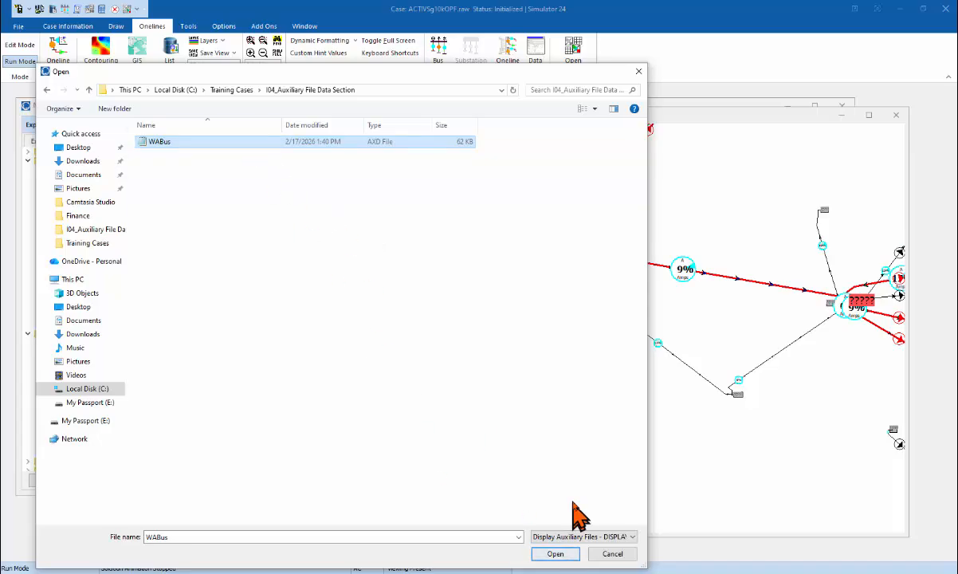
pyautogui.click(556, 555)
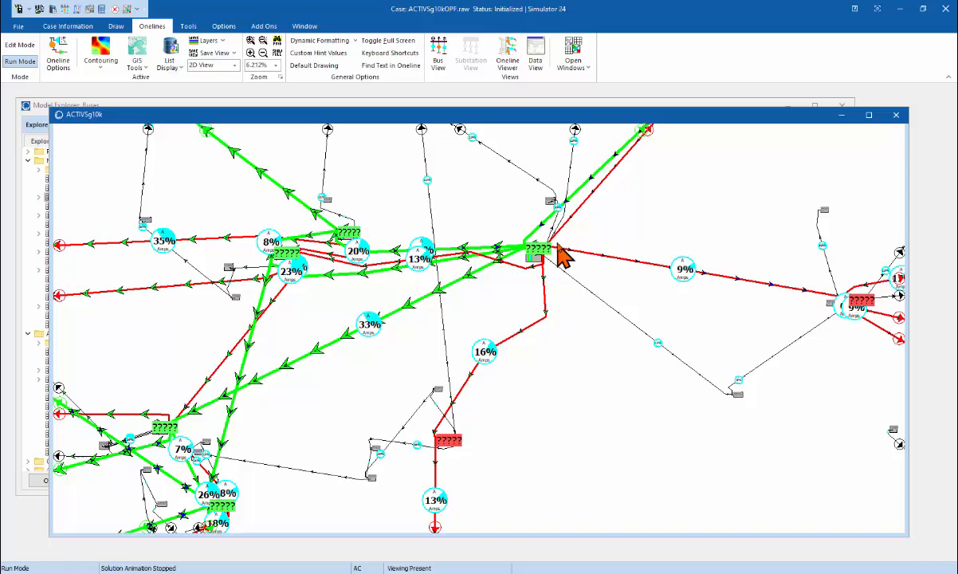
# Load the WABus display auxiliary file into a new oneline, and view the whole drawing in Run Mode.
pyautogui.click(18, 26)
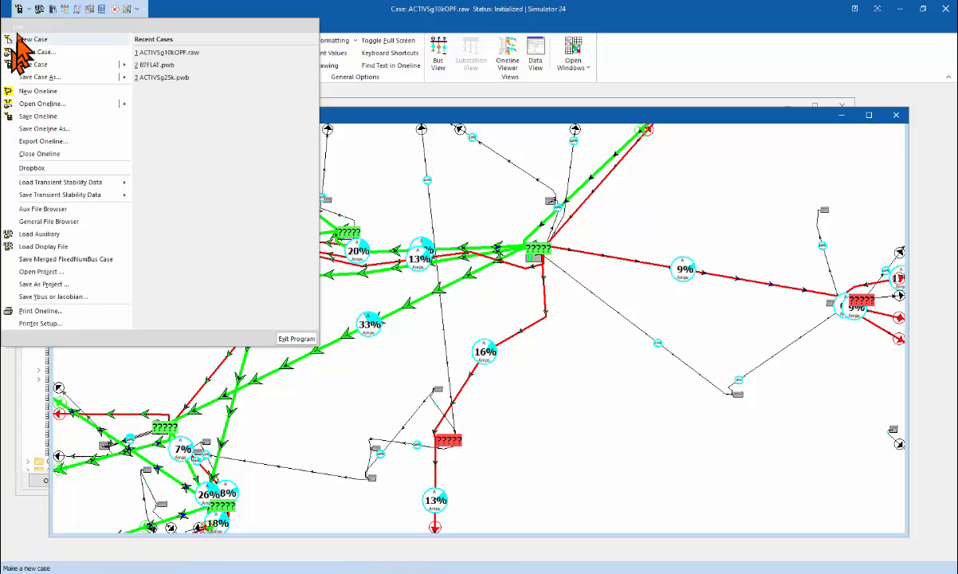
pyautogui.click(24, 91)
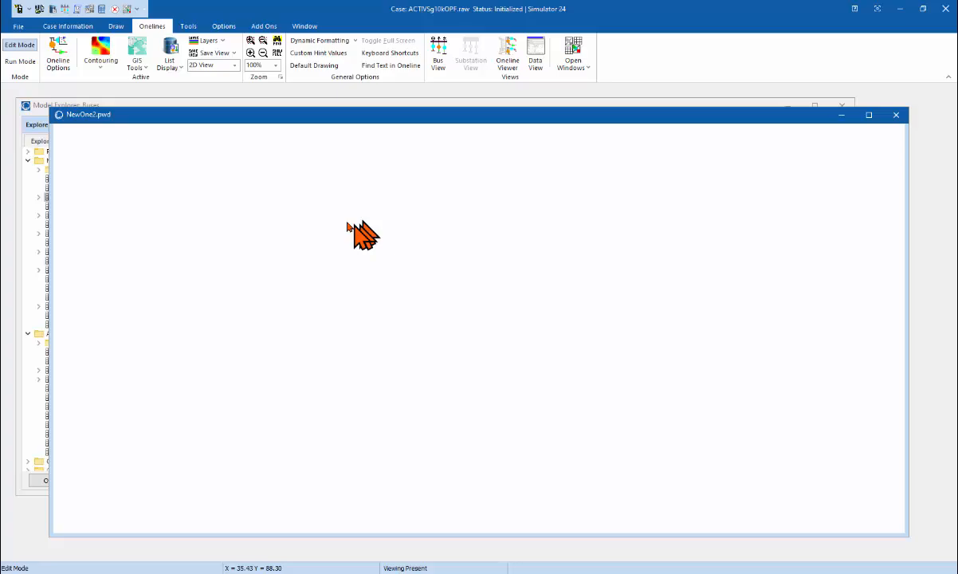
pyautogui.rightClick(348, 226)
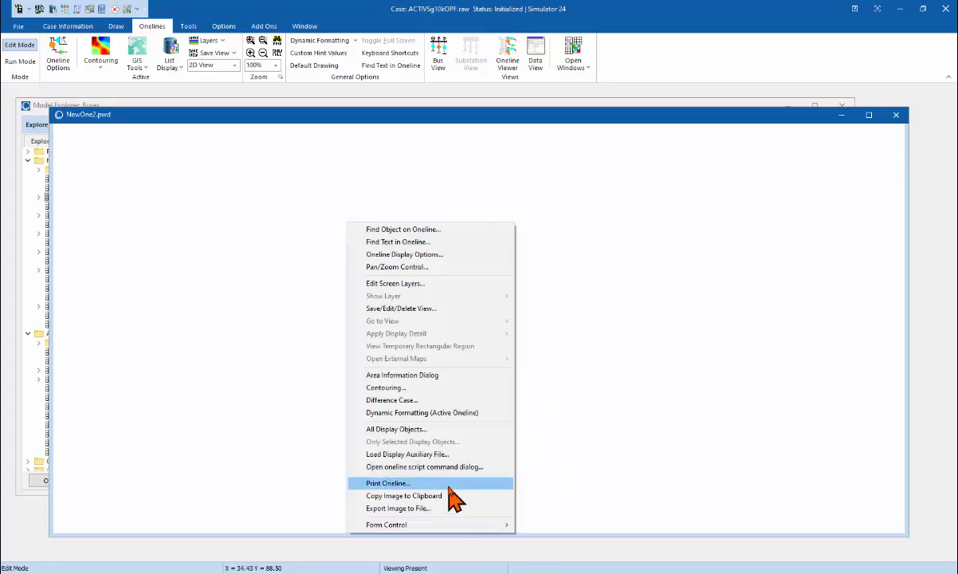
pyautogui.click(438, 454)
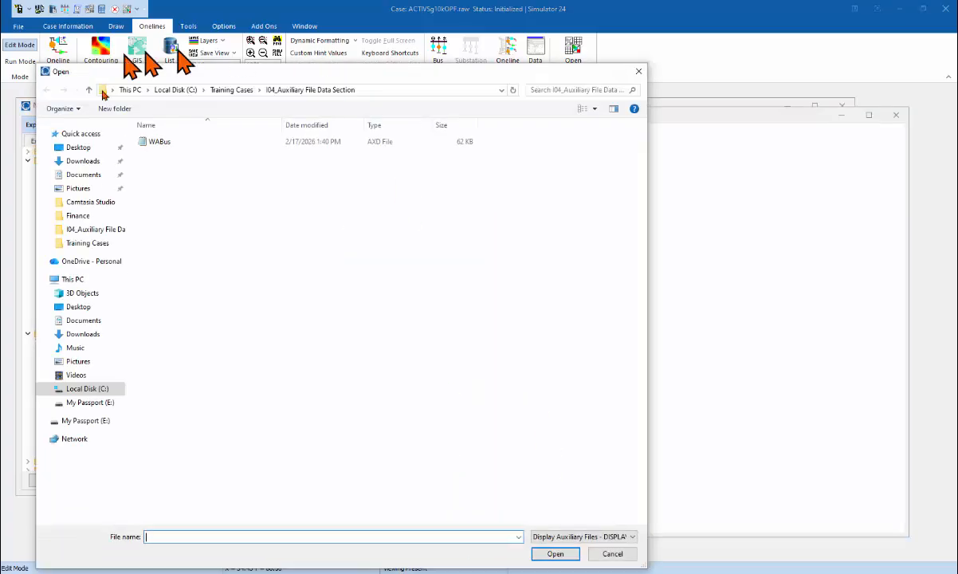
pyautogui.doubleClick(148, 141)
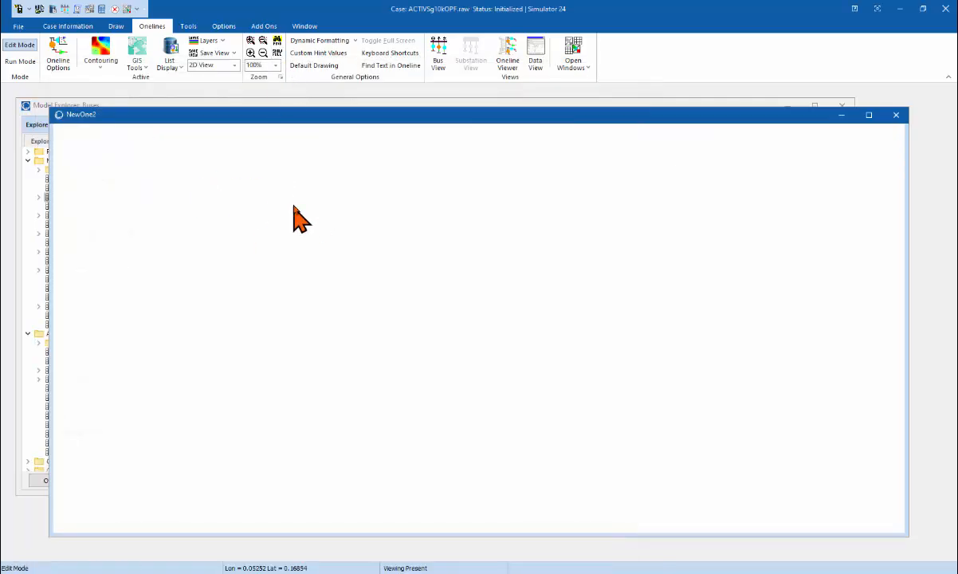
pyautogui.click(278, 53)
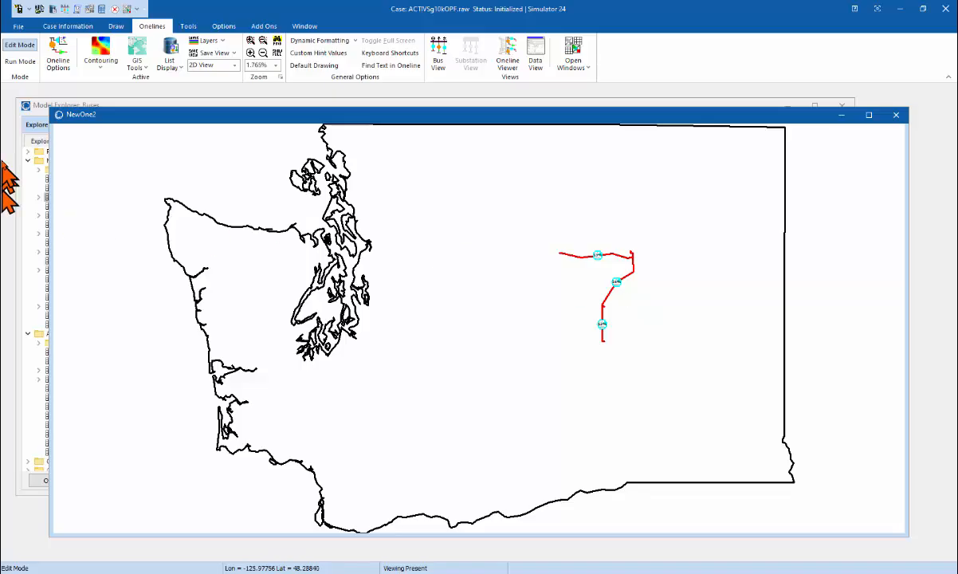
pyautogui.click(20, 62)
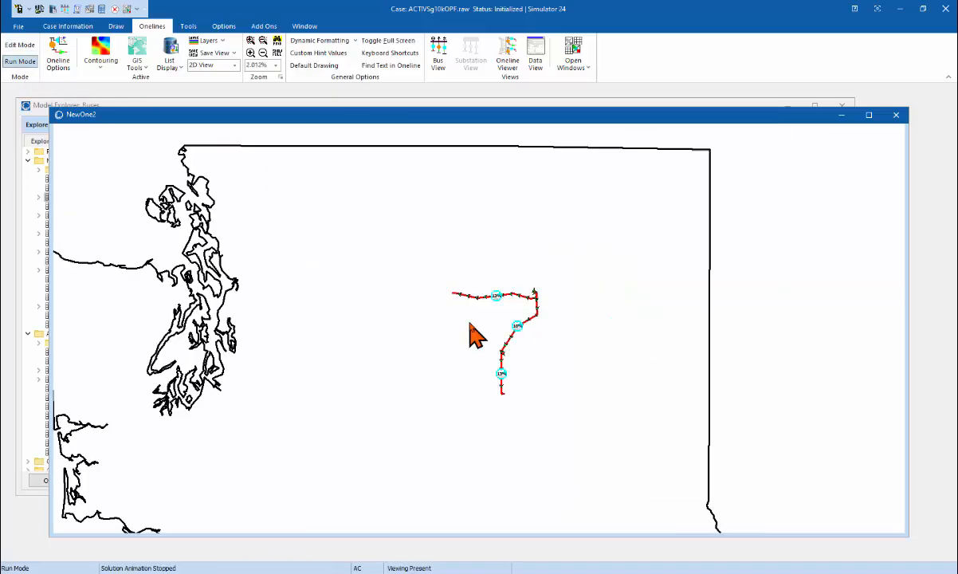
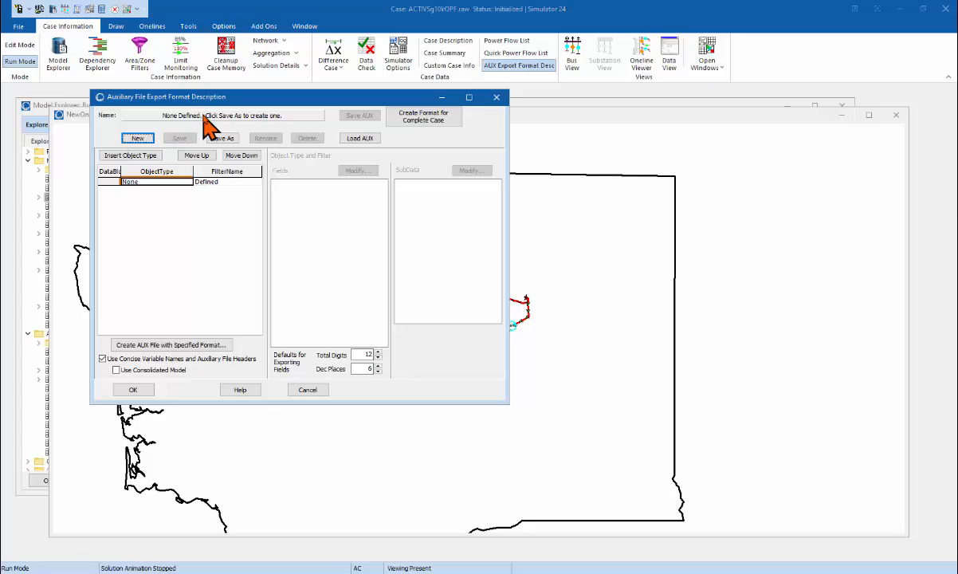
# Save a new auxiliary file export format description named Aux File Set 1.
pyautogui.click(221, 138)
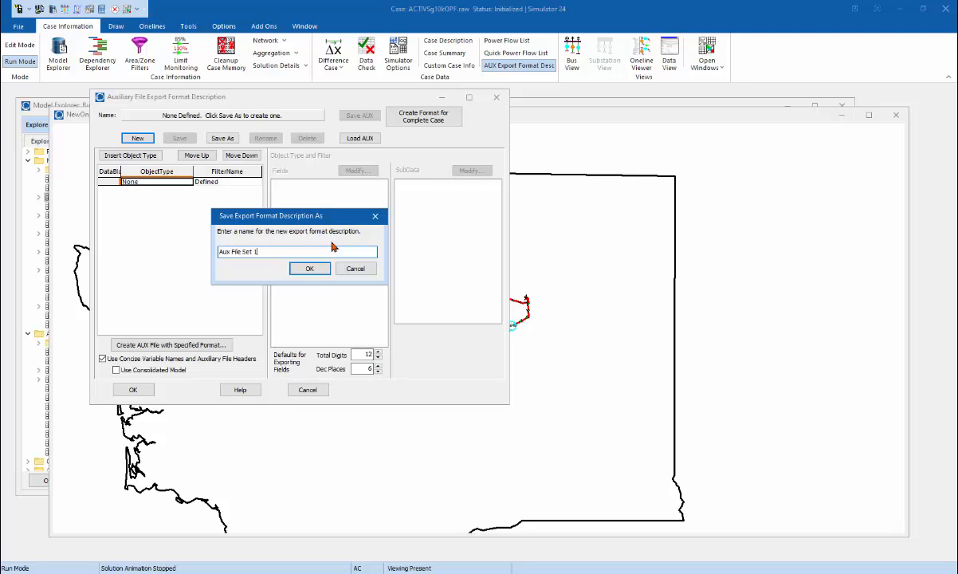
pyautogui.write('Aux File Set 1')
pyautogui.click(309, 268)
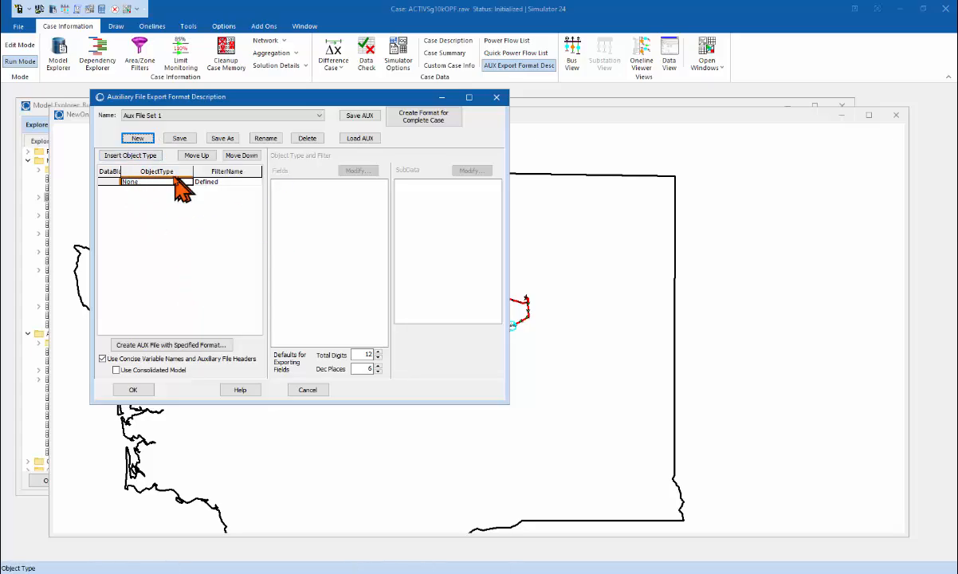
# Insert the Bus object type from the Network group into the Aux File Set 1 export format.
pyautogui.click(135, 157)
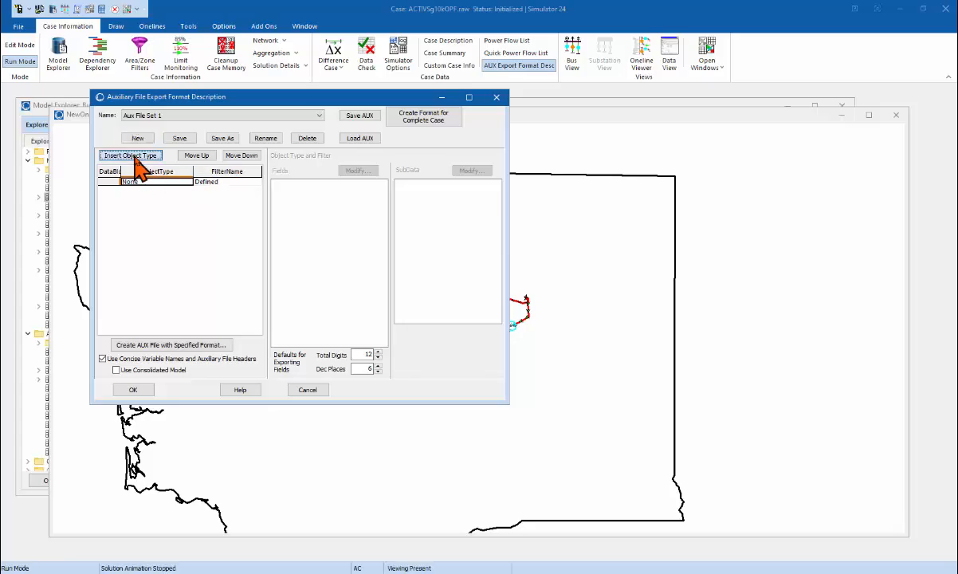
pyautogui.click(131, 153)
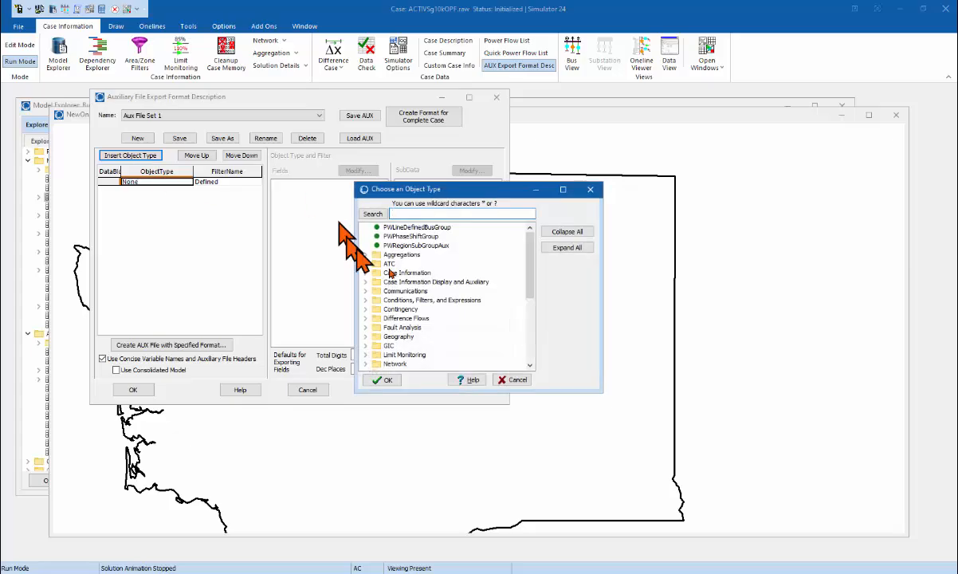
pyautogui.moveTo(530, 253); pyautogui.dragTo(529, 290)
pyautogui.click(366, 292)
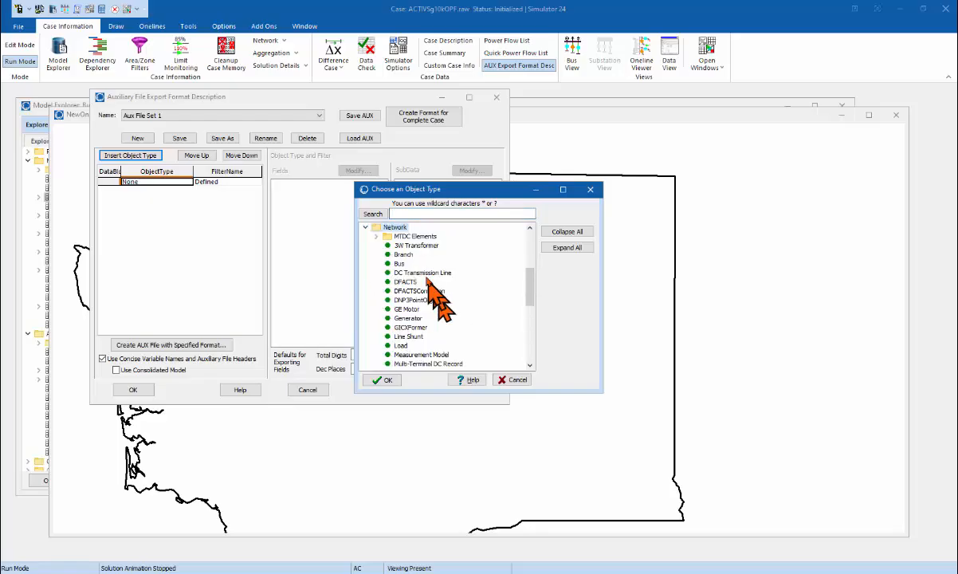
pyautogui.click(399, 264)
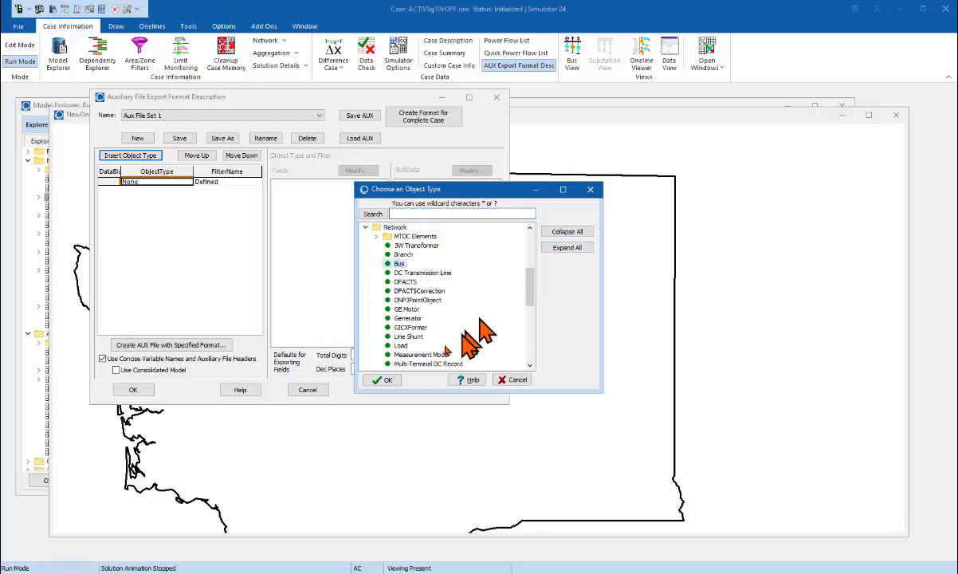
pyautogui.click(382, 380)
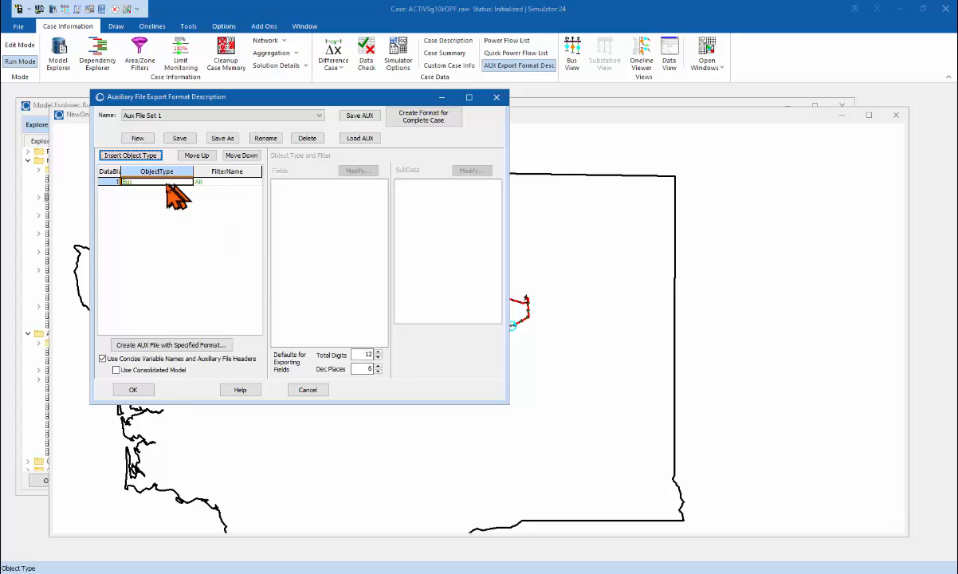
# Switch the Bus object's filter to Use Selected, and mark buses 10003, 10005 and 10007 as selected.
pyautogui.click(209, 182)
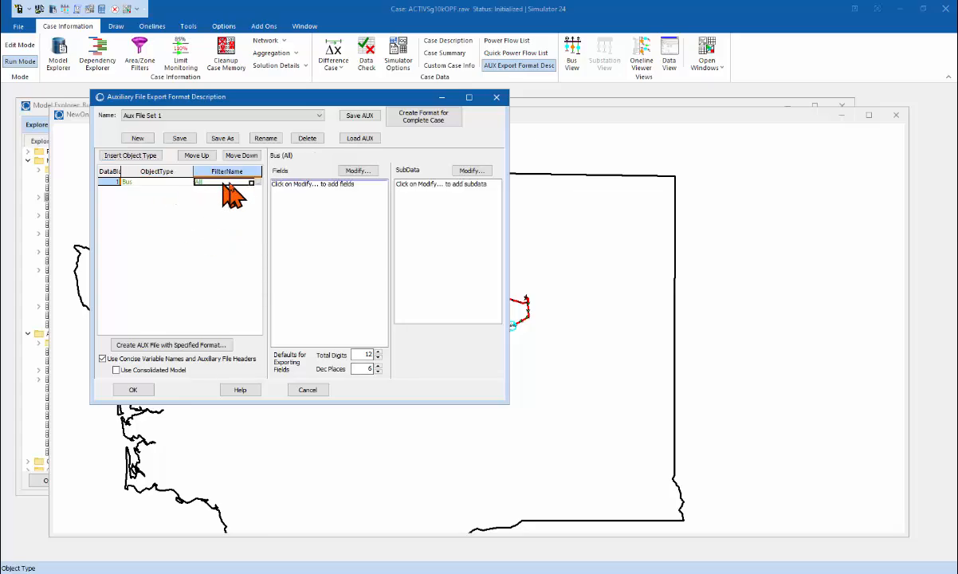
pyautogui.click(253, 183)
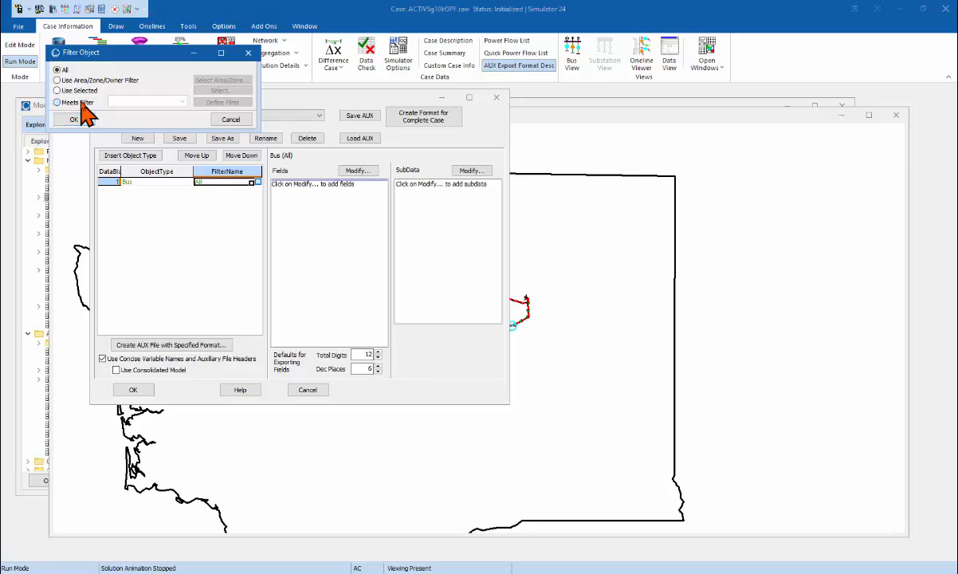
pyautogui.click(59, 102)
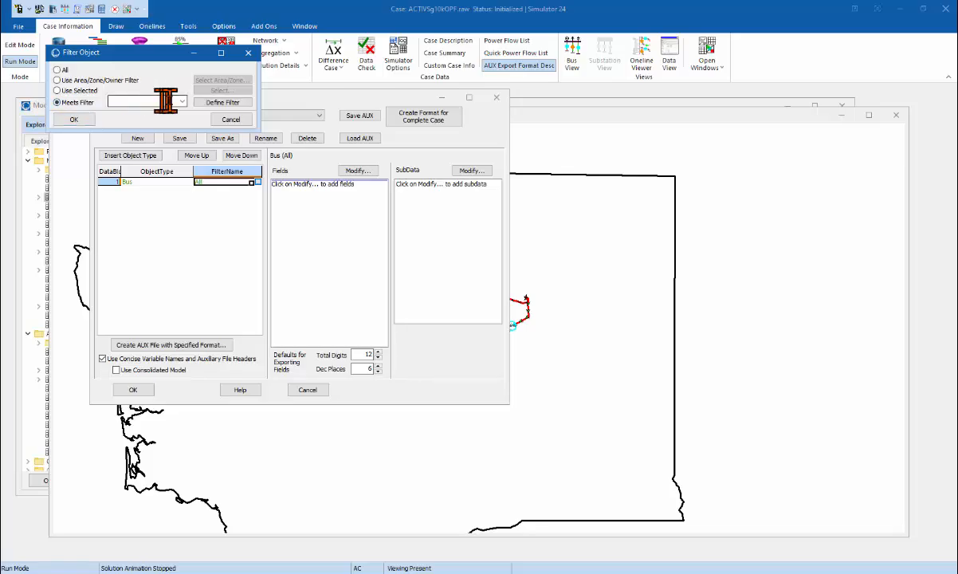
pyautogui.click(99, 81)
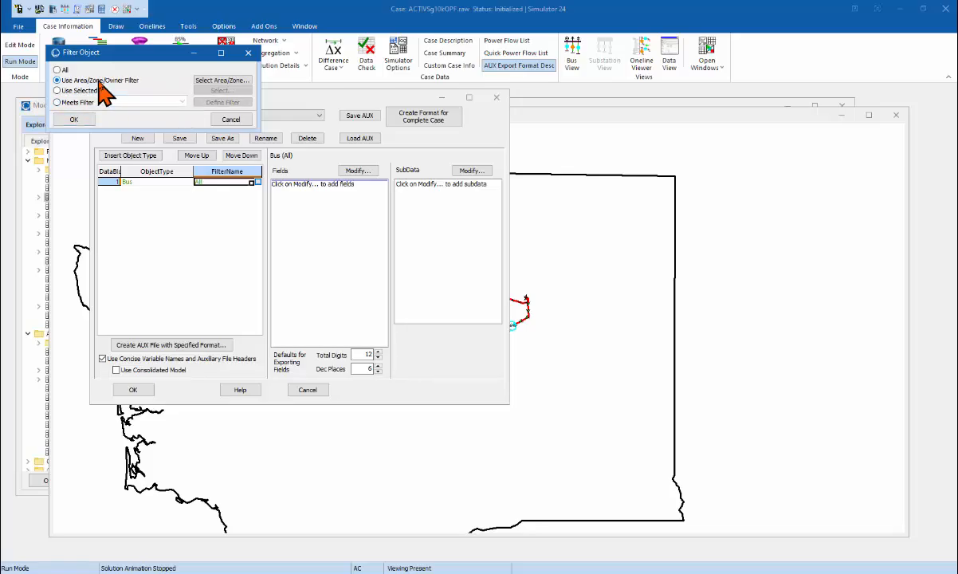
pyautogui.click(74, 93)
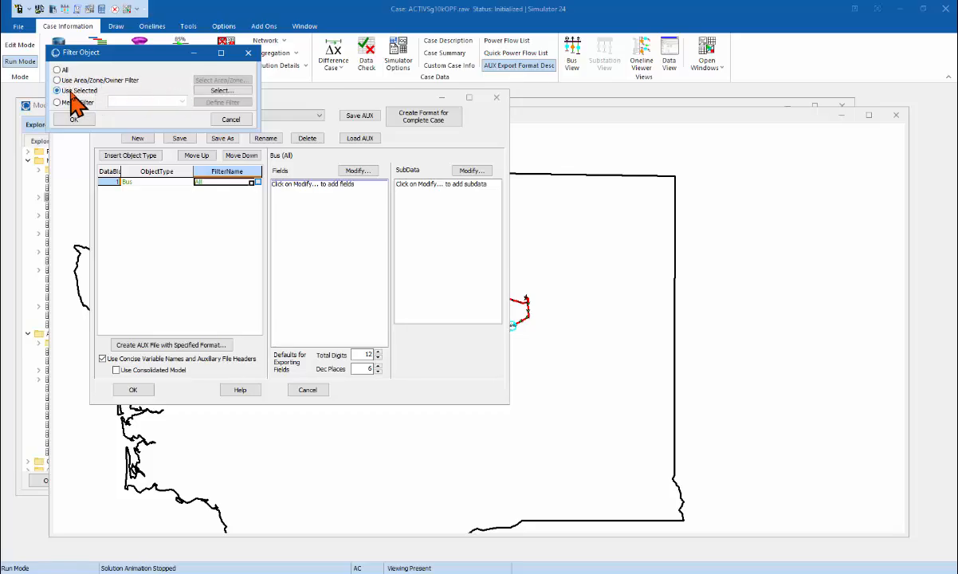
pyautogui.click(231, 89)
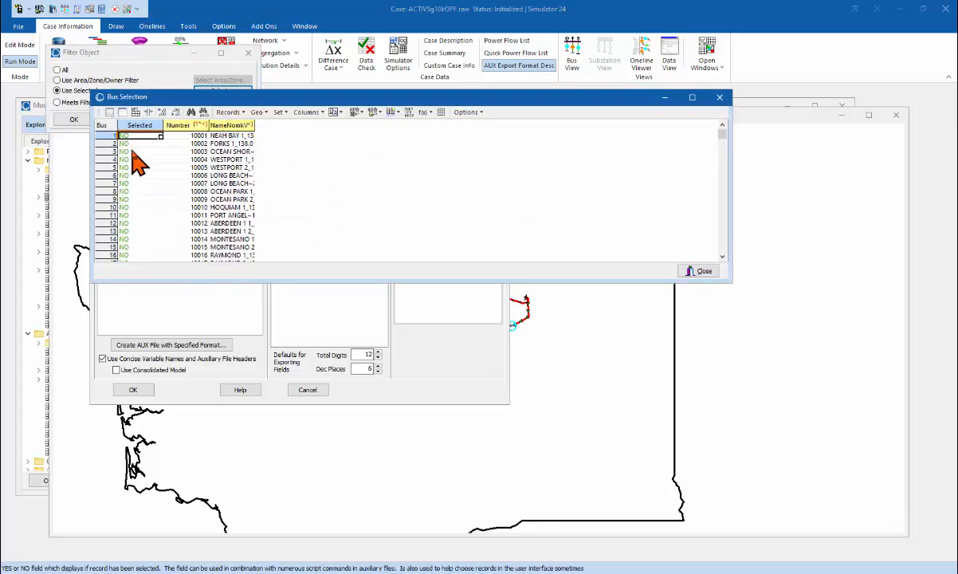
pyautogui.click(133, 152)
pyautogui.click(131, 167)
pyautogui.click(132, 183)
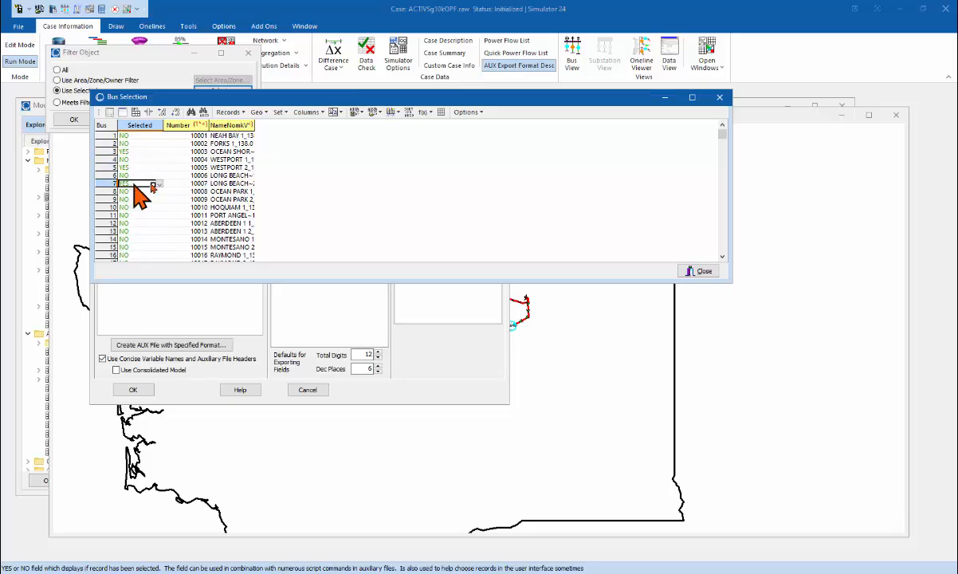
pyautogui.click(690, 272)
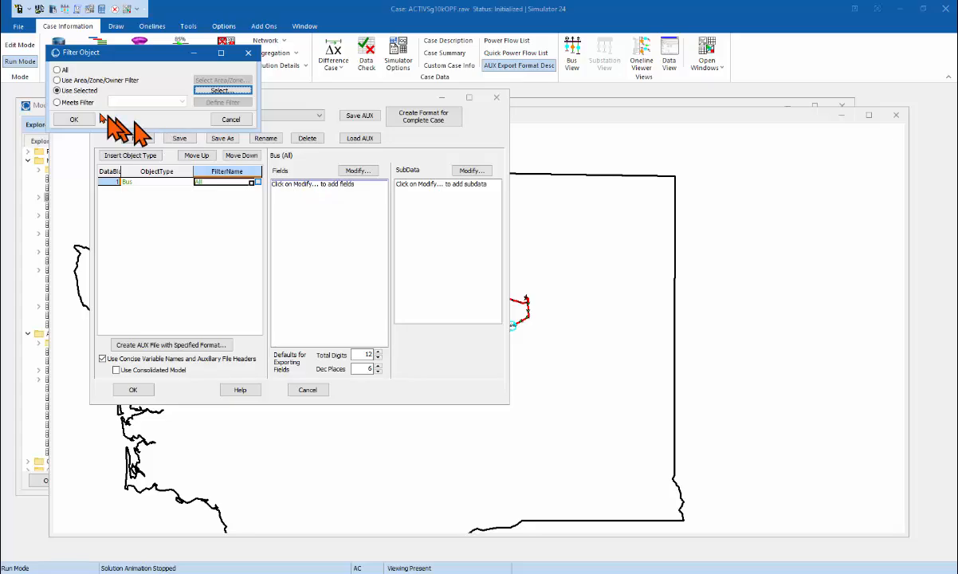
# Set the Bus object's filter to the Area/Zone/Owner filter, with all areas set to NO except Washington.
pyautogui.click(112, 80)
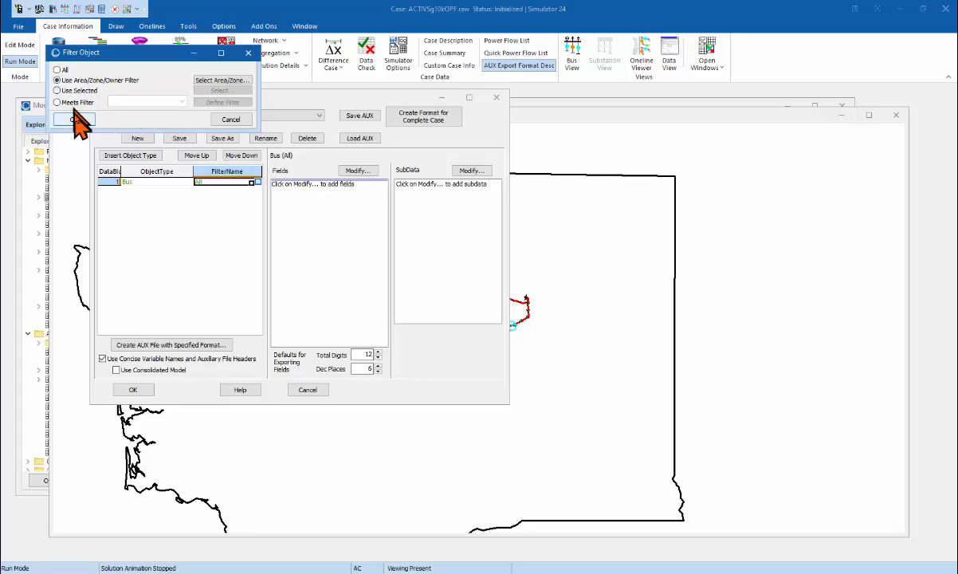
pyautogui.click(232, 81)
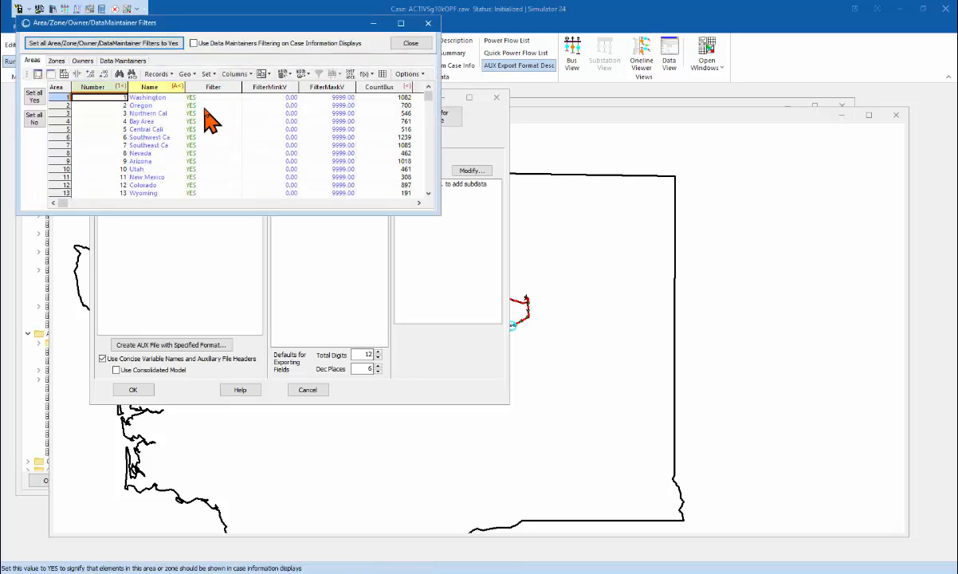
pyautogui.click(205, 106)
pyautogui.click(209, 74)
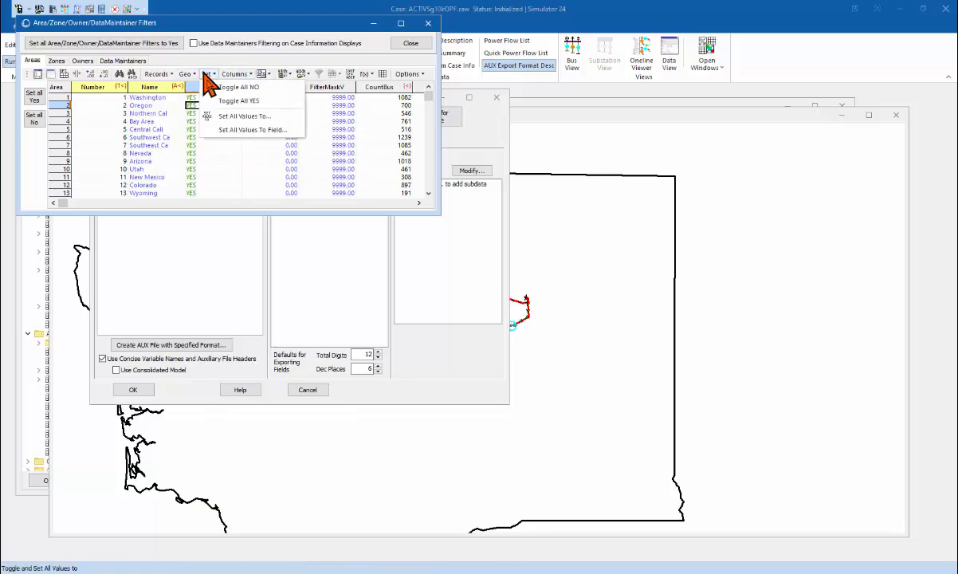
pyautogui.click(218, 88)
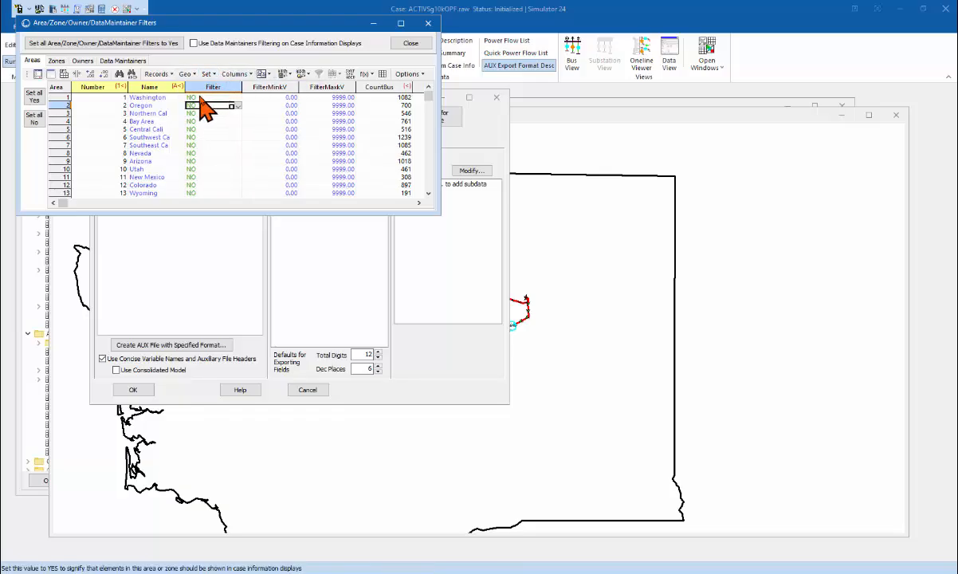
pyautogui.doubleClick(200, 98)
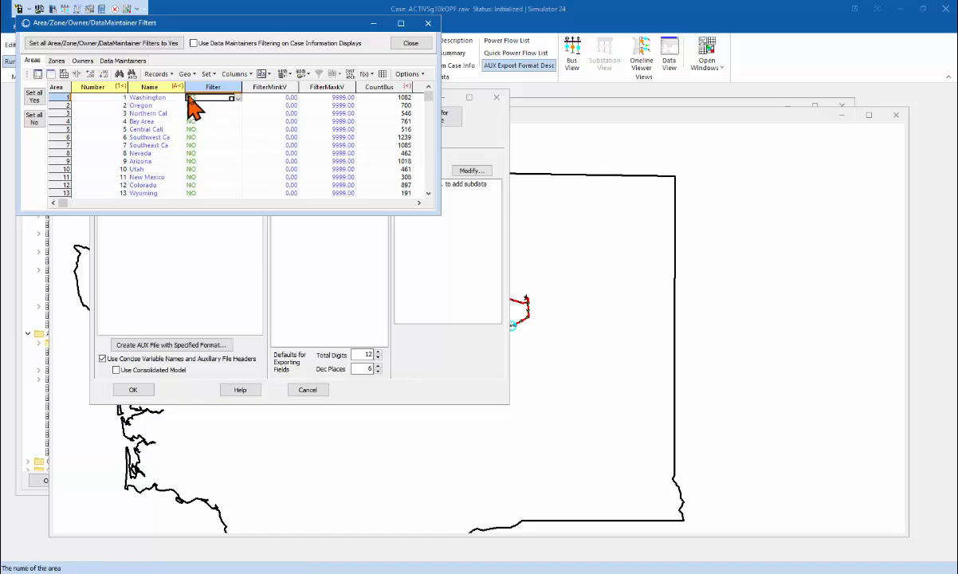
pyautogui.click(411, 43)
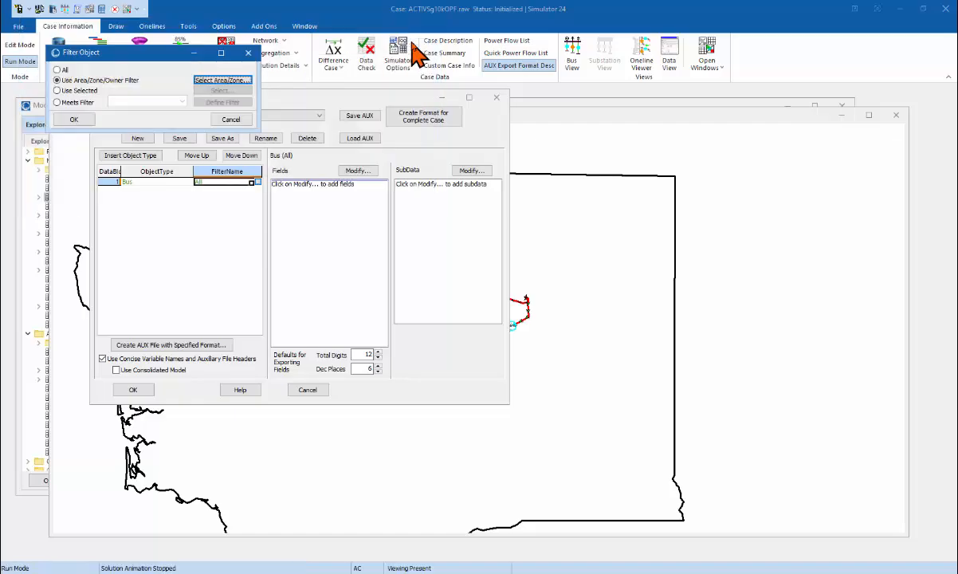
pyautogui.click(73, 119)
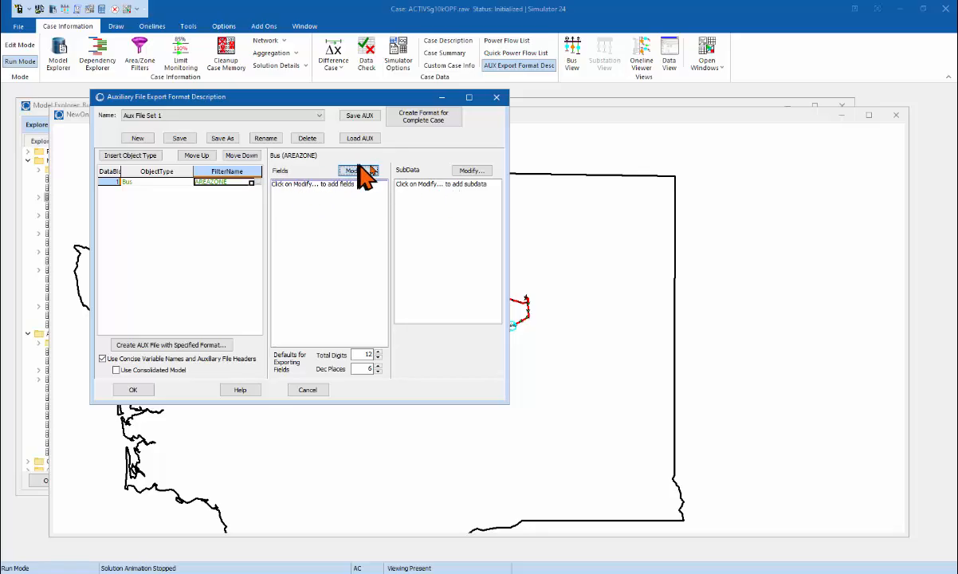
# Add the Generators MW field to the Bus object's exported fields.
pyautogui.click(358, 171)
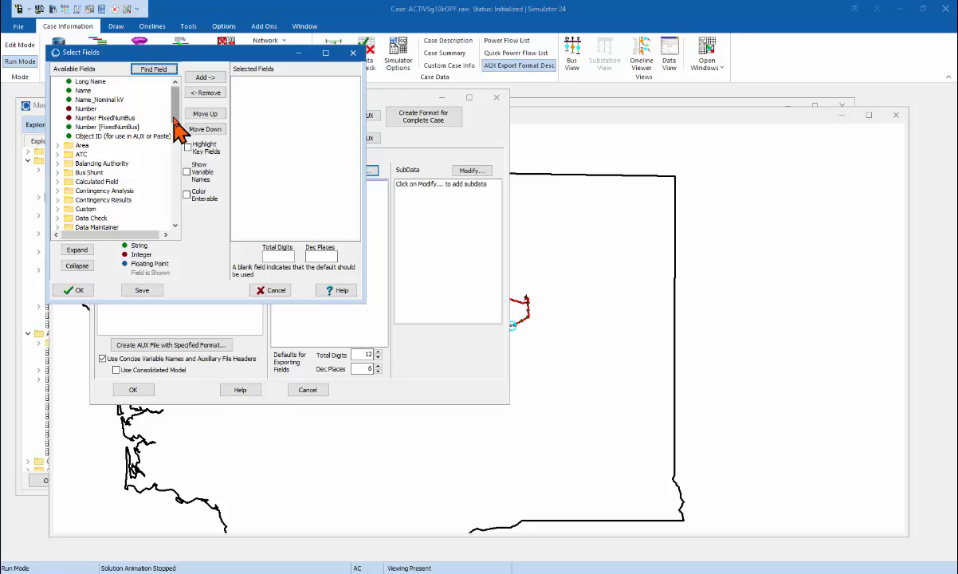
pyautogui.scroll(-2, 177, 133)
pyautogui.scroll(-5, 177, 137)
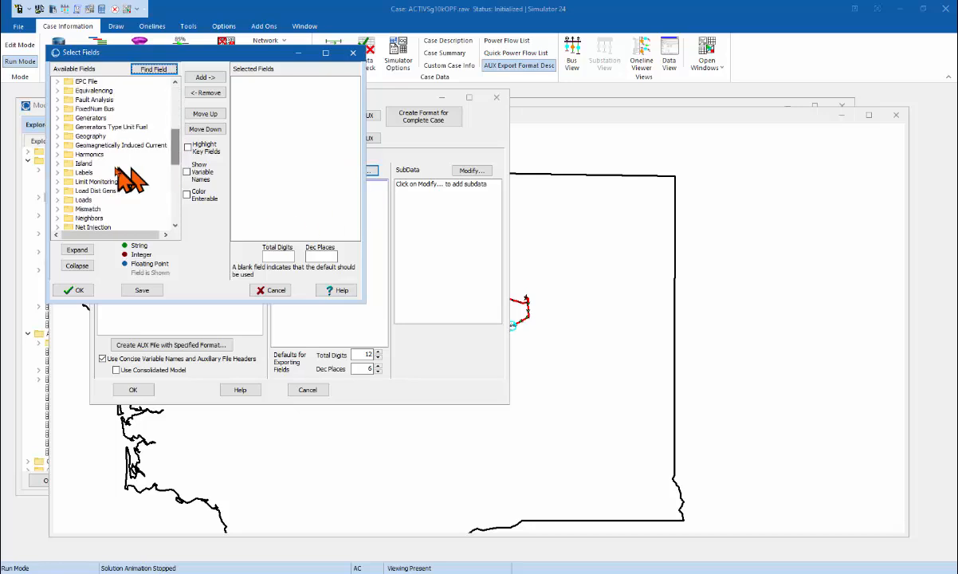
pyautogui.click(57, 118)
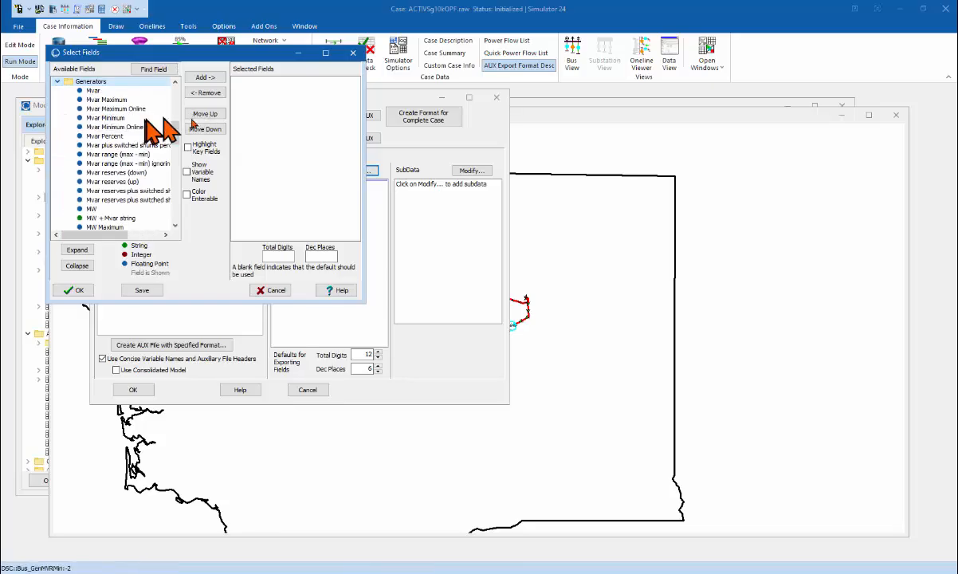
pyautogui.scroll(-1, 177, 137)
pyautogui.scroll(1, 176, 137)
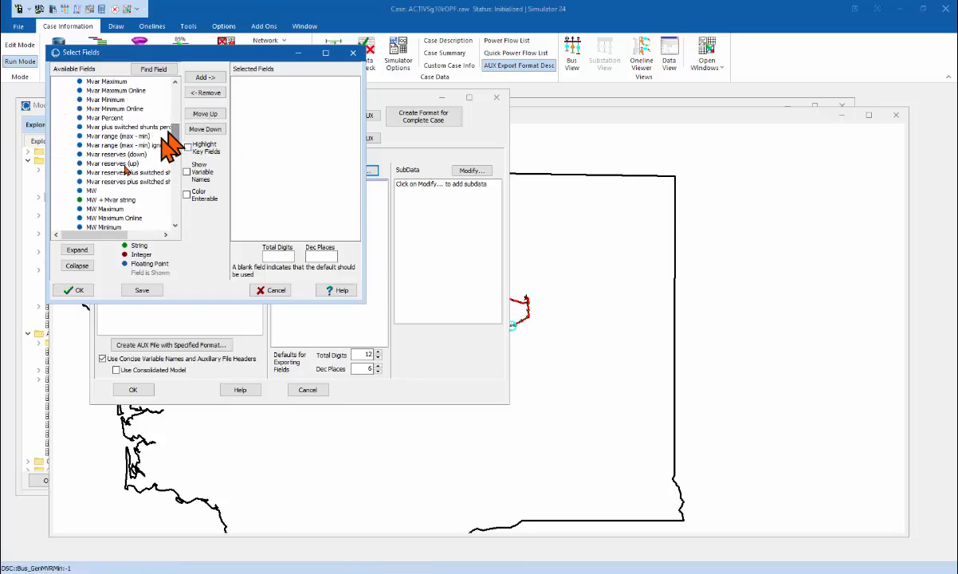
pyautogui.click(102, 190)
pyautogui.click(203, 79)
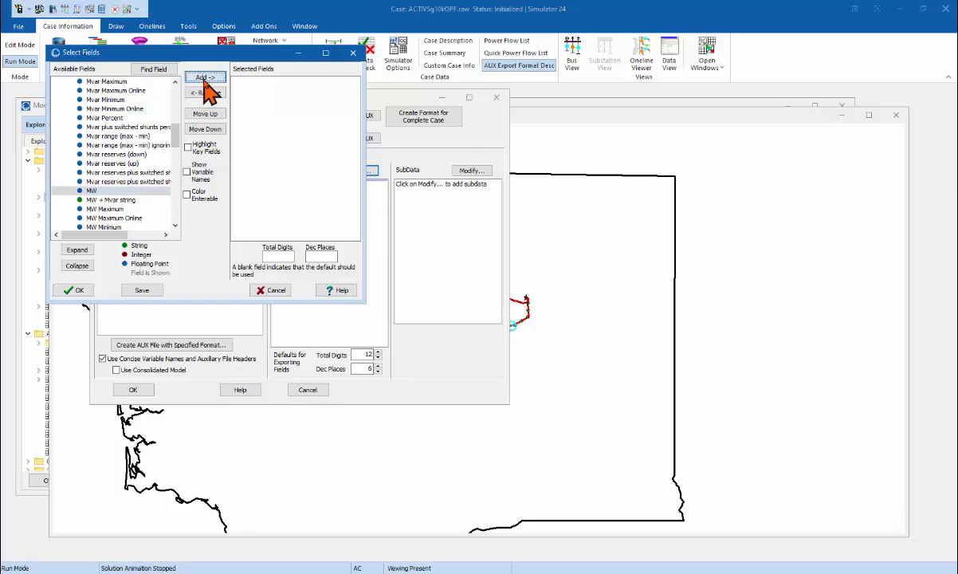
pyautogui.click(75, 291)
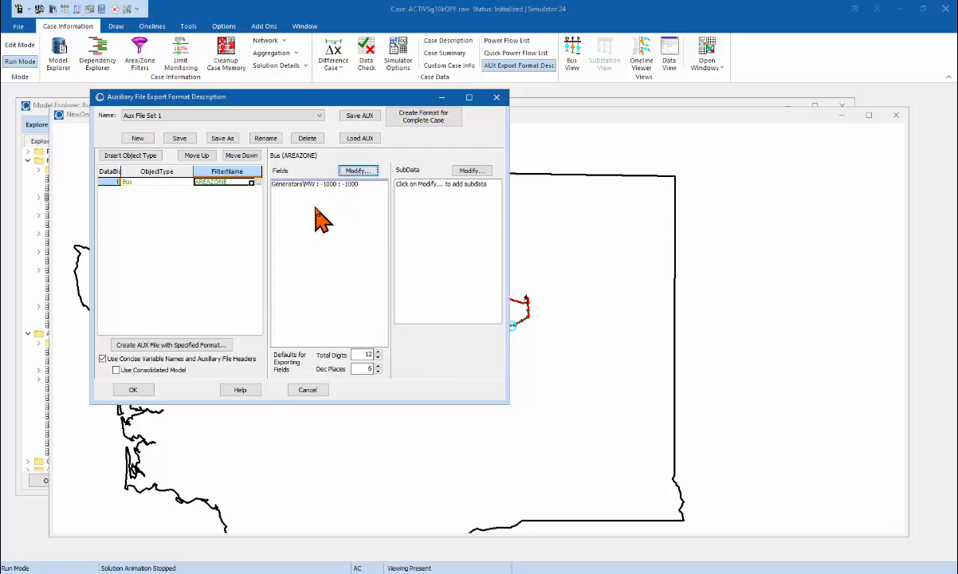
# Add the Name and Number [FixedNumBus] fields to the Bus object's selected fields.
pyautogui.click(358, 171)
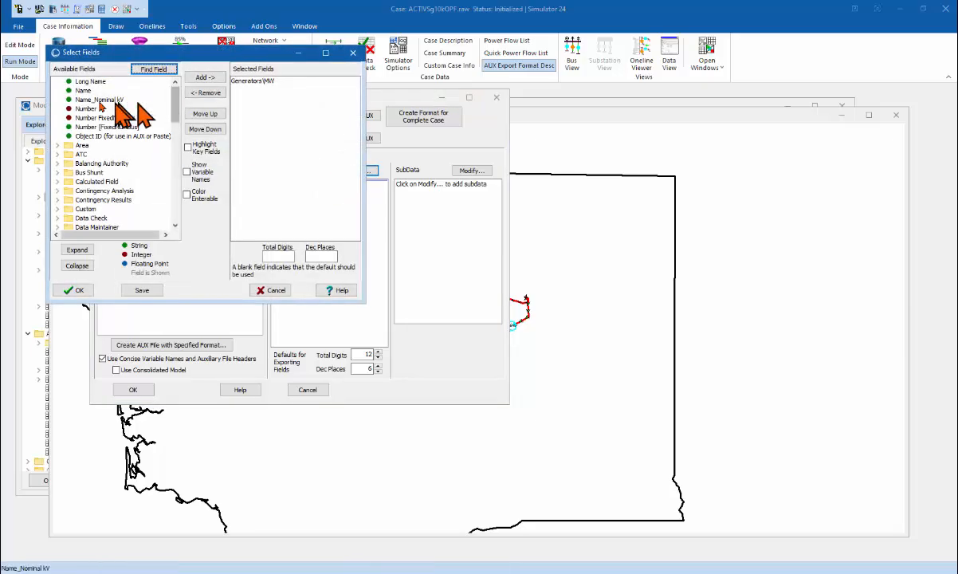
pyautogui.click(83, 91)
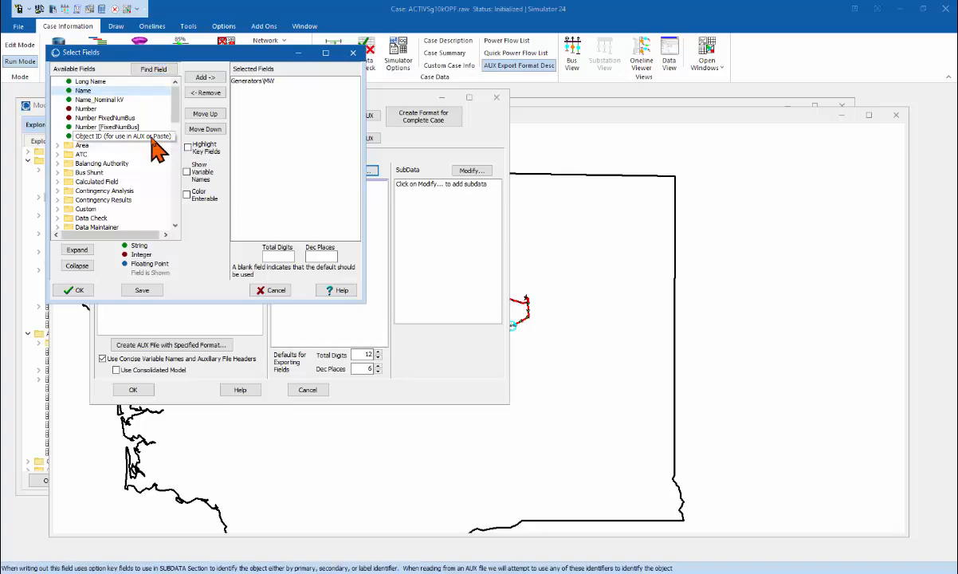
pyautogui.click(120, 128)
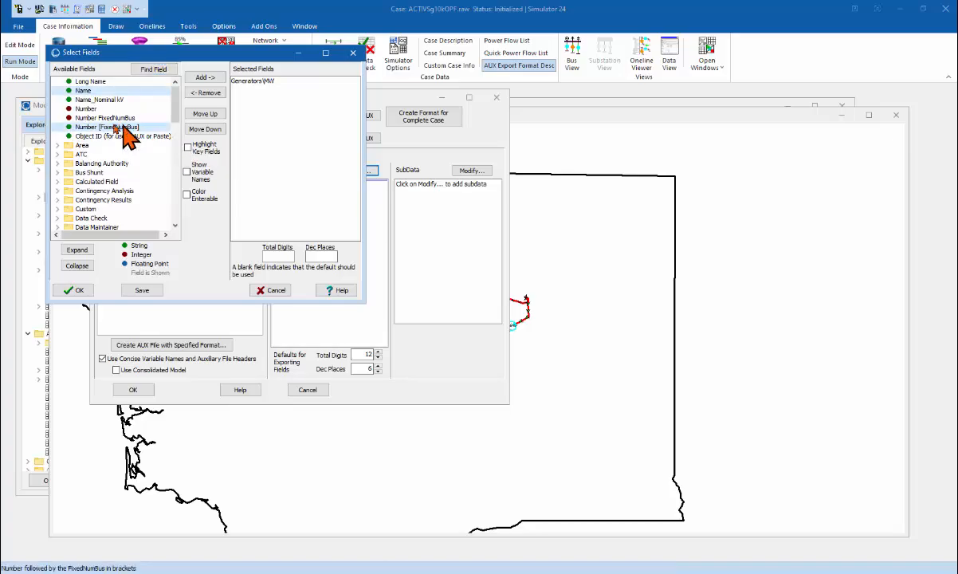
pyautogui.click(204, 79)
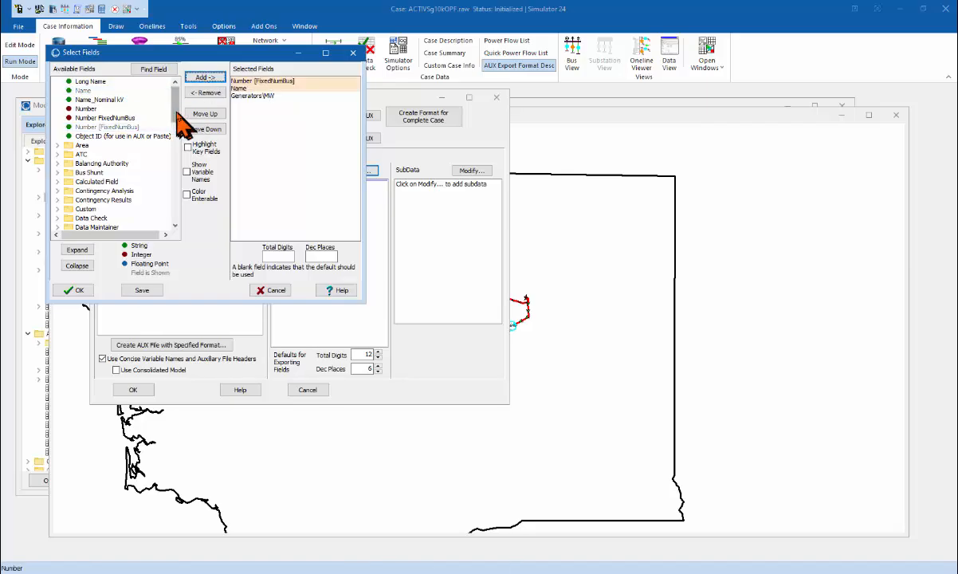
# Add the Voltage kV Nominal field with 2 decimal places to the Bus fields, and accept the field selection.
pyautogui.scroll(-1, 180, 126)
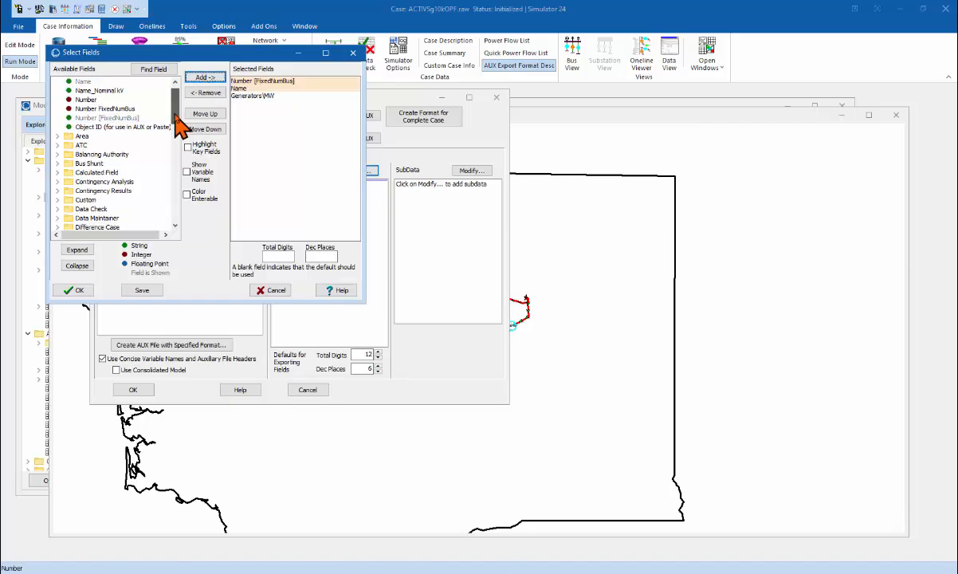
pyautogui.scroll(1, 176, 107)
pyautogui.moveTo(177, 107); pyautogui.dragTo(177, 217)
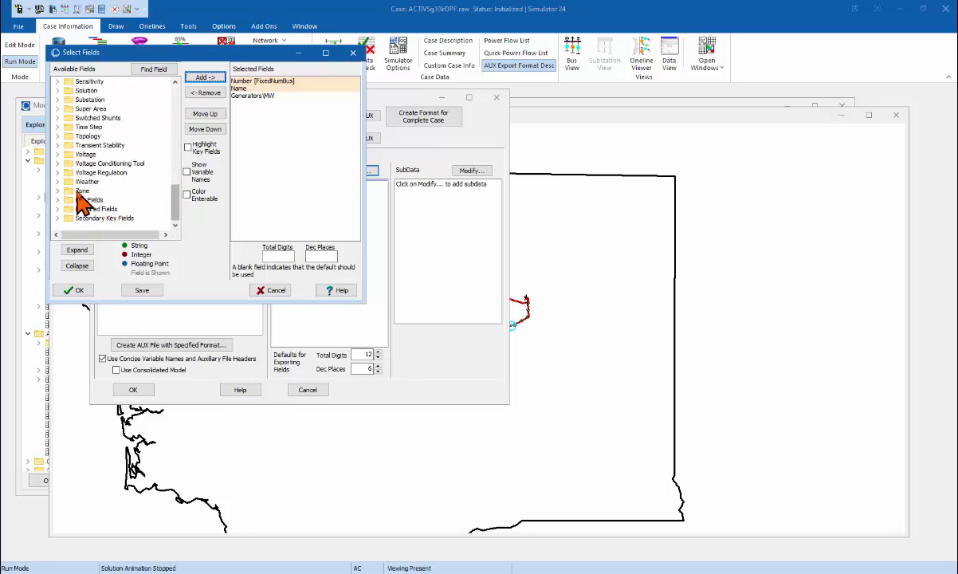
pyautogui.click(58, 154)
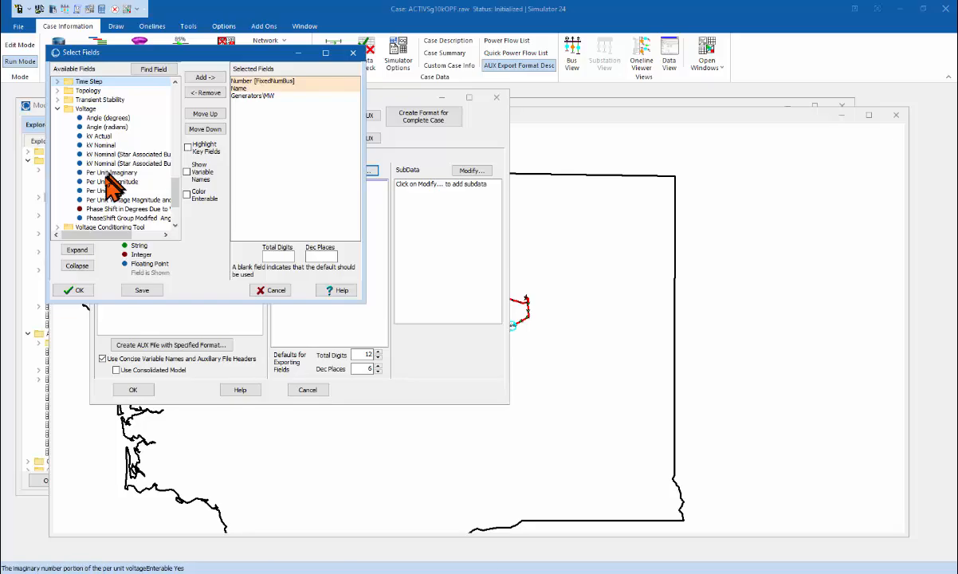
pyautogui.click(107, 145)
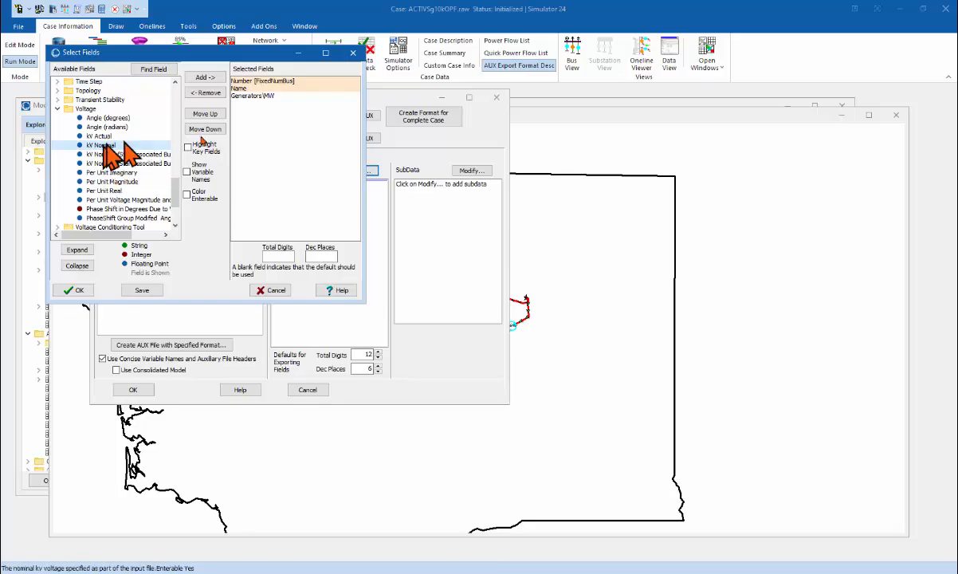
pyautogui.click(209, 77)
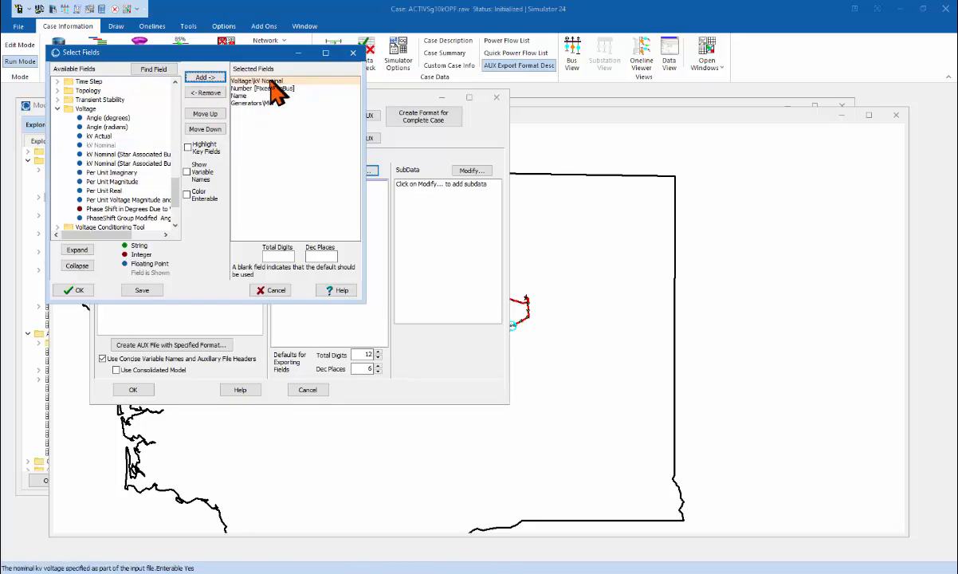
pyautogui.click(279, 255)
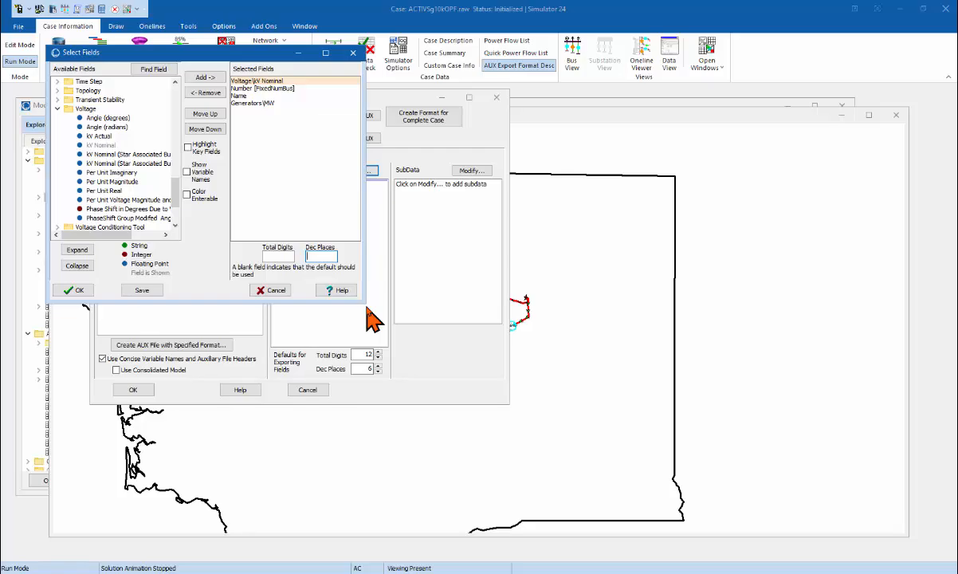
pyautogui.write('2')
pyautogui.click(78, 290)
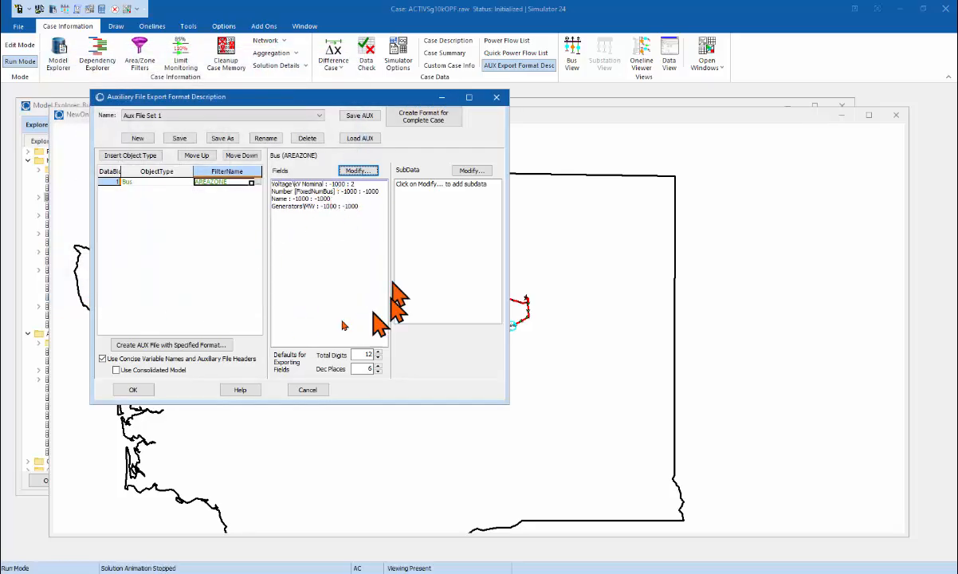
# Accept the Aux File Set 1 format, reopen the AUX export format description, and export it to an auxiliary file named tmpBuses.
pyautogui.click(132, 389)
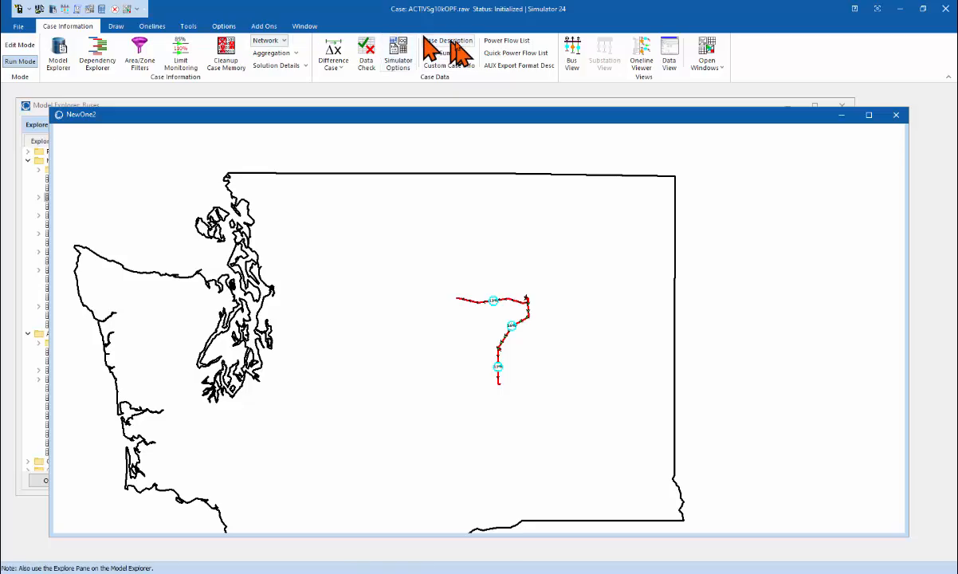
pyautogui.click(504, 66)
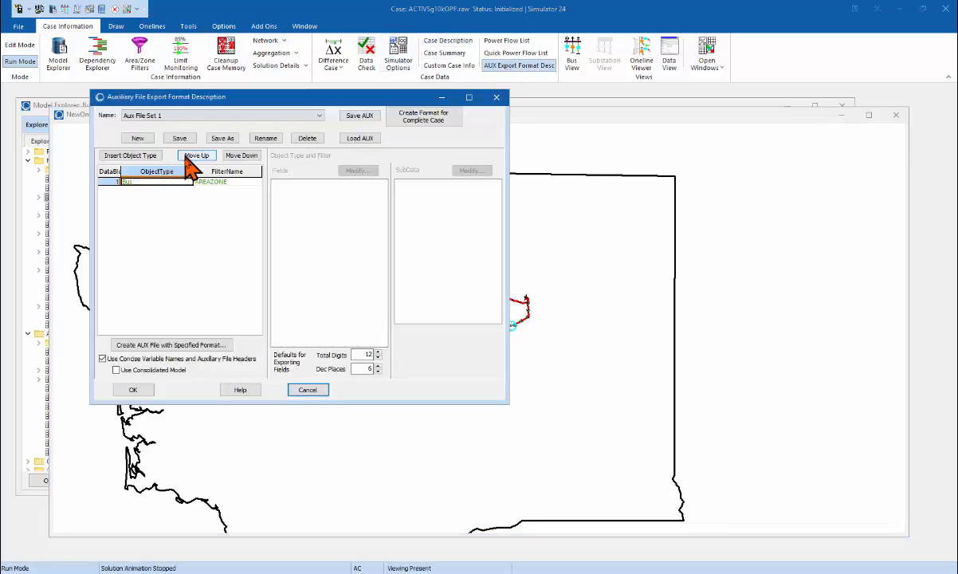
pyautogui.click(183, 345)
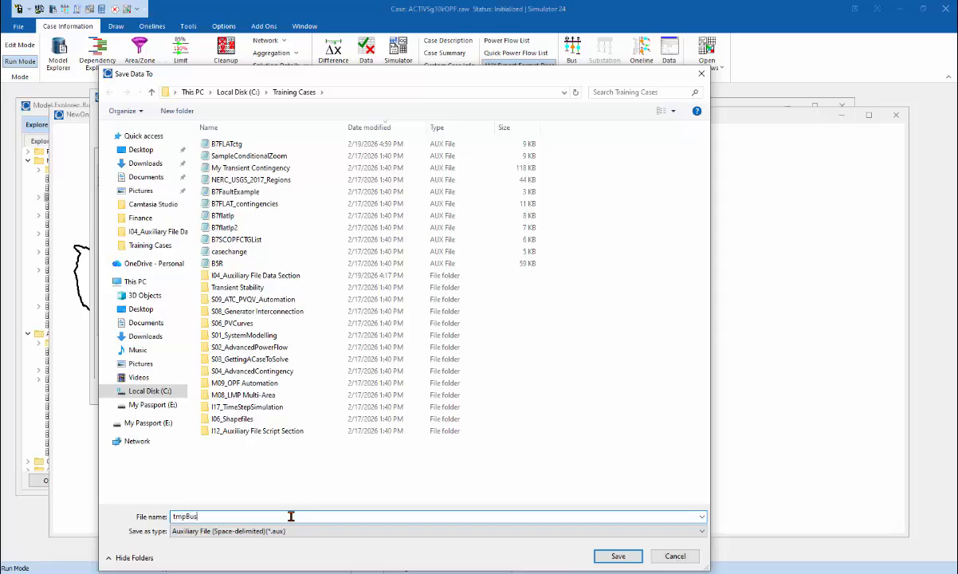
pyautogui.write('tmpBuses')
pyautogui.press('Return')
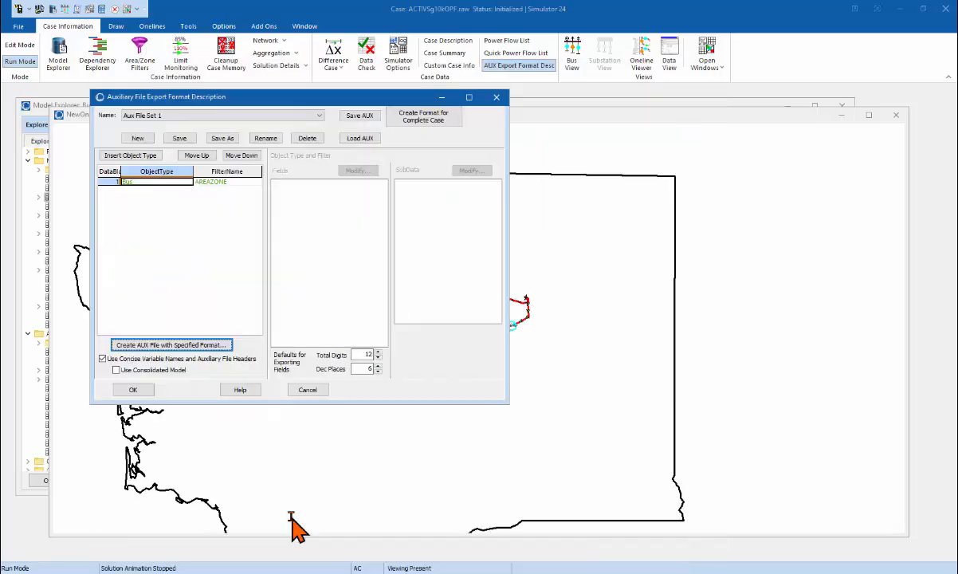
# Open the exported tmpBuses file in Notepad and examine its header fields and bus records, leaving the save dialog without saving.
pyautogui.click(191, 345)
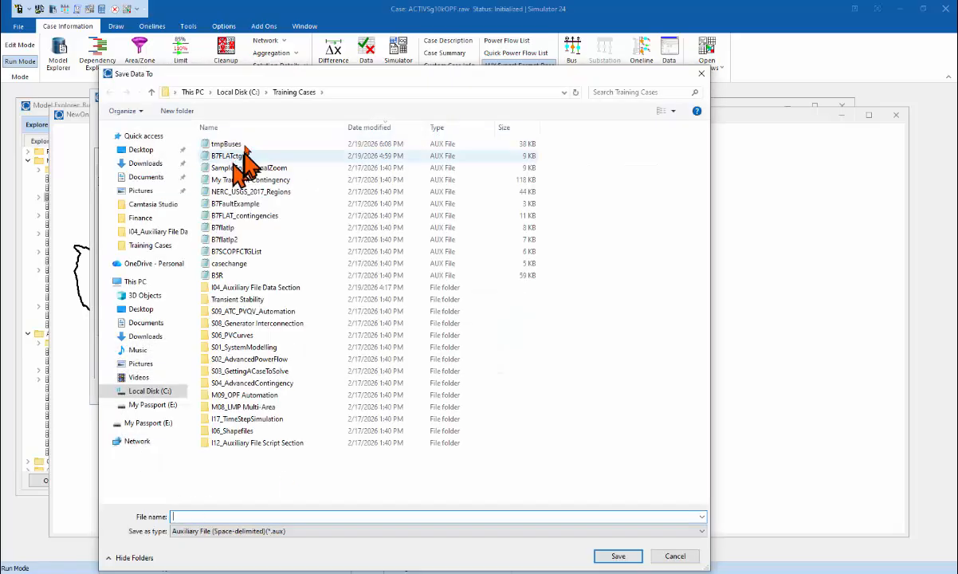
pyautogui.click(238, 144)
pyautogui.rightClick(238, 143)
pyautogui.click(265, 177)
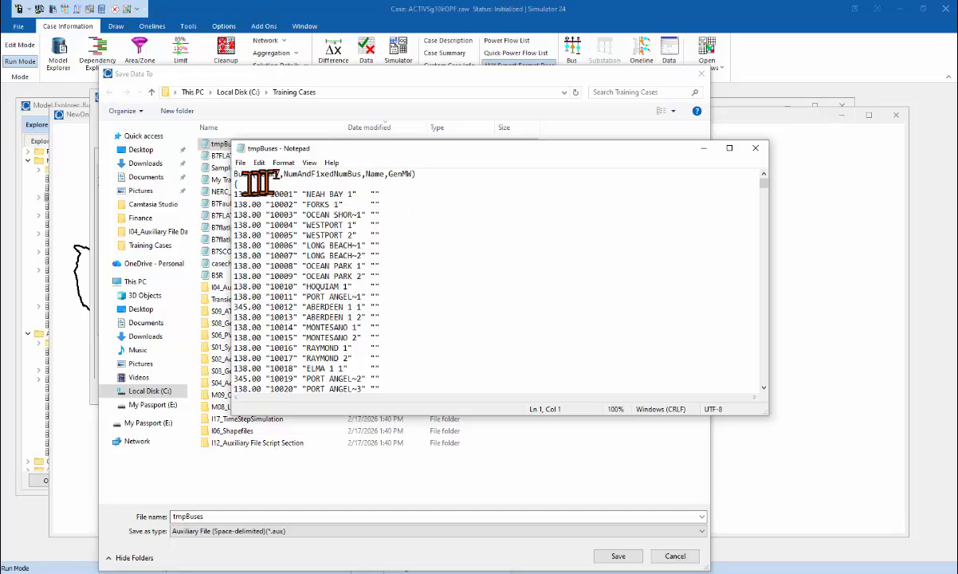
pyautogui.click(308, 174)
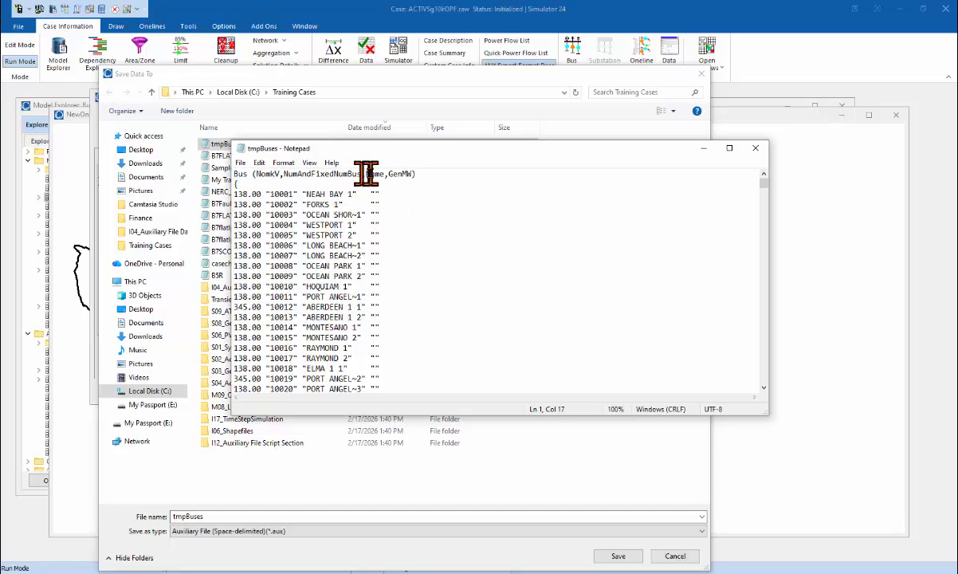
pyautogui.click(396, 174)
pyautogui.moveTo(763, 183); pyautogui.dragTo(706, 183)
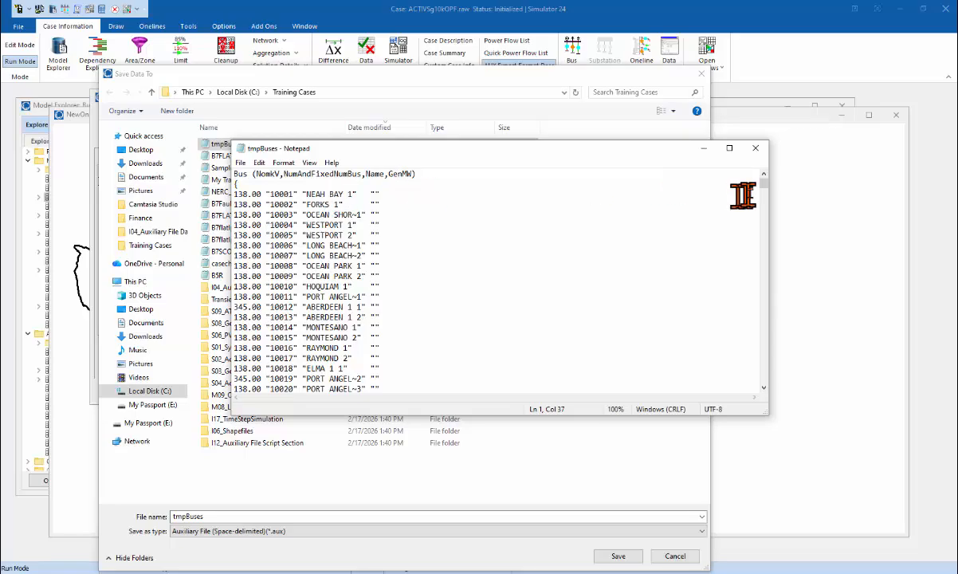
pyautogui.moveTo(764, 191); pyautogui.dragTo(763, 376)
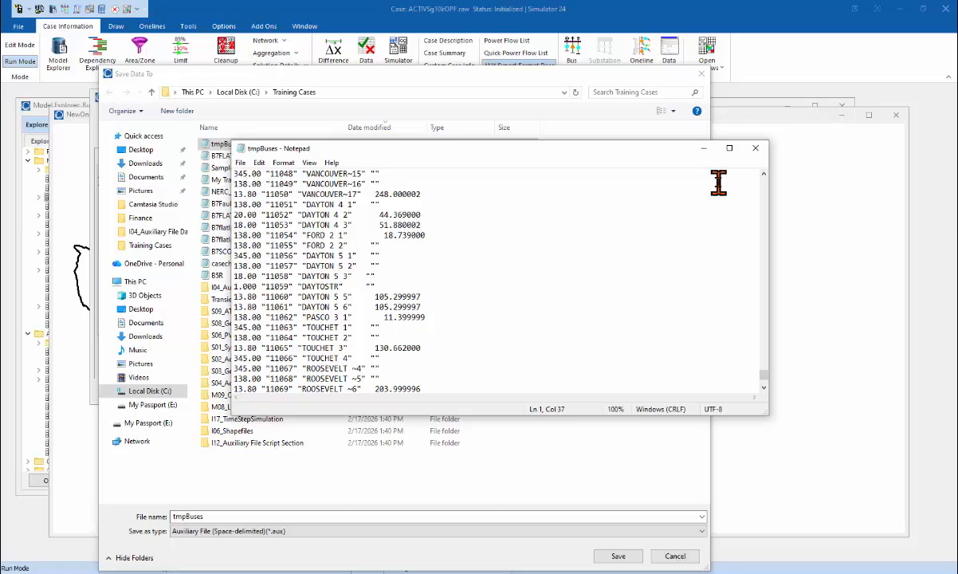
pyautogui.click(757, 149)
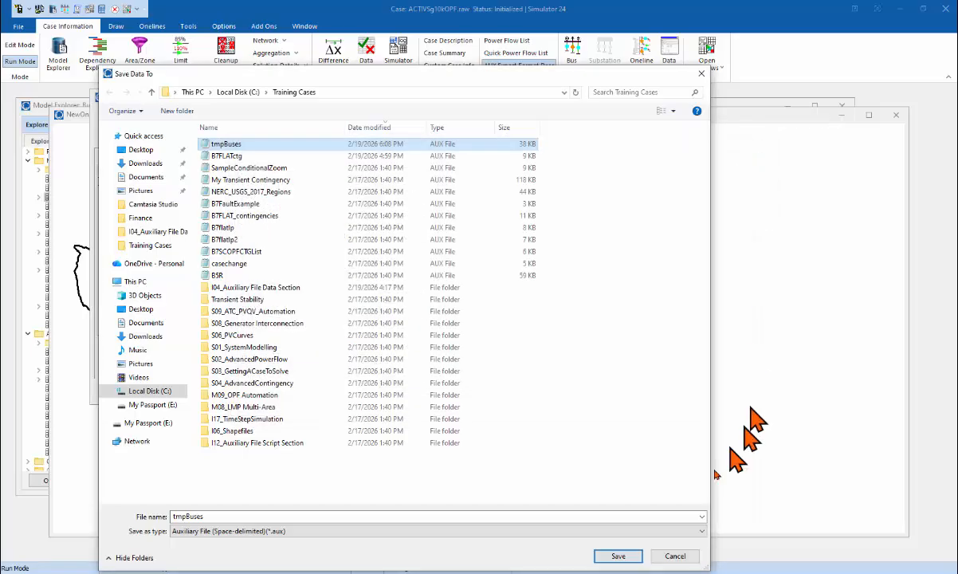
pyautogui.click(679, 556)
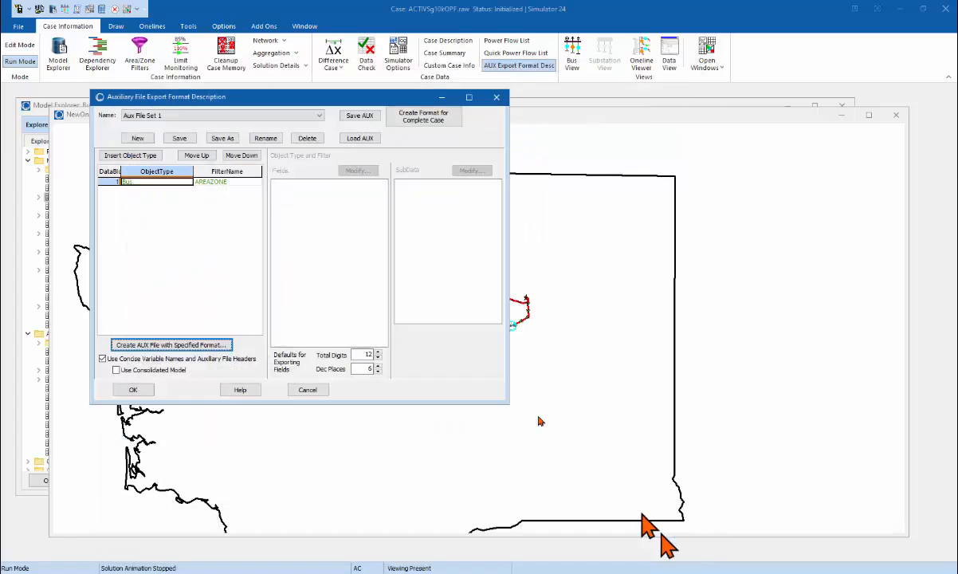
pyautogui.click(128, 155)
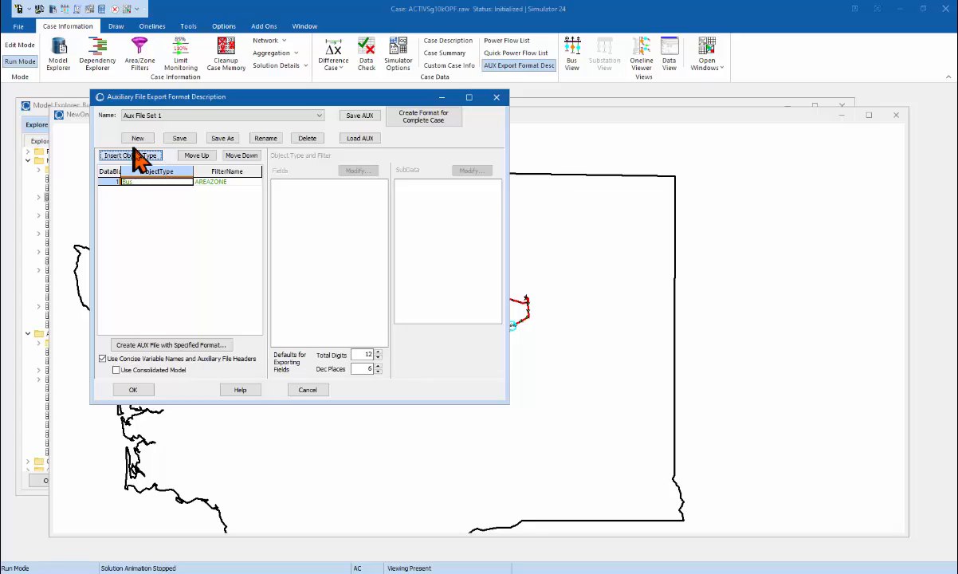
pyautogui.click(136, 157)
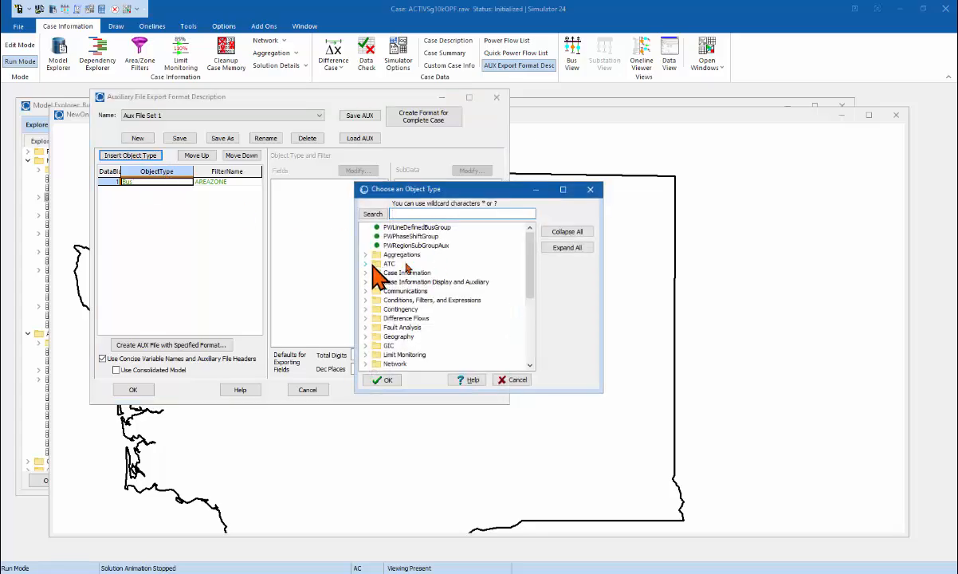
pyautogui.click(514, 380)
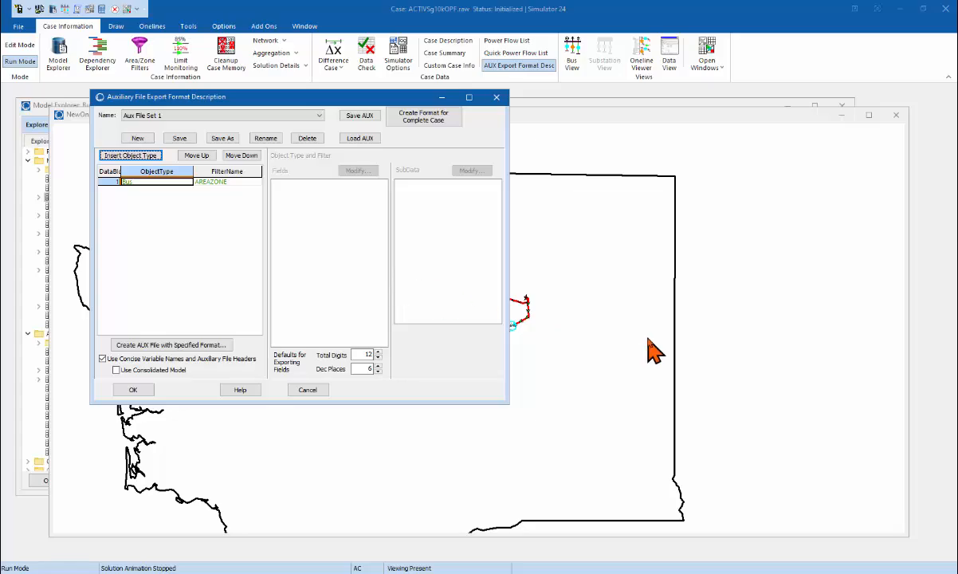
# Create a complete-case export format containing only the Network Model part, and widen the format description window.
pyautogui.click(437, 124)
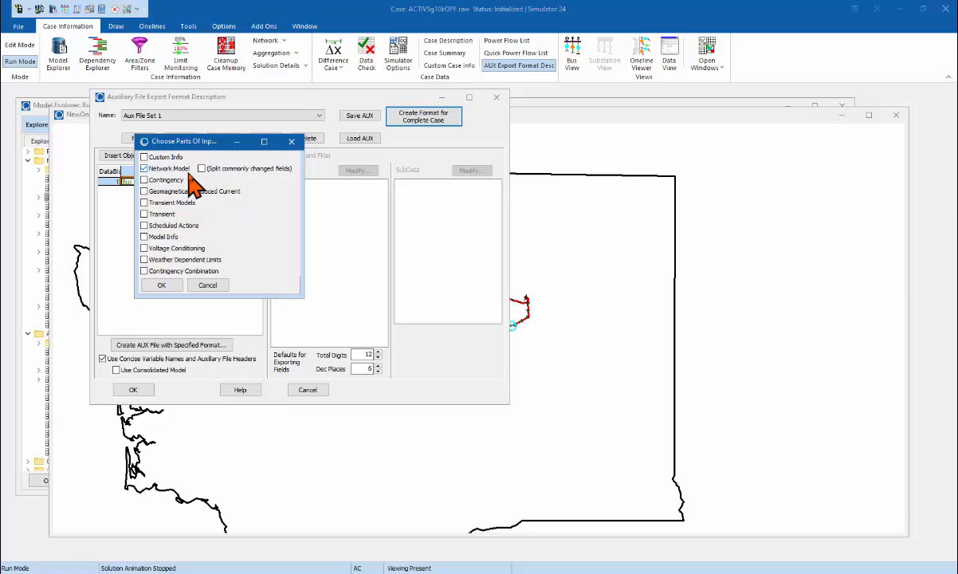
pyautogui.click(158, 171)
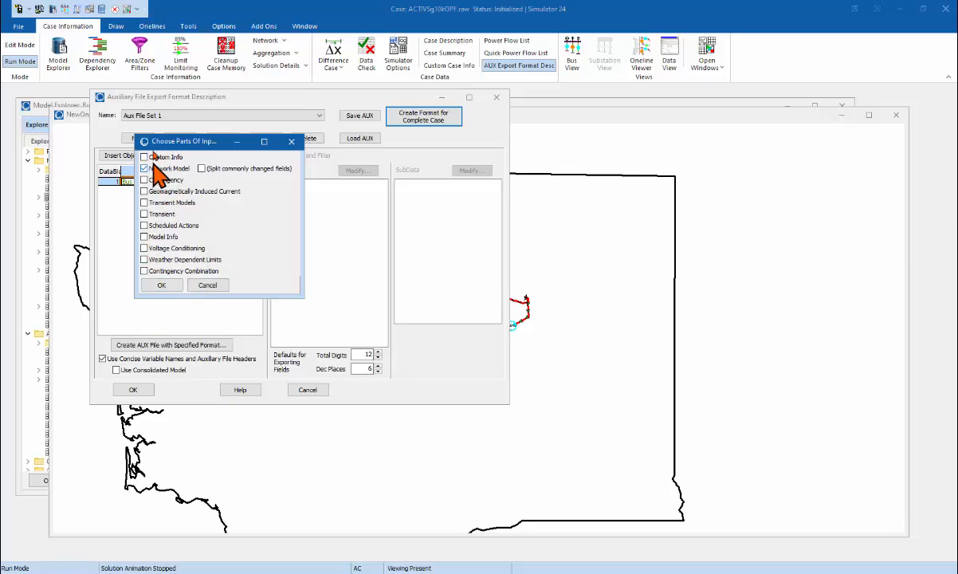
pyautogui.click(161, 285)
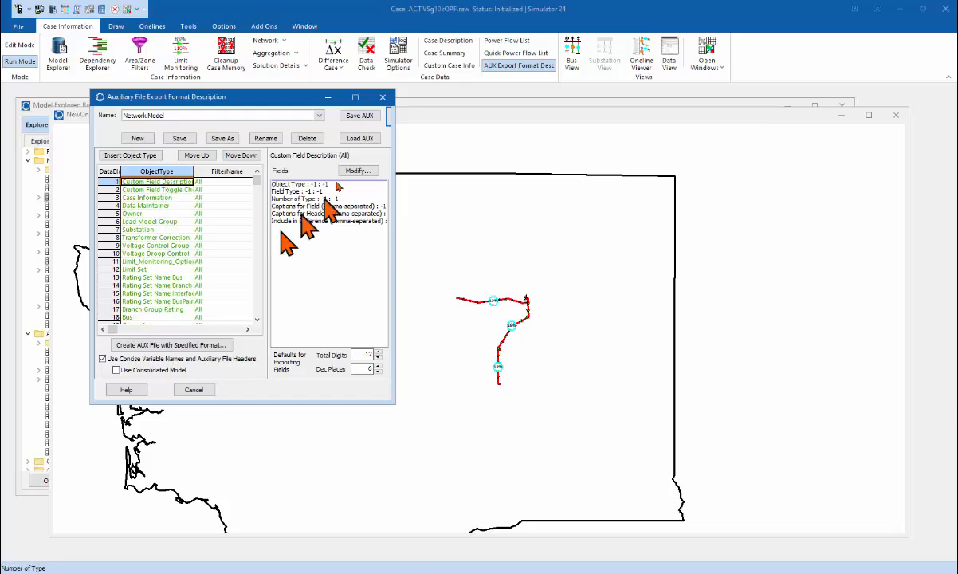
pyautogui.moveTo(392, 172); pyautogui.dragTo(607, 171)
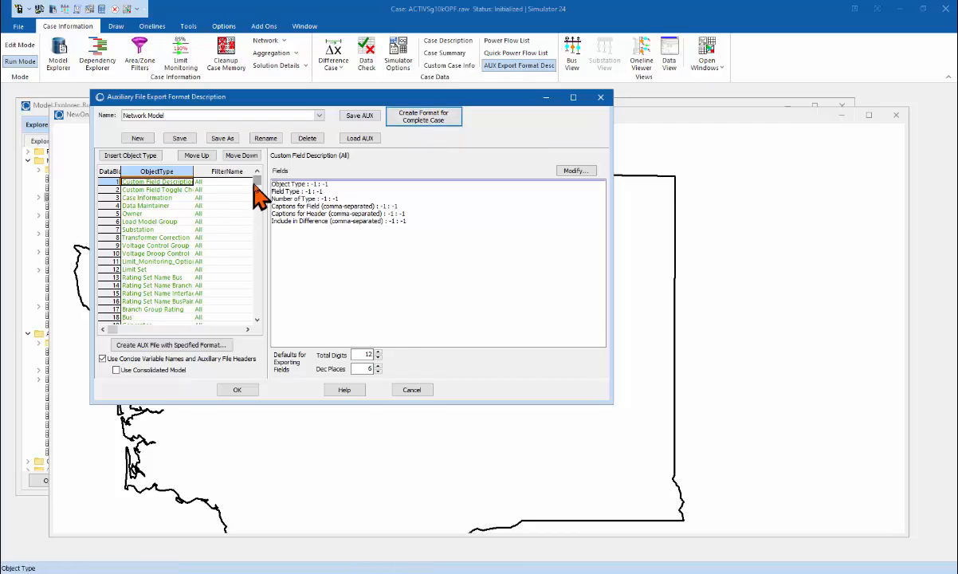
# Review the export fields of the Case Information, Load Model Group, Transformer Correction and Substation object types.
pyautogui.moveTo(256, 183)
pyautogui.mouseDown()
pyautogui.moveTo(255, 329)
pyautogui.moveTo(256, 182)
pyautogui.mouseUp()
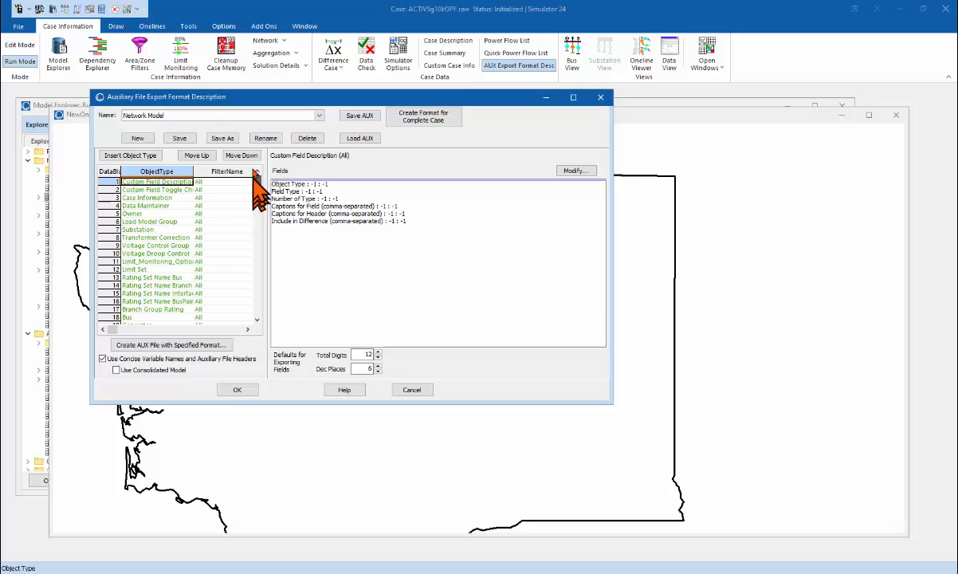
pyautogui.click(171, 198)
pyautogui.click(169, 222)
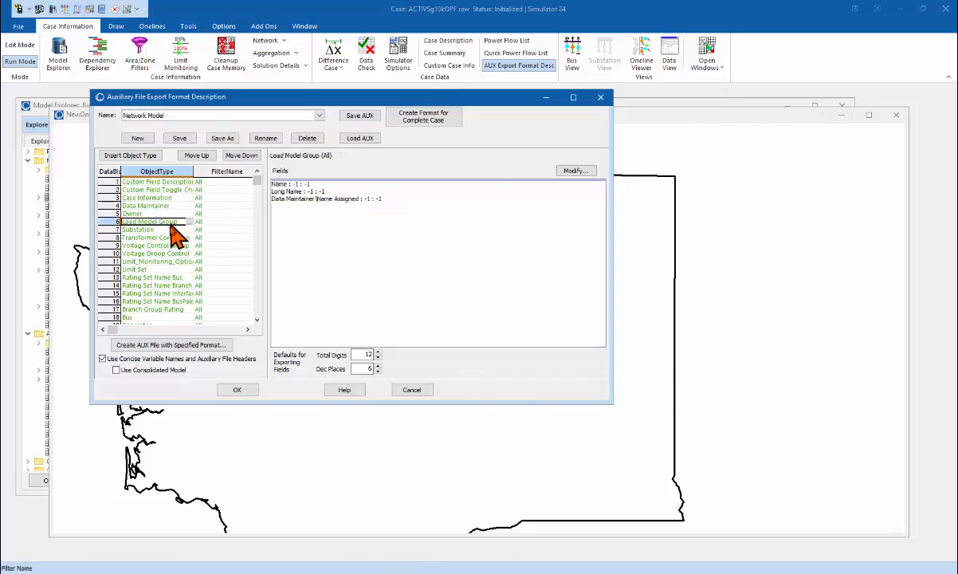
pyautogui.click(169, 237)
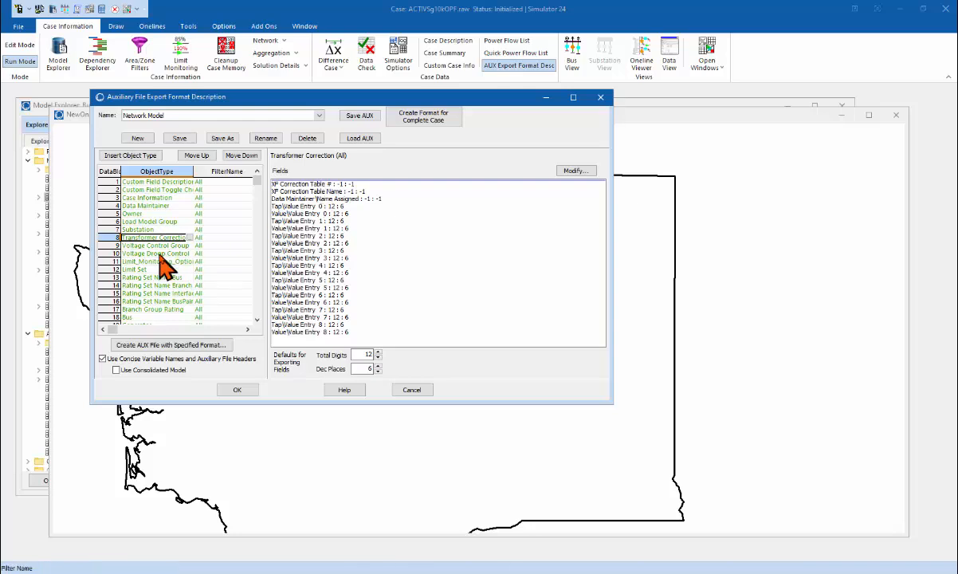
pyautogui.click(155, 231)
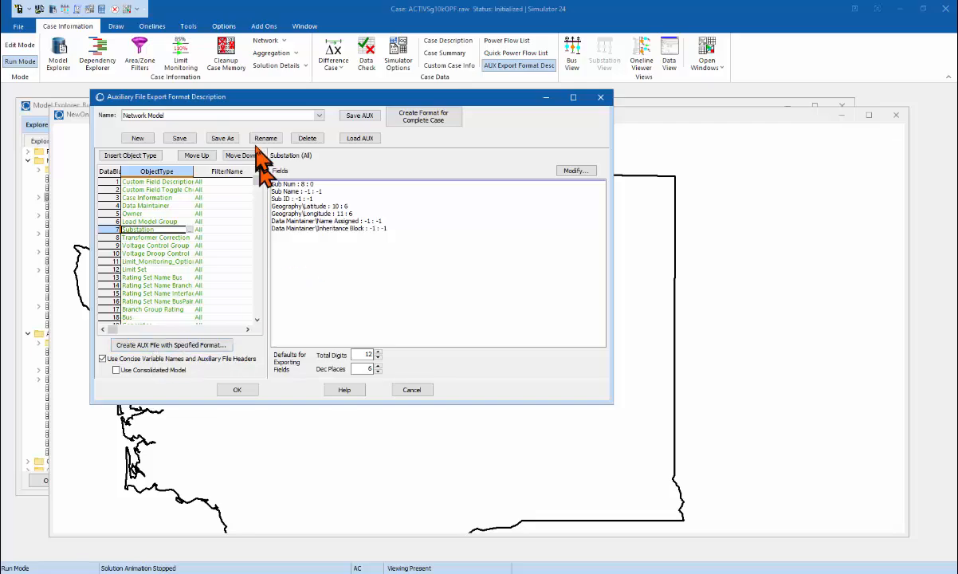
# Export the Network Model format to an auxiliary file named tmpNetworkModel in the Training Cases folder.
pyautogui.click(213, 344)
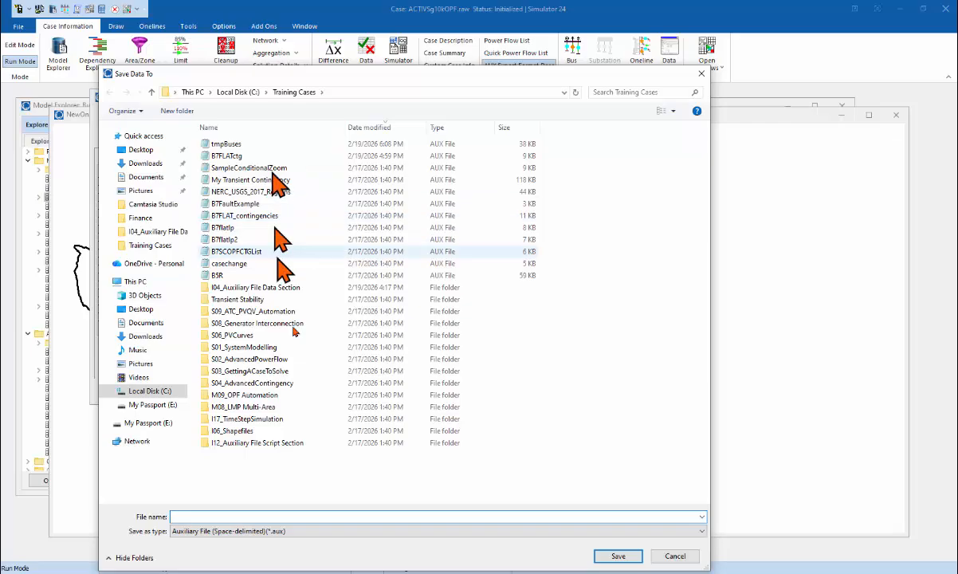
pyautogui.write('tmpNetworkModel')
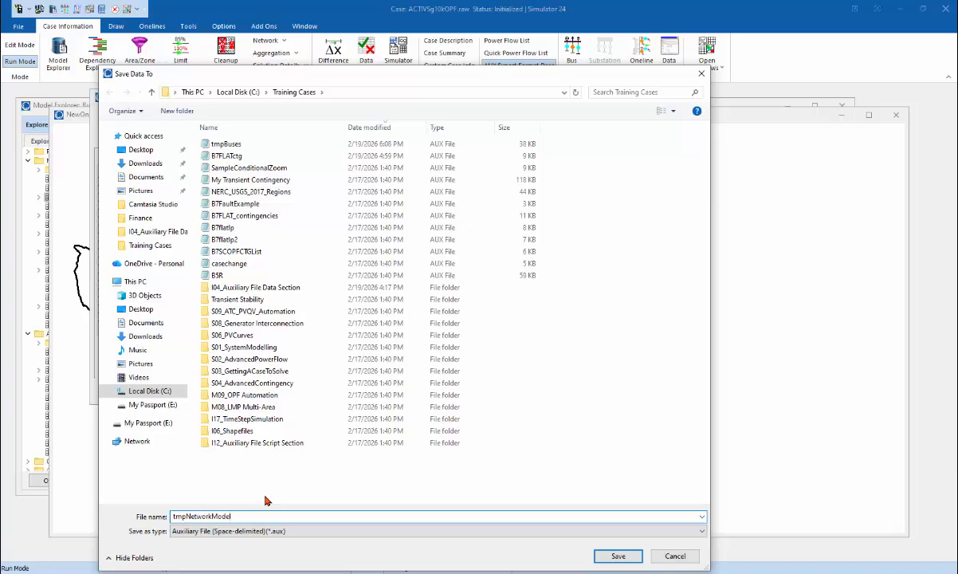
pyautogui.press('Return')
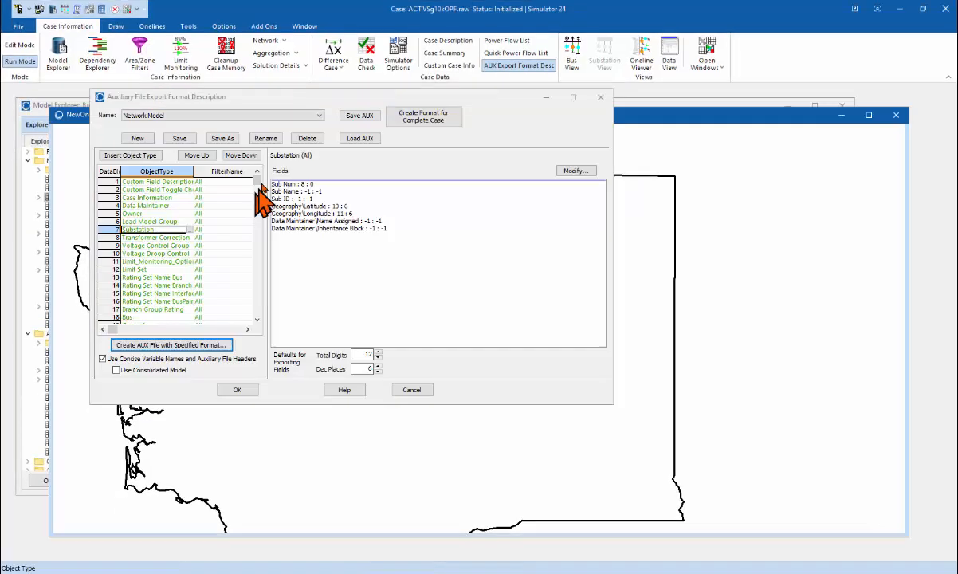
# Look over the full list of Network Model object types, and open the exported tmpNetworkModel file in Notepad.
pyautogui.moveTo(256, 179); pyautogui.dragTo(257, 313)
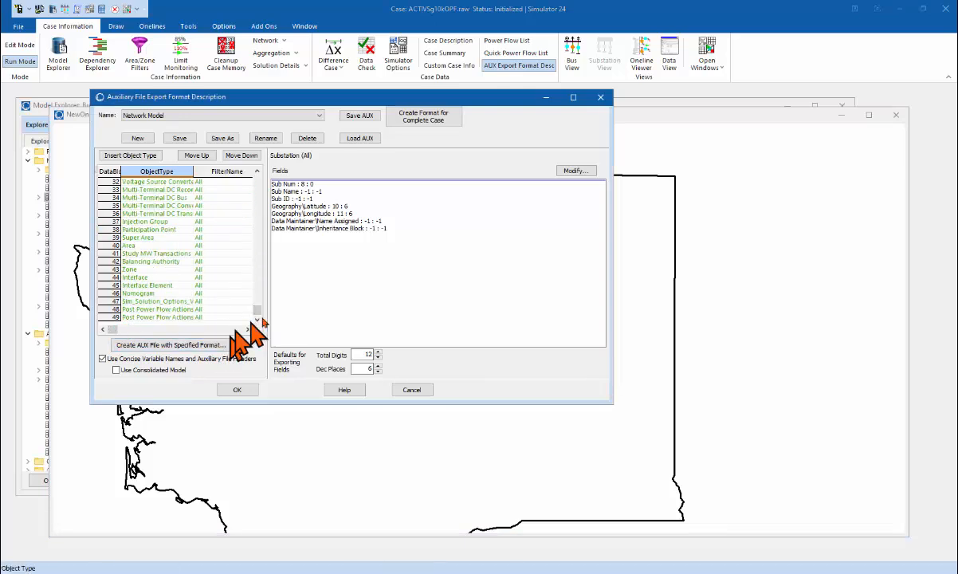
pyautogui.moveTo(257, 311); pyautogui.dragTo(254, 180)
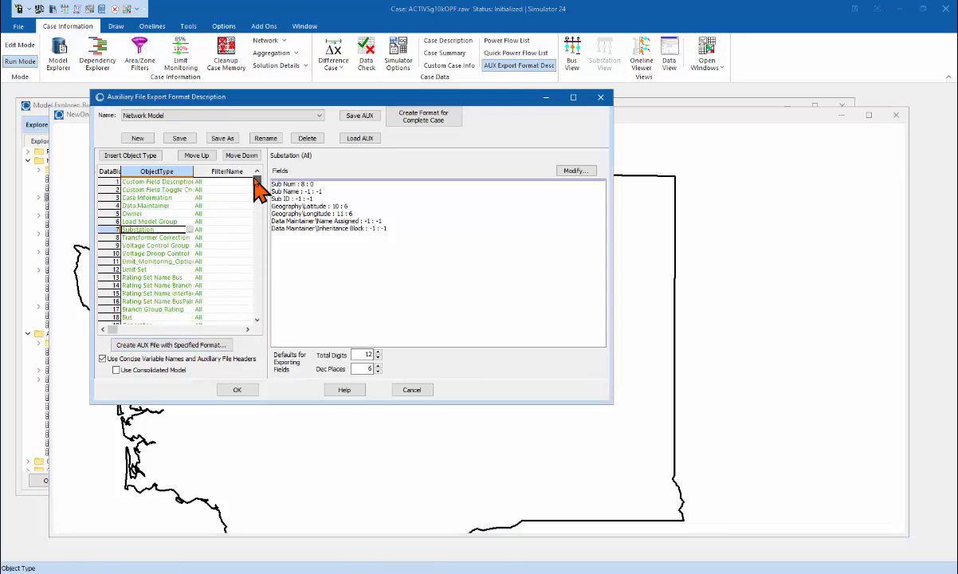
pyautogui.click(162, 346)
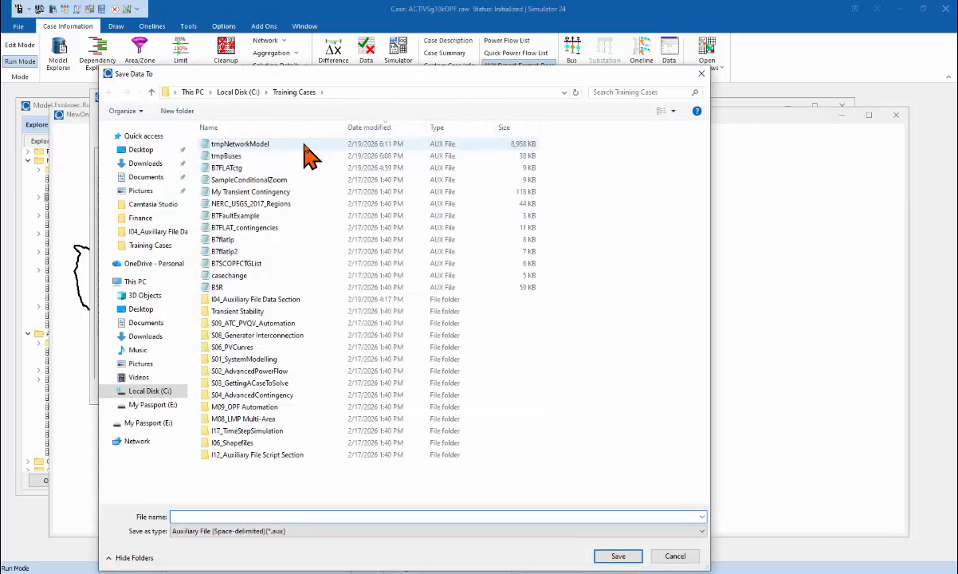
pyautogui.rightClick(308, 155)
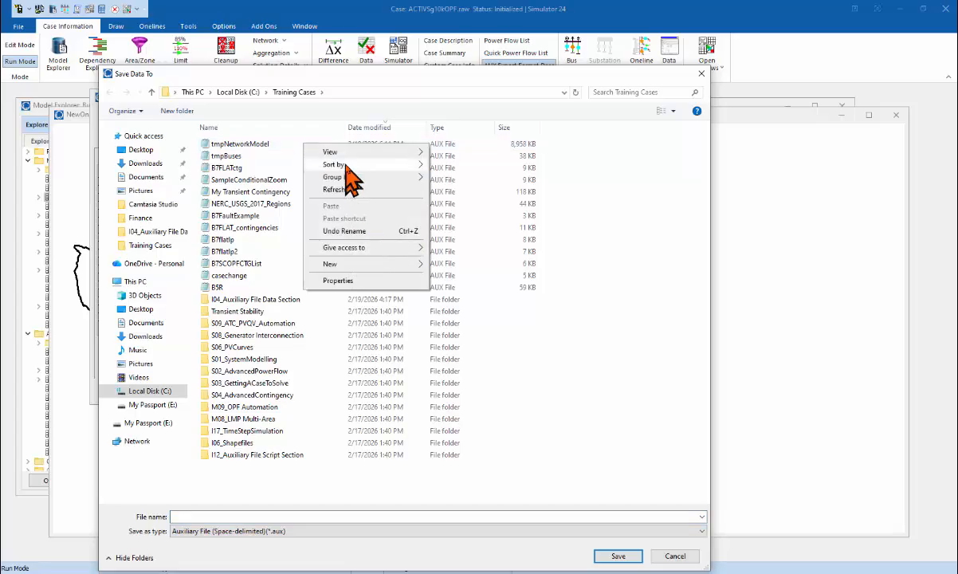
pyautogui.click(263, 145)
pyautogui.rightClick(260, 146)
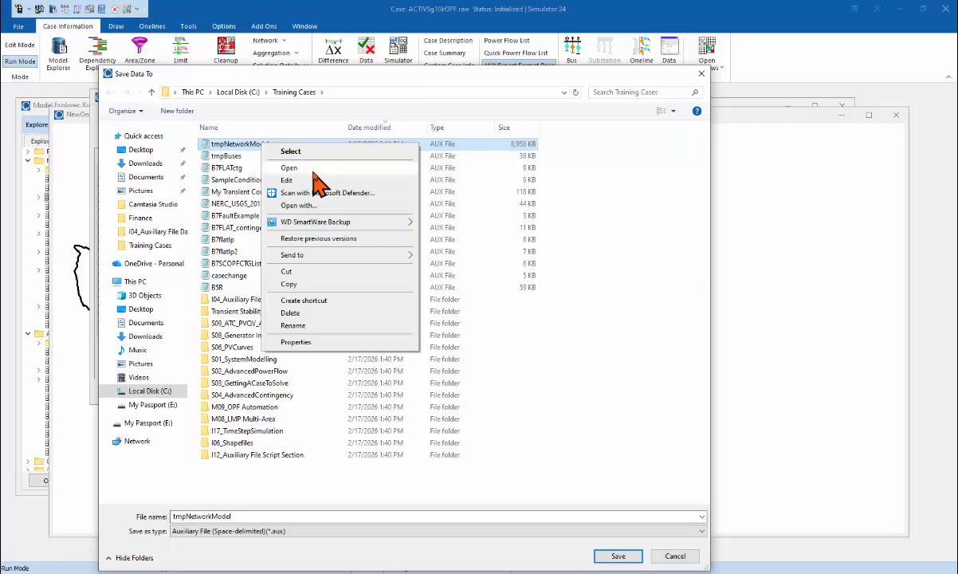
pyautogui.click(314, 169)
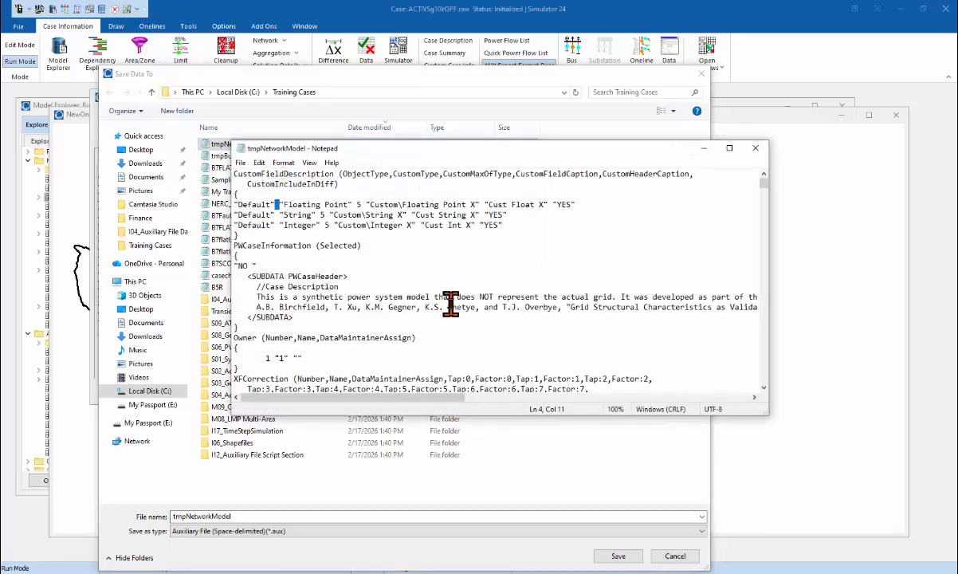
# Page through the object sections and data records of tmpNetworkModel, and return to the export format description without saving.
pyautogui.press('pagedown')
pyautogui.press('pagedown')
pyautogui.press('pagedown')
pyautogui.press('pagedown')
pyautogui.press('pagedown')
pyautogui.press('pagedown')
pyautogui.press('pagedown')
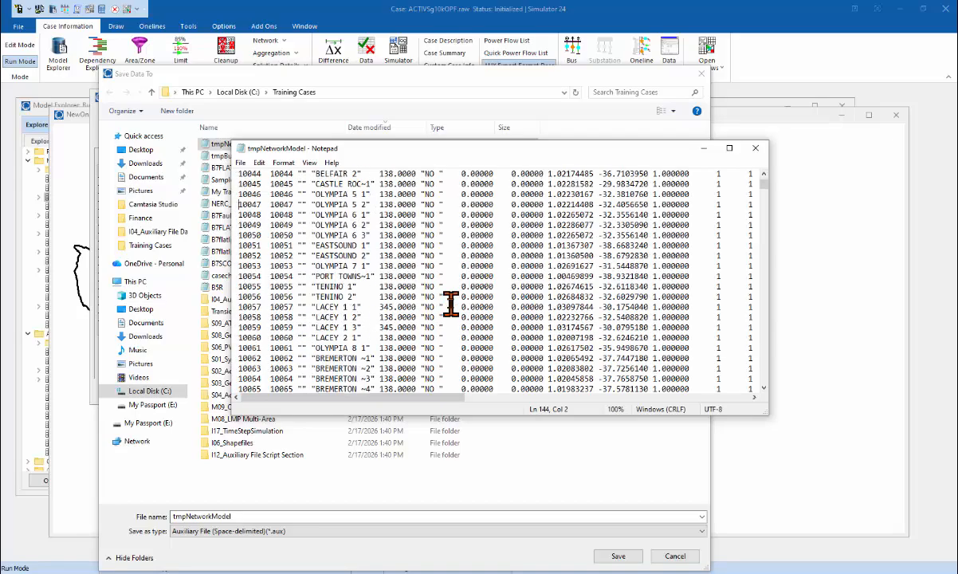
pyautogui.press('pagedown')
pyautogui.press('pagedown')
pyautogui.press('pagedown')
pyautogui.press('pagedown')
pyautogui.press('pagedown')
pyautogui.hotkey('ctrl', 'Home')
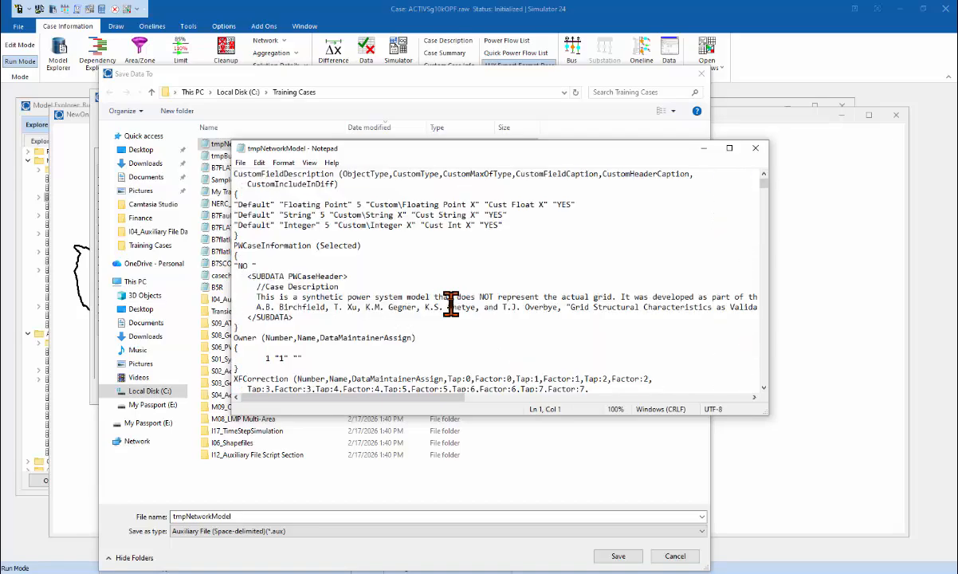
pyautogui.click(755, 148)
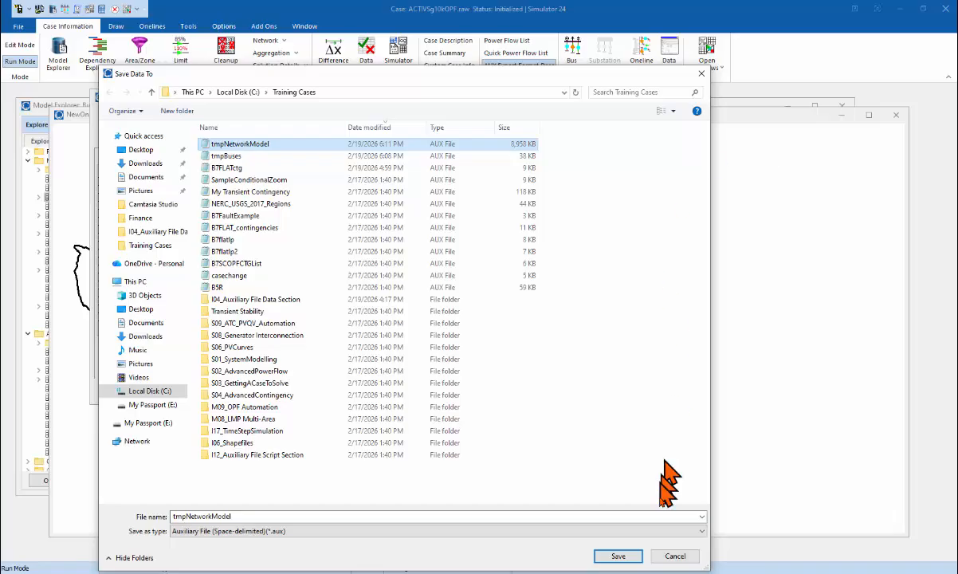
pyautogui.click(675, 556)
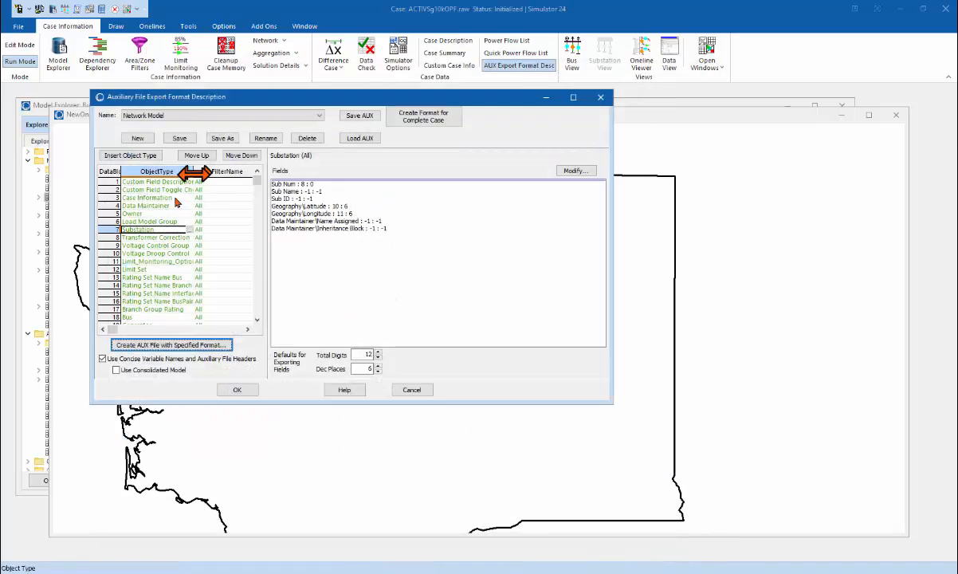
# Move the Data Maintainer object type up two places in the Network Model format, directly below Custom Field Description.
pyautogui.rightClick(151, 216)
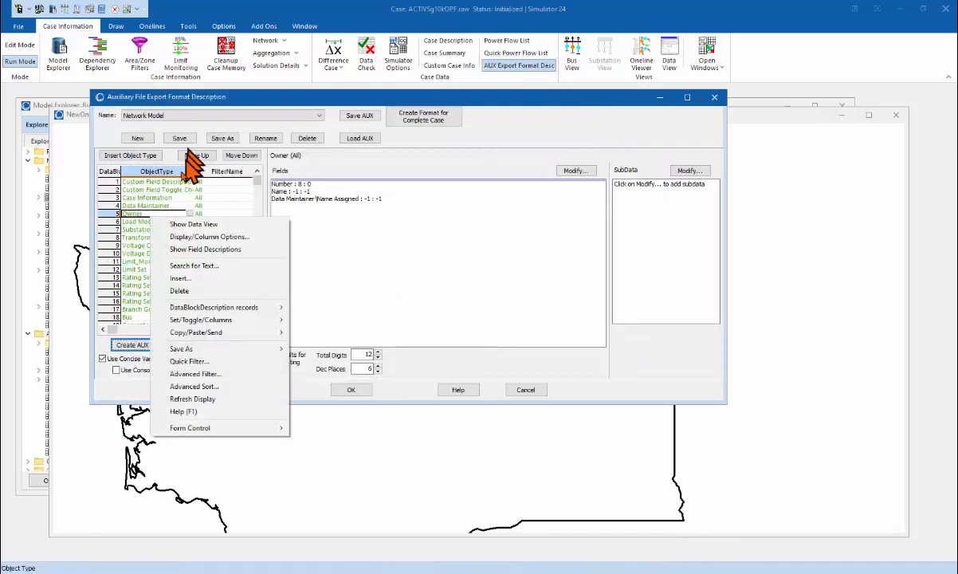
pyautogui.click(145, 205)
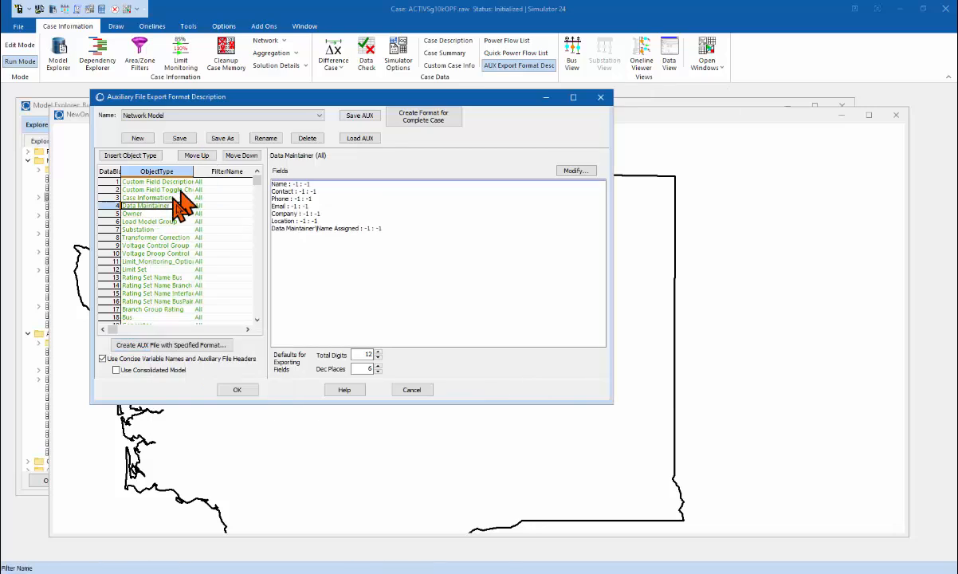
pyautogui.click(199, 155)
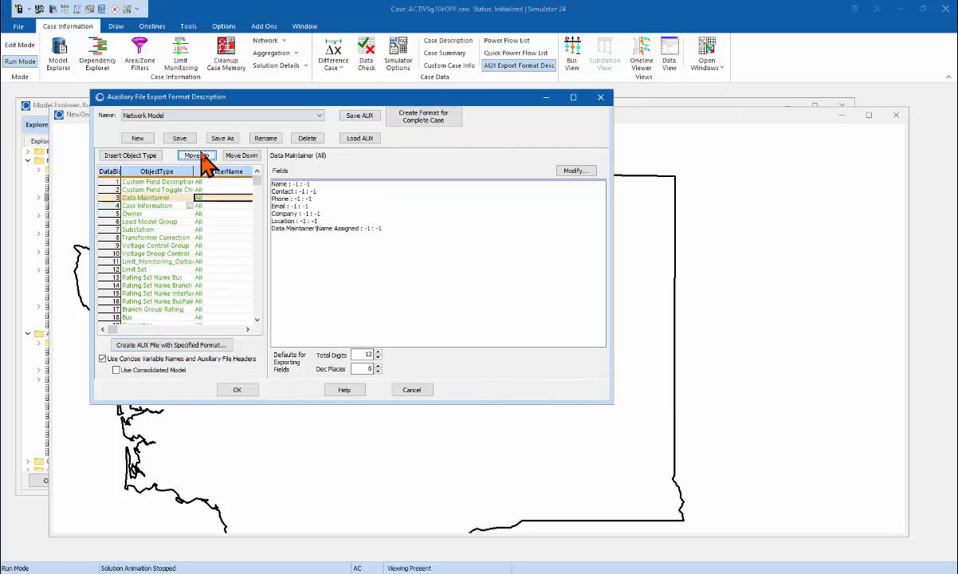
pyautogui.click(199, 156)
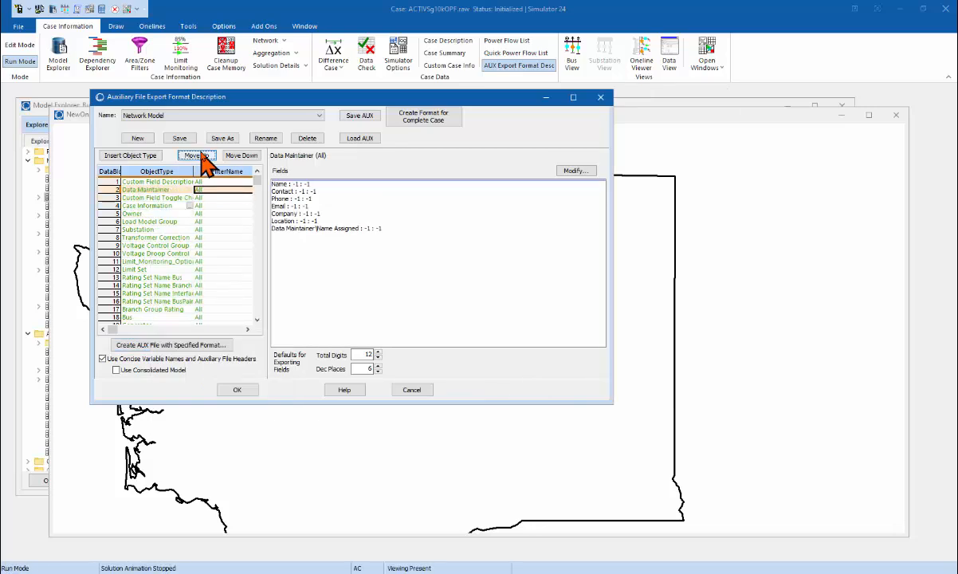
# Review the Substation, Data Maintainer and Load Model Group object types and the option for inserting an object type into the list.
pyautogui.click(144, 230)
pyautogui.click(152, 190)
pyautogui.click(153, 222)
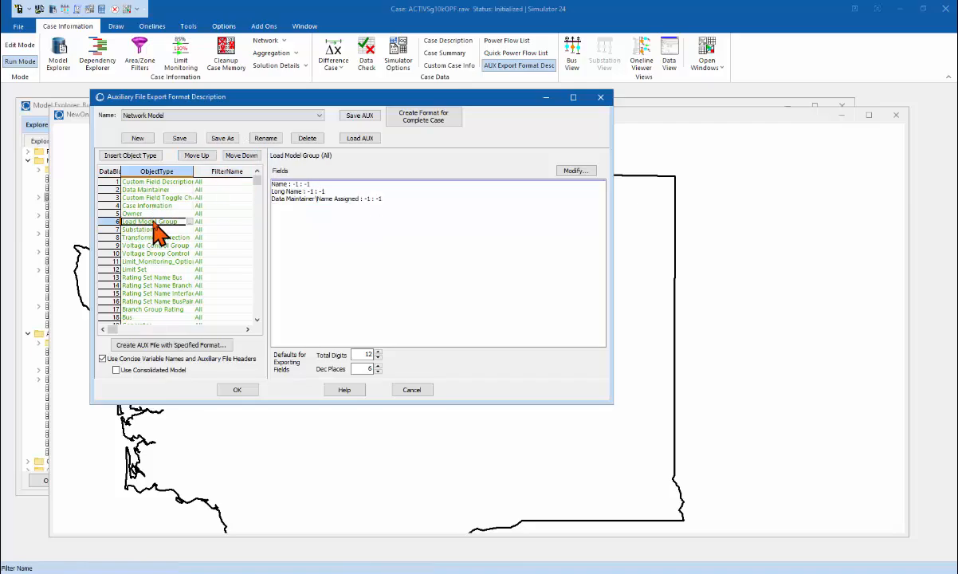
pyautogui.rightClick(157, 233)
pyautogui.click(191, 294)
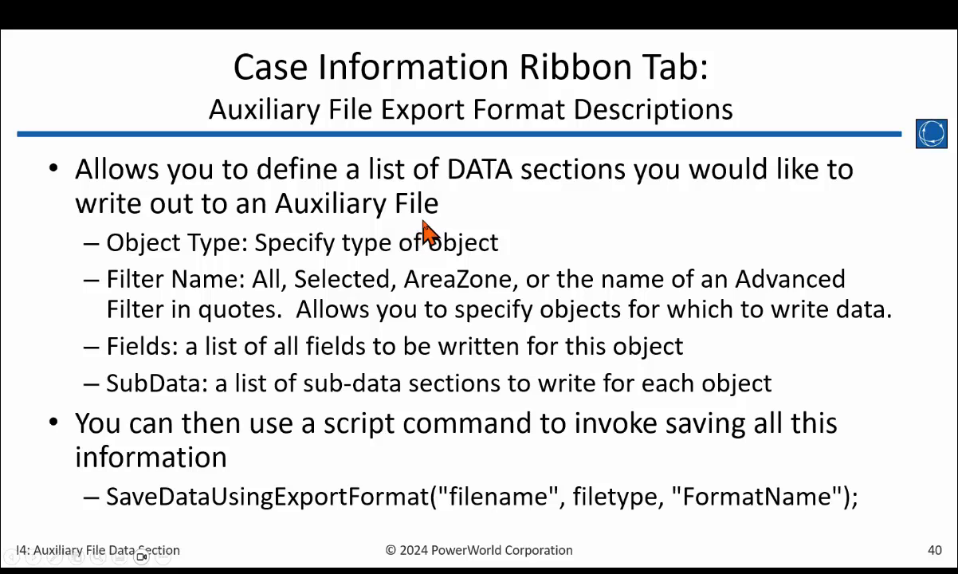
pyautogui.press('Right')
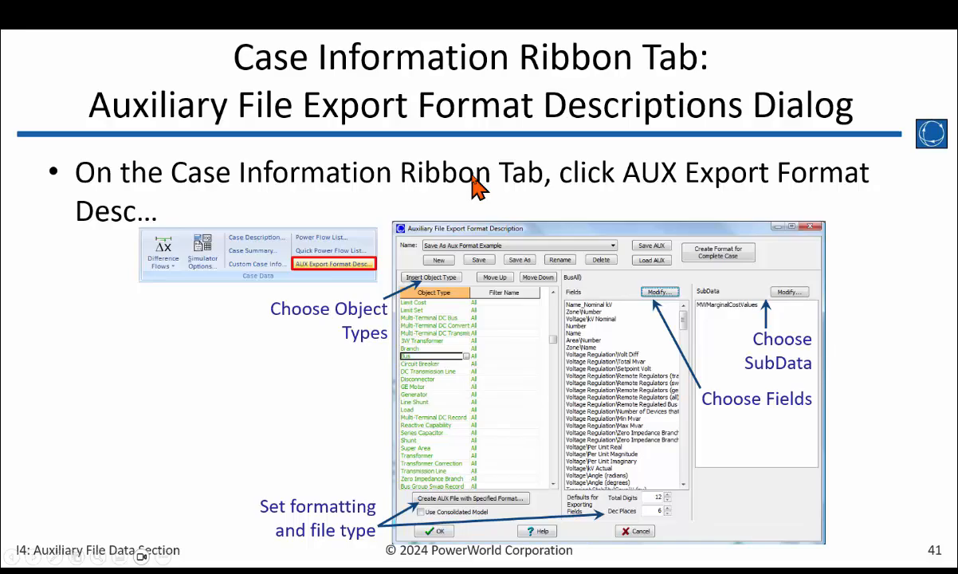
pyautogui.press('Right')
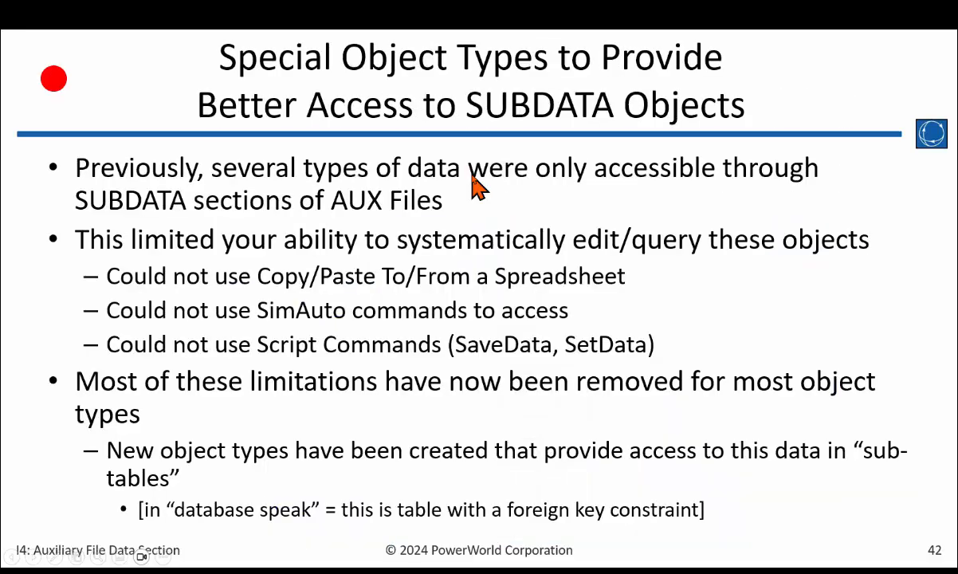